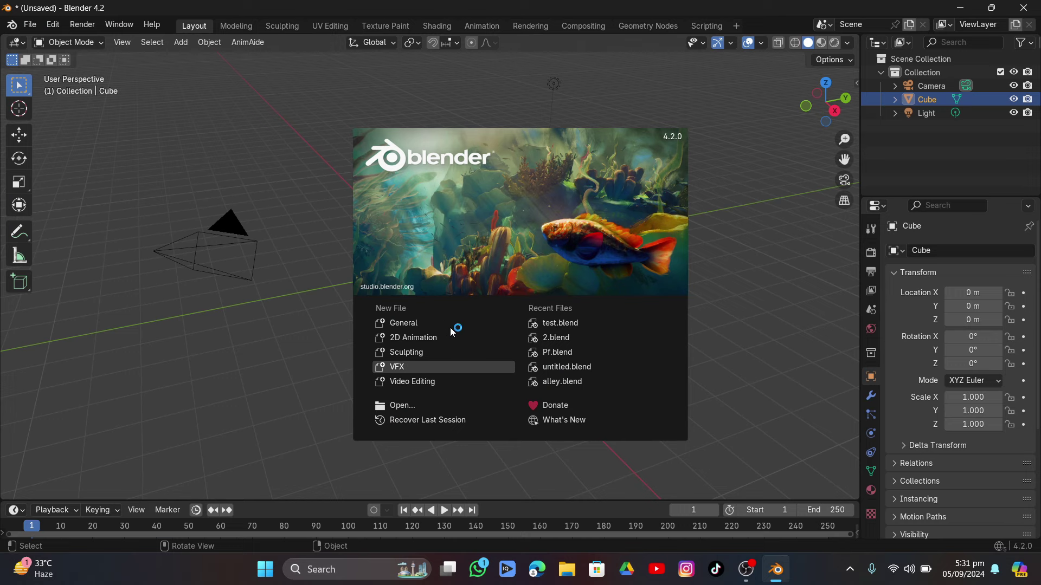
Start a new VFX project and open the clip 5460975-hd_2048_1080_30fps (1).mp4 from the Videos\Apeaksoft Studio\tutorial\48 folder
key(Return)
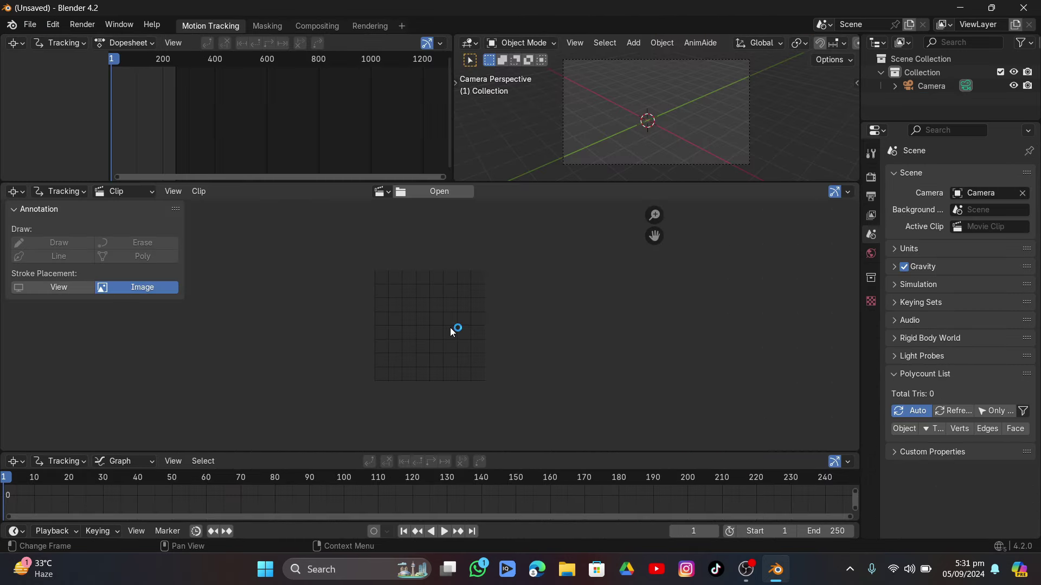
click(432, 191)
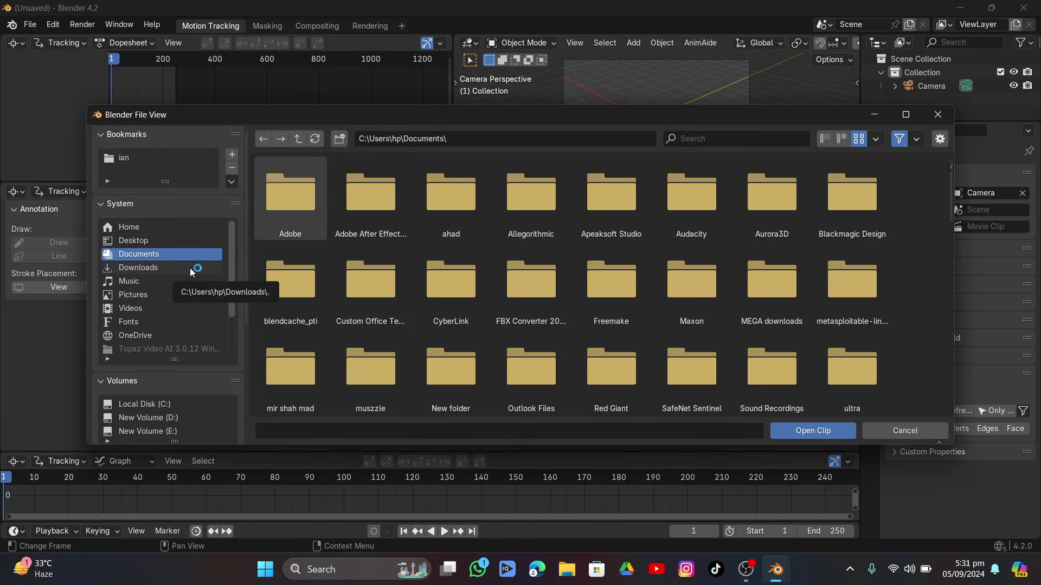
click(149, 308)
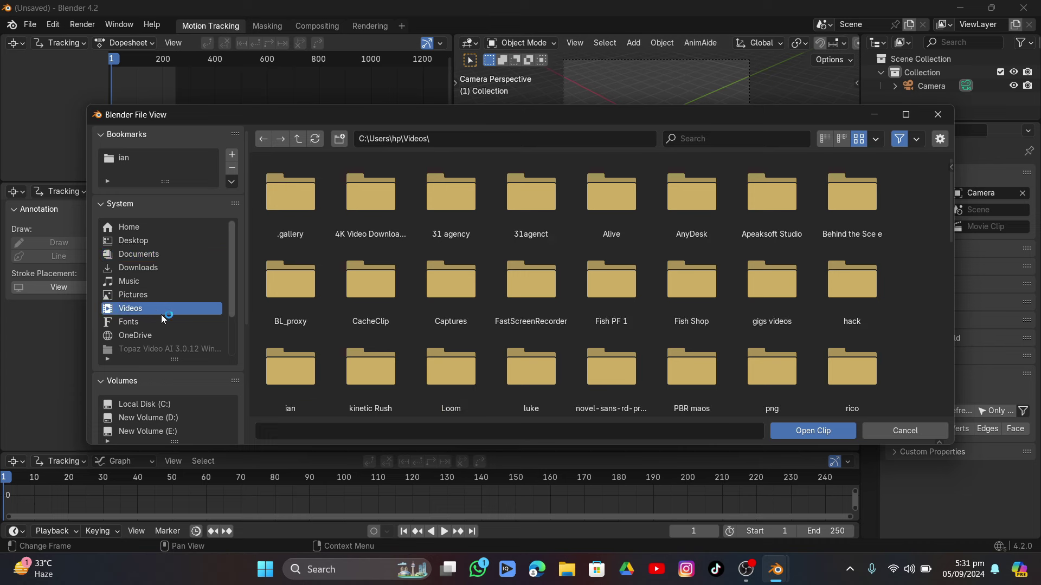
click(731, 190)
click(708, 202)
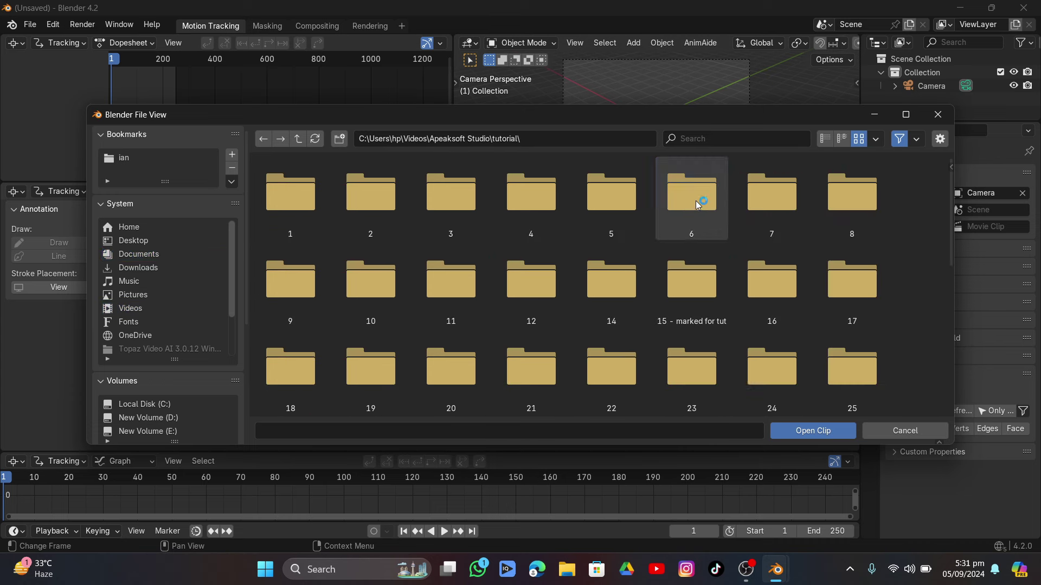
scroll(654, 350, down, 8)
click(820, 184)
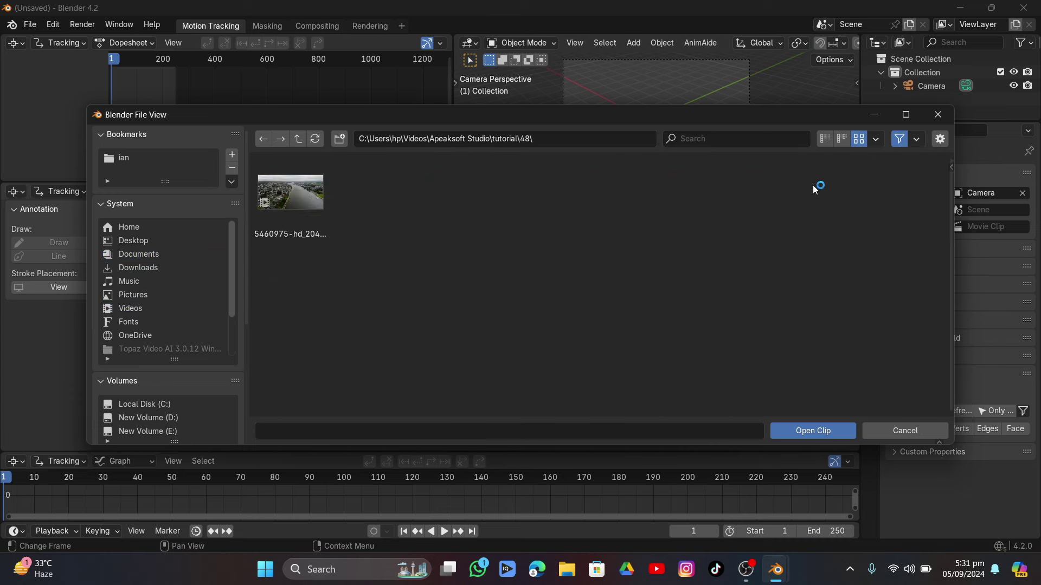
click(330, 233)
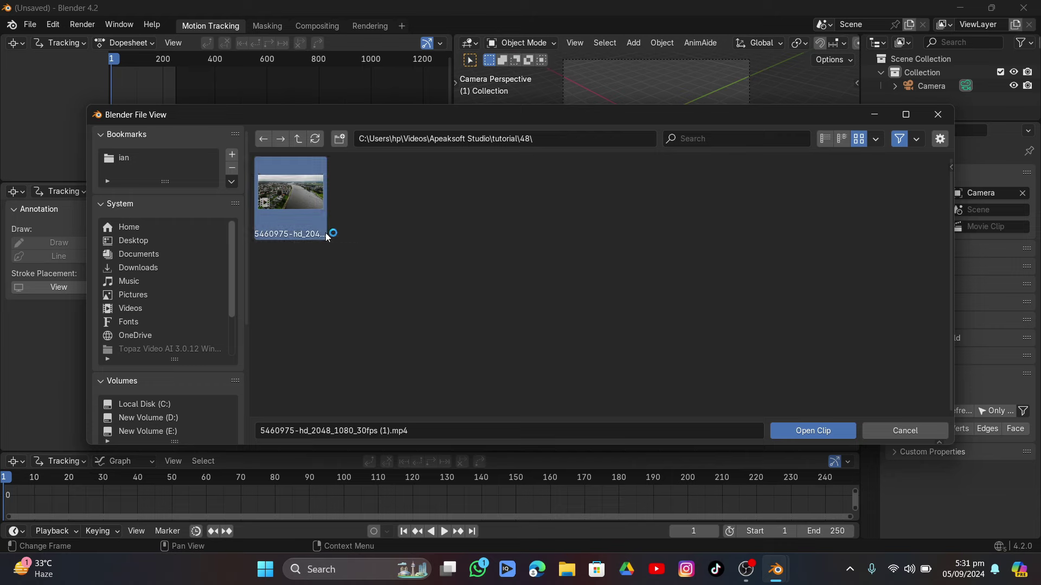
click(801, 435)
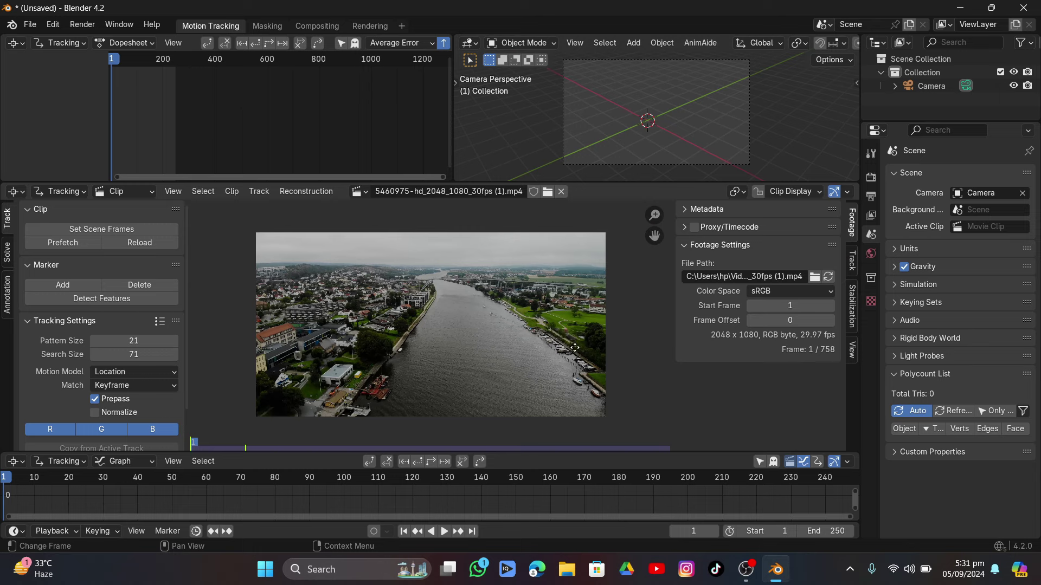
Set the scene's color management view transform to Standard
click(870, 177)
scroll(935, 450, down, 2)
click(943, 524)
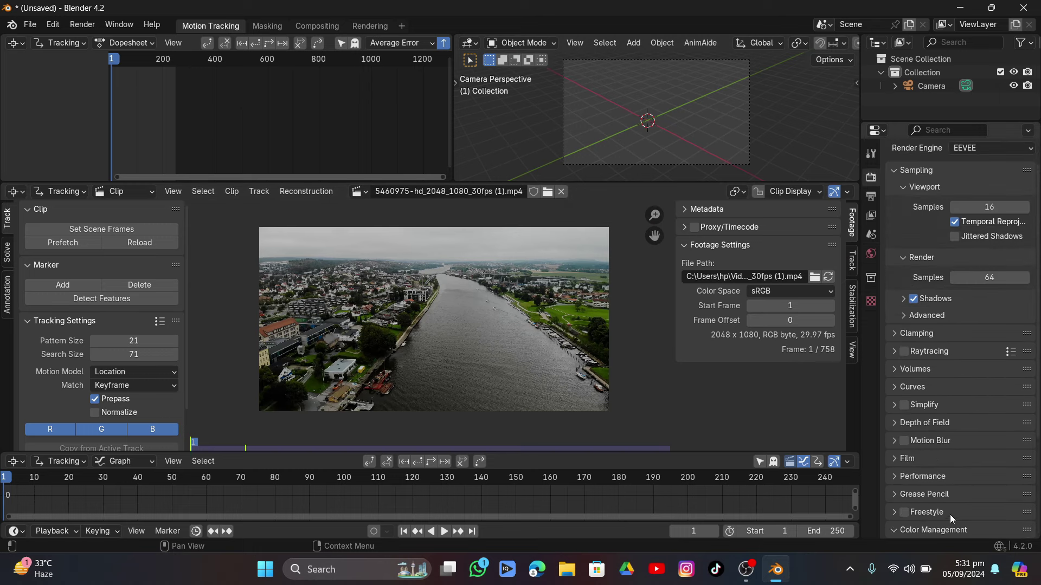
scroll(951, 512, down, 5)
click(974, 429)
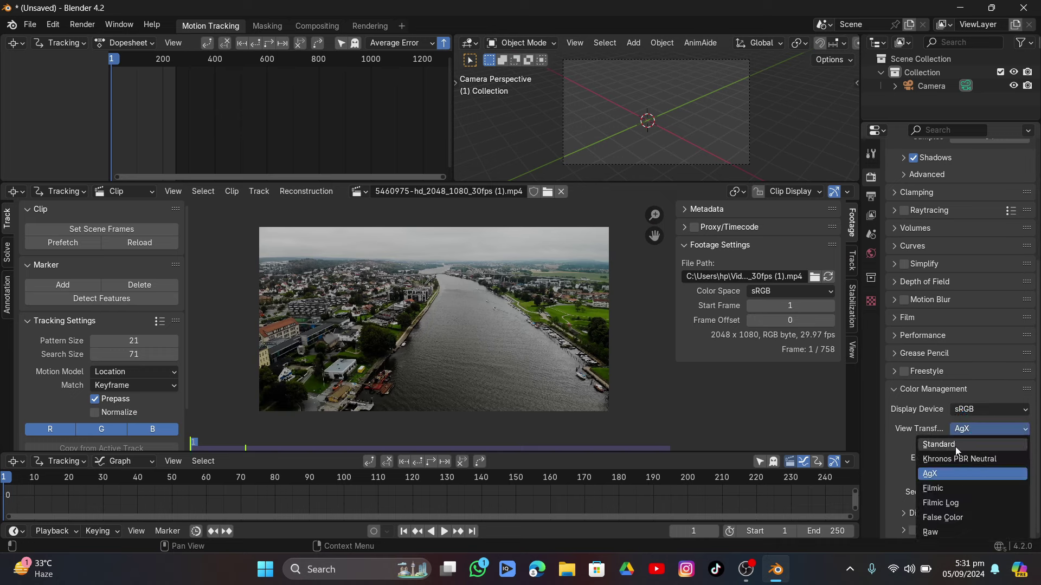
click(955, 446)
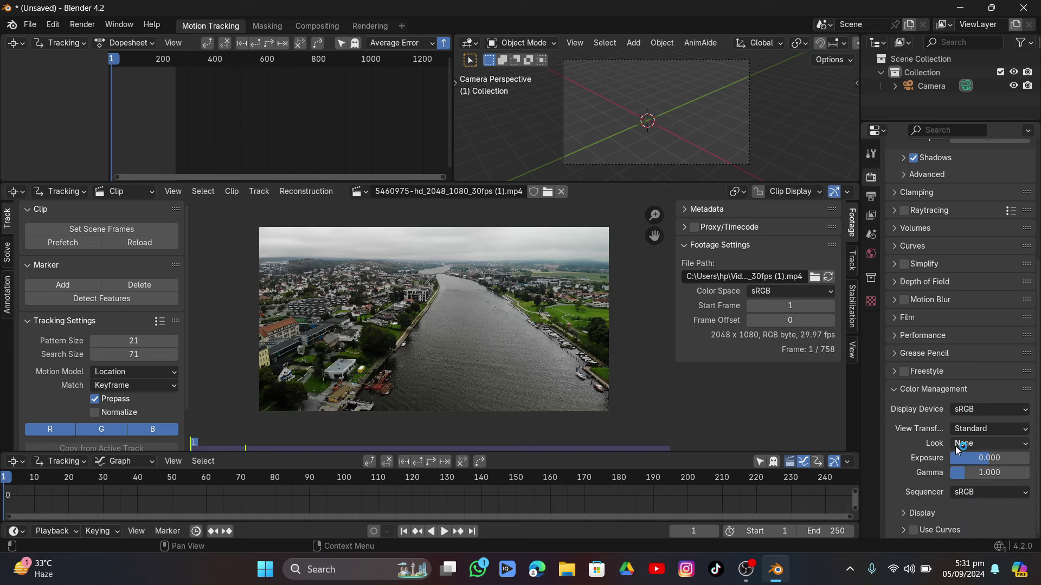
Set the output frame rate to 29.97 fps to match the footage
click(874, 199)
click(963, 204)
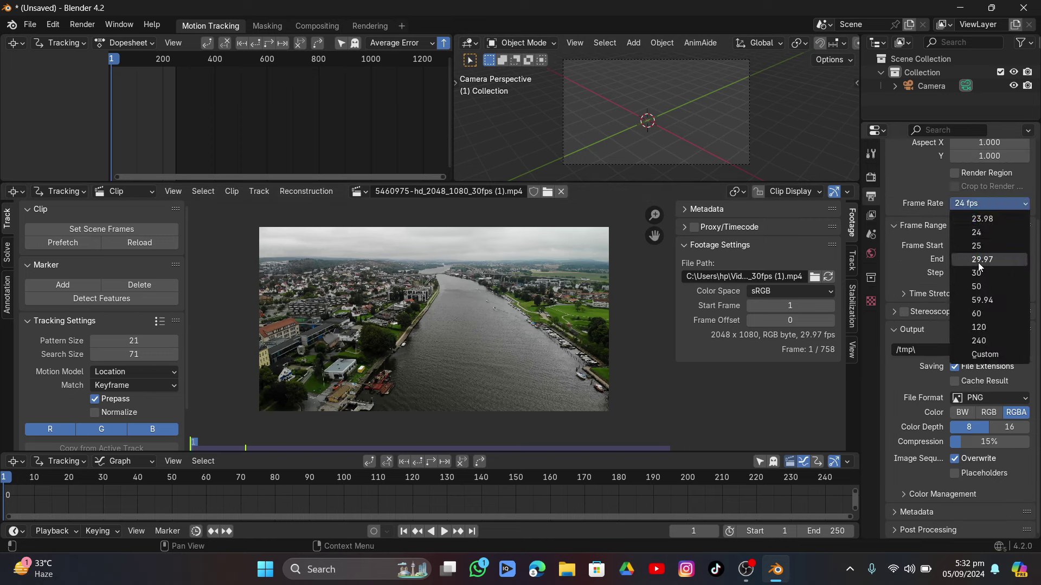
click(964, 204)
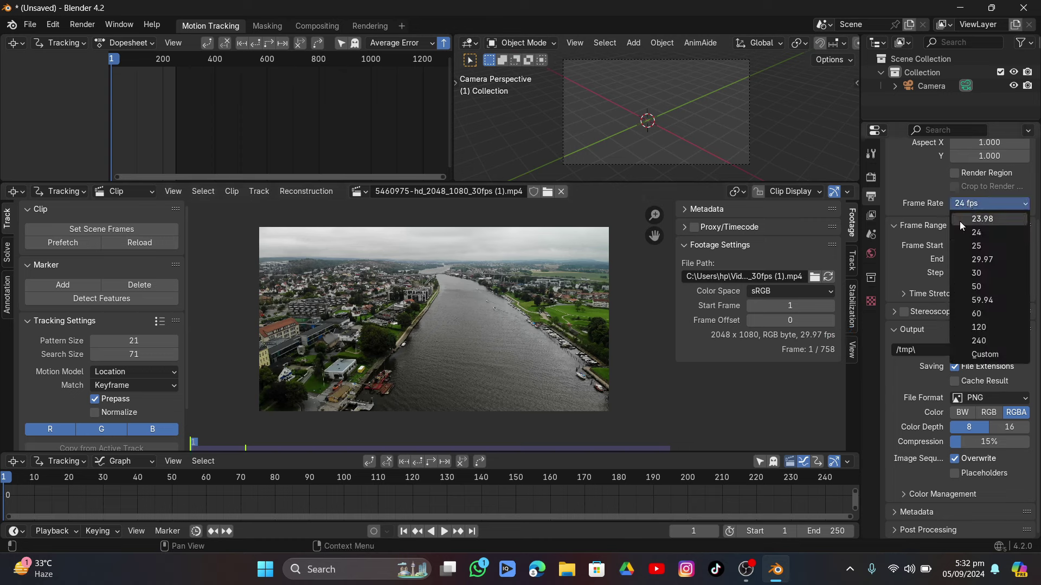
click(976, 259)
Set the output's horizontal resolution to 2048 px
scroll(995, 195, up, 5)
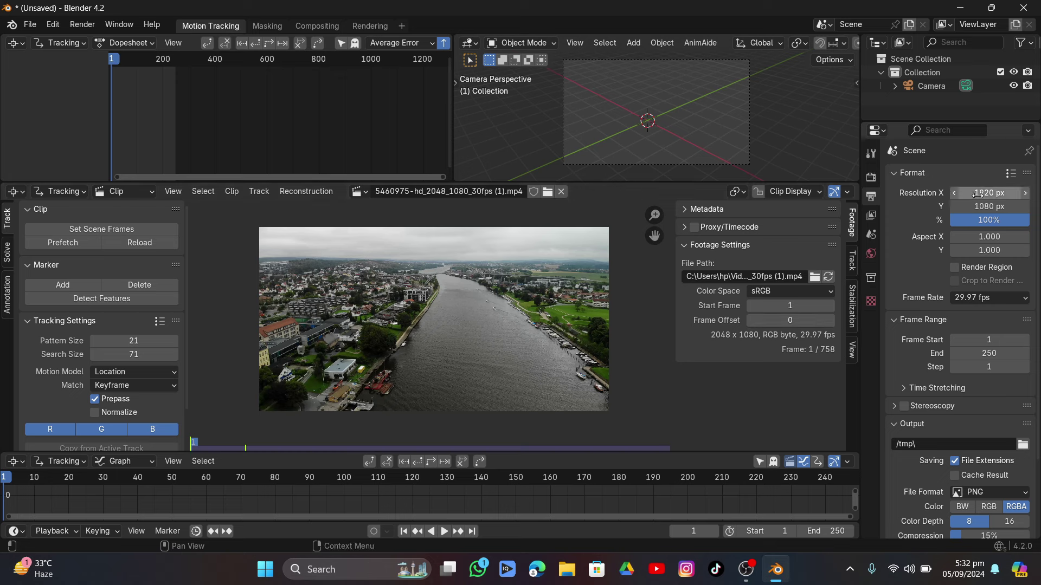
click(979, 194)
text(20)
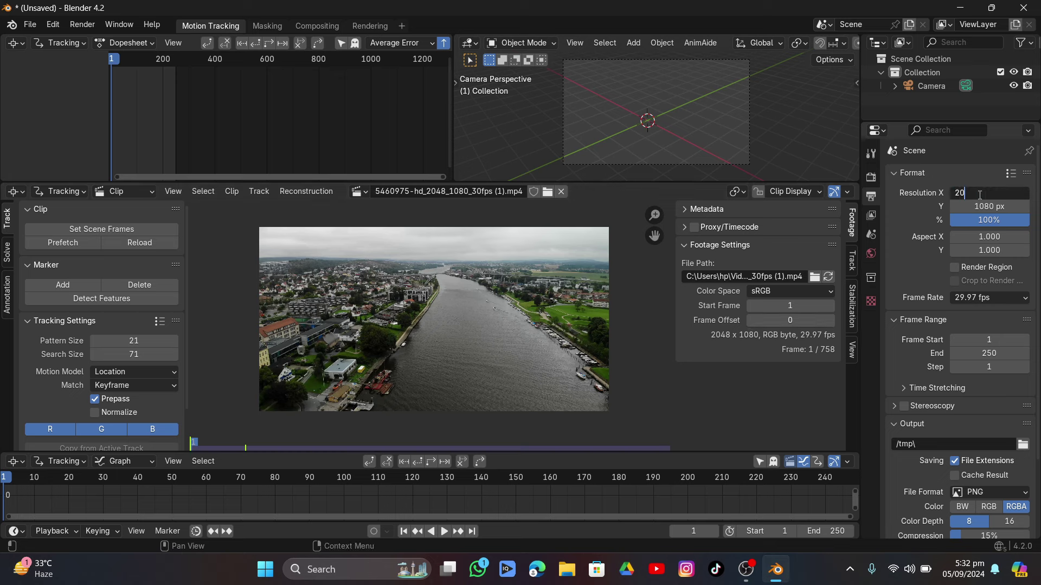
text(48)
key(Return)
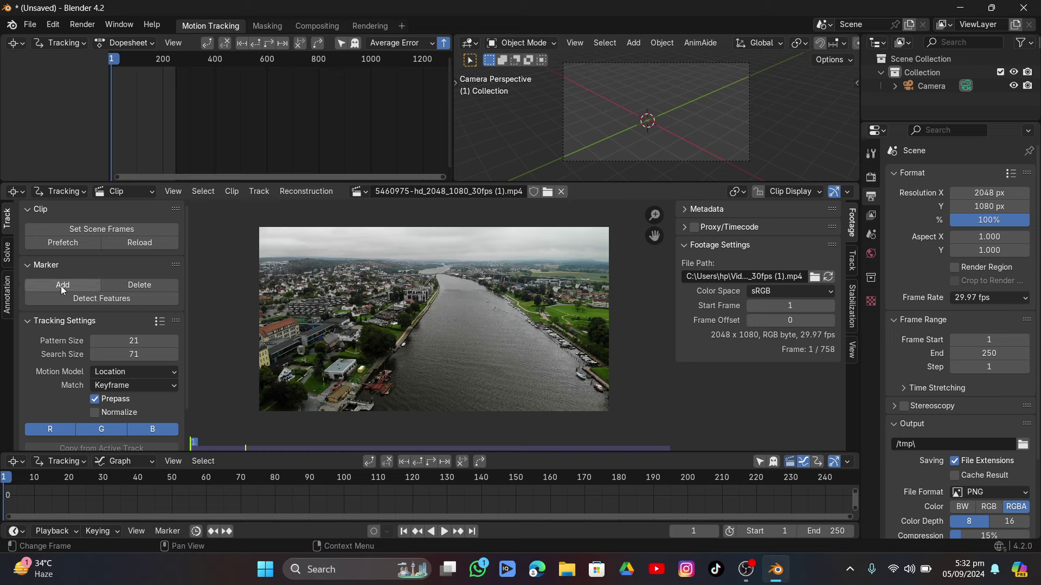
Prefetch the clip's frames into memory for tracking
click(65, 243)
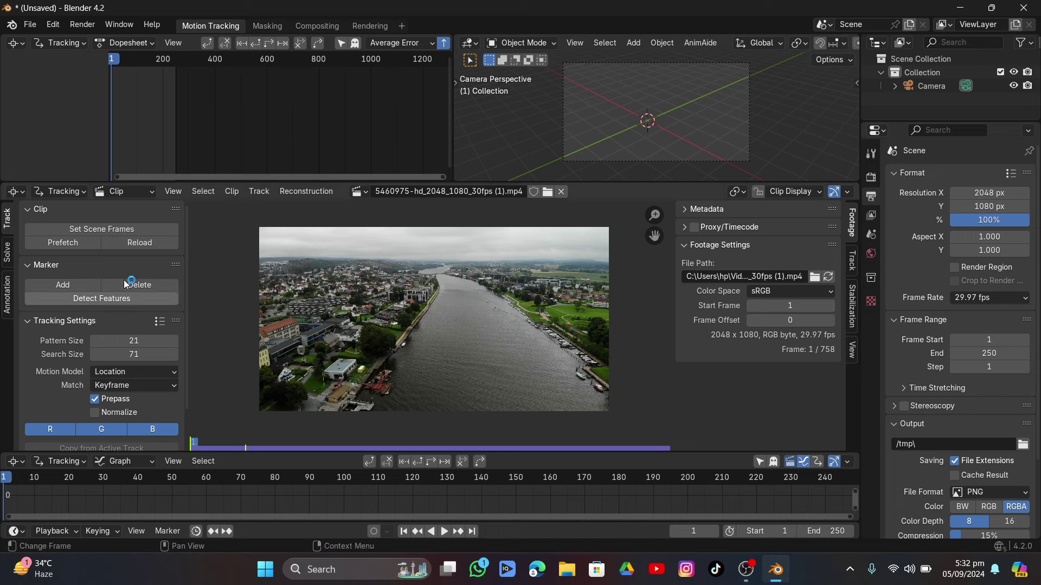
scroll(101, 358, down, 2)
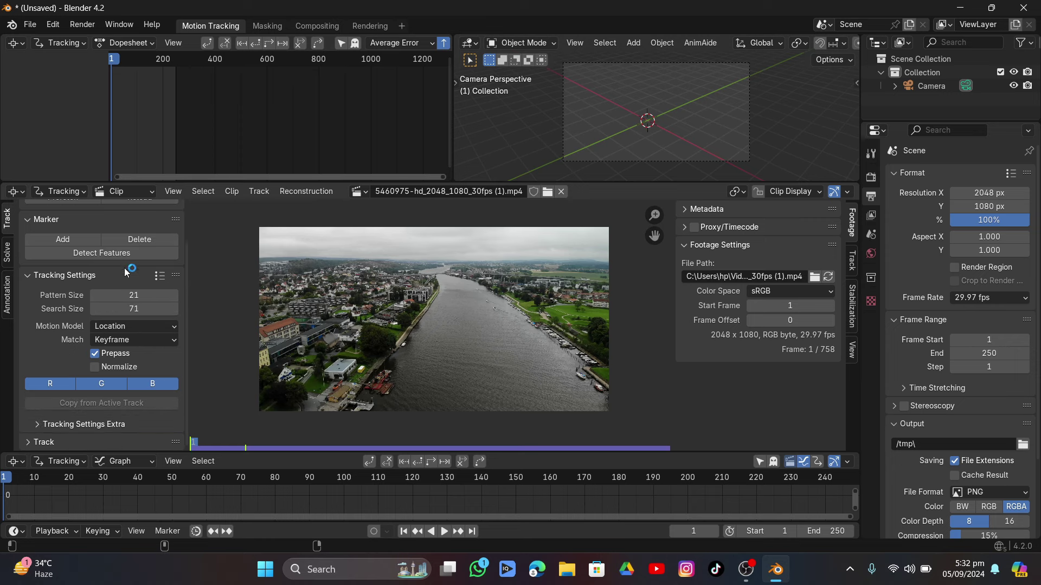
scroll(126, 397, up, 2)
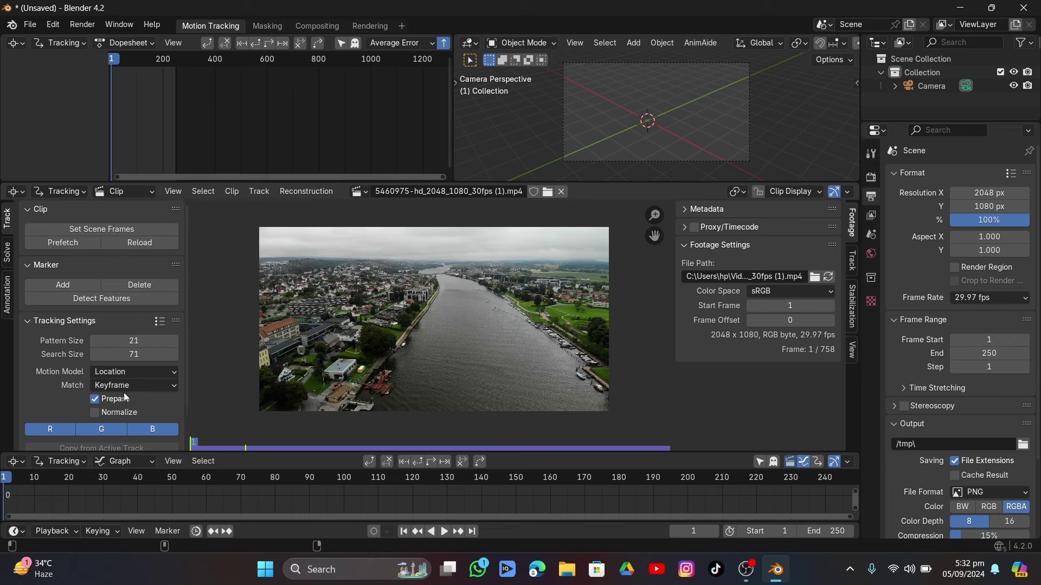
Detect features on frame 1 with the threshold lowered to 0 and track the markers forward through the clip
click(107, 299)
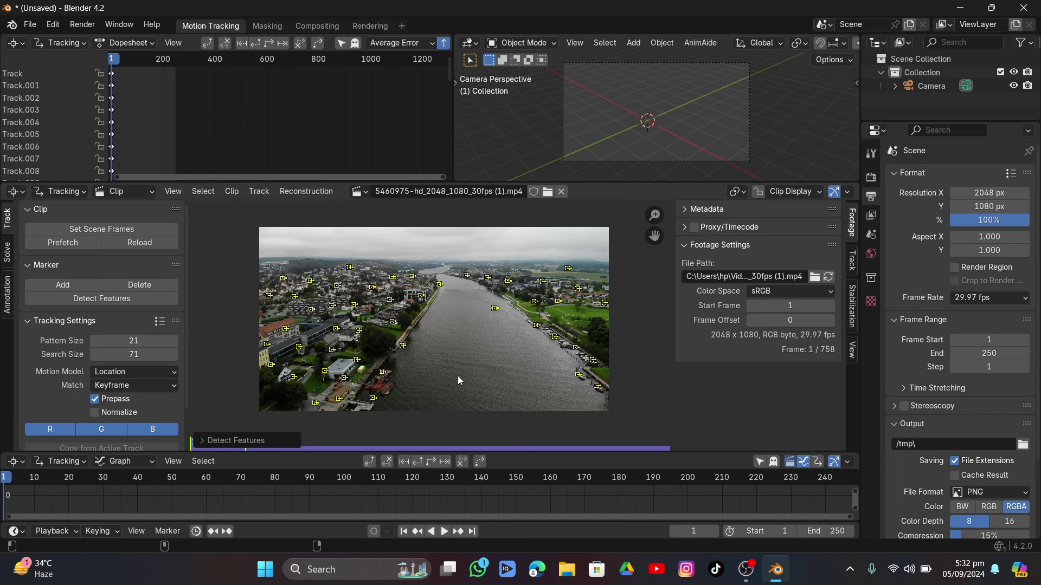
click(271, 440)
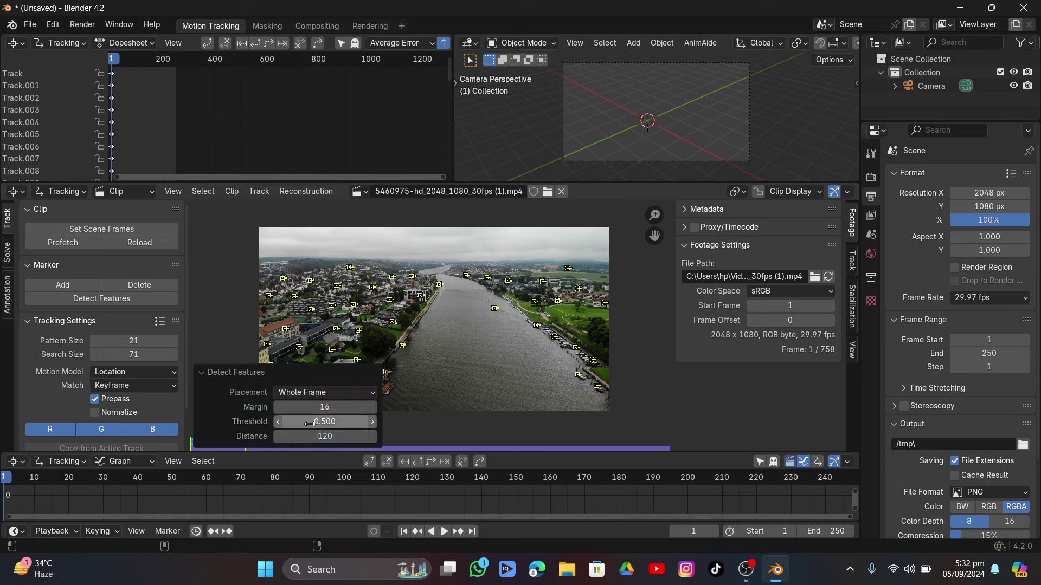
click(278, 421)
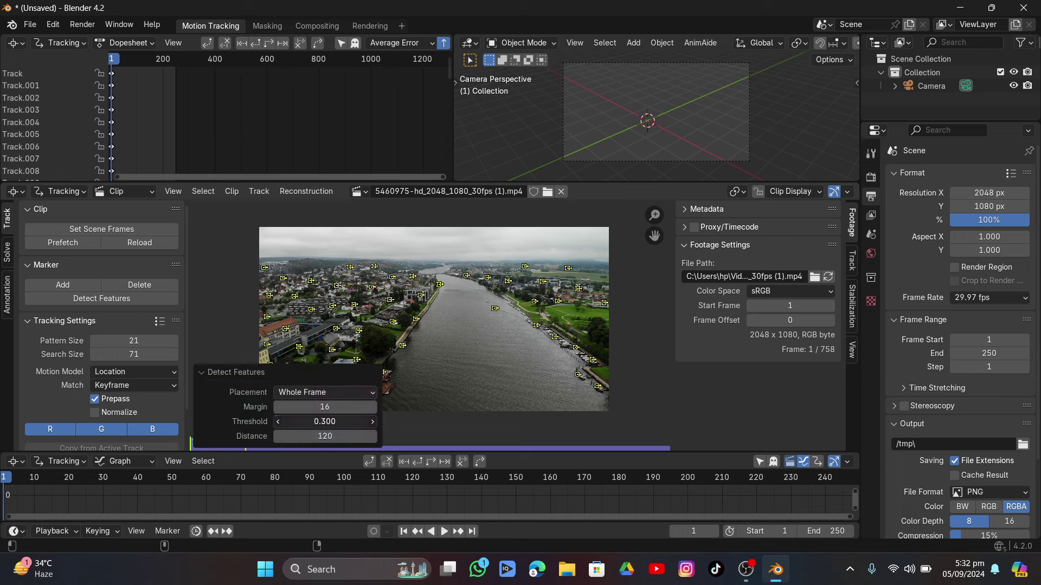
drag(325, 421, 315, 422)
click(236, 372)
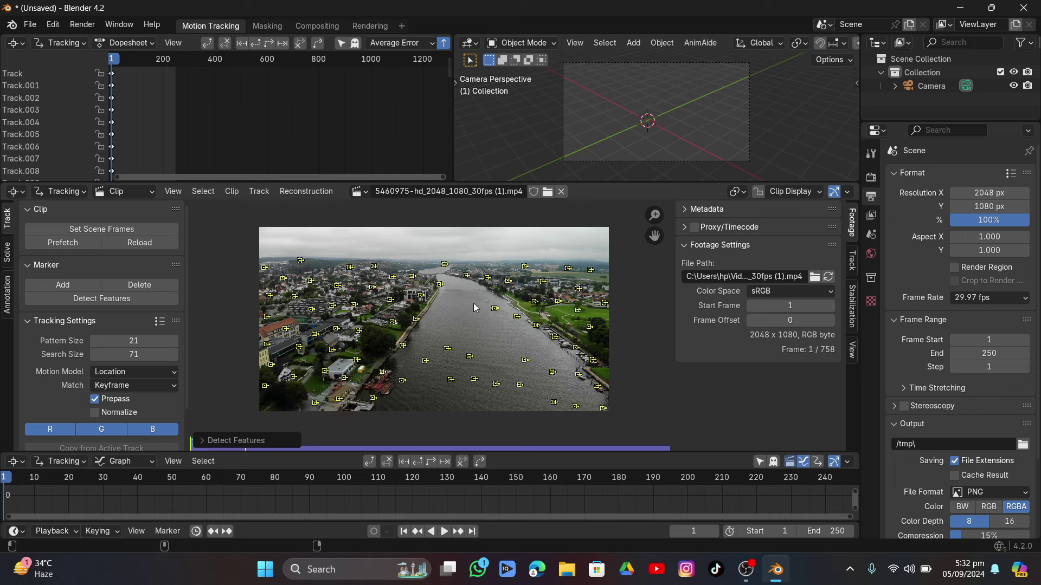
click(228, 439)
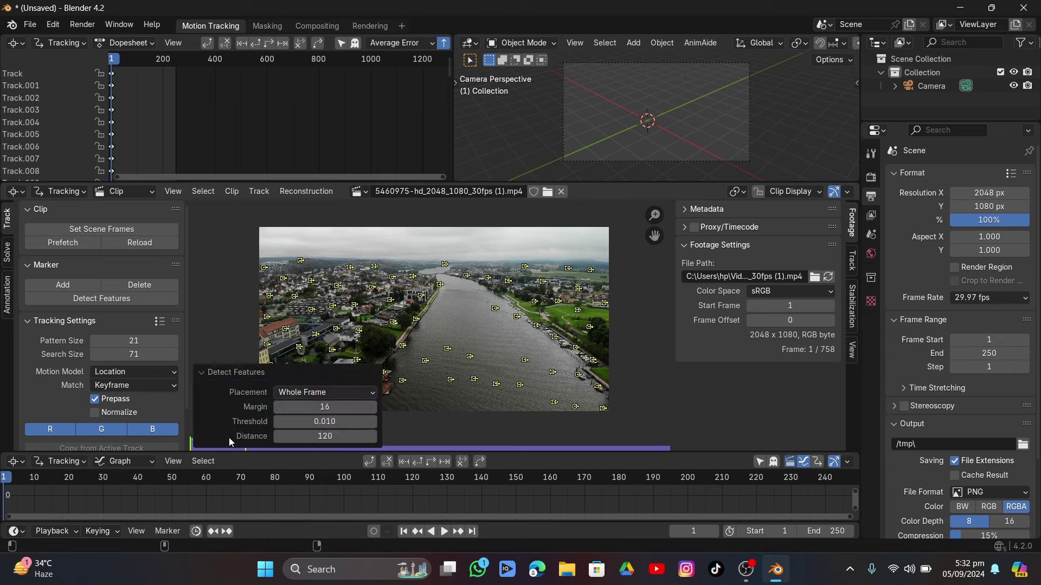
drag(331, 407, 304, 407)
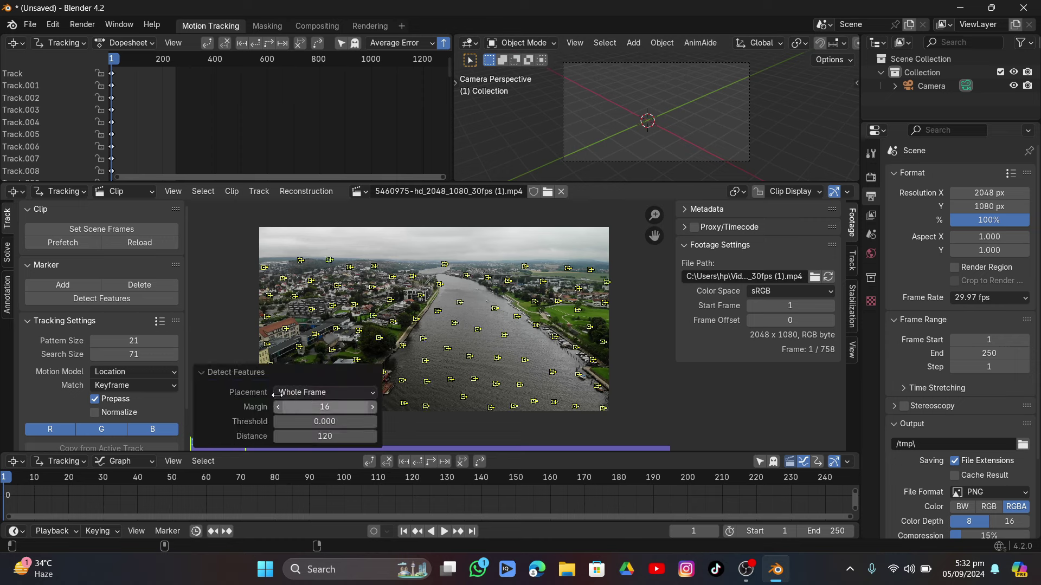
click(242, 374)
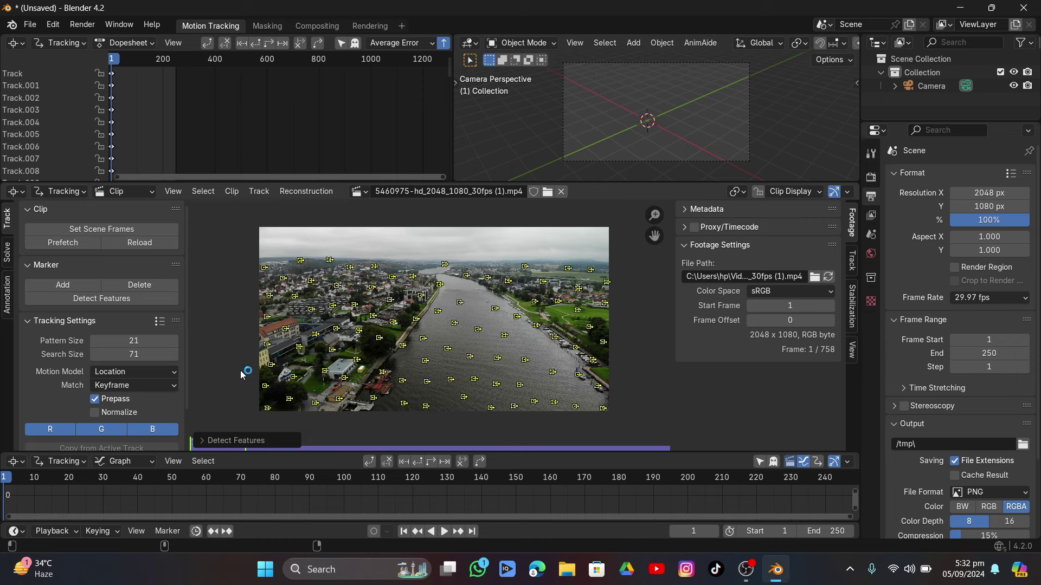
click(430, 461)
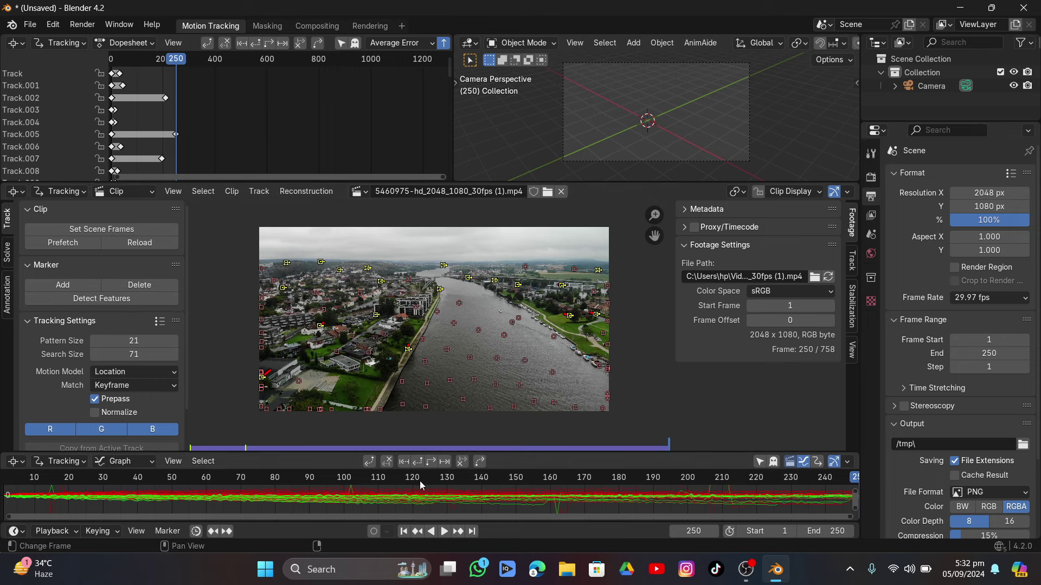
Detect new features on frame 250 and track these markers backward through the clip
scroll(387, 477, down, 3)
click(99, 298)
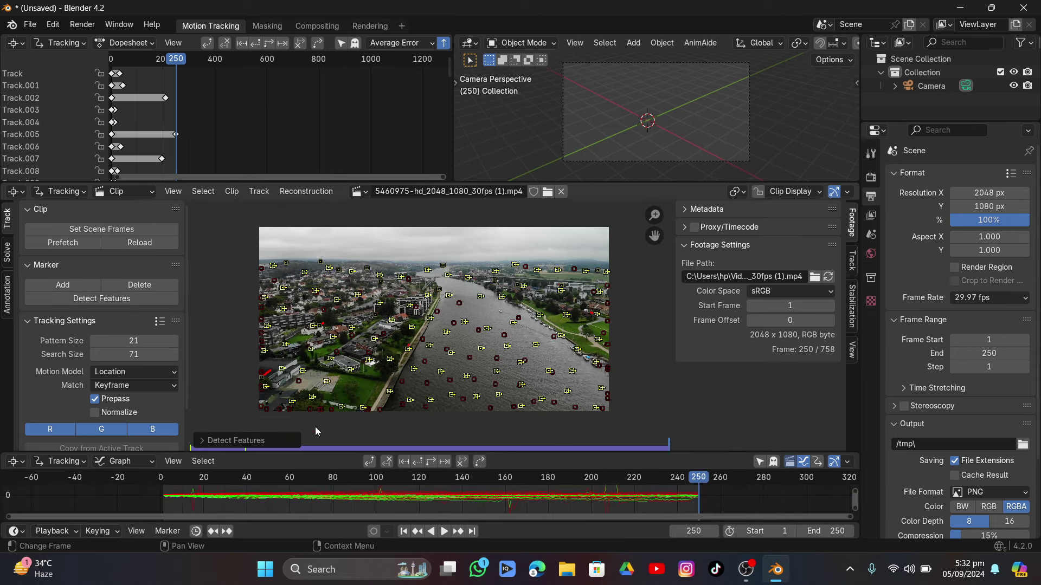
click(419, 462)
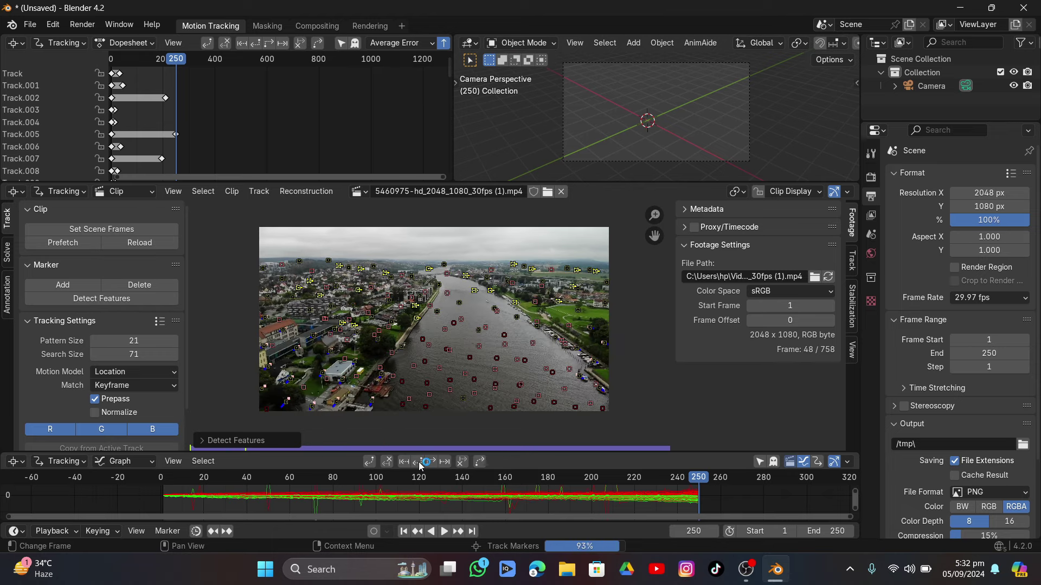
Detect more features on frame 129 and track these markers both backward and forward from that frame
click(437, 476)
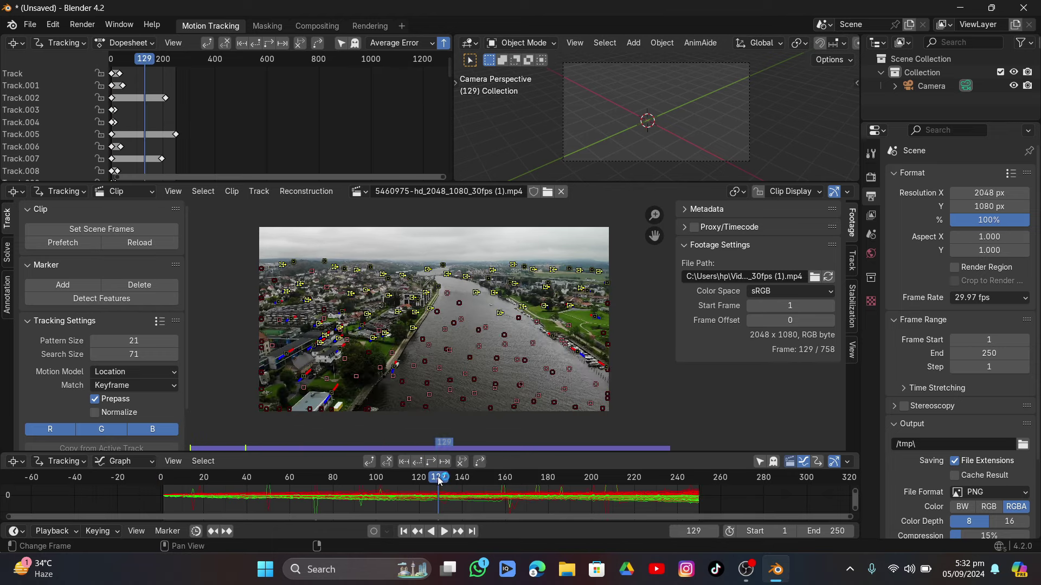
click(93, 298)
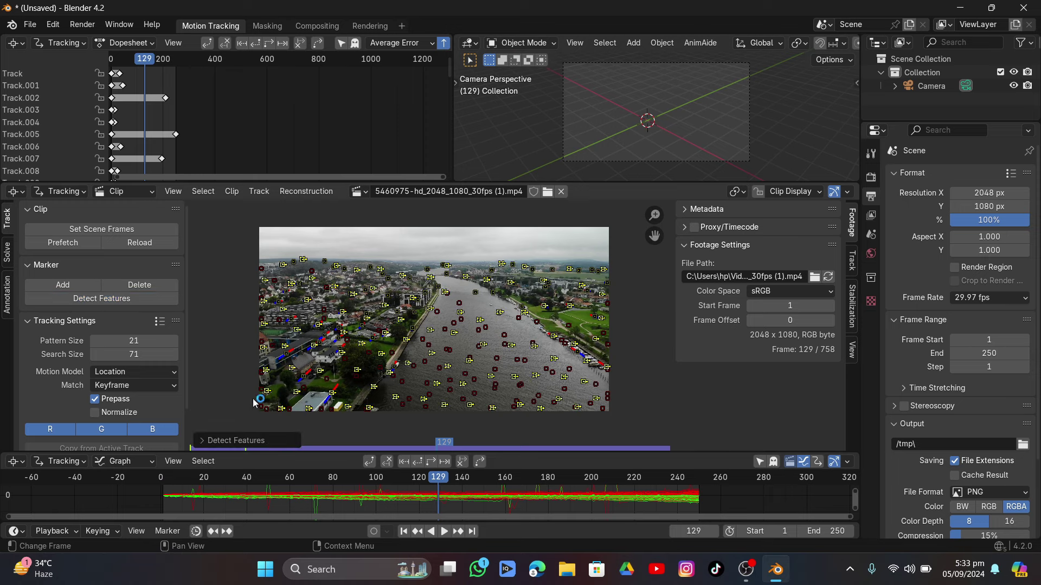
click(418, 462)
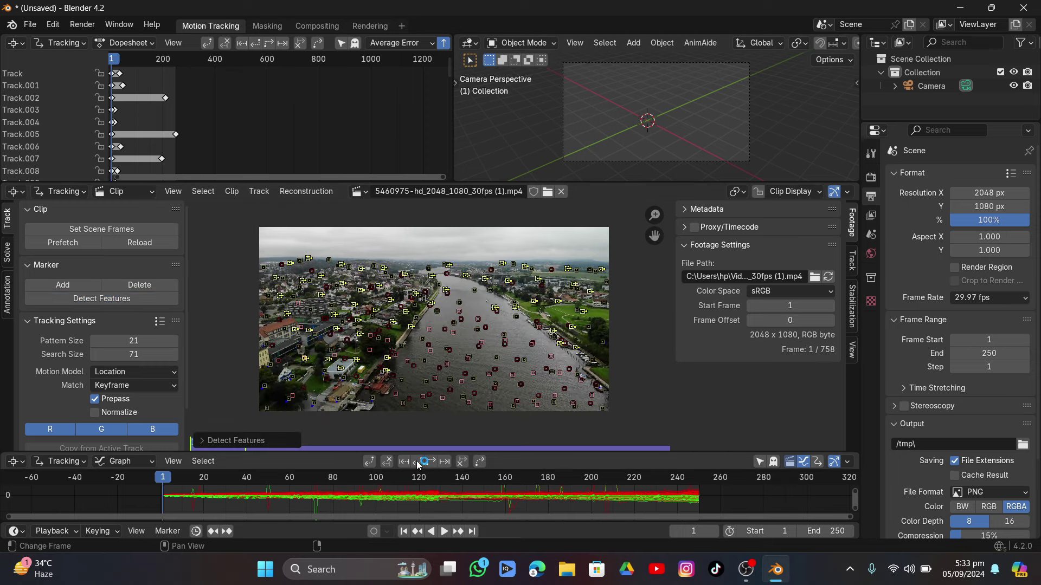
drag(423, 479, 438, 484)
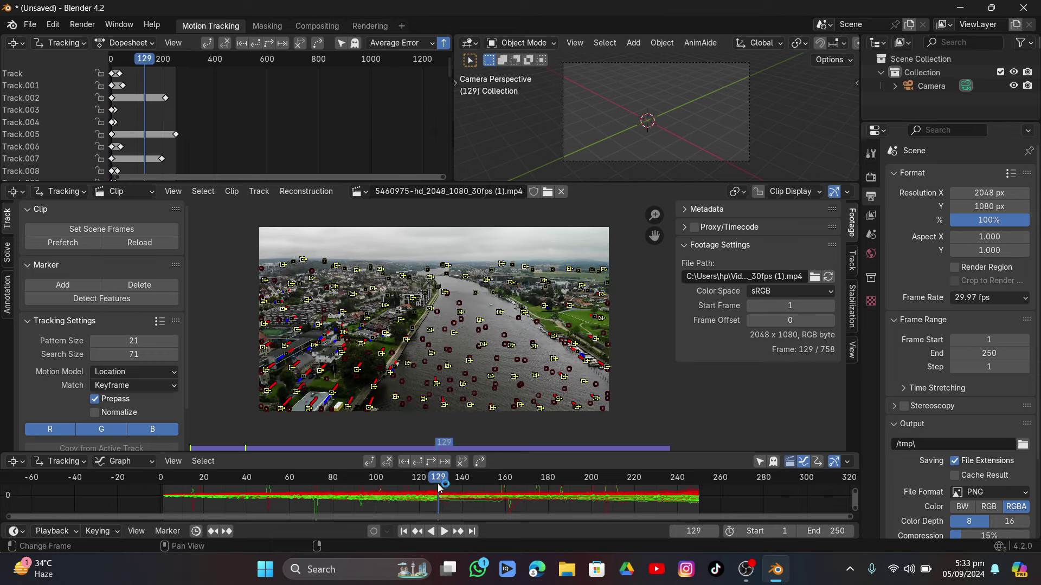
click(431, 462)
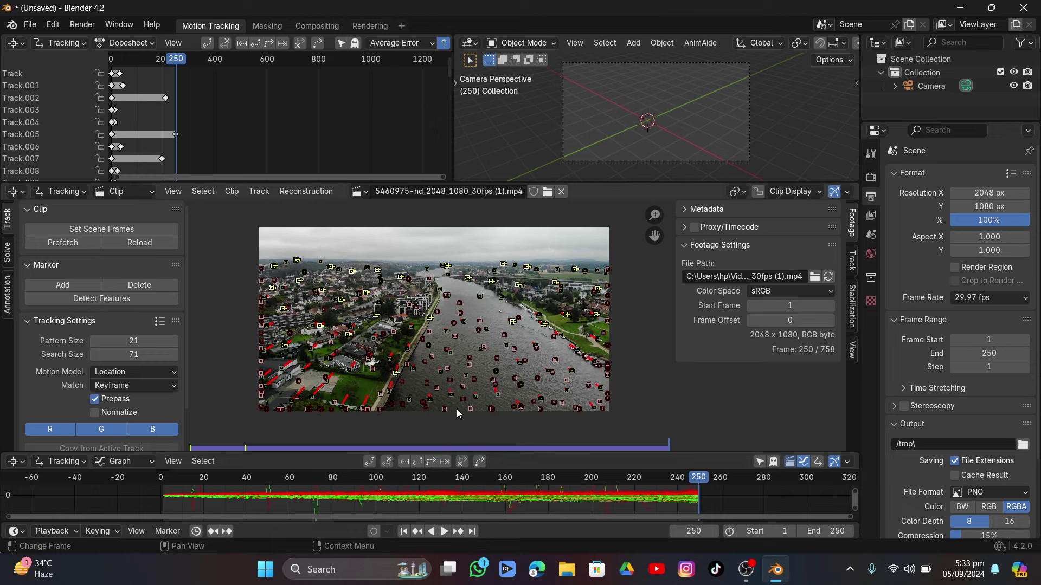
Enlarge the tracking graph area and delete the outlier track whose curve spikes near frame 50
drag(550, 451, 547, 372)
scroll(414, 466, down, 2)
mouse_move(415, 451)
middle_down()
mouse_move(414, 493)
mouse_move(413, 471)
middle_up()
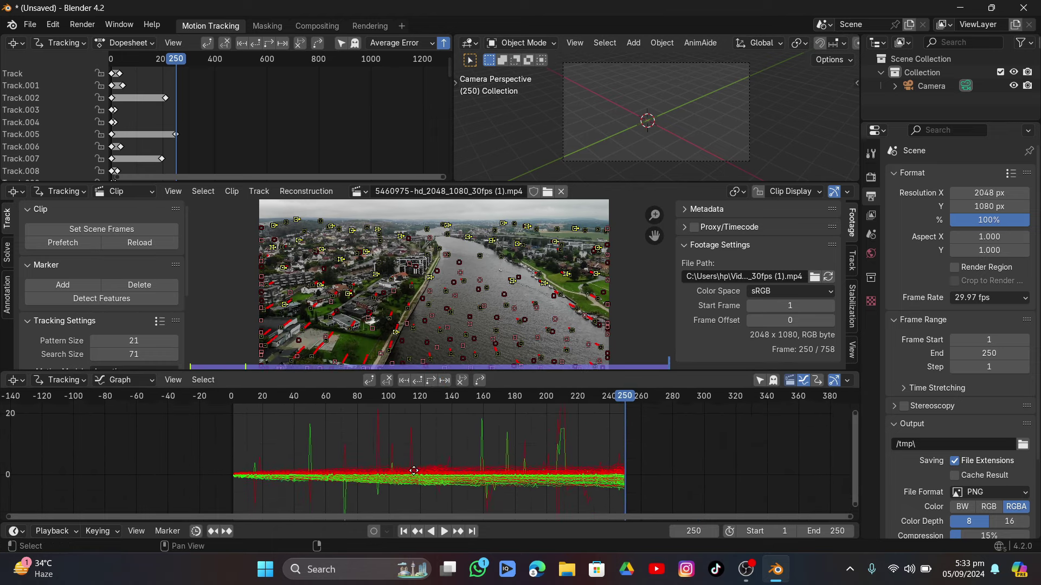
click(310, 428)
key(x)
click(310, 425)
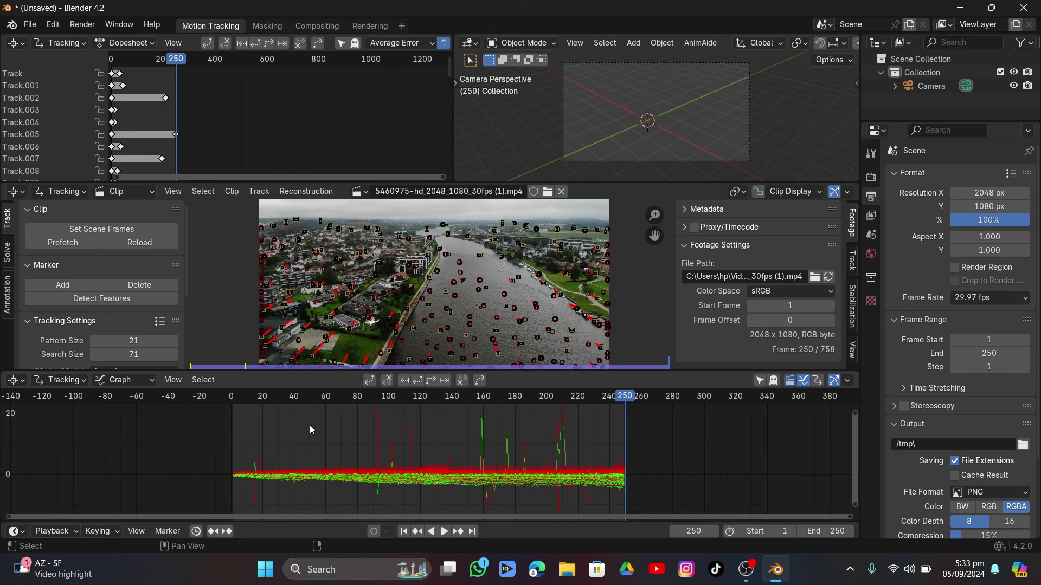
Delete the outlier tracks whose curves spike near frames 92 and 103 in the tracking graph
click(375, 423)
key(x)
click(346, 423)
click(392, 443)
key(x)
click(401, 440)
Delete the outlier tracks whose curves spike near frame 15 in the tracking graph
click(259, 461)
key(x)
click(258, 453)
key(x)
click(253, 493)
Delete the outlier tracks whose curves spike near frames 160 and 175 in the tracking graph
click(483, 432)
key(x)
click(483, 432)
click(505, 440)
key(x)
click(510, 435)
Delete the outlier tracks whose curves spike near frames 210 and 186 in the tracking graph
click(559, 436)
key(x)
click(559, 439)
click(549, 461)
key(x)
click(549, 460)
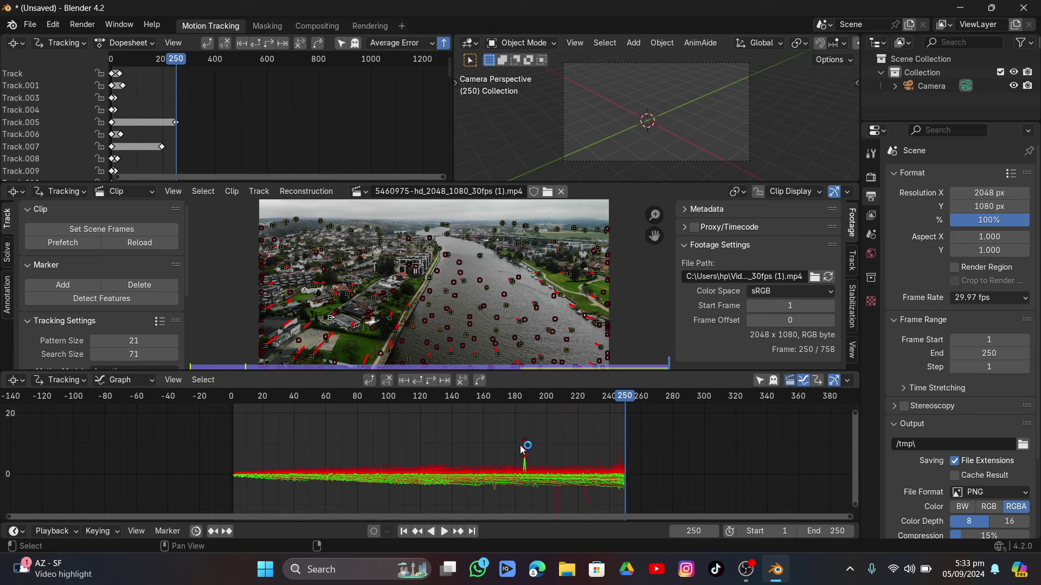
click(525, 454)
key(x)
click(525, 450)
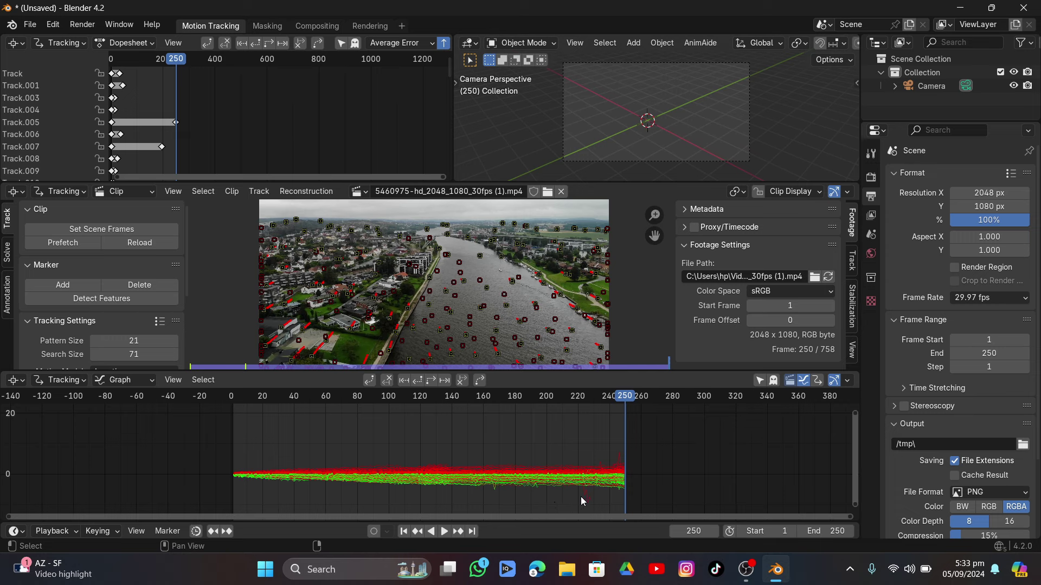
Delete the remaining stray tracks near frames 222 and 245, and shrink the graph area to enlarge the clip view
click(581, 496)
key(x)
click(580, 496)
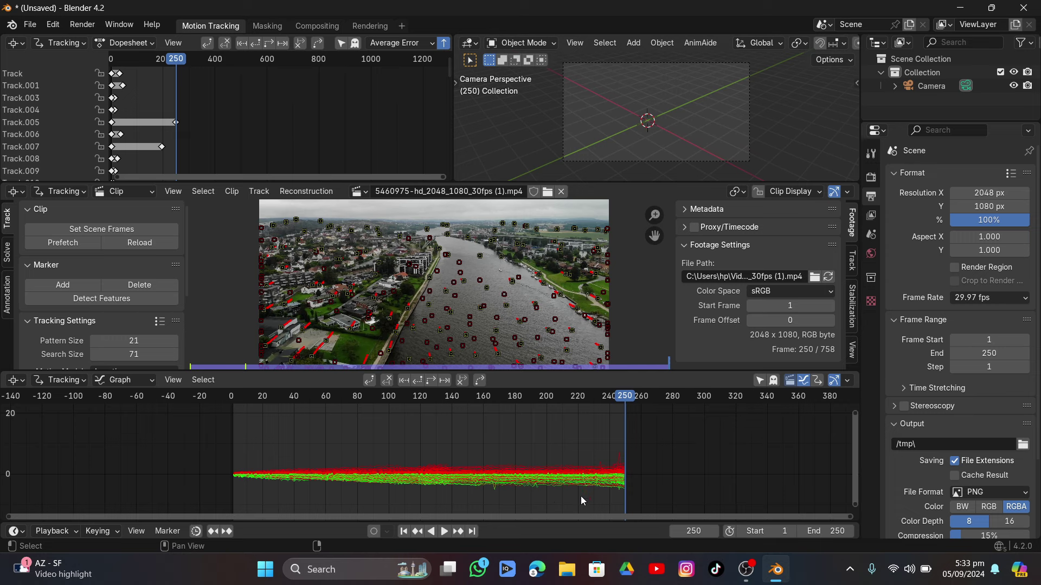
key(x)
click(617, 451)
key(x)
click(546, 456)
drag(505, 369, 506, 424)
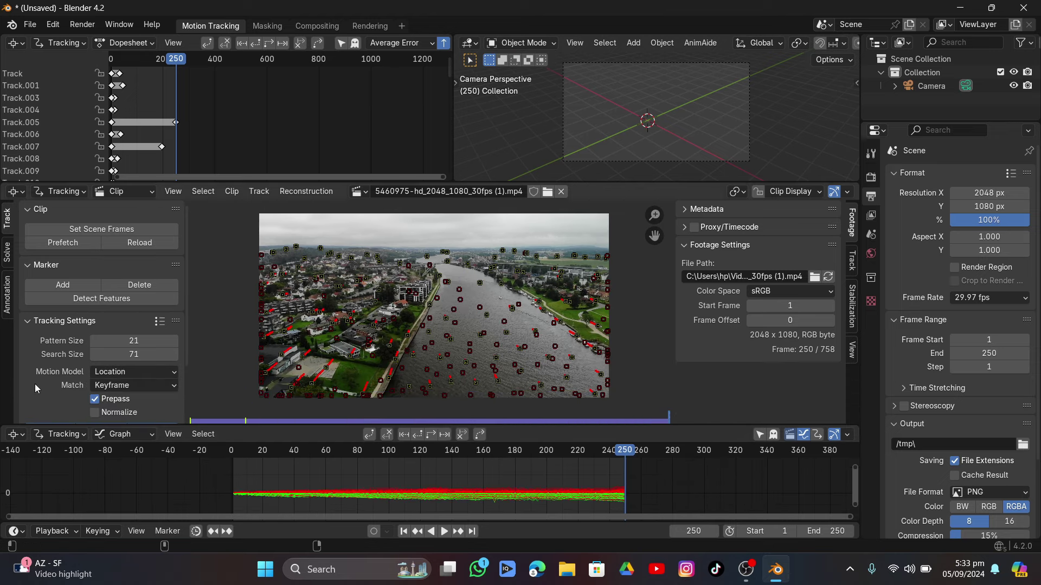
Solve the camera motion with focal length, optical center and radial distortion refinement enabled
click(7, 250)
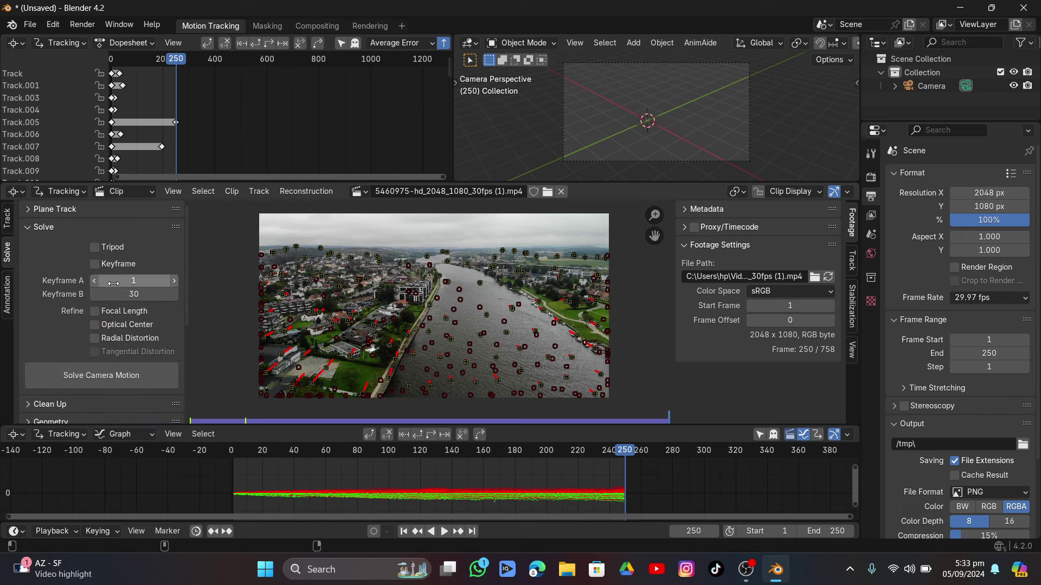
click(115, 311)
click(114, 325)
click(115, 338)
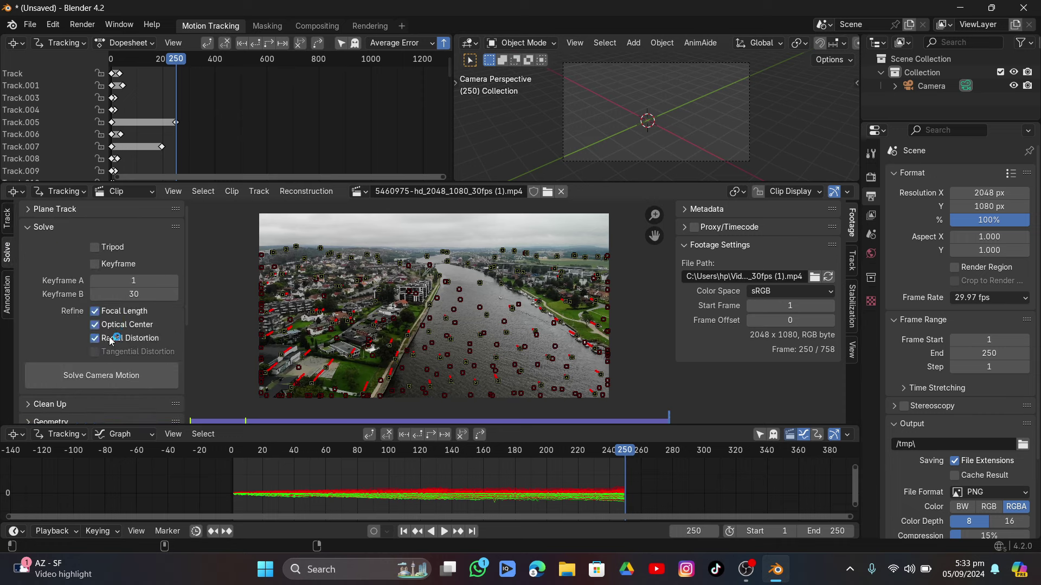
click(81, 375)
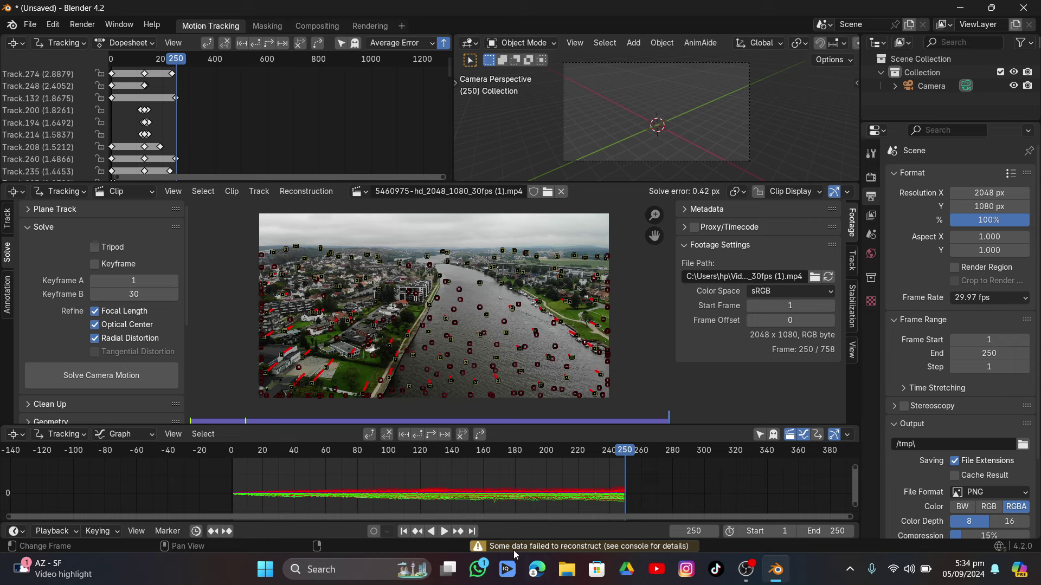
Use Clean Tracks with a reprojection error of 0.610 to select and delete poor tracks, and solve the camera motion again
click(60, 404)
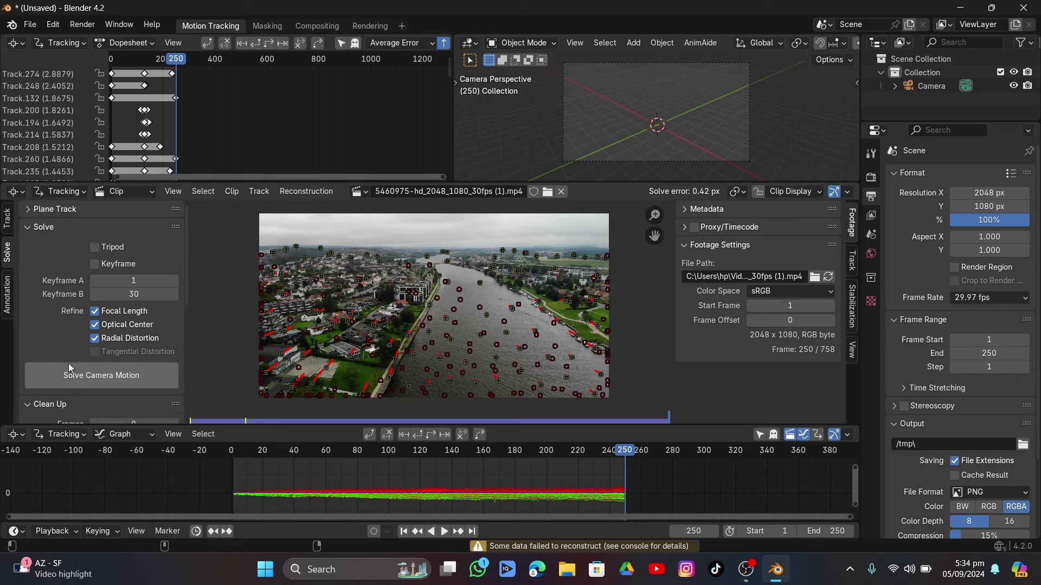
scroll(70, 336, down, 3)
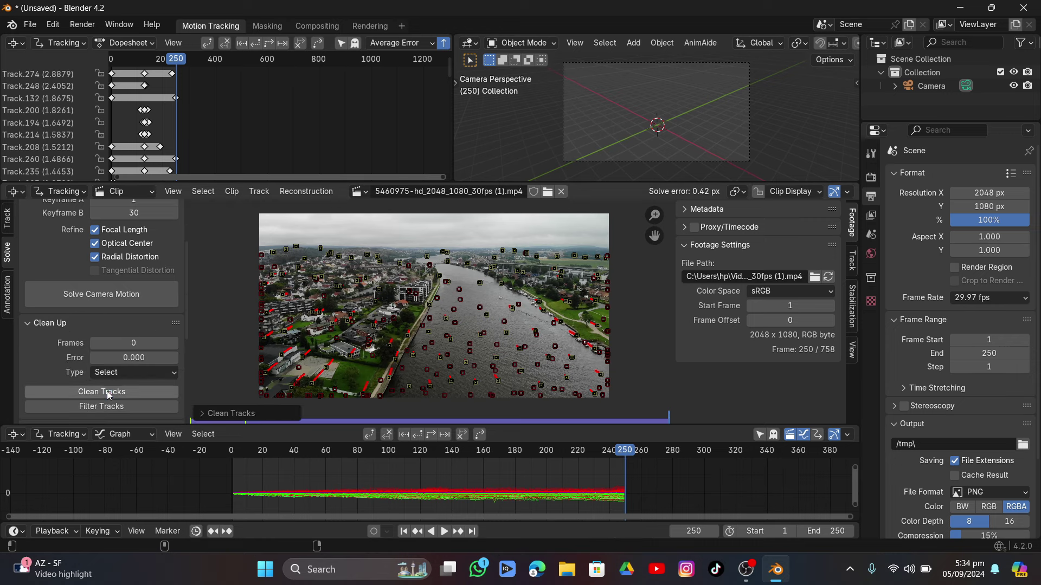
click(247, 413)
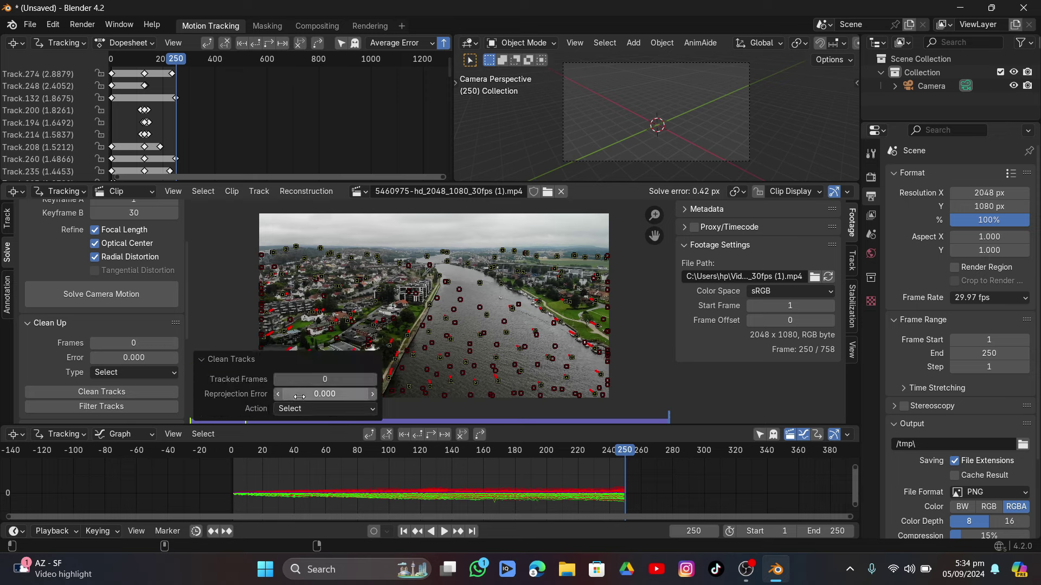
double_click(325, 394)
text(0.3)
key(Return)
drag(325, 394, 339, 394)
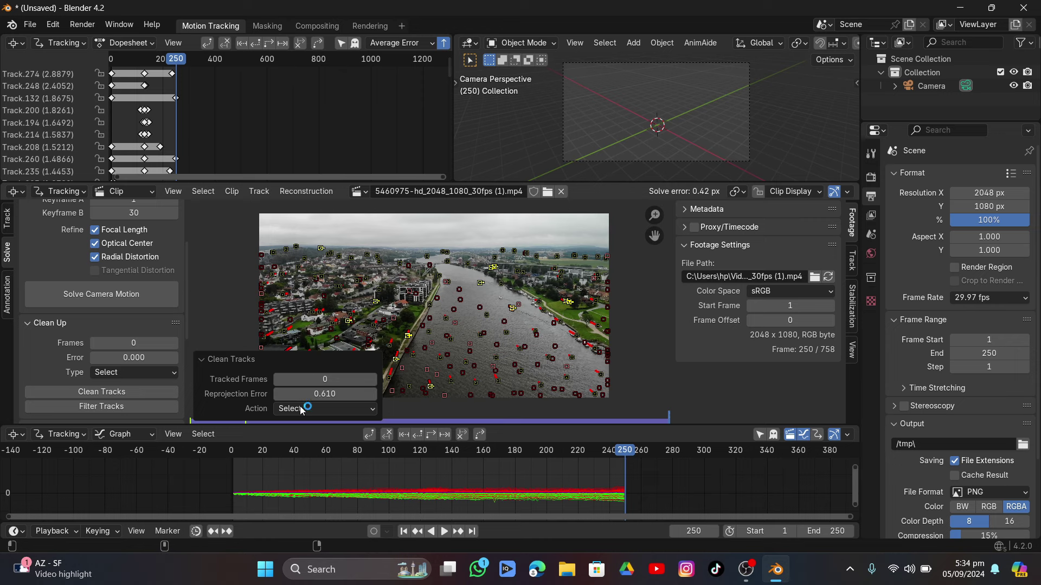
key(x)
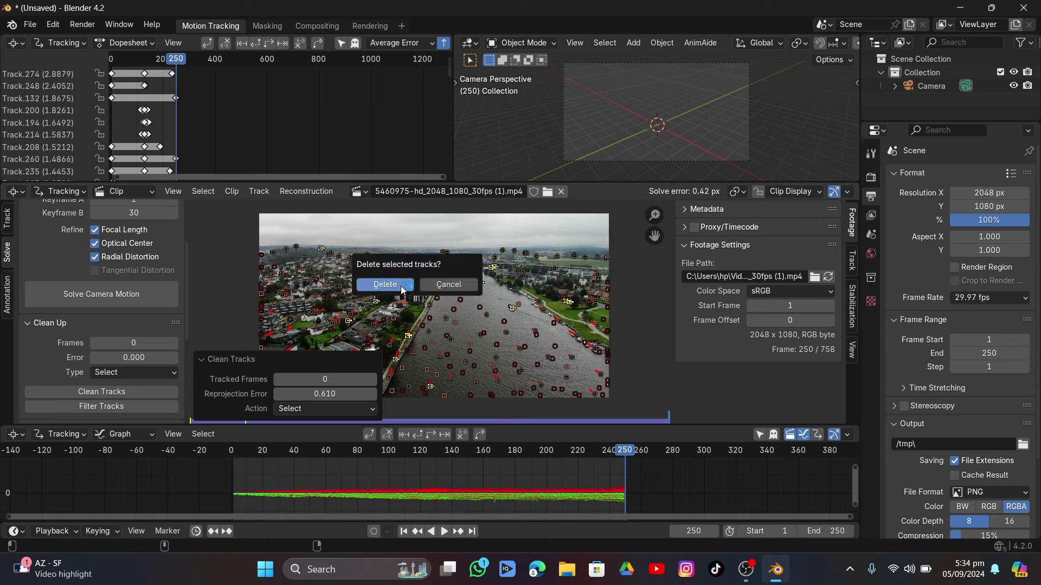
click(402, 290)
click(115, 300)
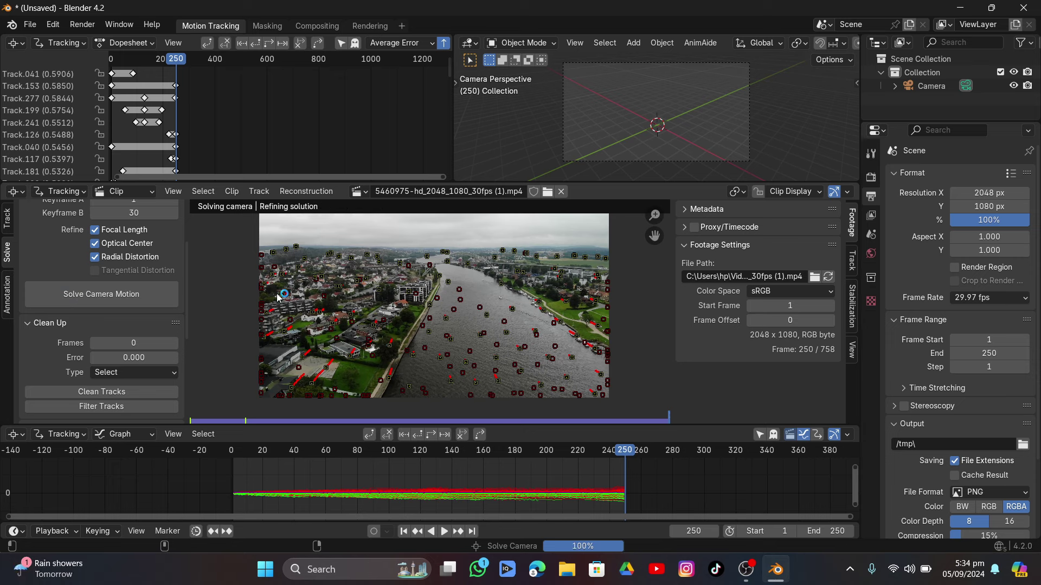
middle_drag(279, 297, 272, 305)
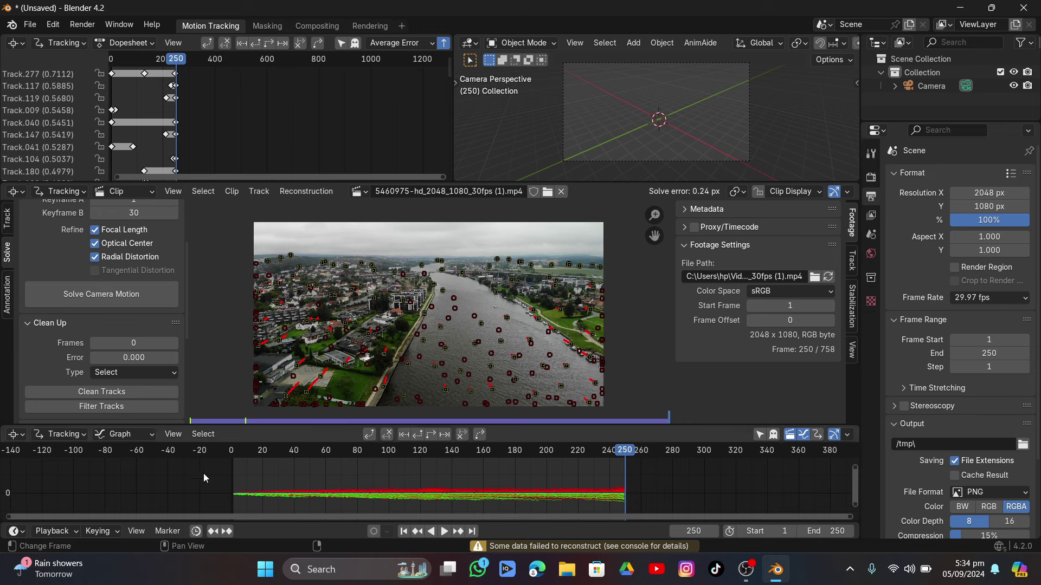
Delete the problematic tracks identified by Filter Tracks at threshold 5.00 and re-solve the camera motion
click(119, 412)
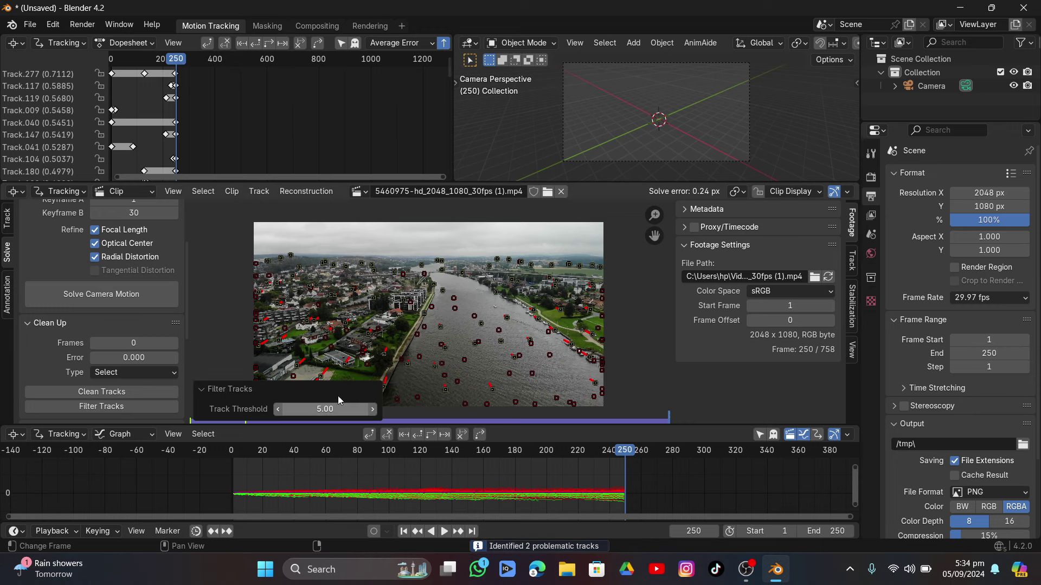
key(x)
click(366, 312)
click(106, 300)
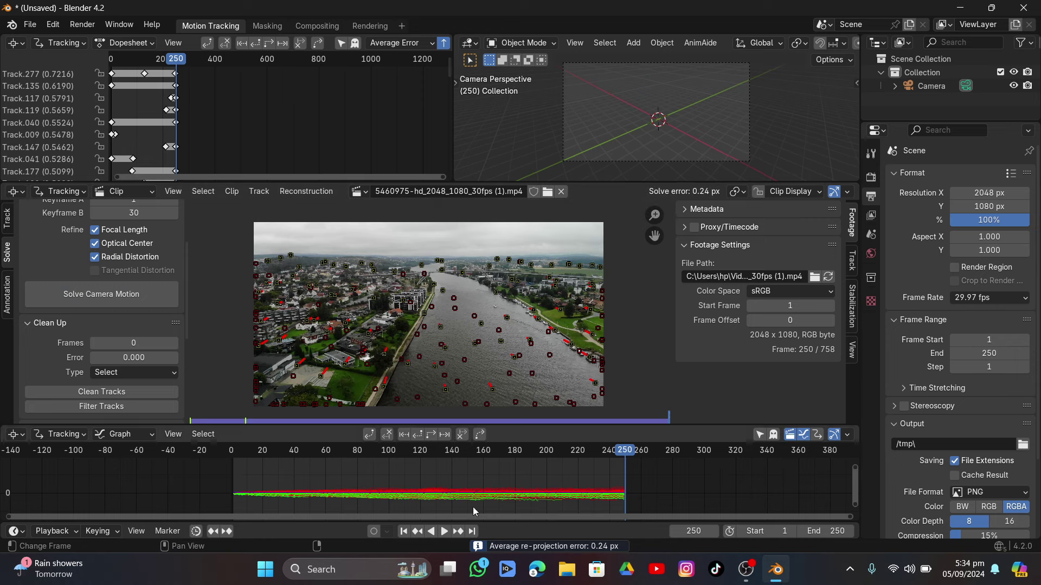
Set up the tracking scene and define the floor plane from three markers along the two river banks
scroll(101, 347, down, 7)
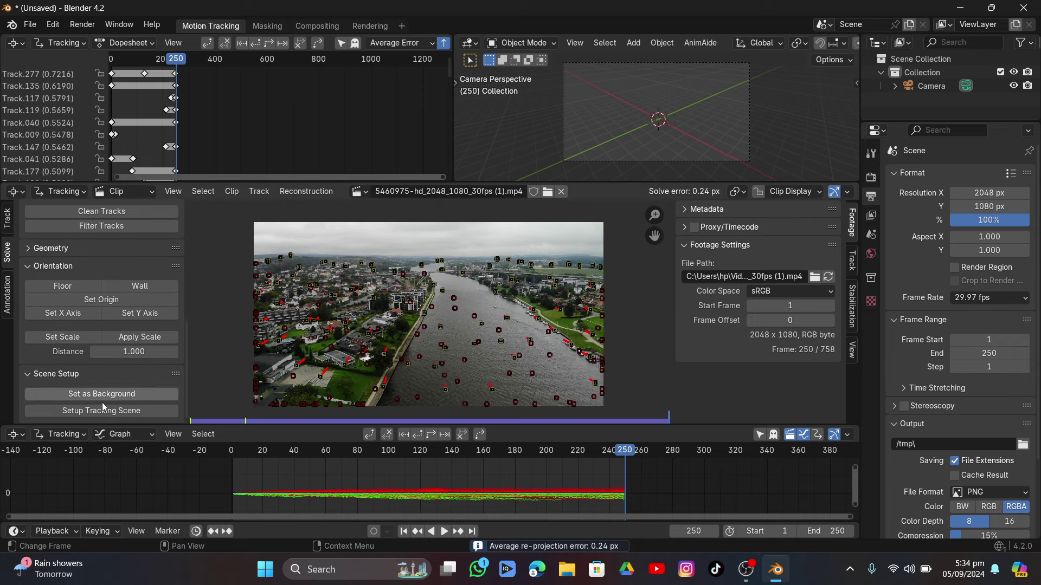
click(118, 411)
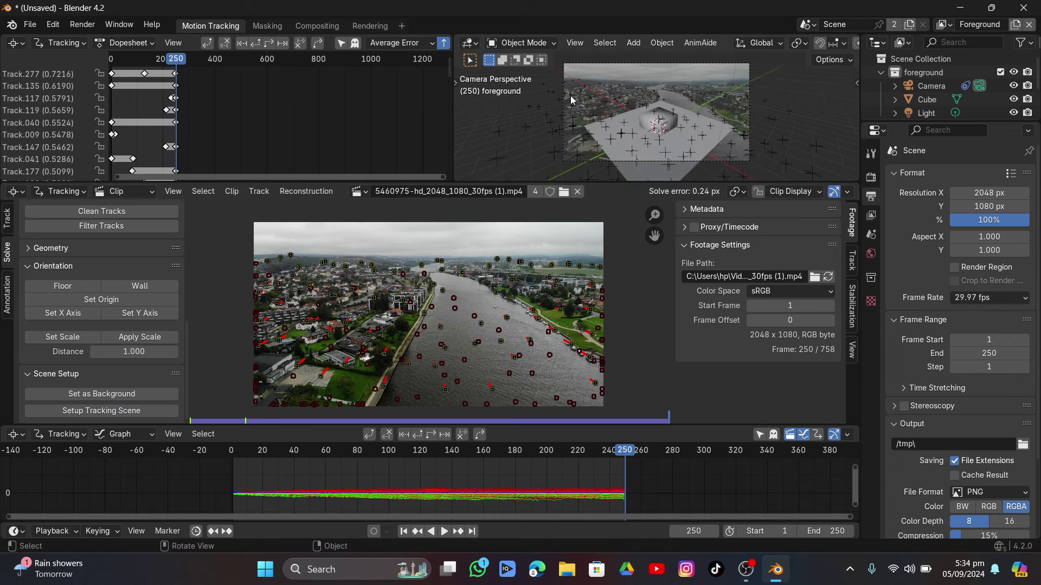
scroll(397, 315, up, 2)
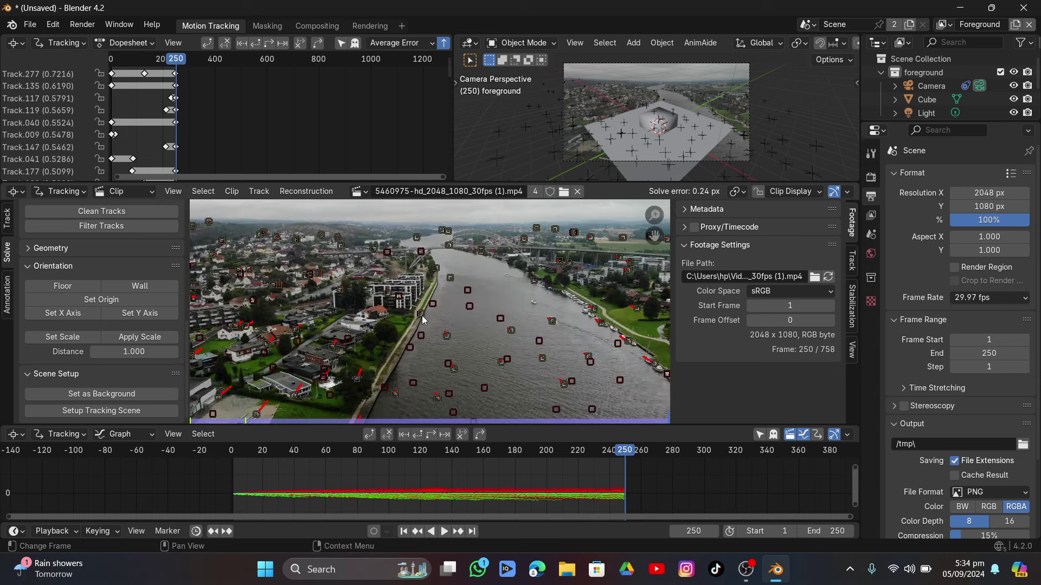
click(421, 315)
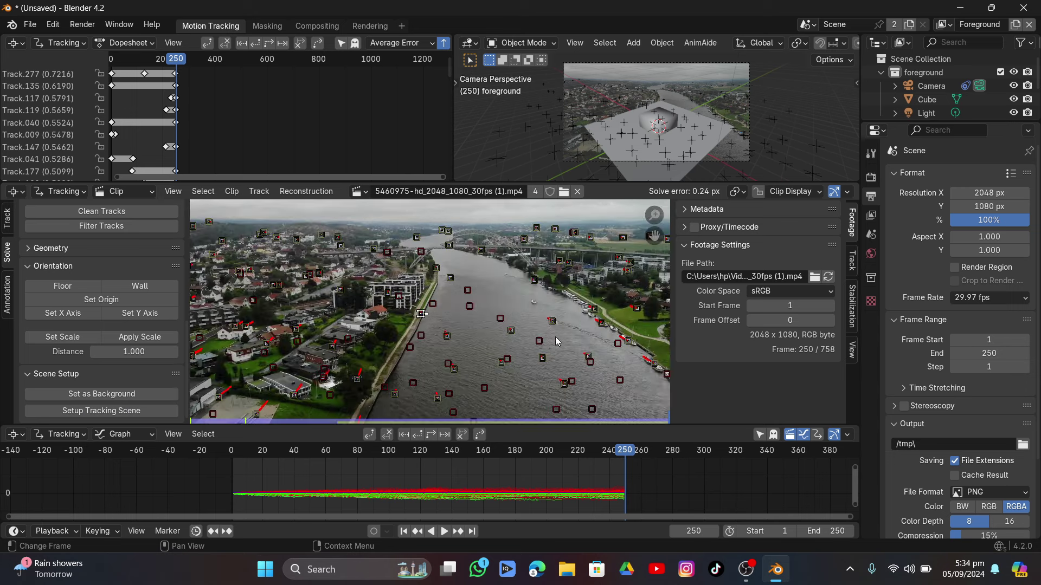
shift+click(602, 324)
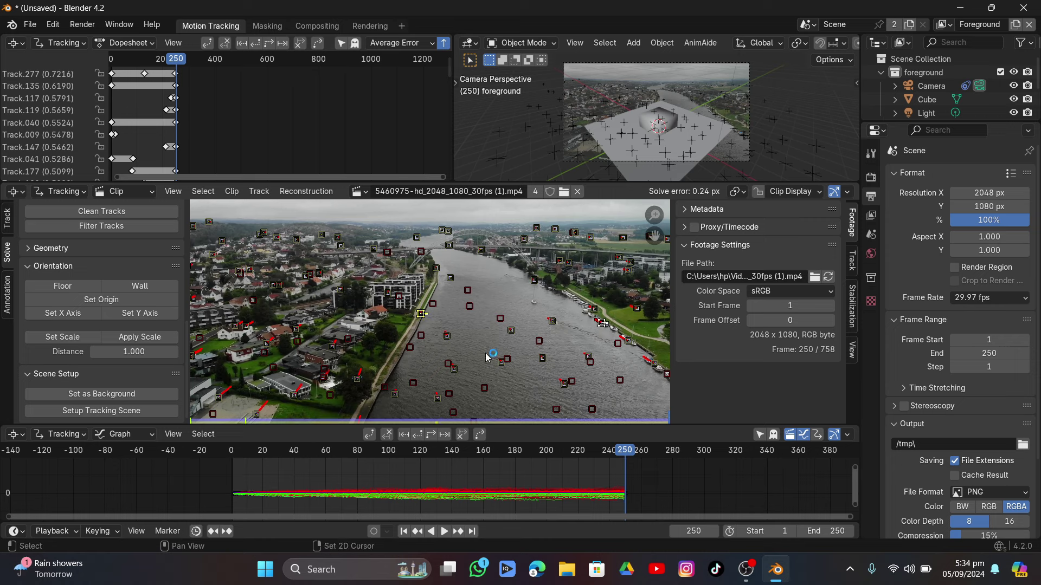
shift+click(358, 379)
click(52, 286)
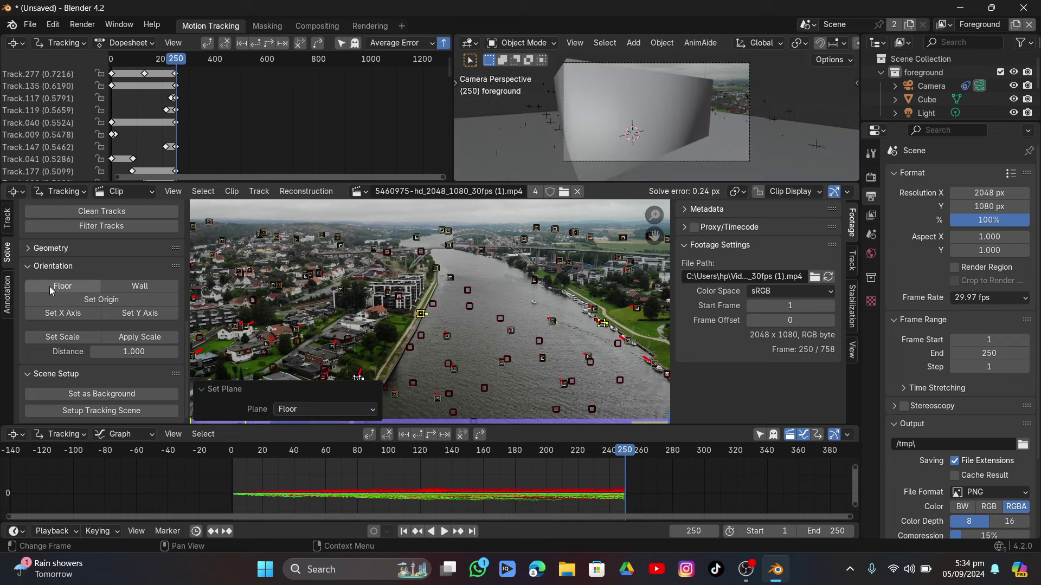
Set the scene scale to a distance of 34.4 between the riverbank marker and a nearby marker on the water
click(393, 324)
click(420, 325)
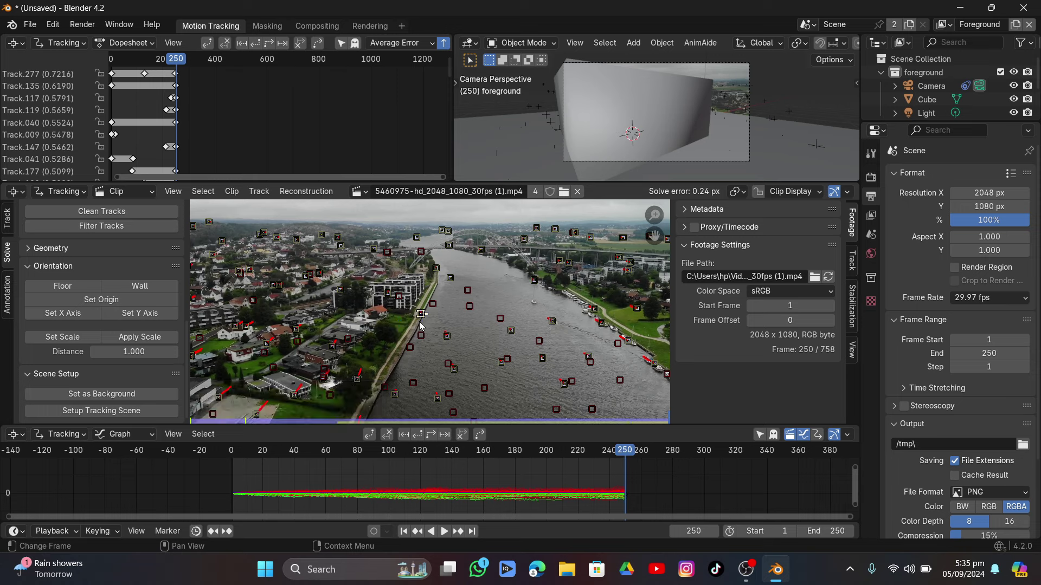
shift+click(439, 335)
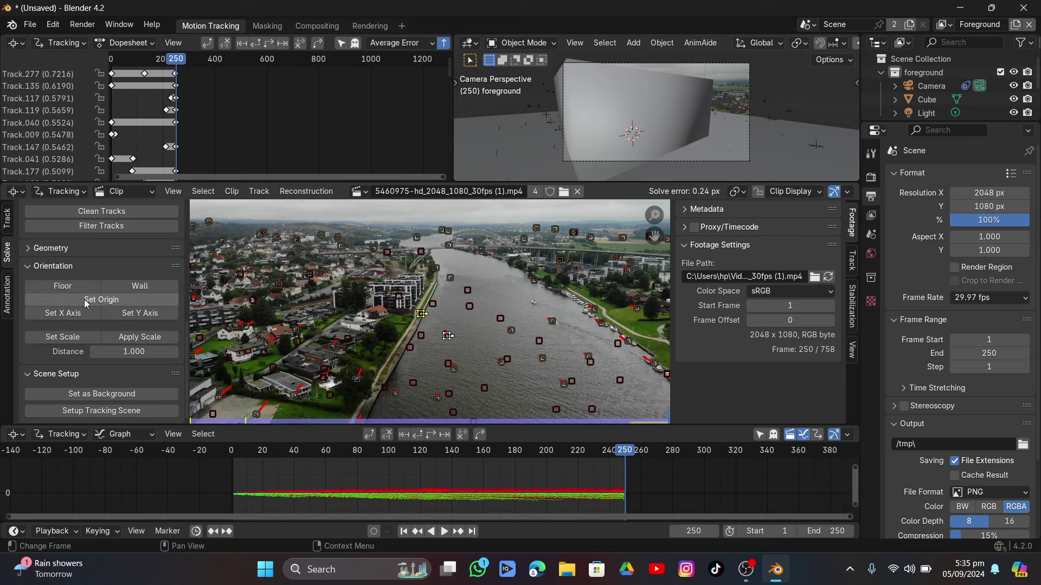
click(64, 337)
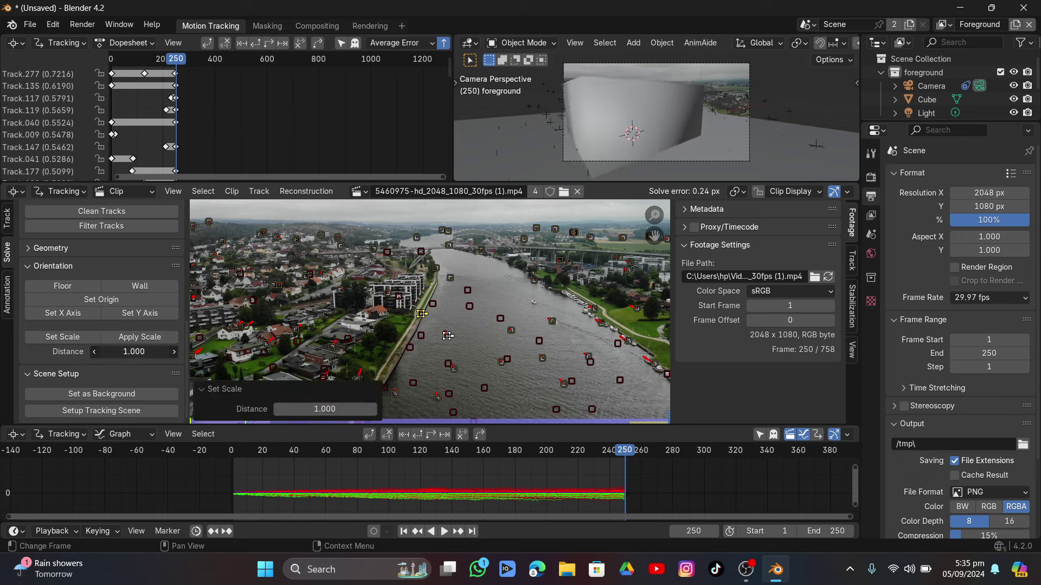
drag(133, 352, 193, 356)
click(63, 337)
click(60, 339)
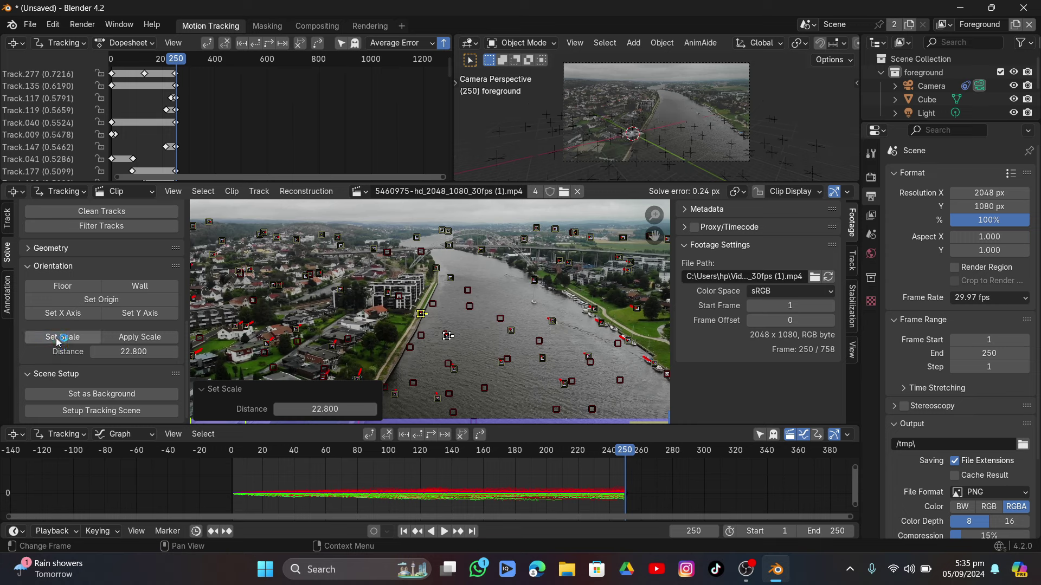
drag(117, 352, 157, 353)
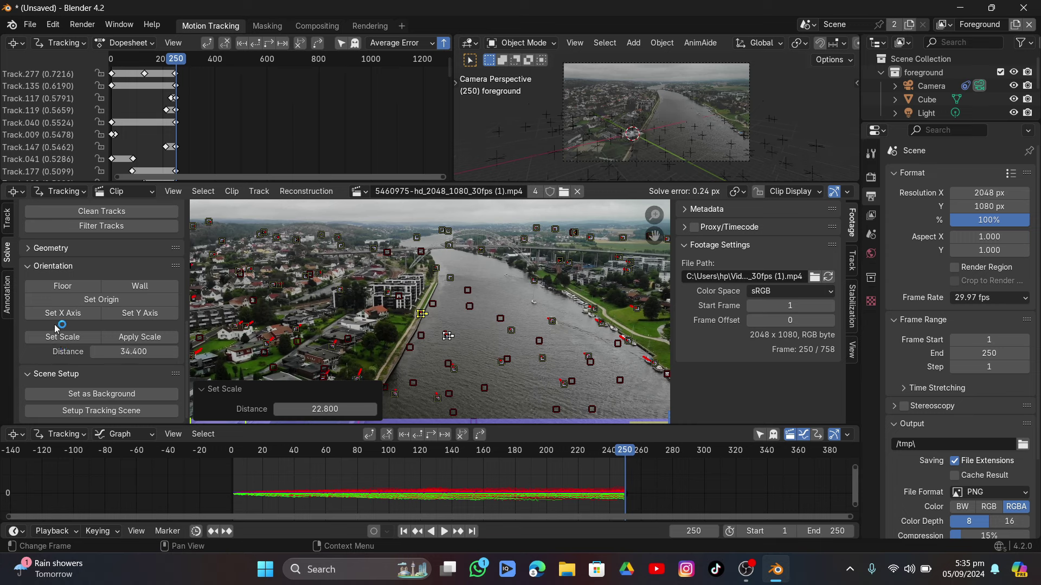
click(62, 339)
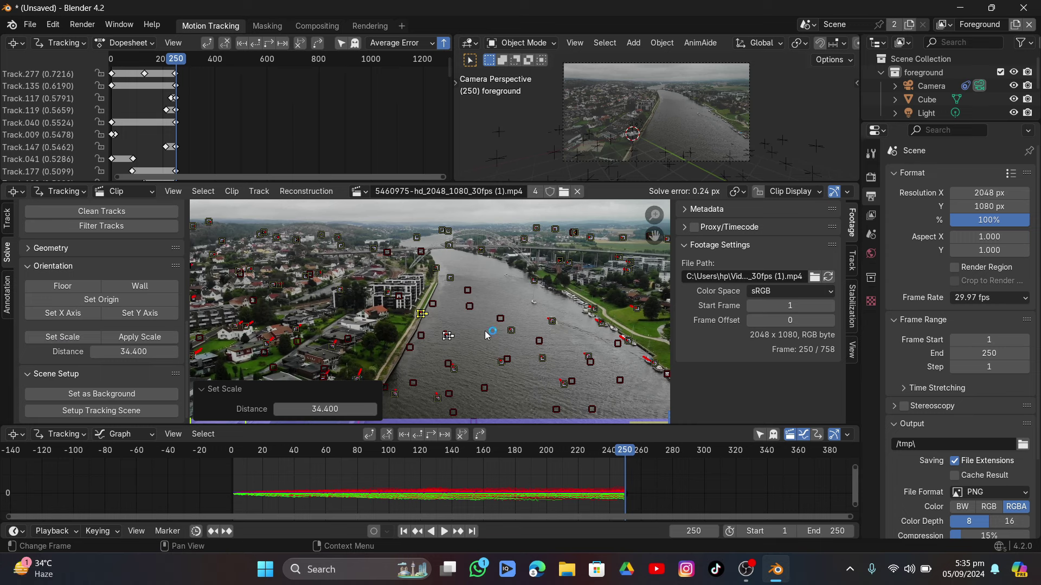
Redefine the floor plane from three markers on the river surface
click(511, 330)
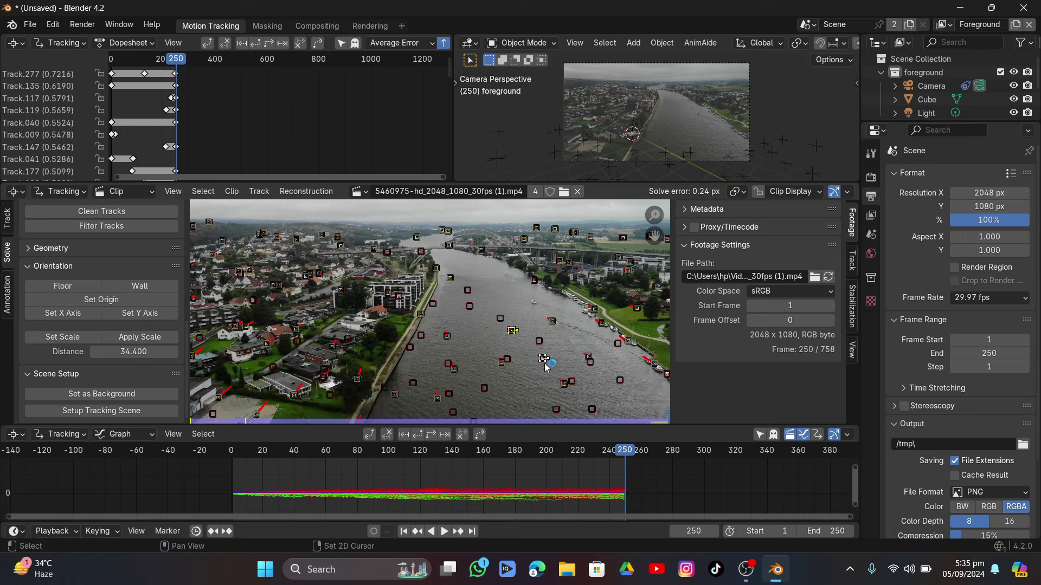
shift+click(554, 322)
click(48, 284)
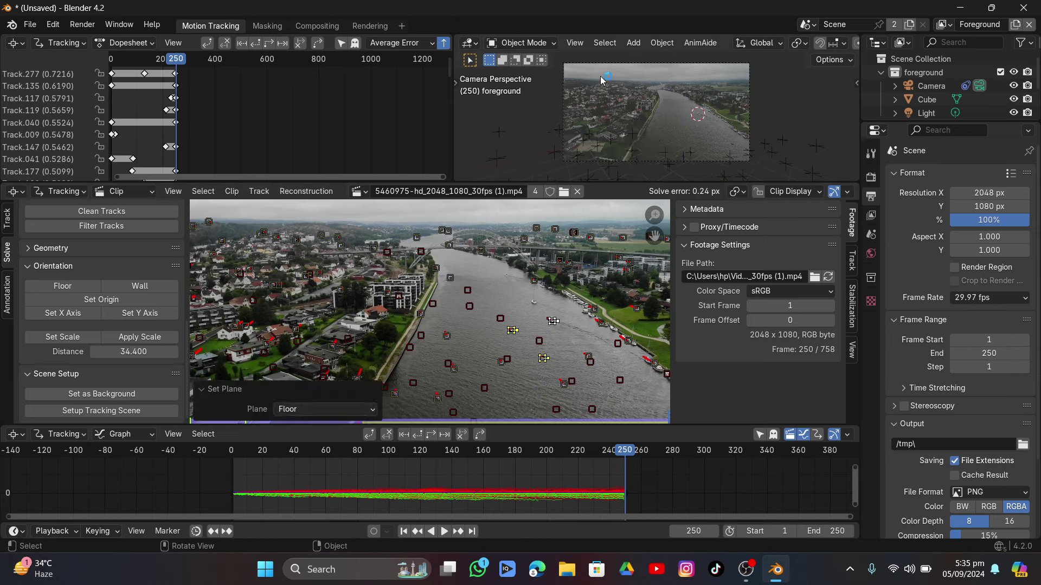
Set the scene camera's clip end distance to 10000 m
click(701, 63)
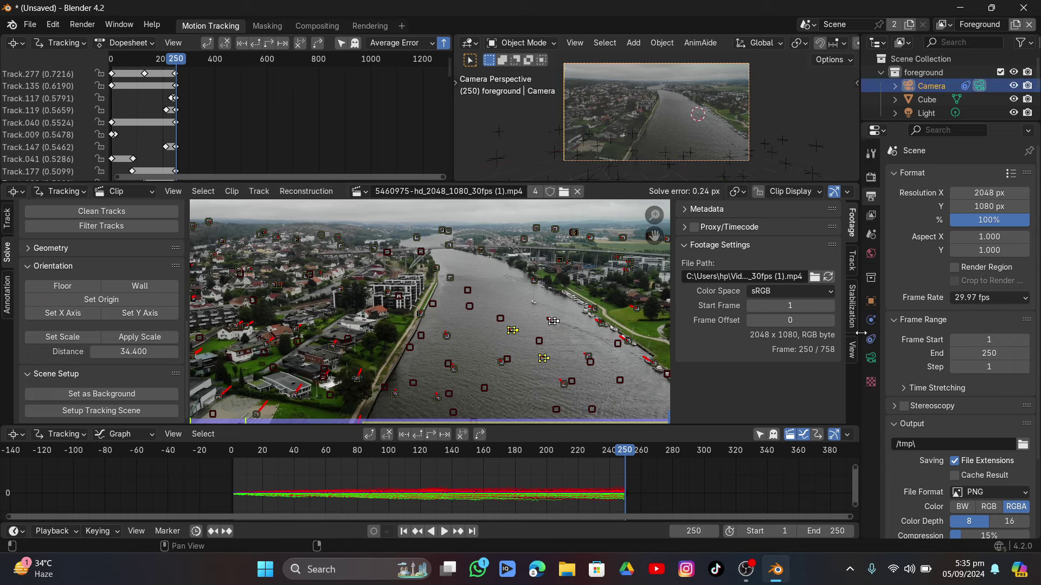
click(871, 358)
double_click(968, 321)
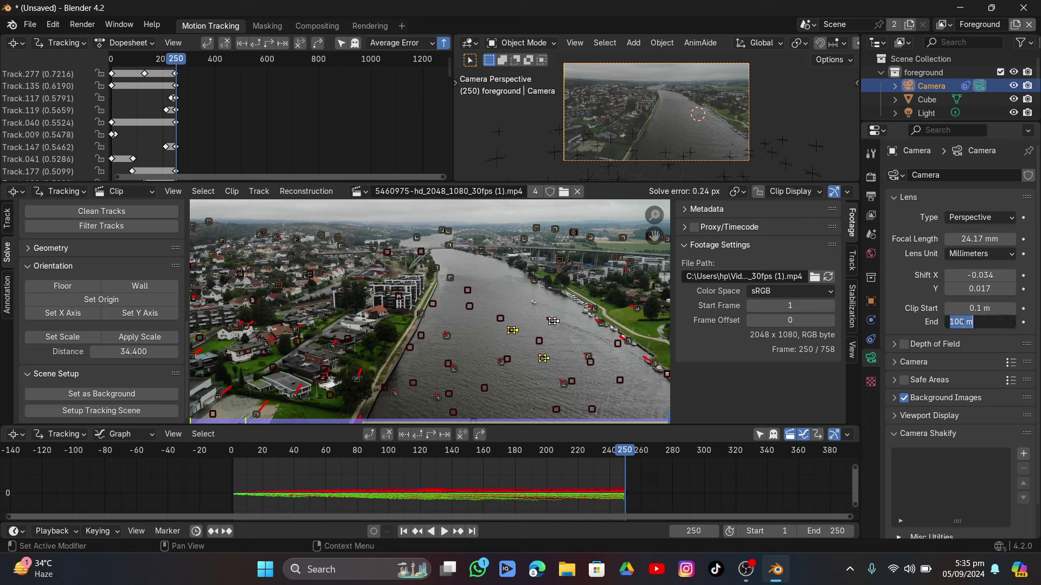
click(963, 322)
key(Return)
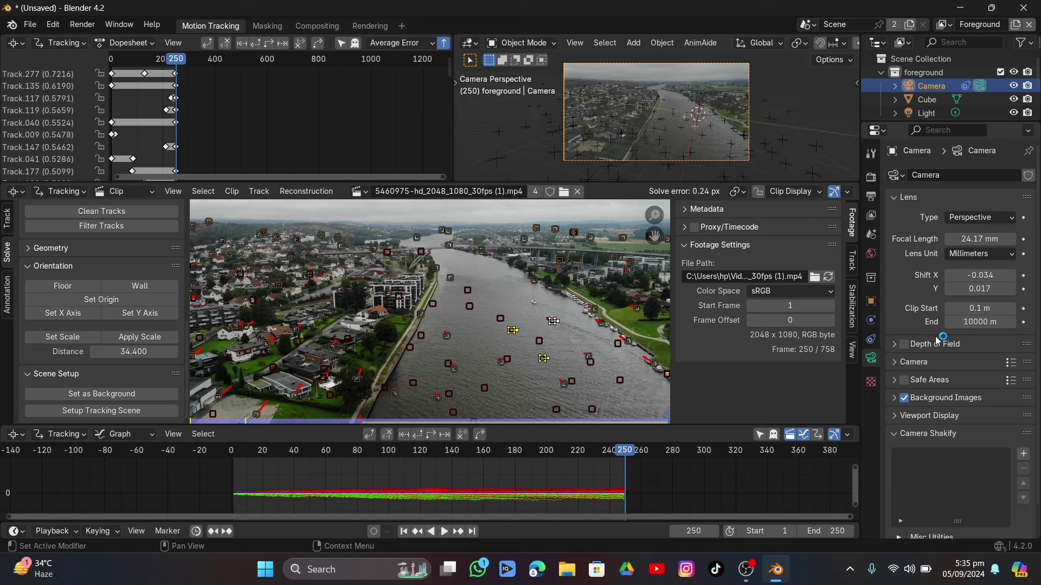
Set the scene scale to a distance of 29.5 between two neighbouring markers on the river surface
scroll(694, 114, up, 4)
click(773, 113)
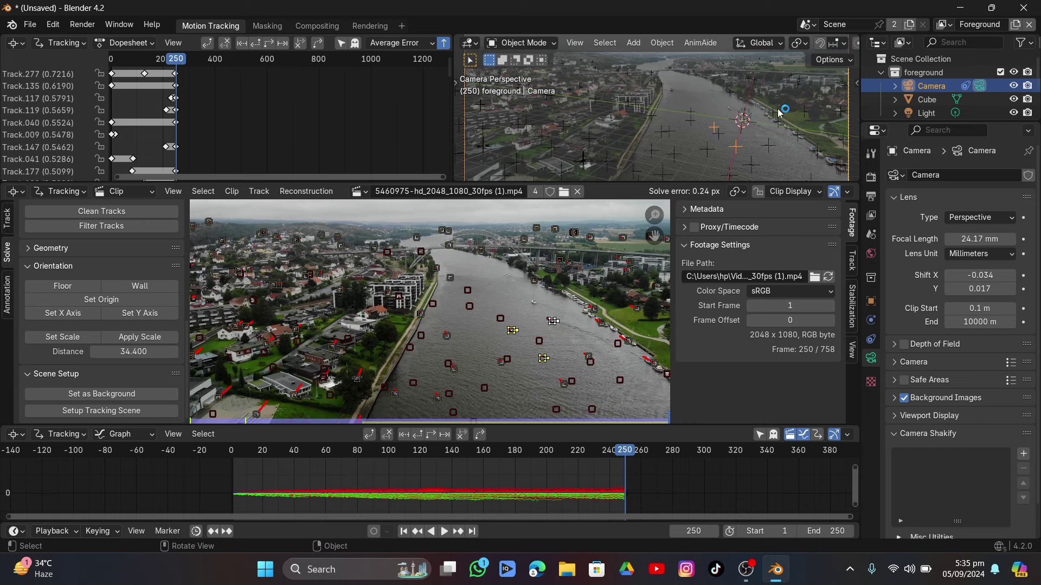
click(502, 336)
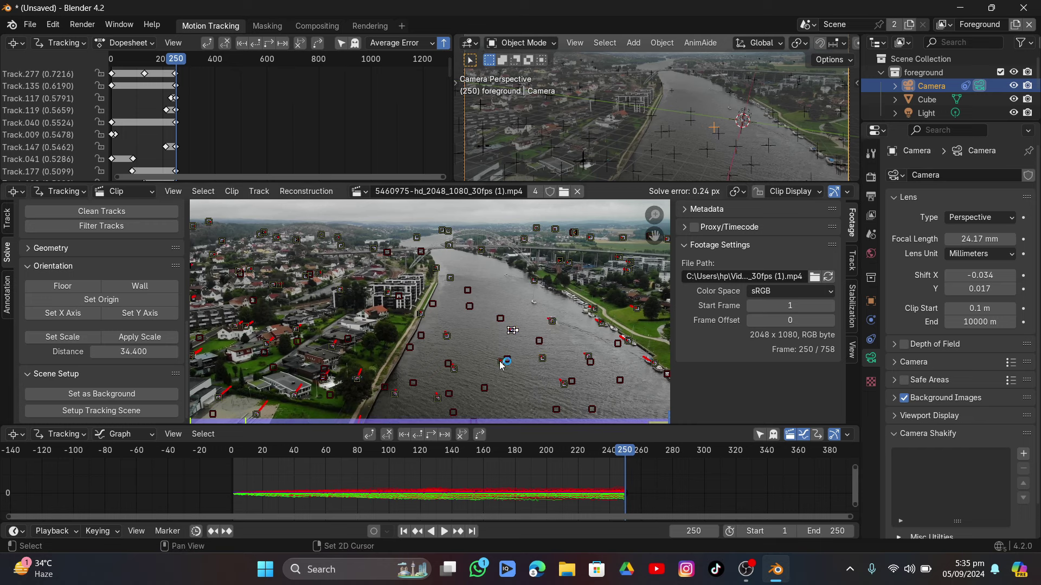
shift+click(501, 362)
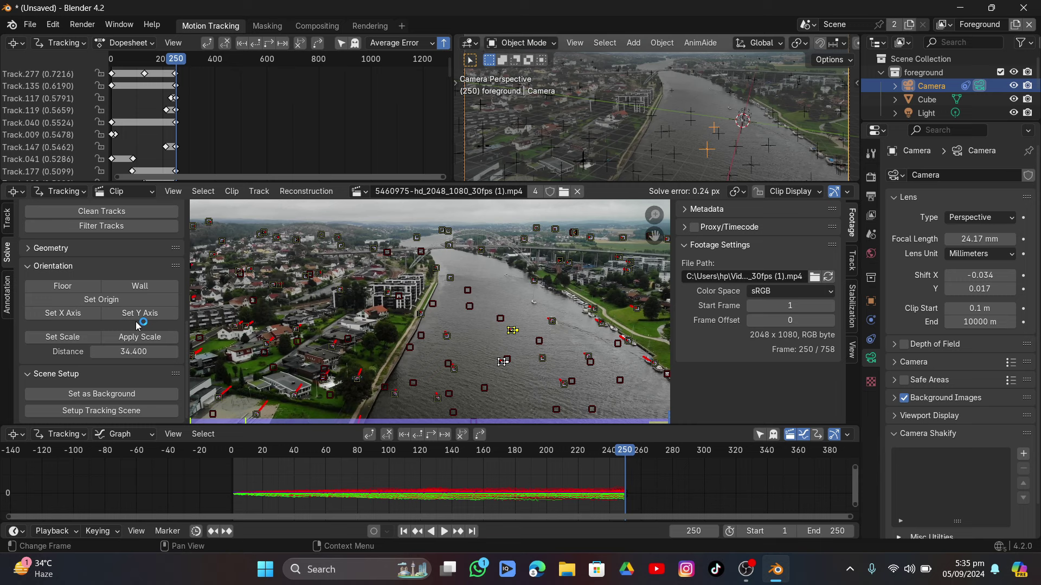
click(70, 338)
click(94, 352)
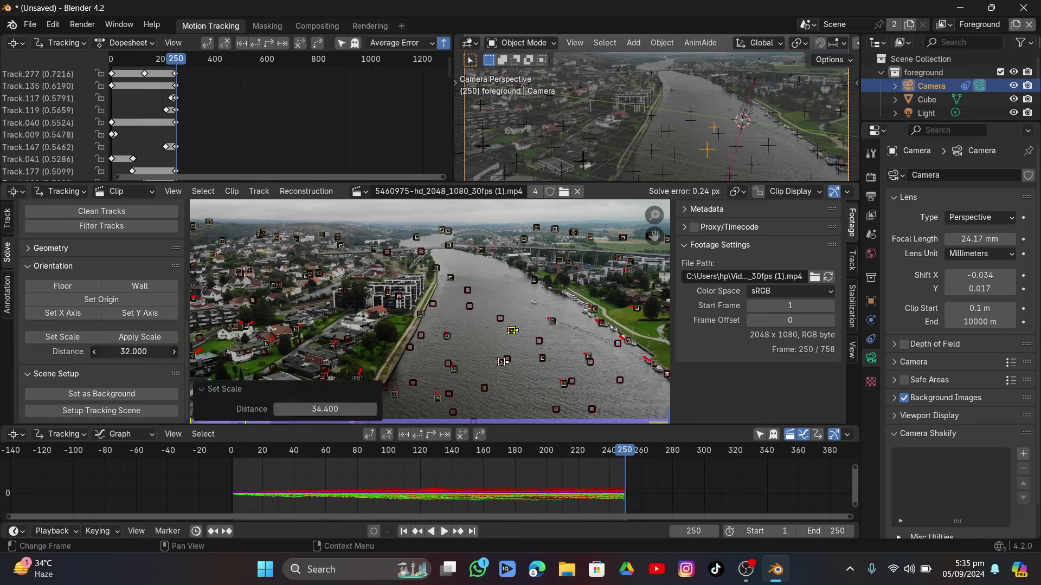
click(94, 352)
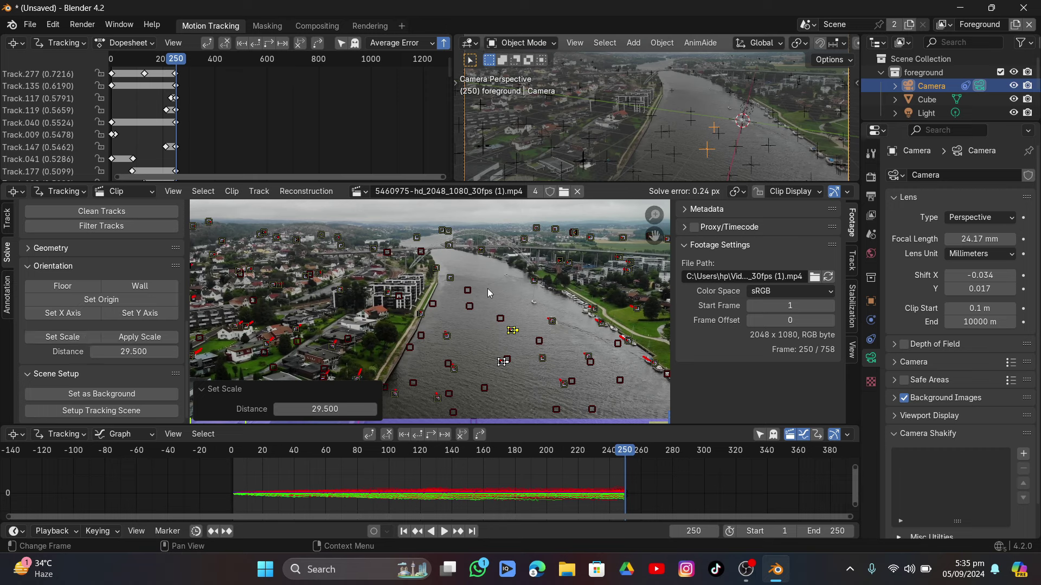
Set the scene's X axis from a marker far up the river, and reset it from the marker beside the bridge
click(453, 291)
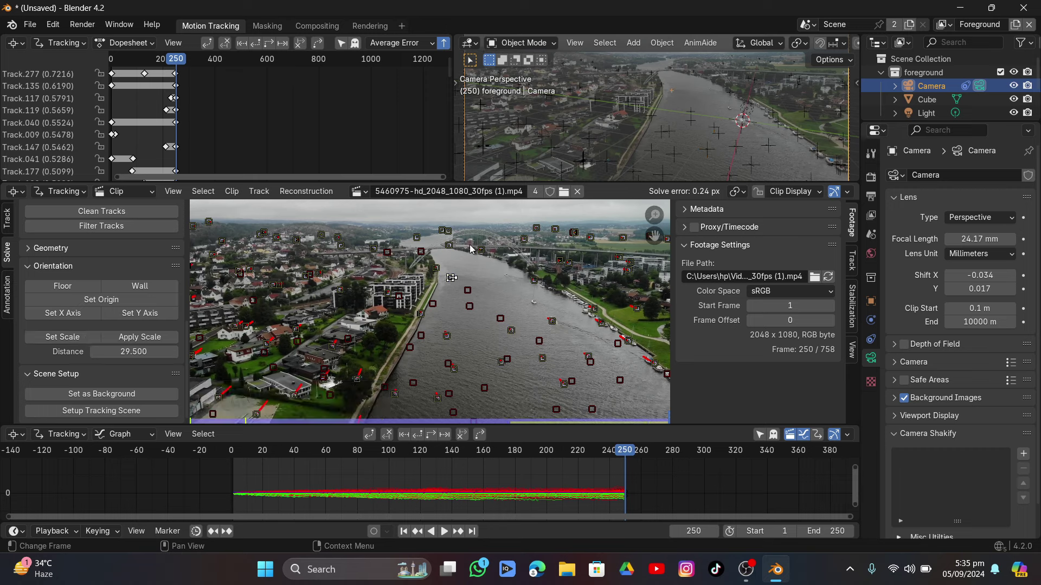
click(68, 313)
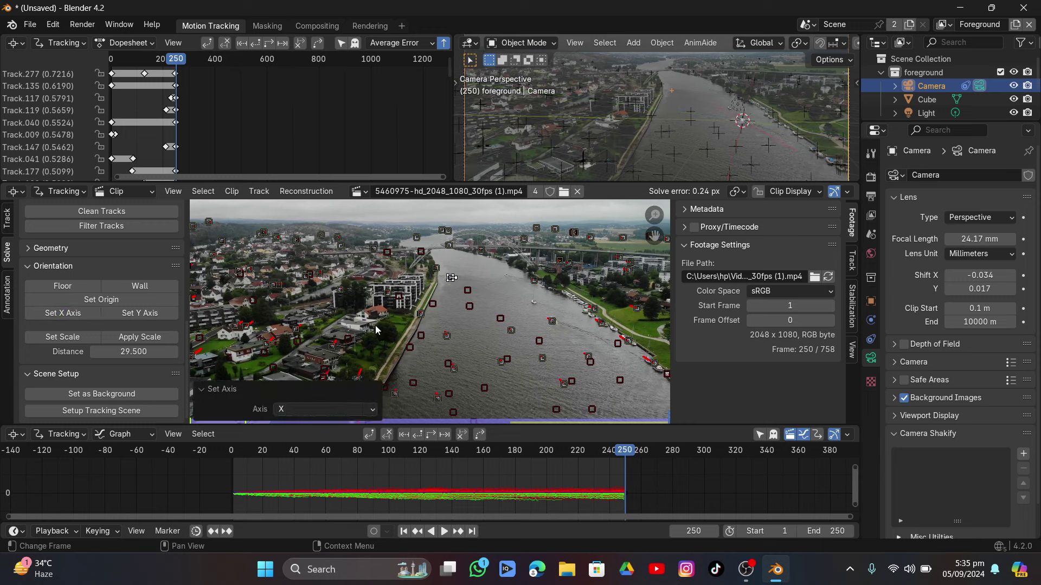
click(483, 252)
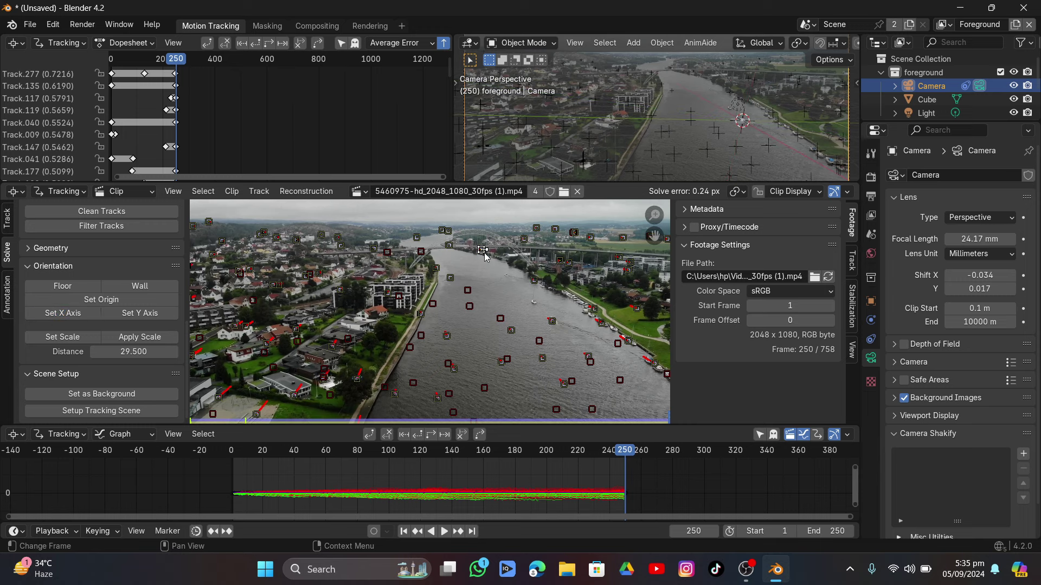
click(73, 316)
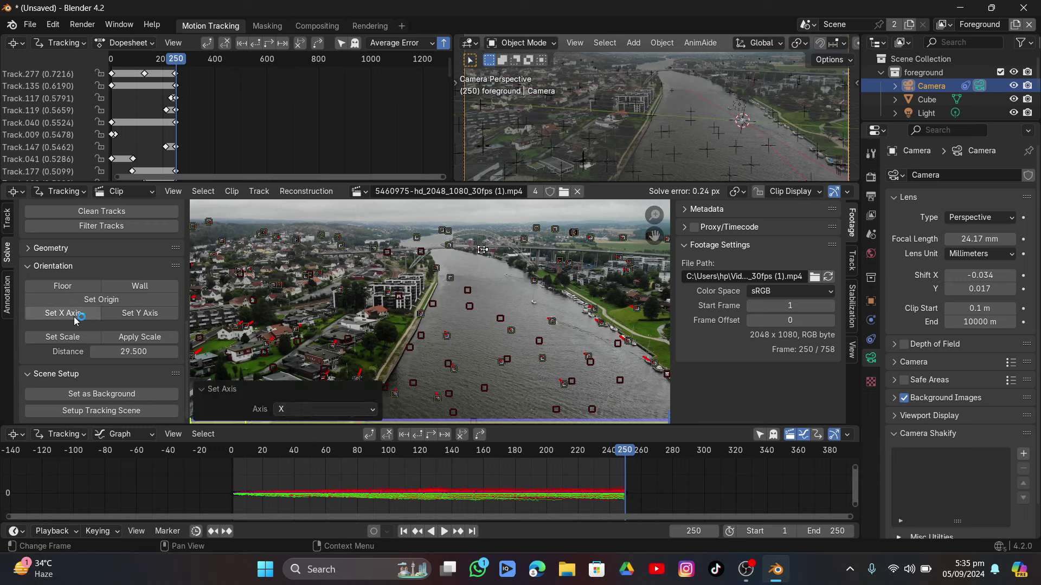
Set the scene's Y axis from a marker among the left-bank houses, and reset it from one farther back in the town
click(296, 329)
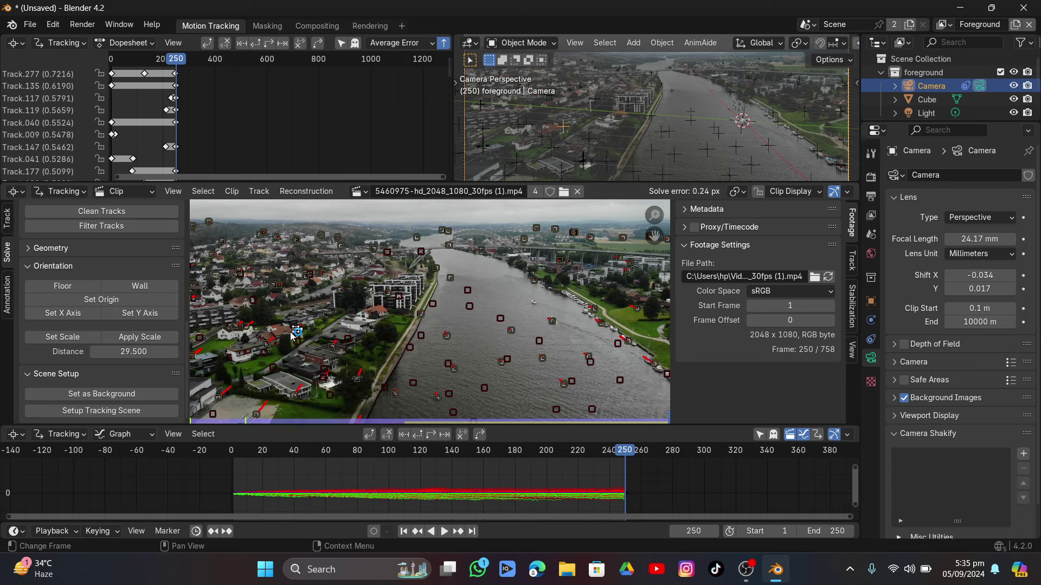
click(126, 314)
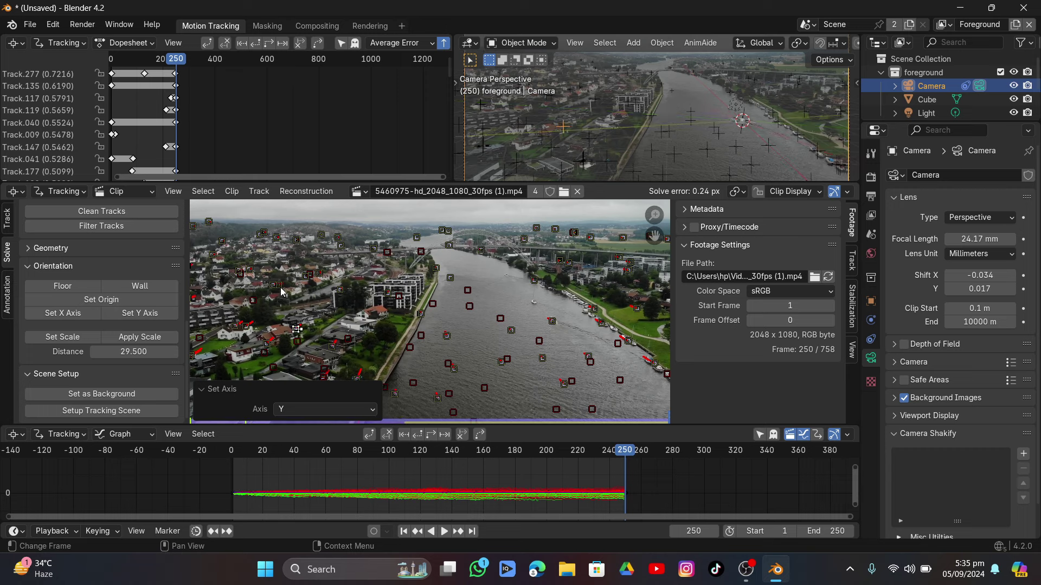
click(279, 286)
click(156, 315)
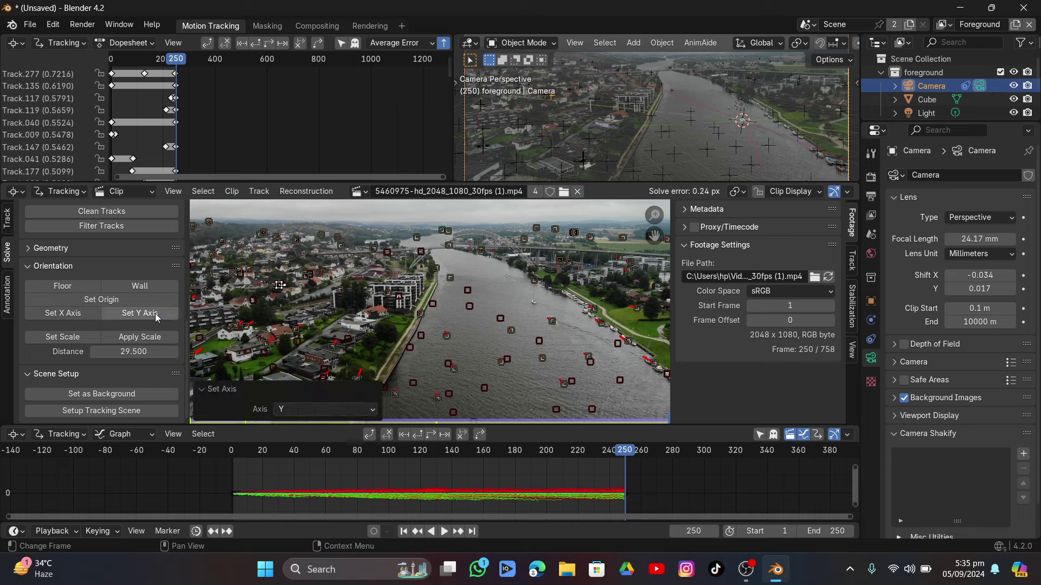
scroll(729, 108, down, 3)
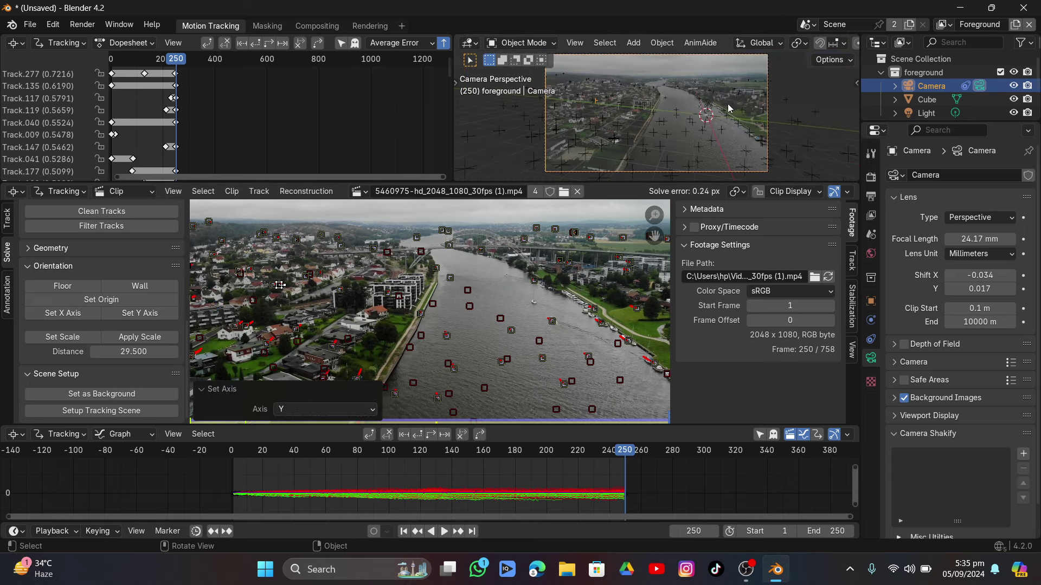
Add a General Layout workspace and view the scene through the camera
click(401, 26)
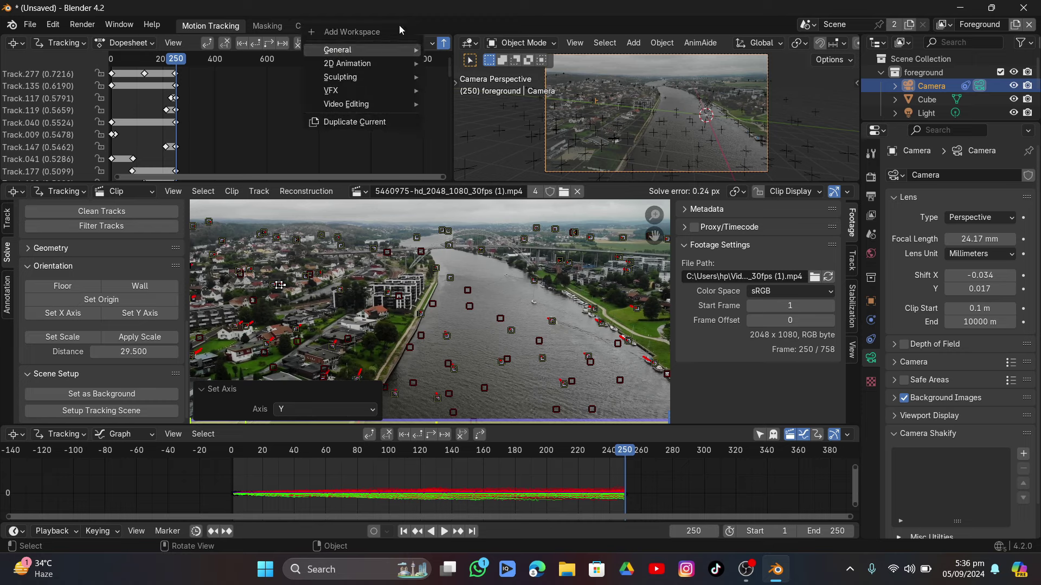
mouse_move(388, 49)
click(492, 92)
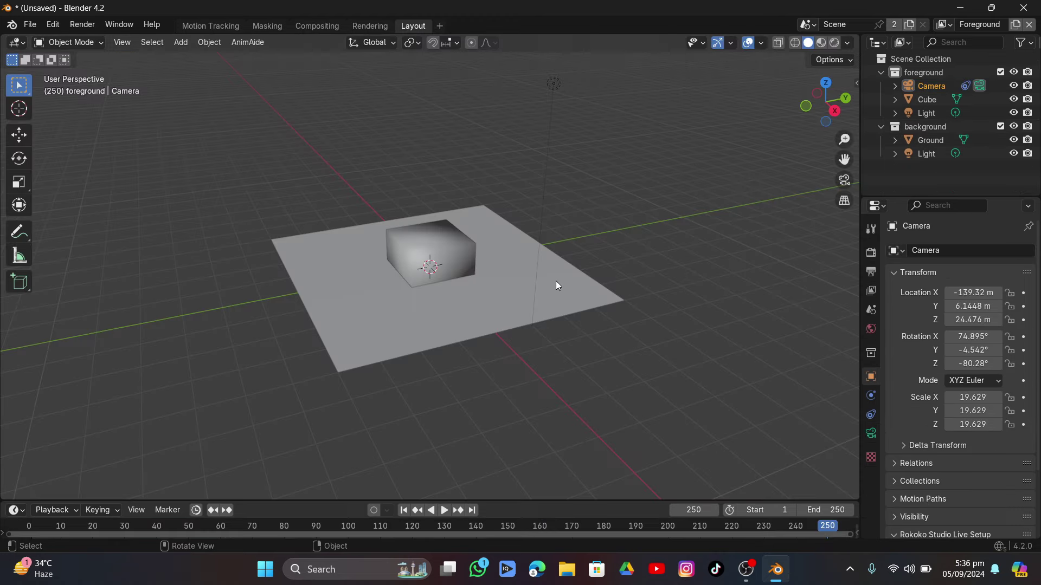
click(844, 182)
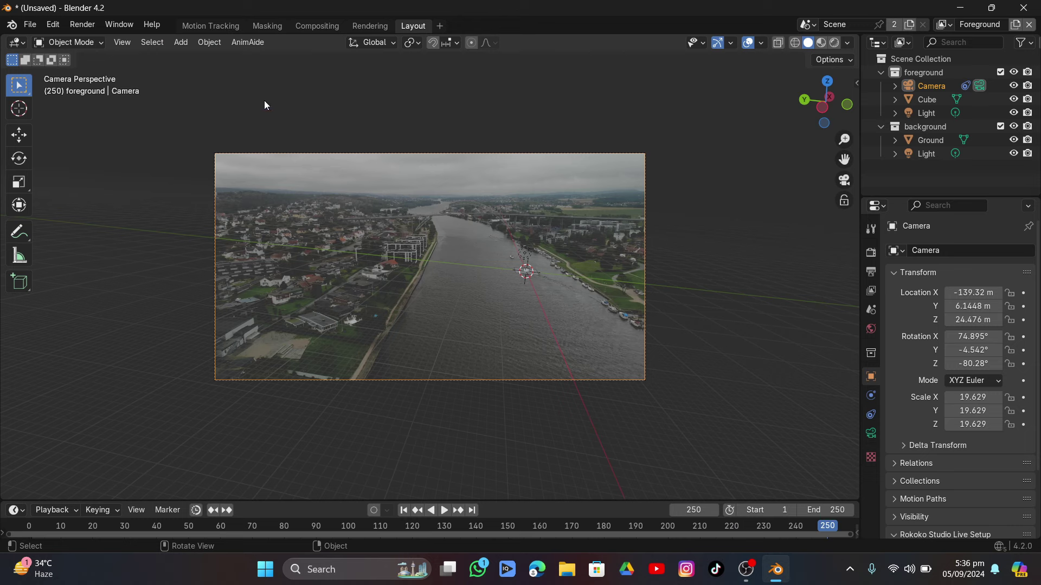
Switch the transform orientation to Local and set the opacity of the camera's background clip to 1
click(368, 47)
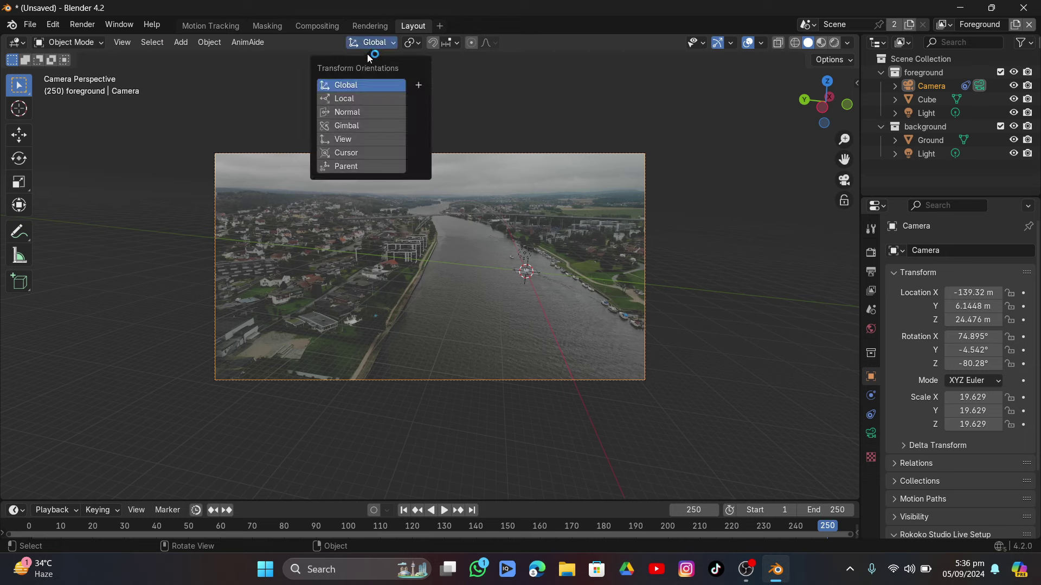
click(355, 100)
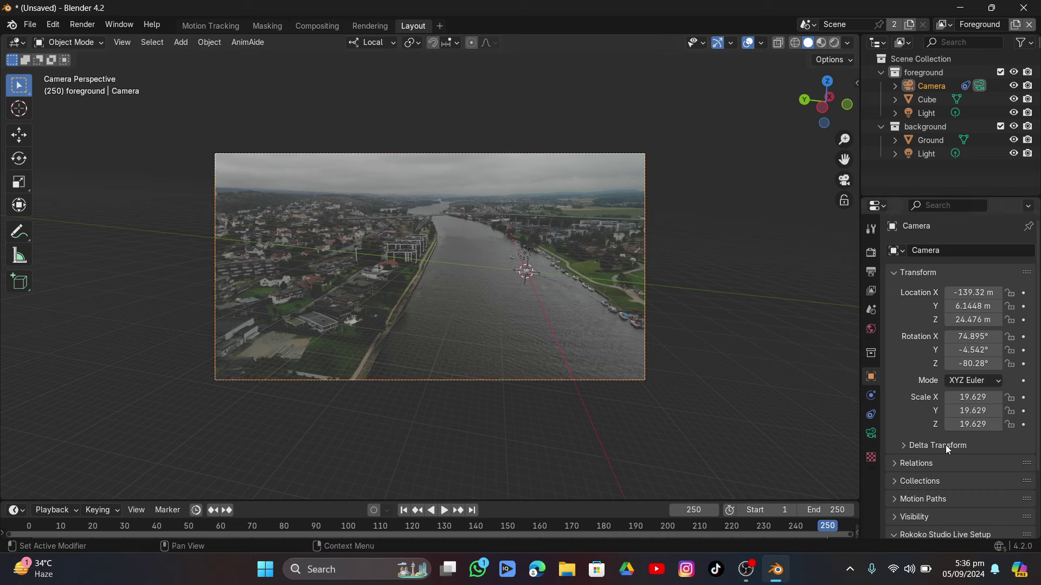
click(871, 433)
scroll(916, 436, down, 5)
click(895, 365)
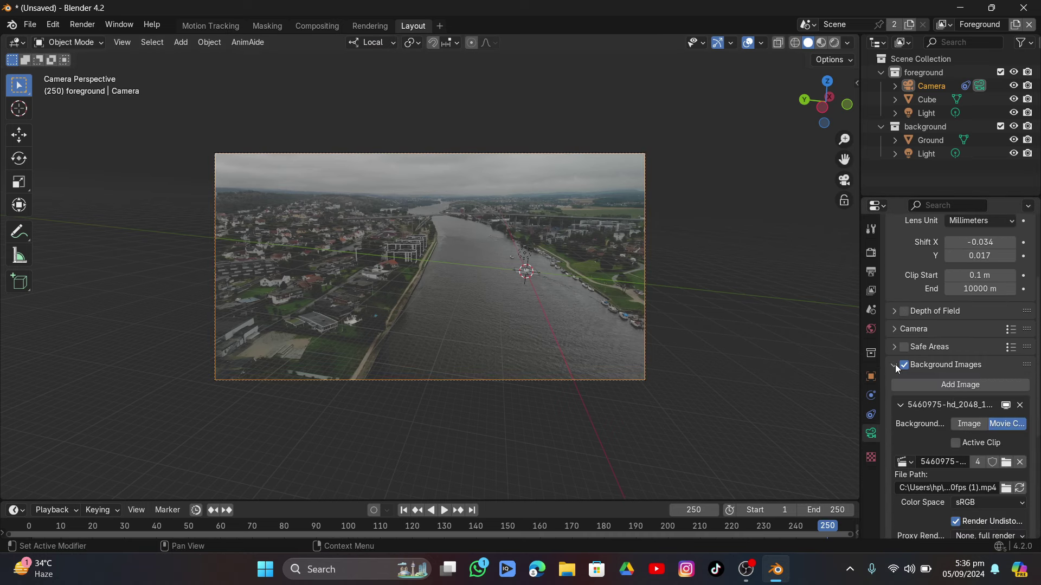
scroll(954, 398, down, 3)
click(980, 501)
text(1)
key(Return)
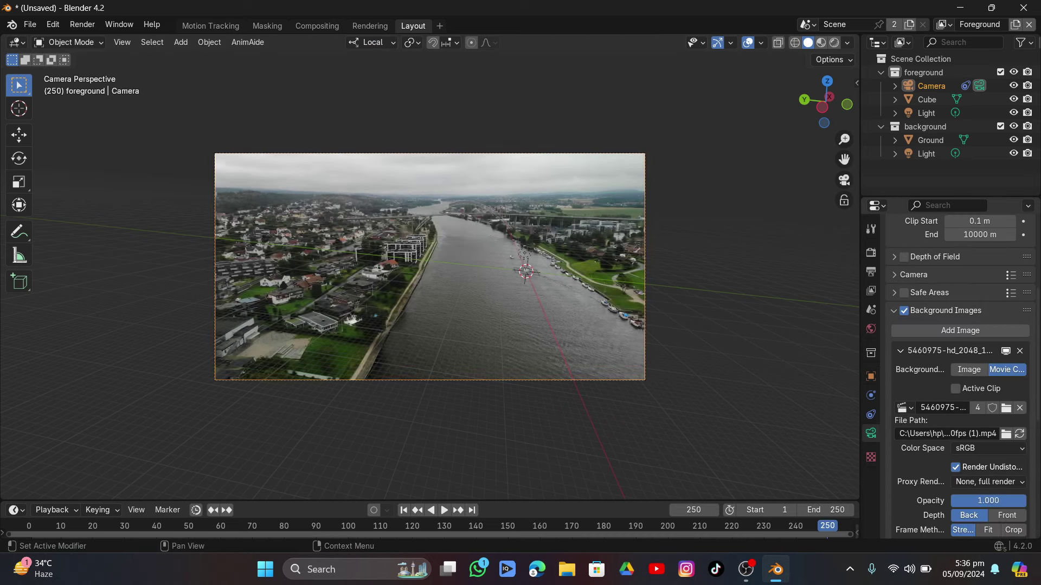
Rotate the camera about -4.5° around its local Z axis to level the grid with the horizon
key(r)
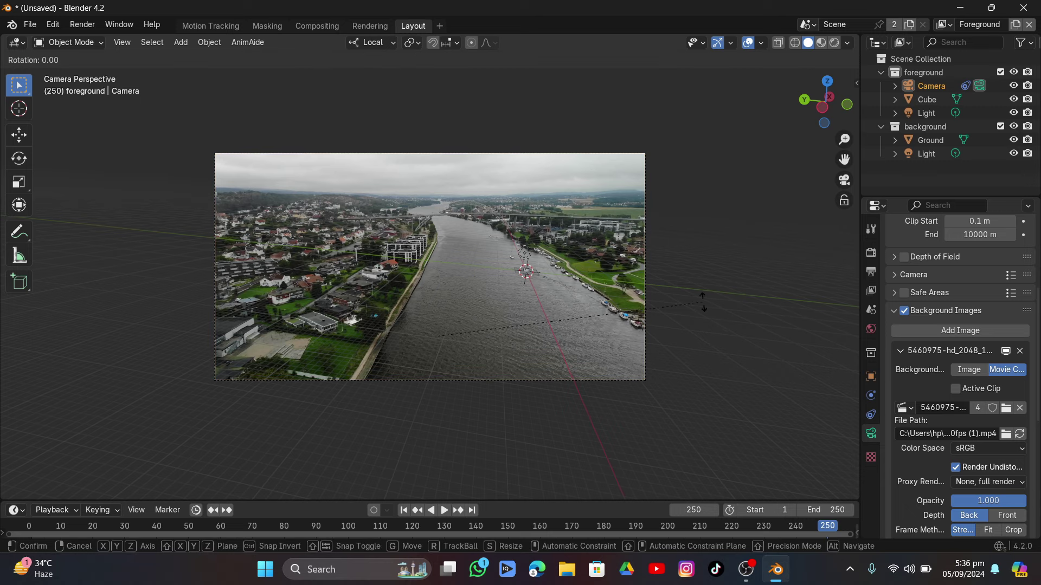
key(z)
key(z)
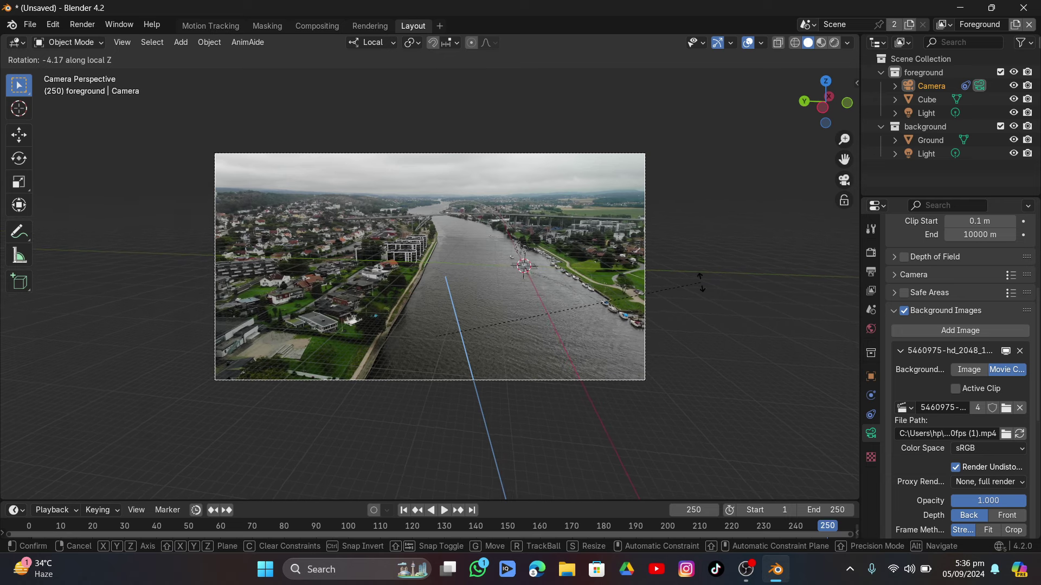
click(701, 282)
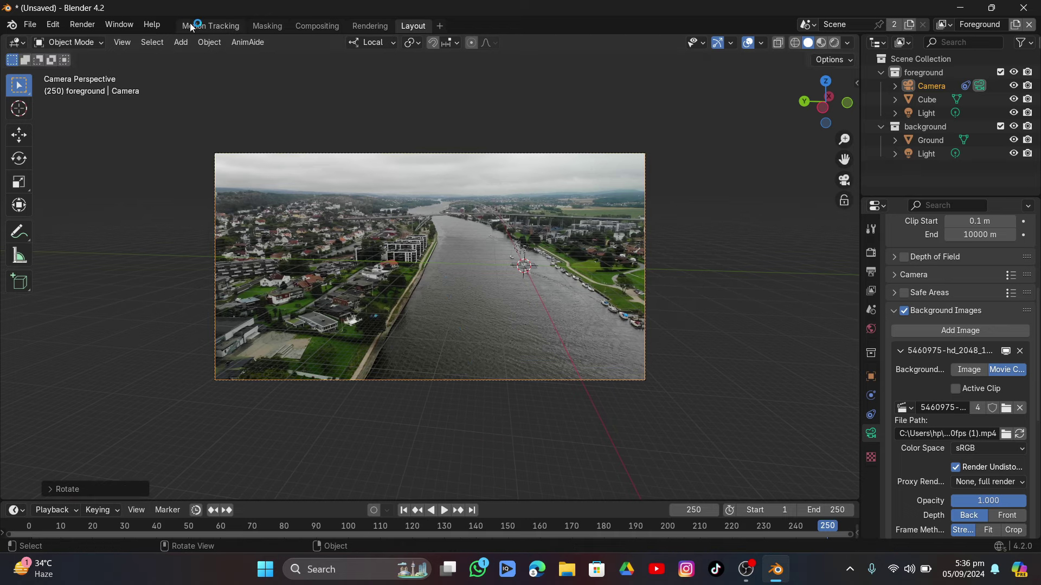
Return to the Motion Tracking workspace and set the scene origin at a river marker near the left bank
click(212, 26)
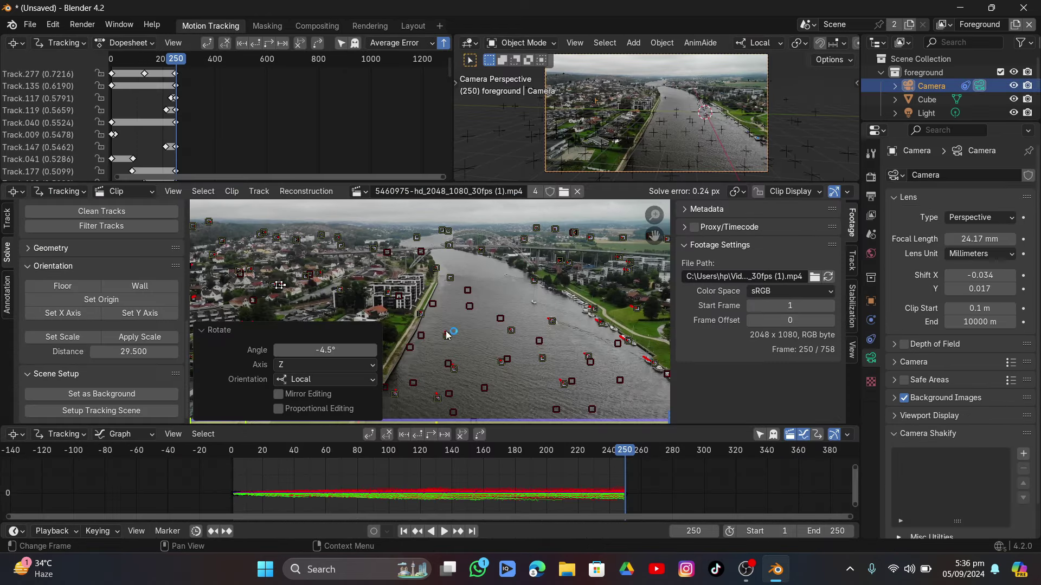
scroll(439, 320, down, 5)
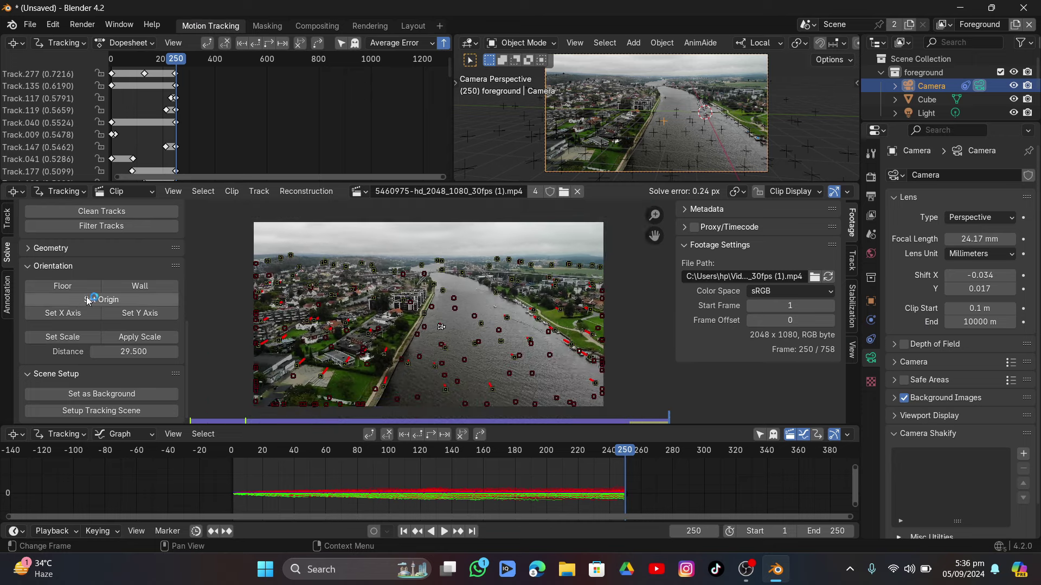
click(65, 300)
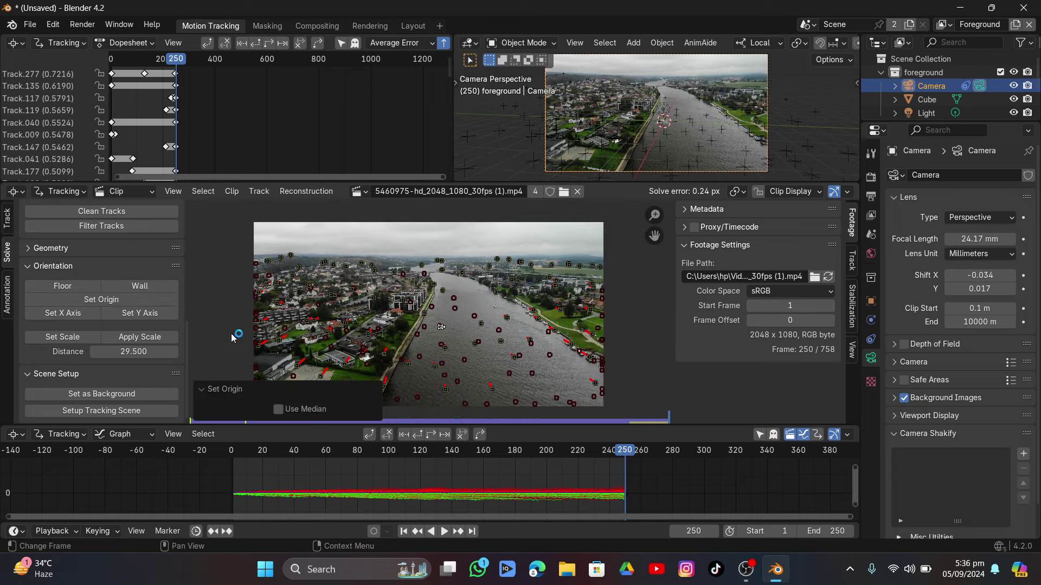
Go to frame 121 and set the scene origin at a marker in the middle of the river
drag(552, 447, 490, 479)
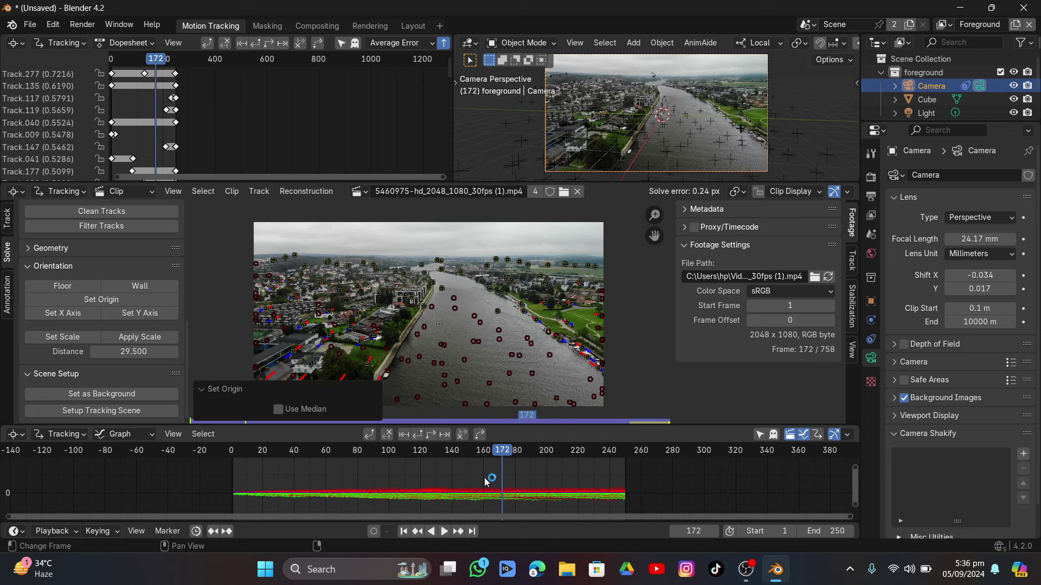
drag(438, 450, 422, 454)
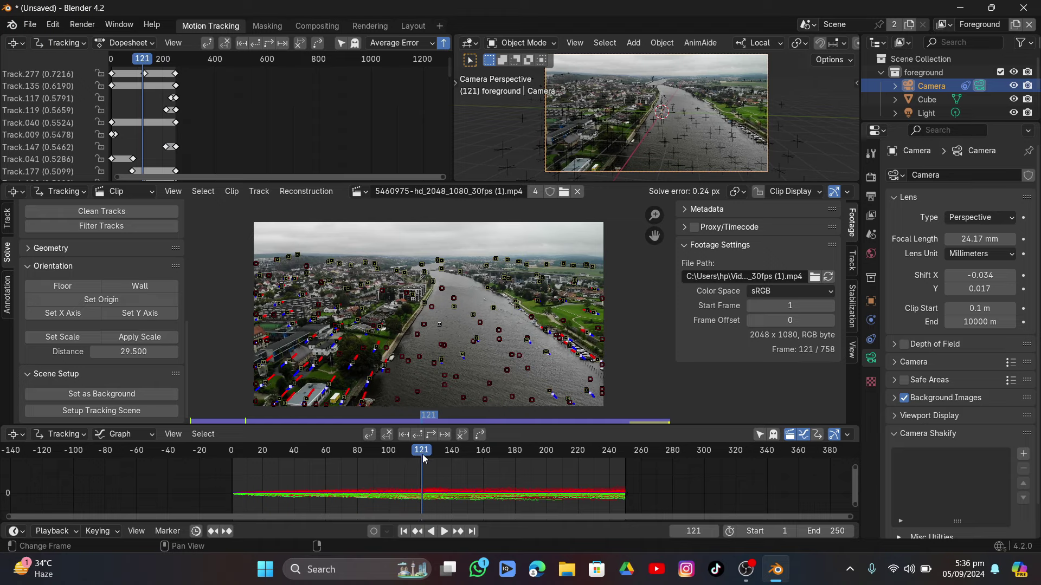
scroll(434, 325, up, 4)
middle_drag(460, 387, 387, 318)
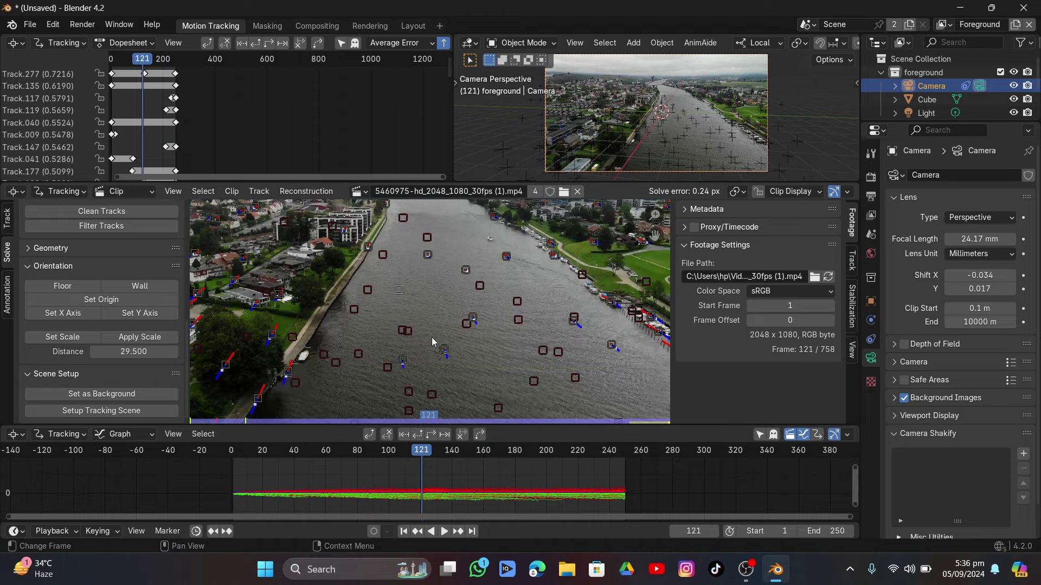
click(471, 319)
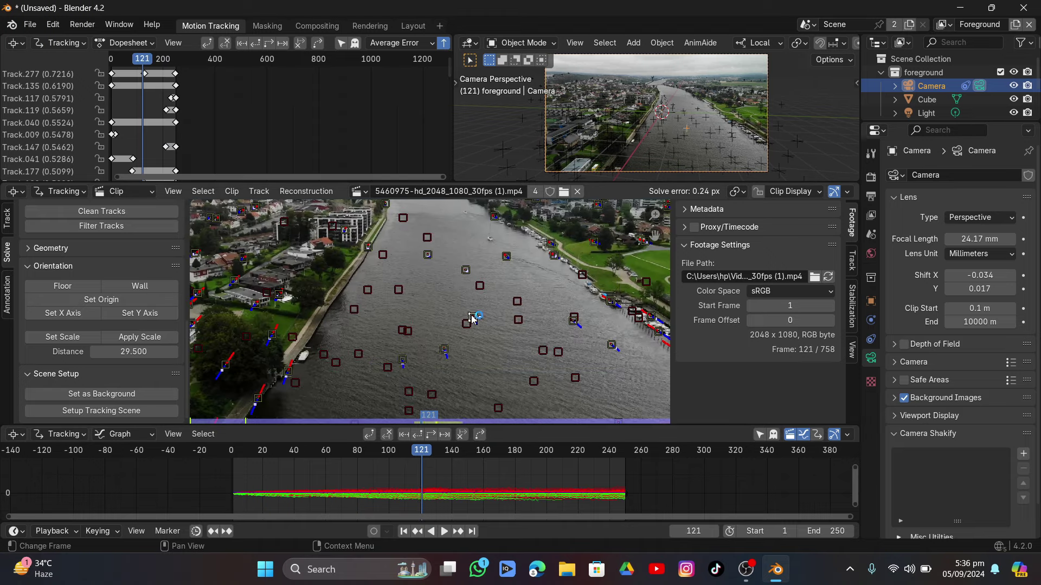
click(102, 300)
Switch to the Layout workspace and play the animation to check how the ground plane follows the river
click(416, 24)
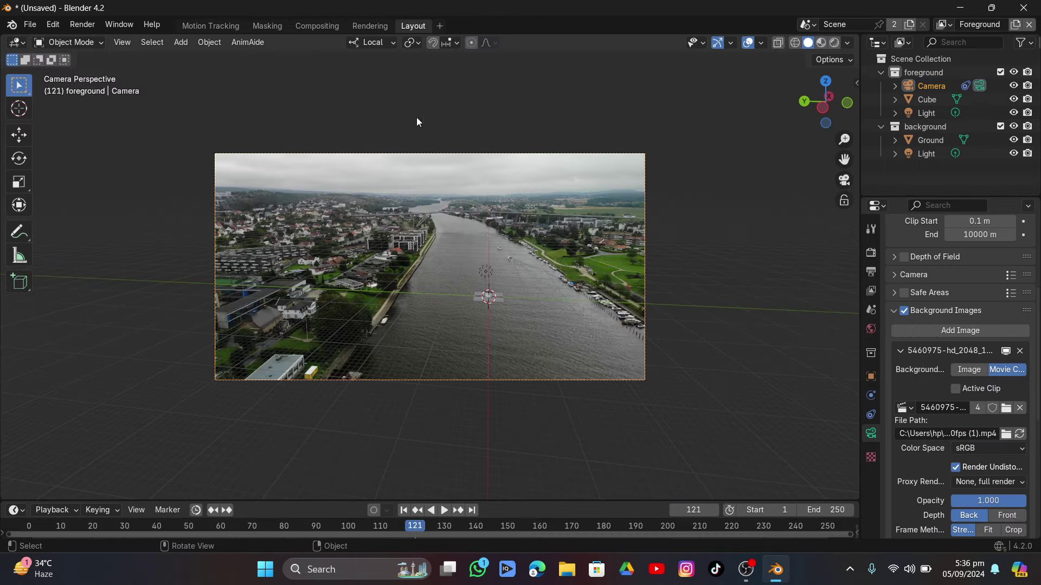
scroll(551, 311, up, 1)
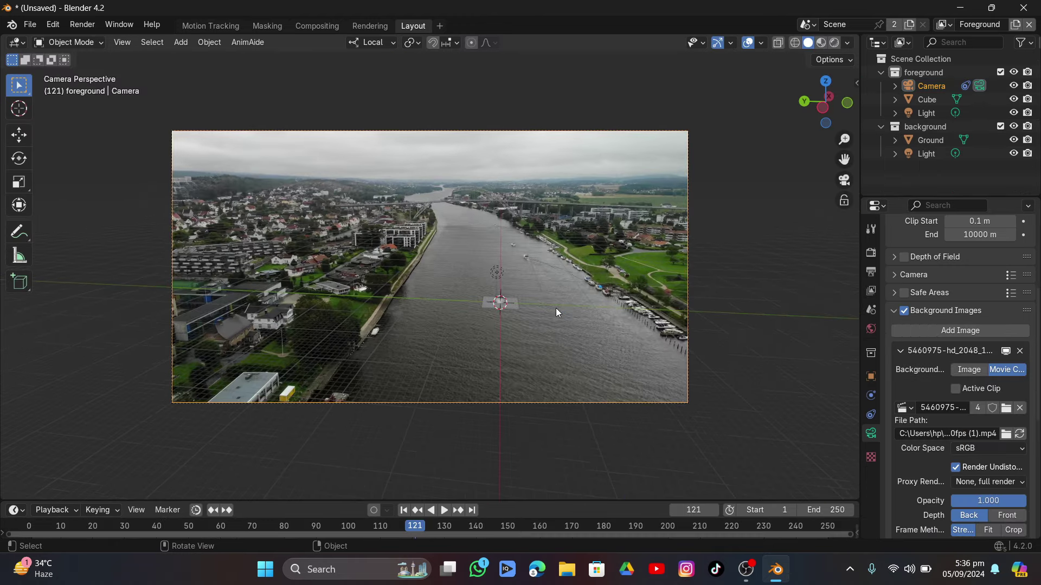
key(space)
scroll(556, 306, up, 3)
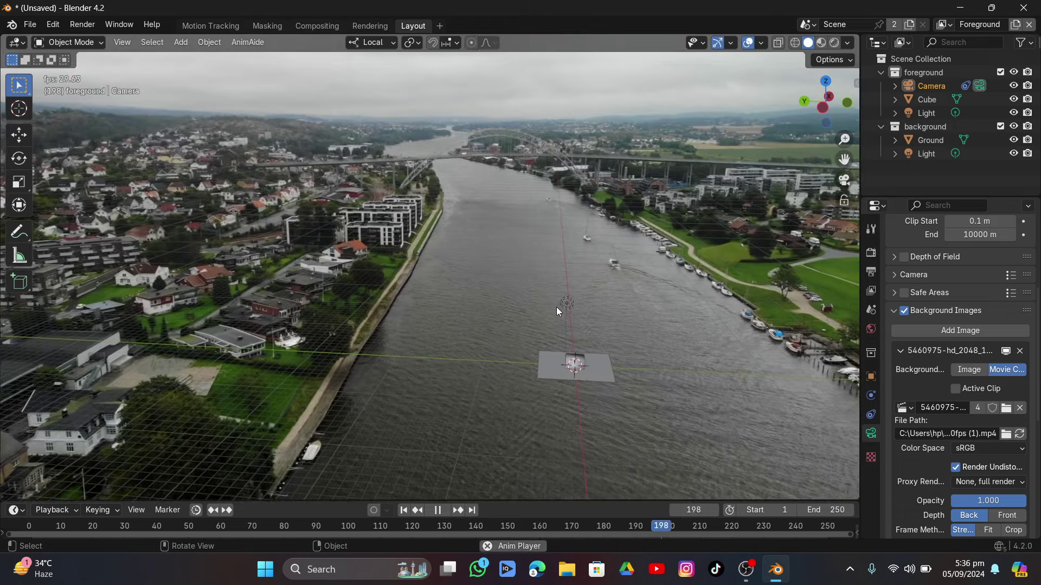
scroll(557, 307, down, 3)
key(space)
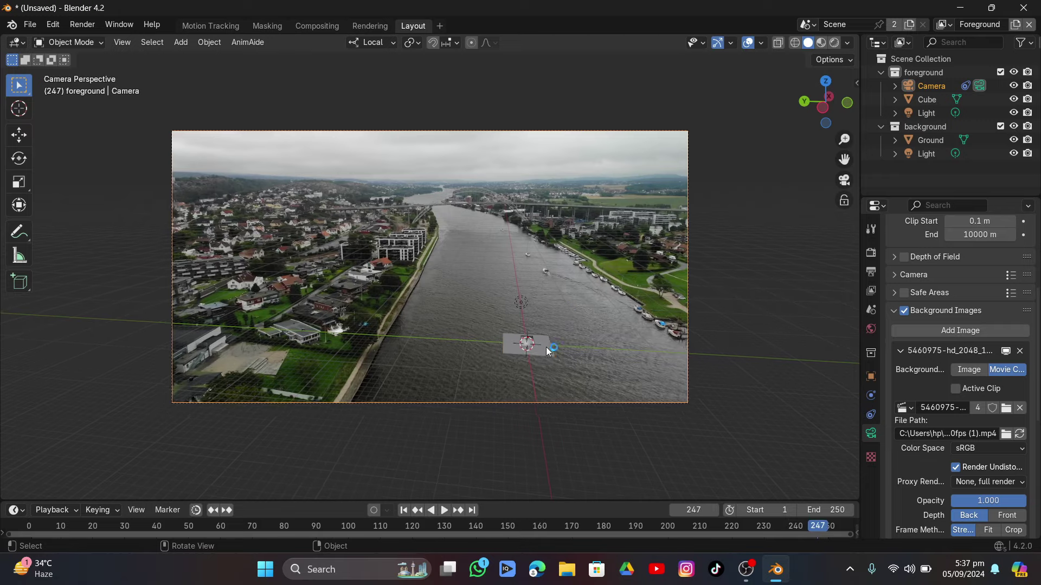
Scale up the Ground plane to cover most of the river's width in the foreground and play the animation
click(545, 347)
key(s)
click(640, 350)
click(574, 275)
key(space)
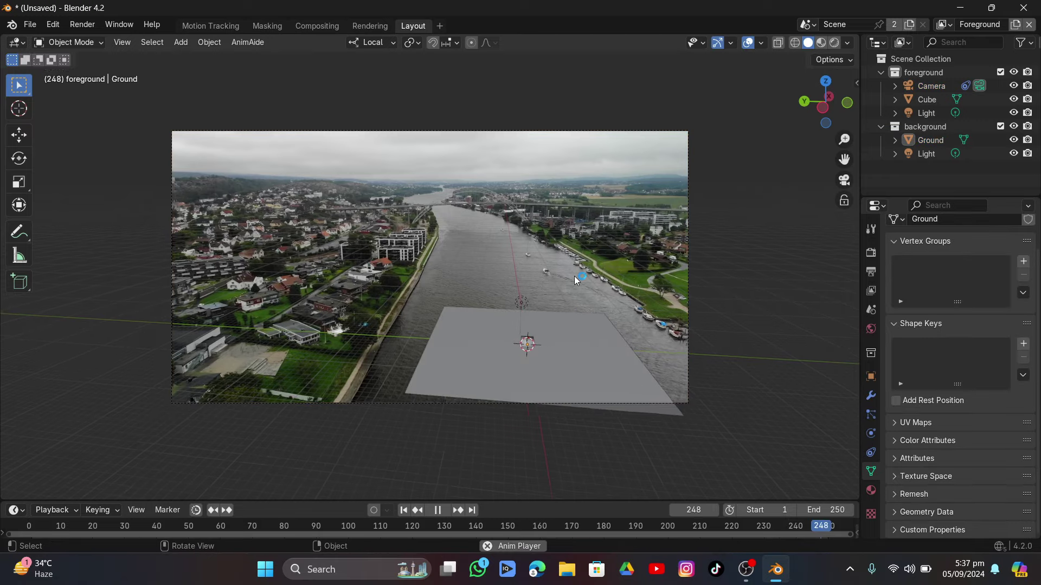
Examine how the Ground plane sits on the river during playback and stop the animation at frame 70
scroll(549, 257, up, 3)
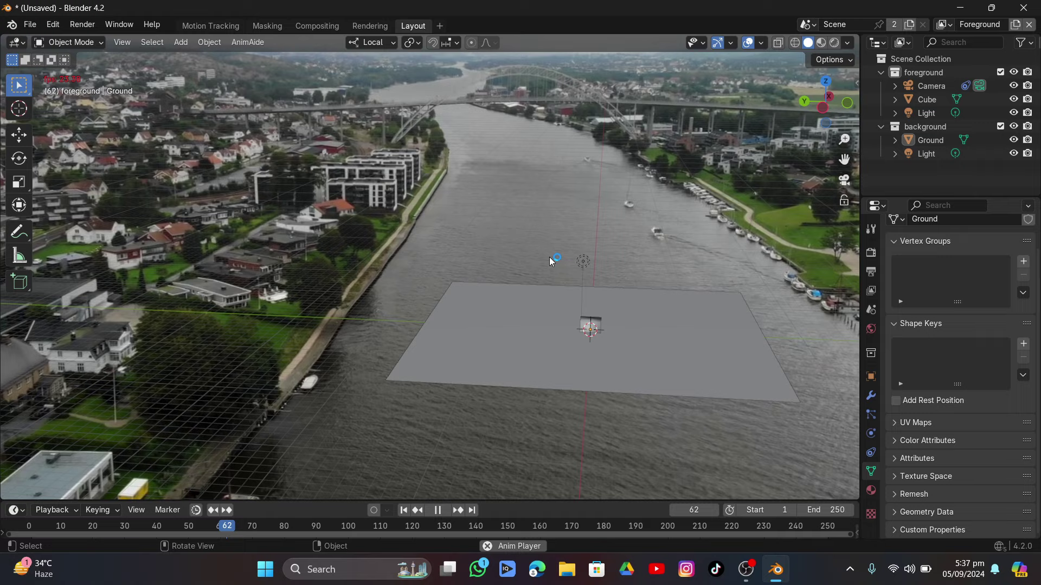
key(space)
scroll(548, 257, down, 3)
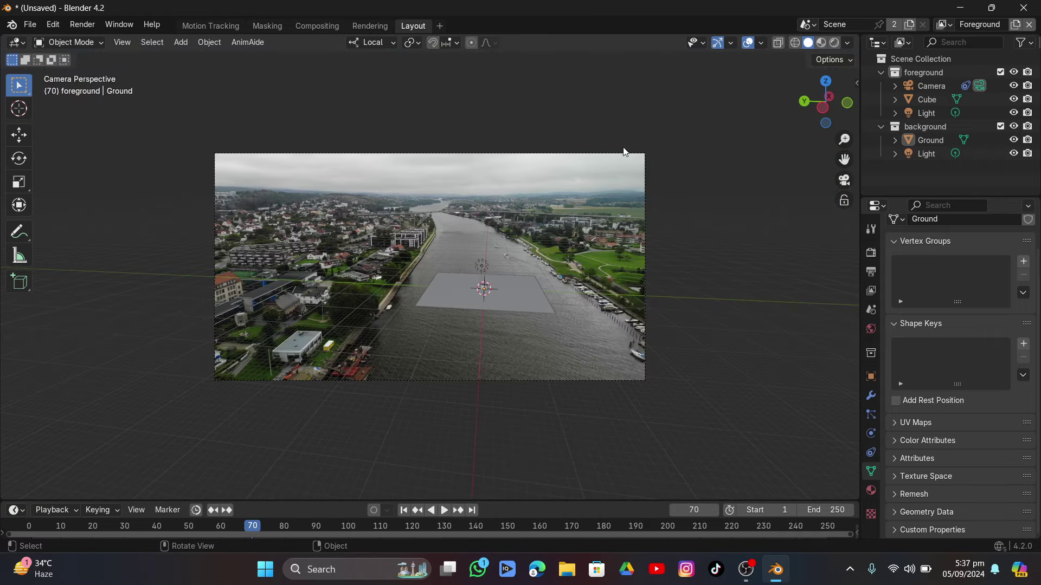
Set the pivot point to the 3D Cursor and rotate the Camera about -4° around its local X axis
click(625, 153)
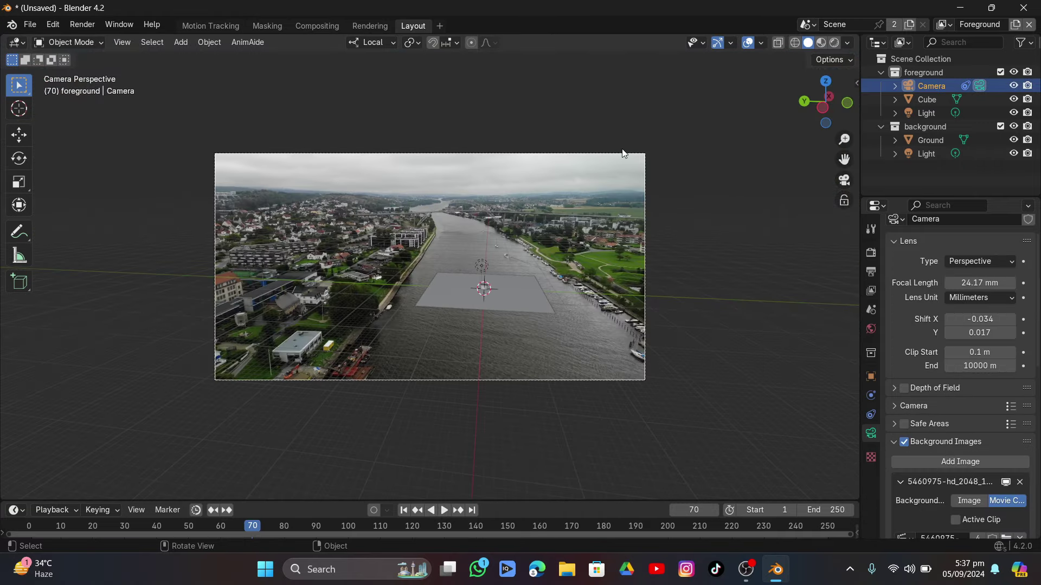
click(413, 43)
click(429, 90)
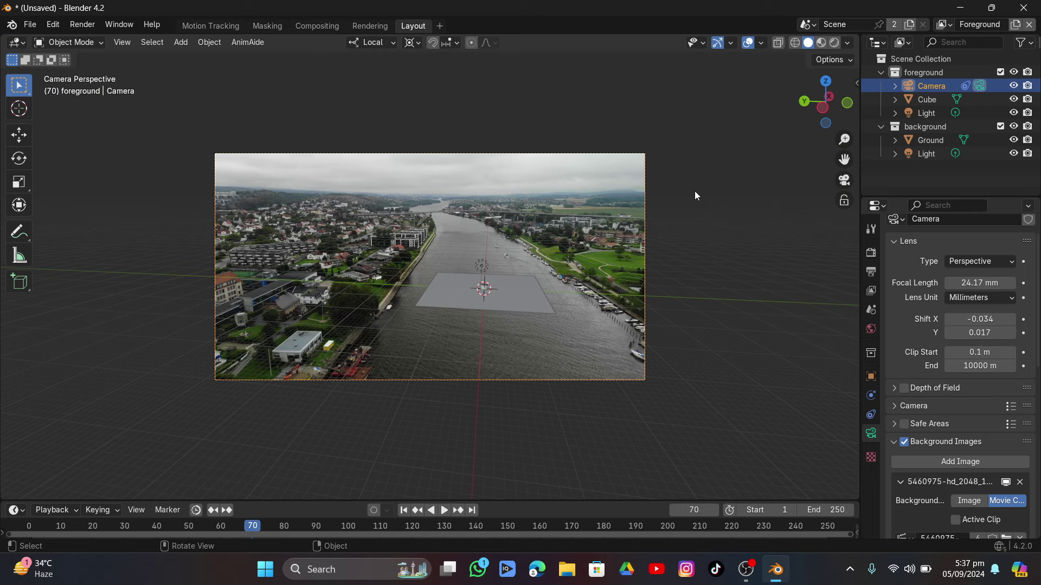
key(r)
key(x)
key(x)
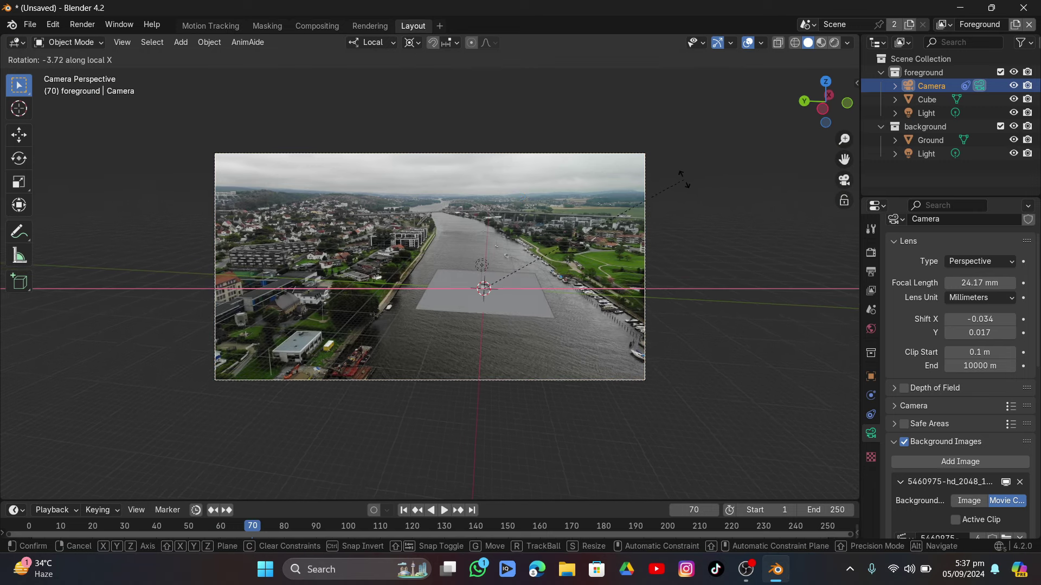
click(681, 173)
key(r)
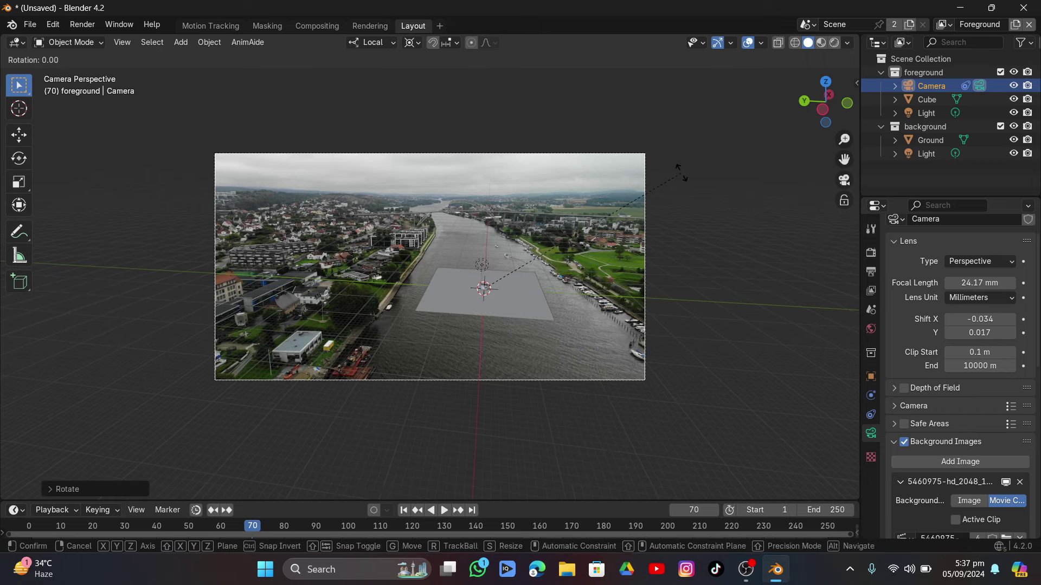
key(z)
key(z)
key(y)
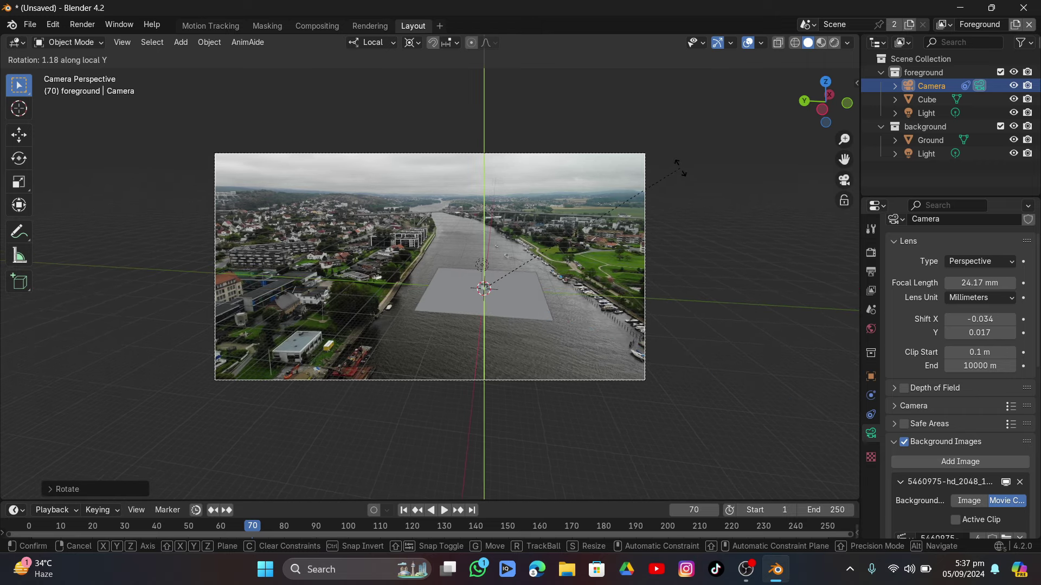
click(685, 198)
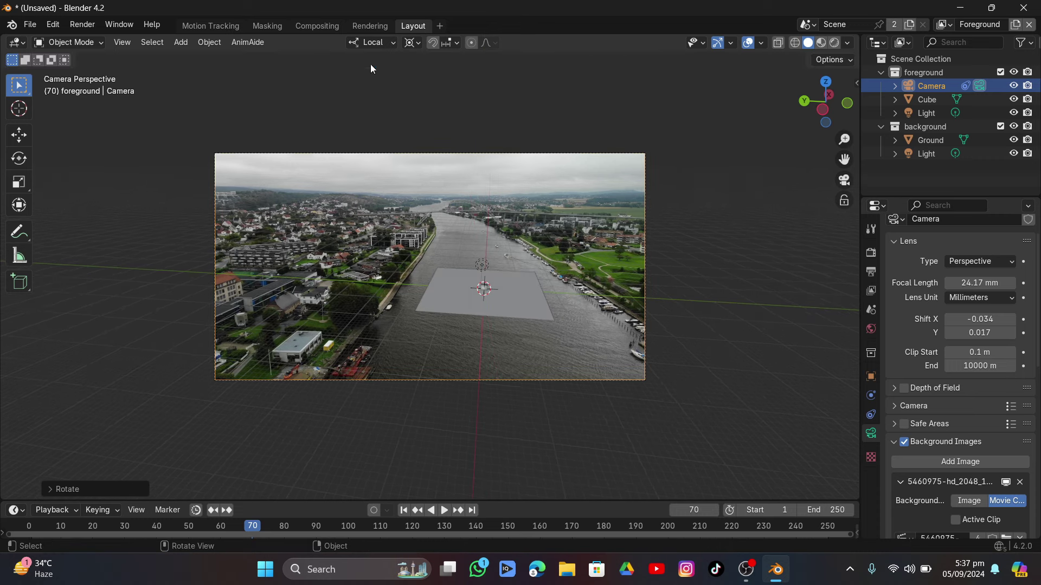
Switch the transform orientation to Global and rotate the Camera about -6° around the global Z axis
click(373, 42)
click(363, 84)
key(r)
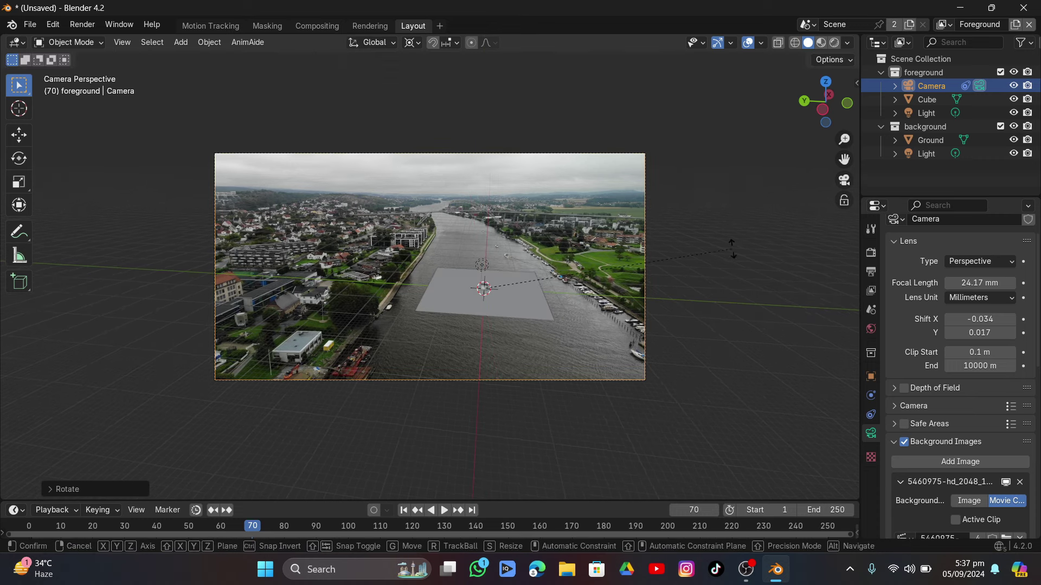
key(z)
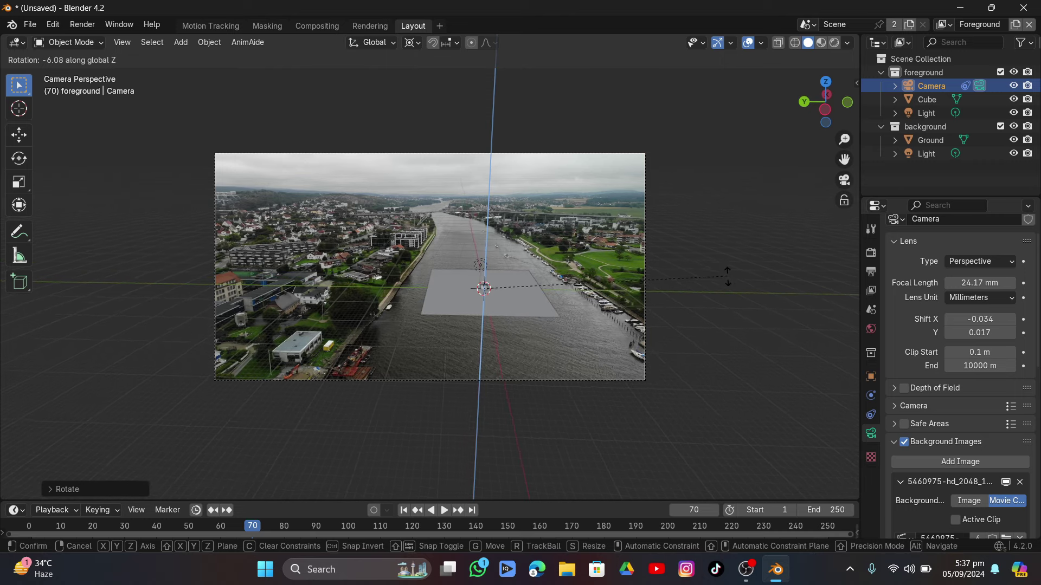
click(727, 278)
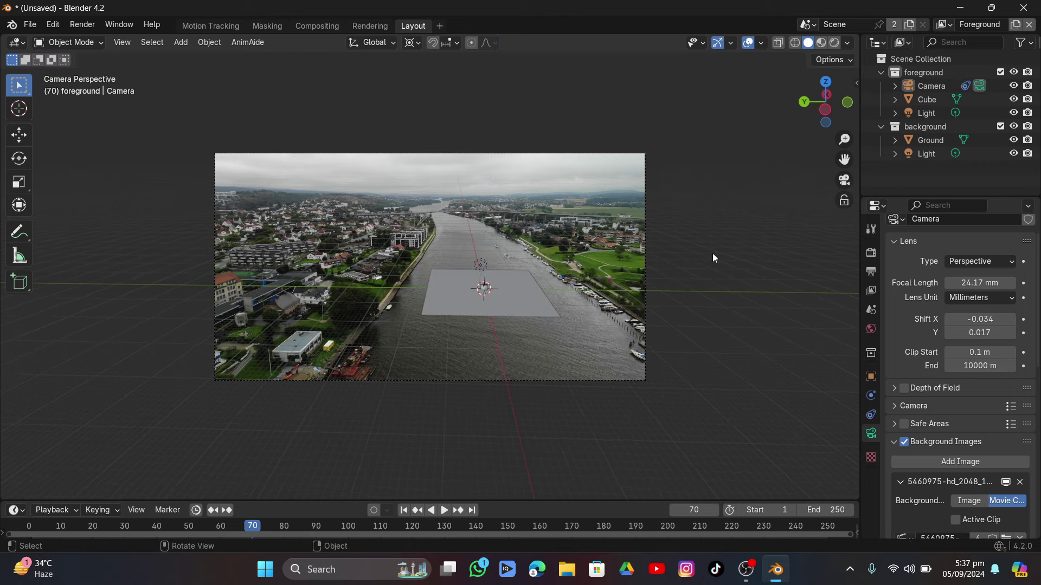
Play the animation and examine, near and far, how the Ground plane follows the river surface
key(space)
key(Home)
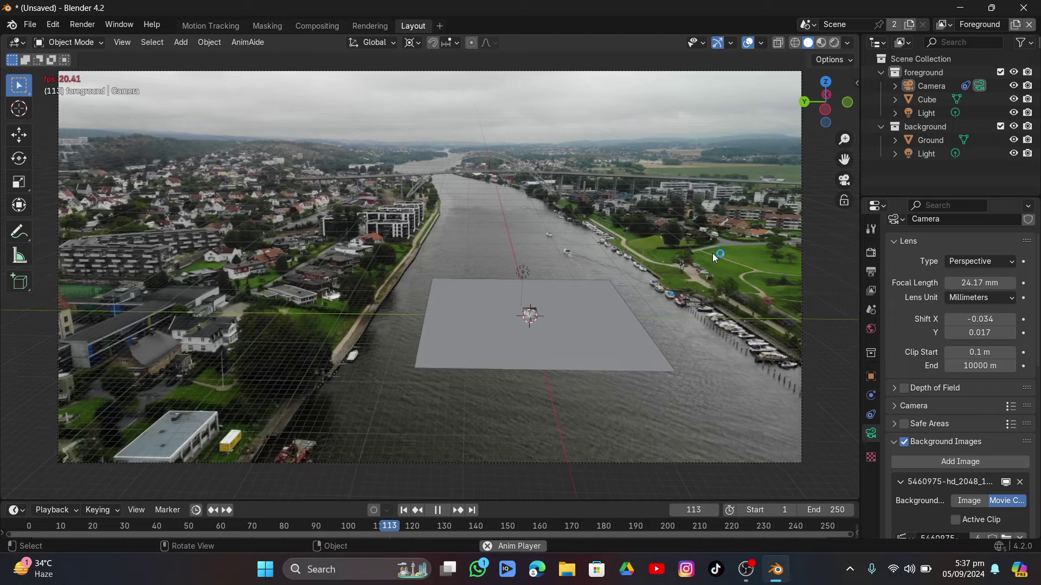
scroll(712, 252, up, 2)
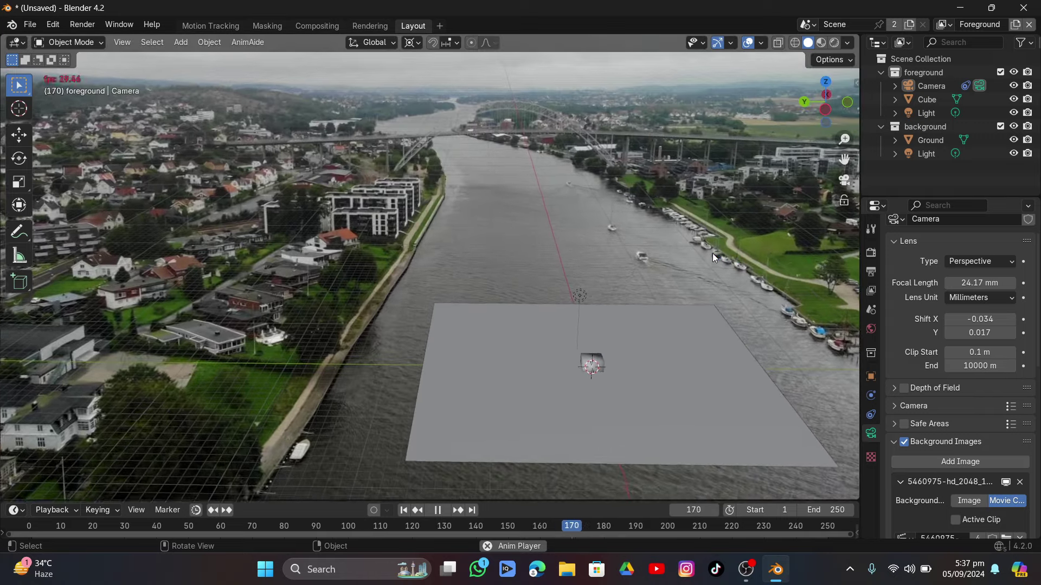
scroll(712, 253, down, 3)
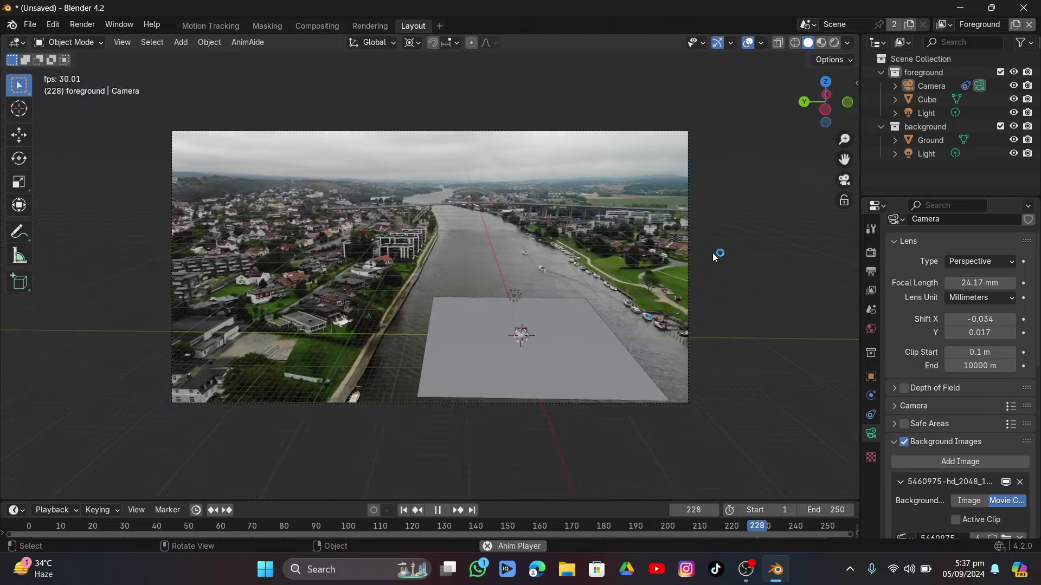
scroll(712, 252, down, 2)
scroll(712, 252, up, 4)
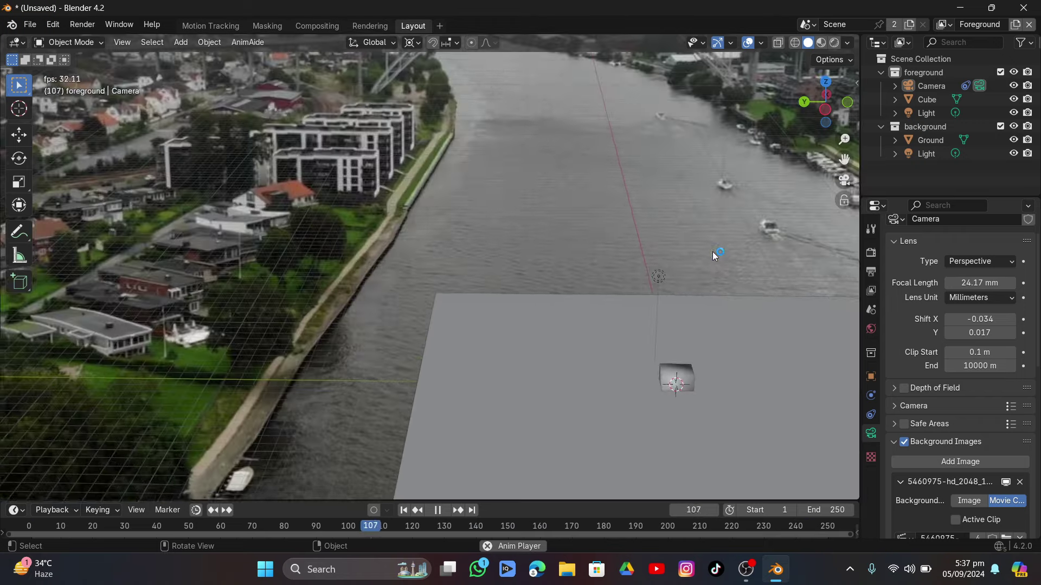
scroll(712, 253, up, 3)
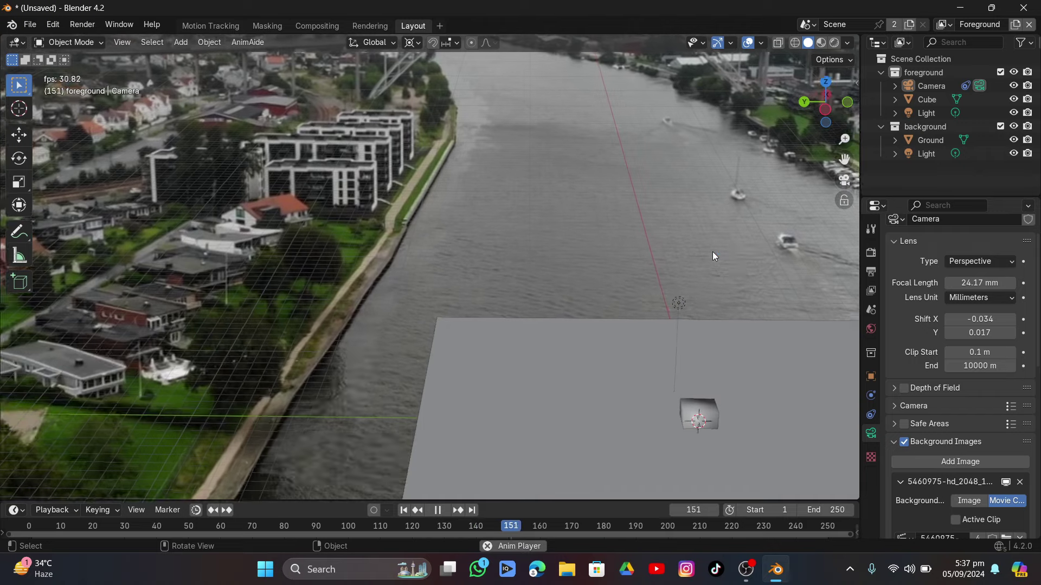
scroll(712, 251, down, 6)
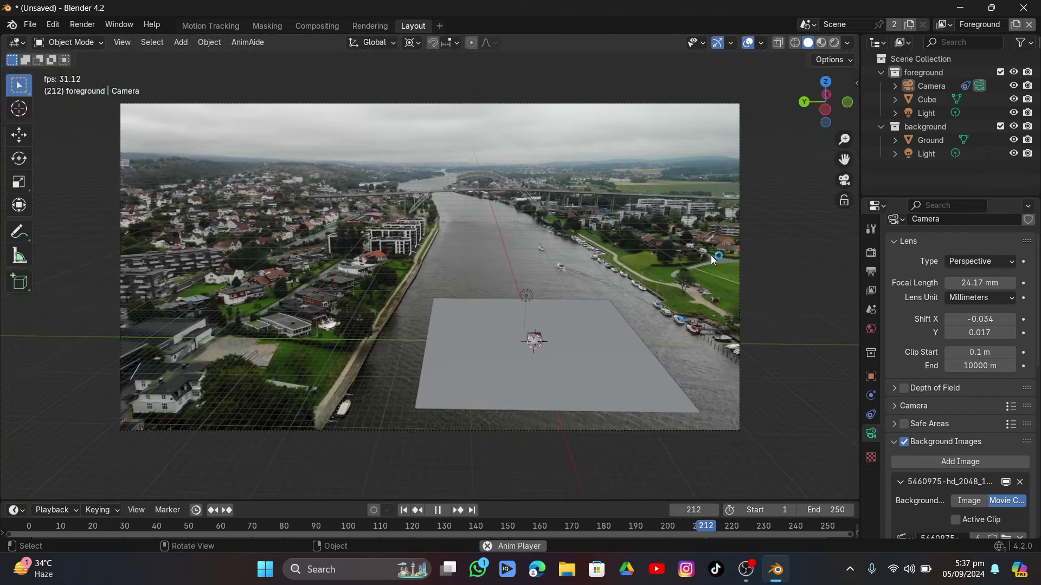
Move the Ground plane along the global Y axis onto the left bank and play the animation to check how it follows
key(space)
click(640, 370)
key(g)
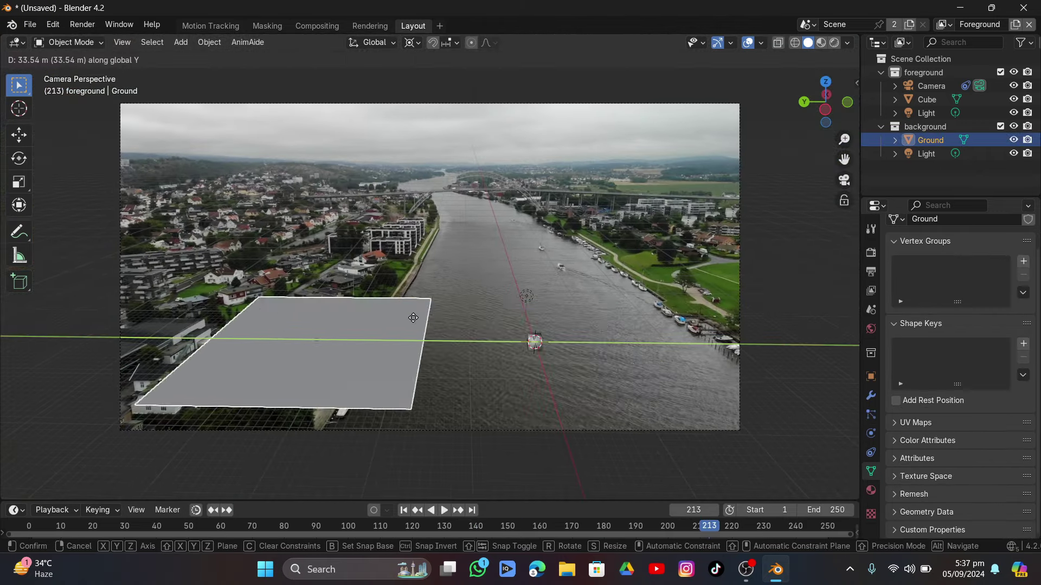
click(426, 293)
click(426, 293)
key(space)
scroll(430, 284, up, 4)
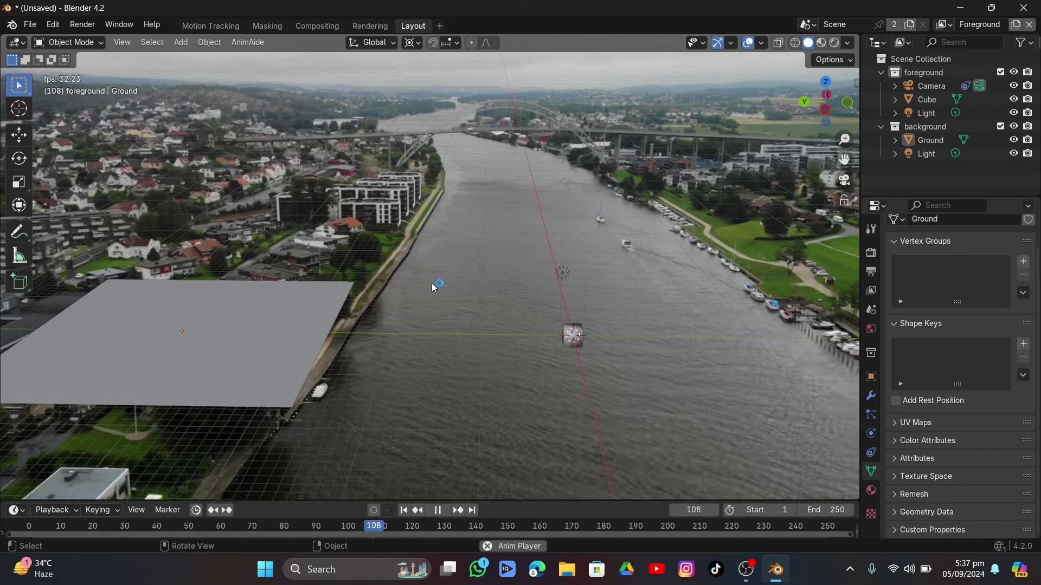
key(space)
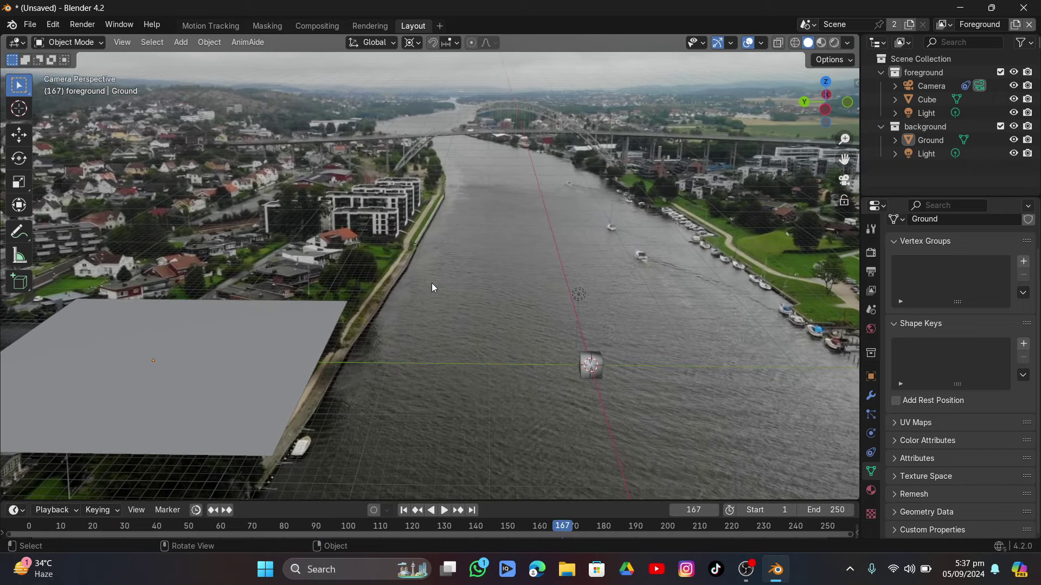
Return to the Motion Tracking workspace and go to frame 1
click(201, 26)
click(232, 317)
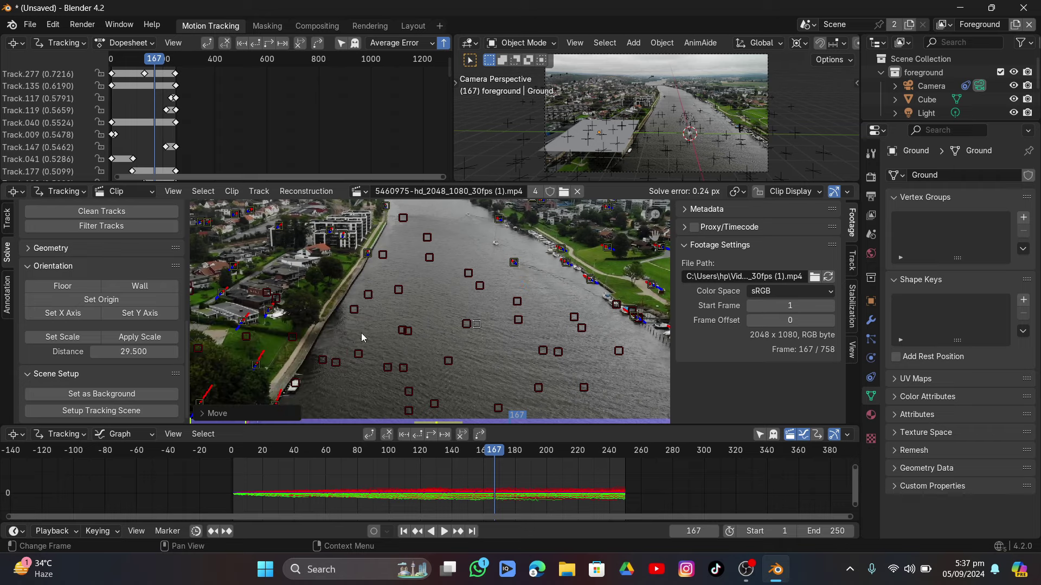
drag(409, 452, 247, 454)
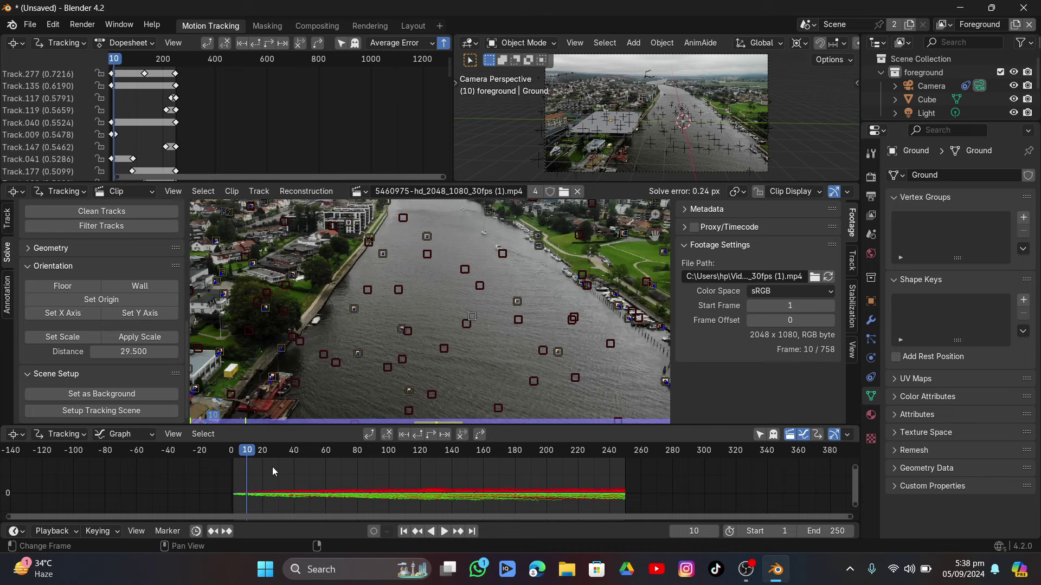
key(shift+Left)
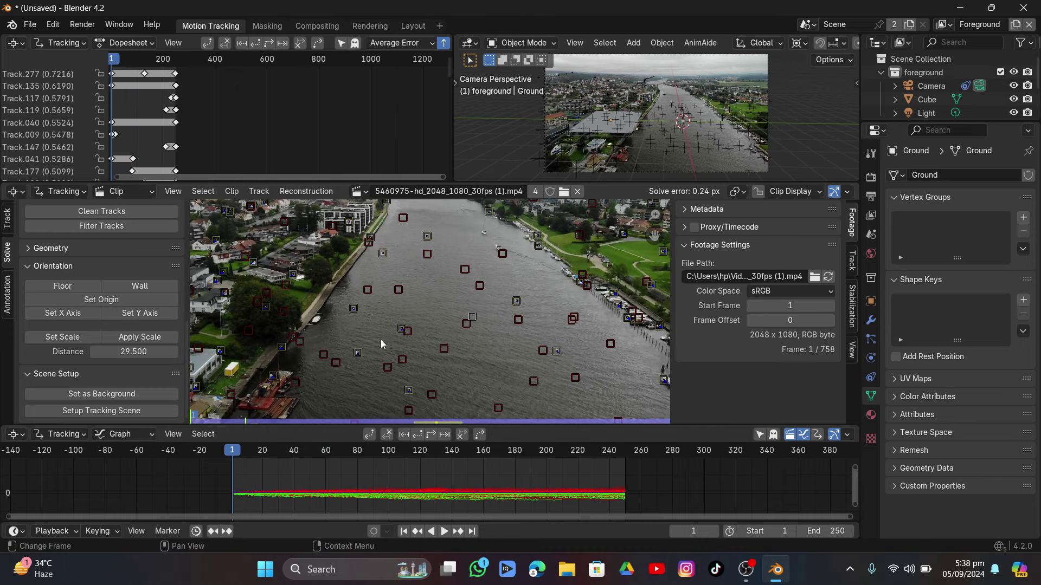
Set the floor orientation from three river markers near the left bank
scroll(449, 340, up, 1)
click(418, 305)
shift+click(494, 338)
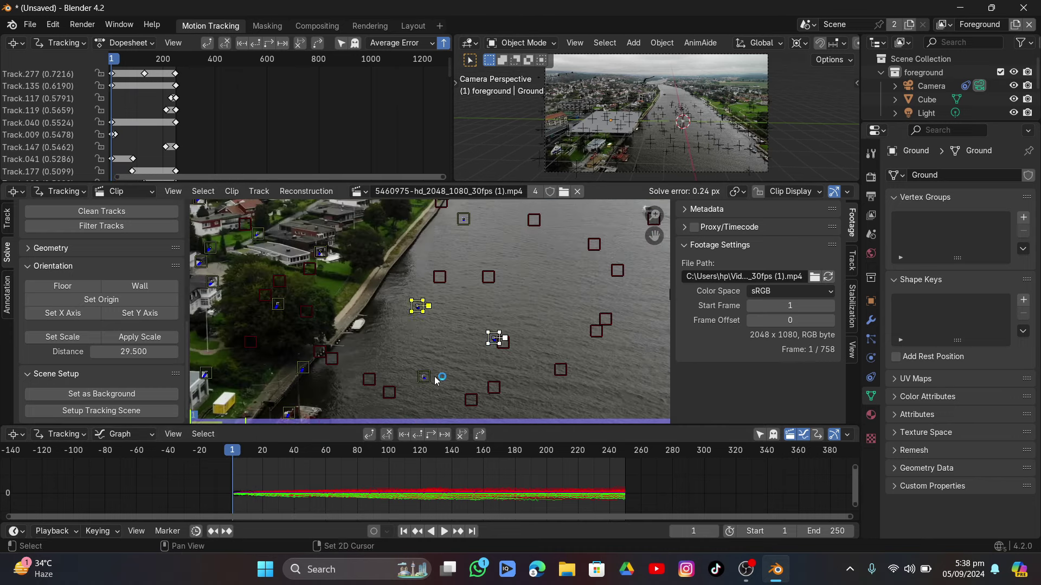
shift+click(412, 377)
click(79, 287)
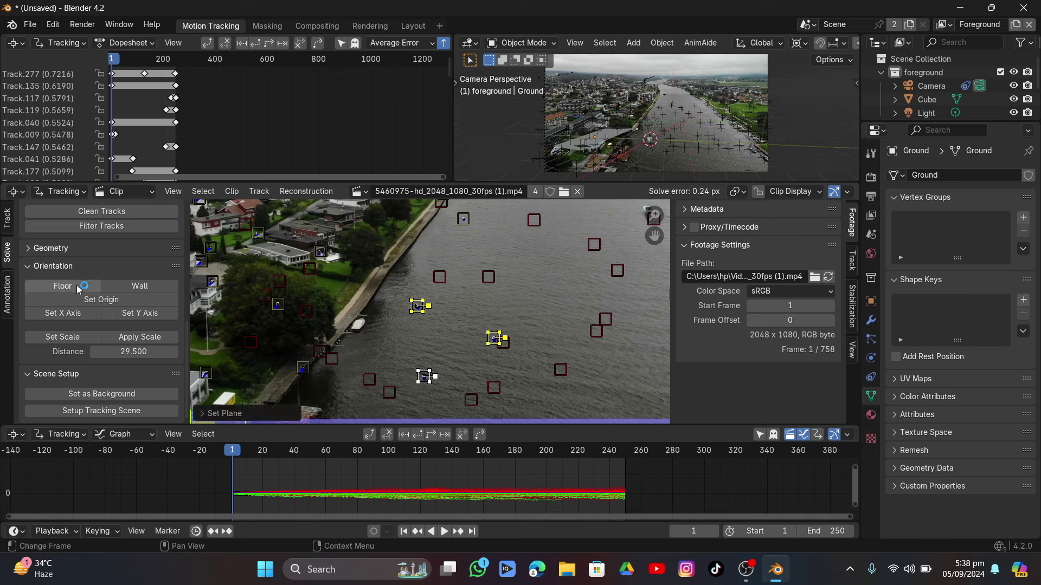
Undo the floor orientation and the Ground plane's move onto the bank, and return to frame 1
key(ctrl+z)
key(ctrl+z)
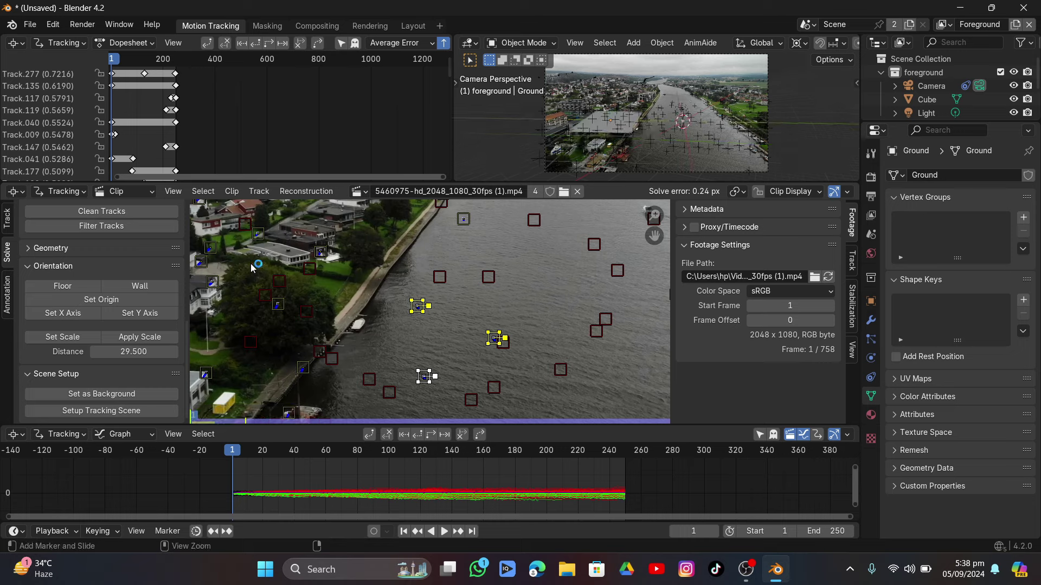
key(space)
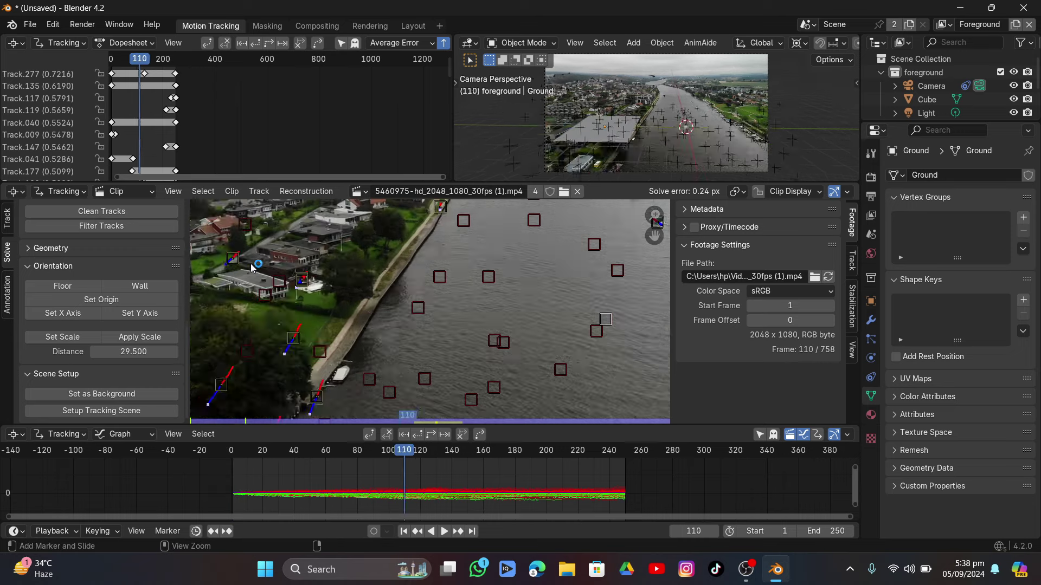
key(space)
key(ctrl+z)
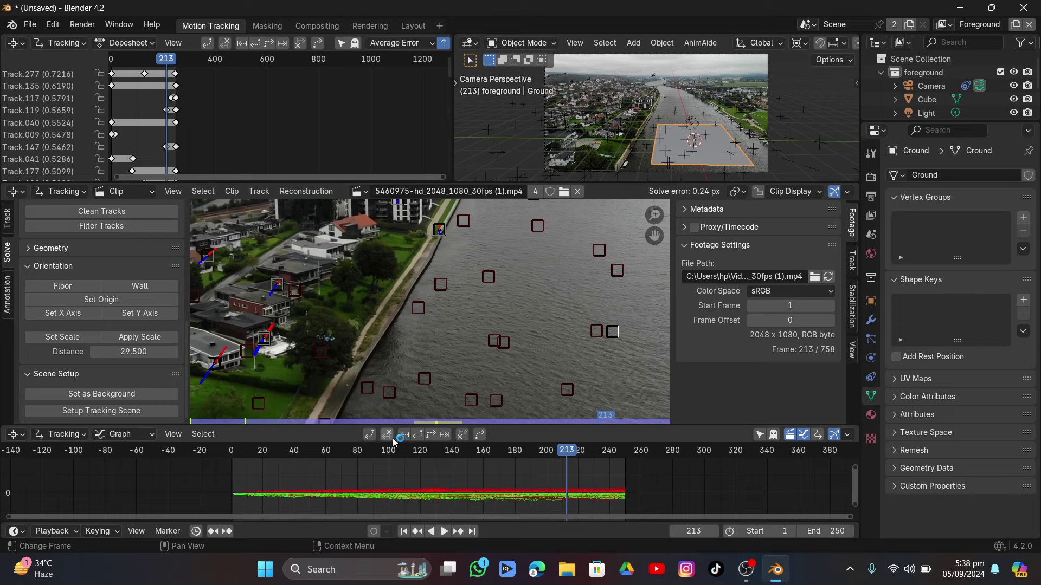
click(403, 531)
Set the floor orientation from three widely spaced river markers, one near the left bank and two toward the right bank
key(l)
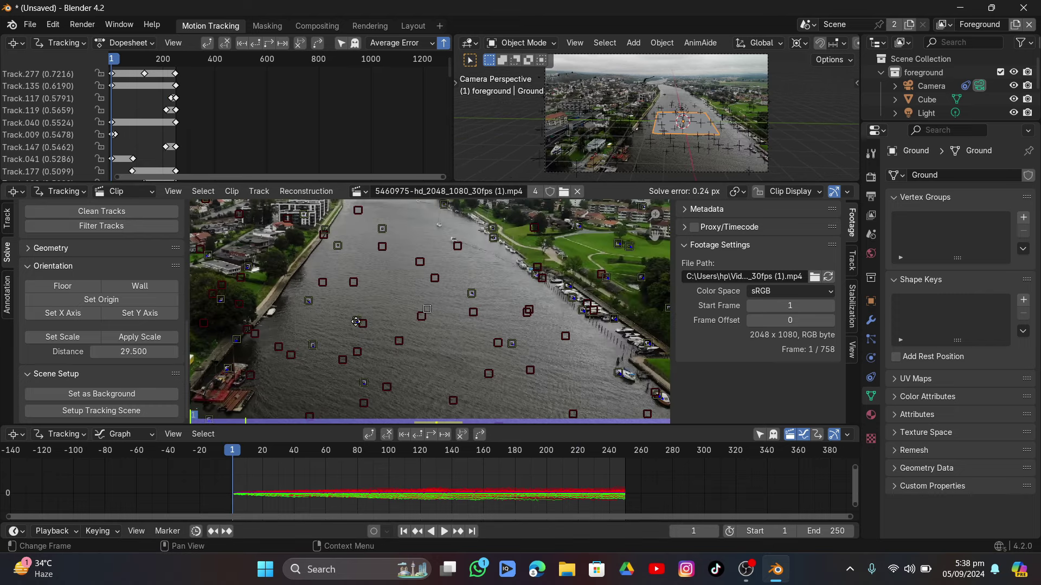
click(311, 347)
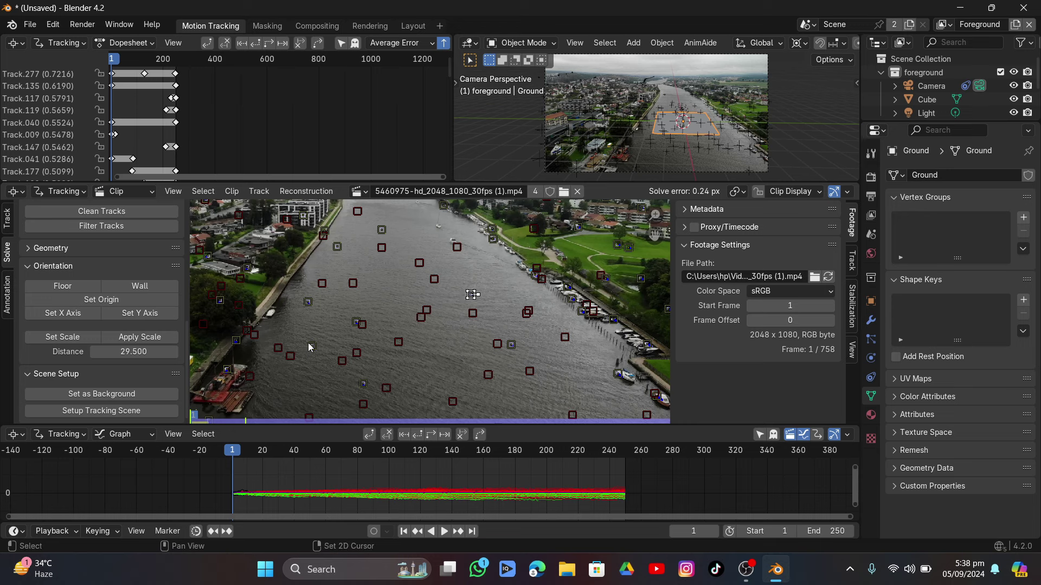
click(76, 288)
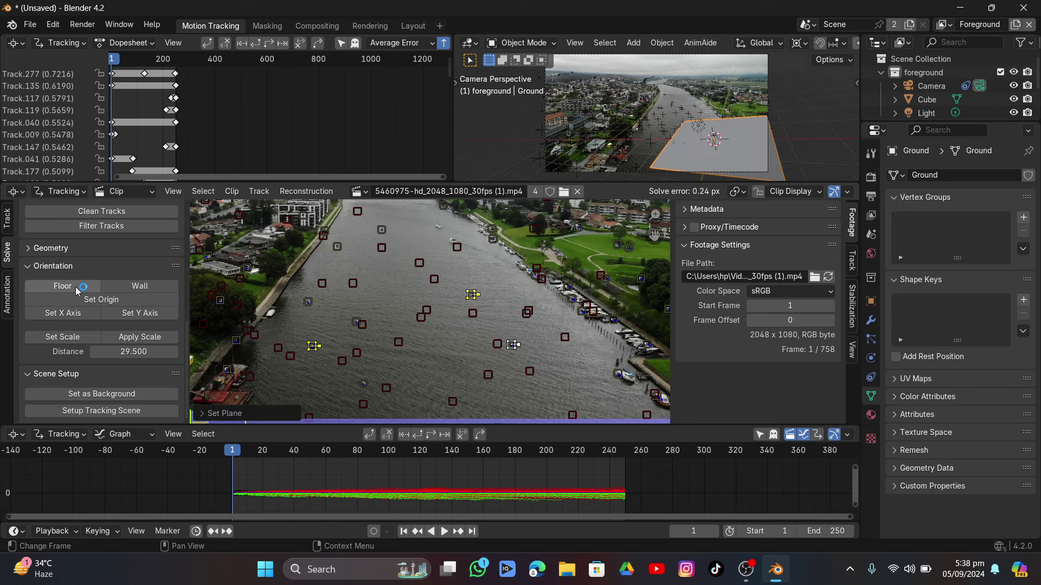
Set the floor orientation from three closely spaced river markers in the foreground near the left bank
click(366, 383)
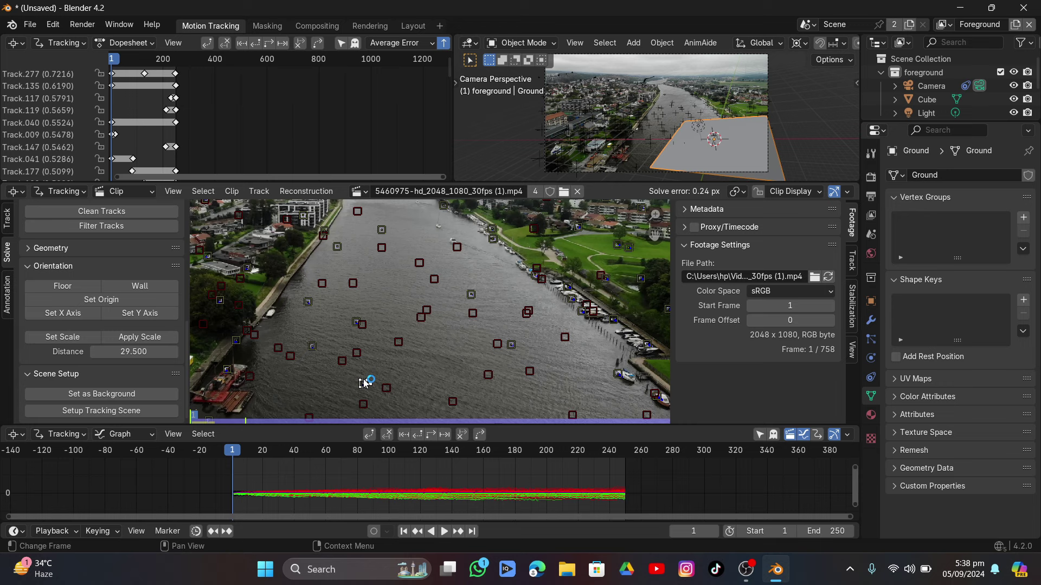
shift+click(312, 346)
click(83, 286)
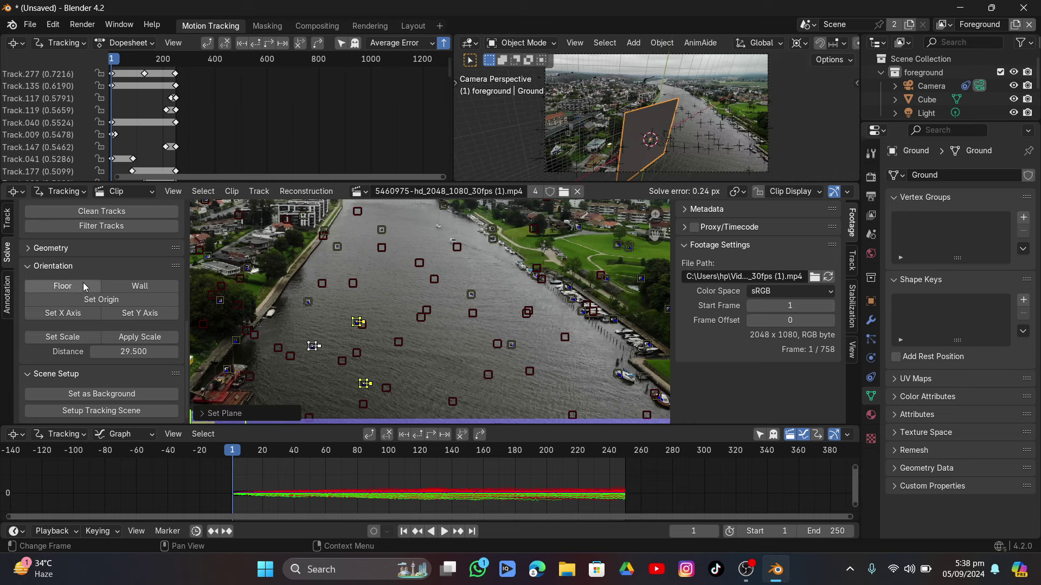
Set the floor orientation from three river markers running farther upstream beside the left bank
click(308, 302)
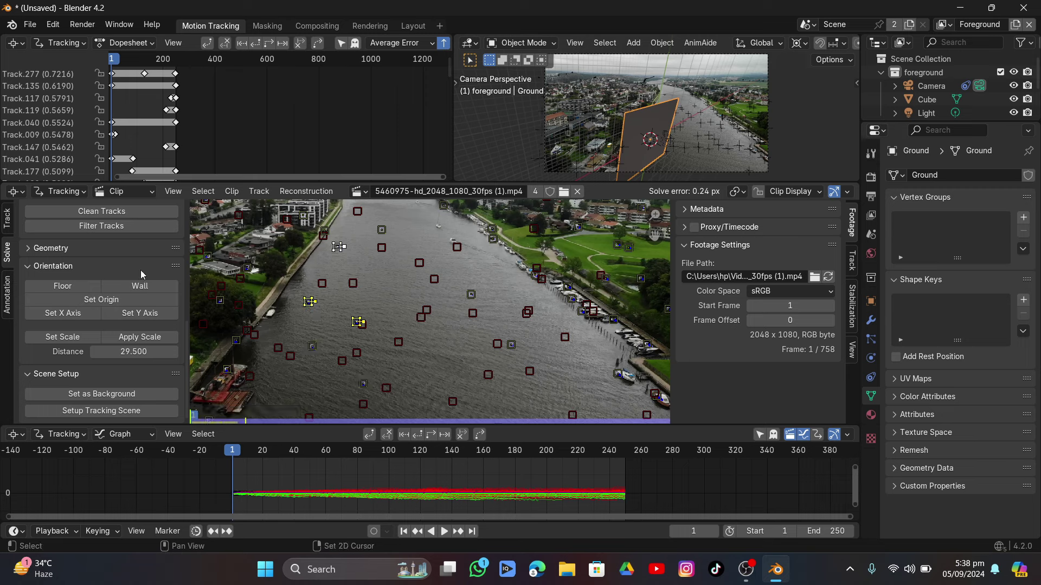
click(66, 286)
click(343, 270)
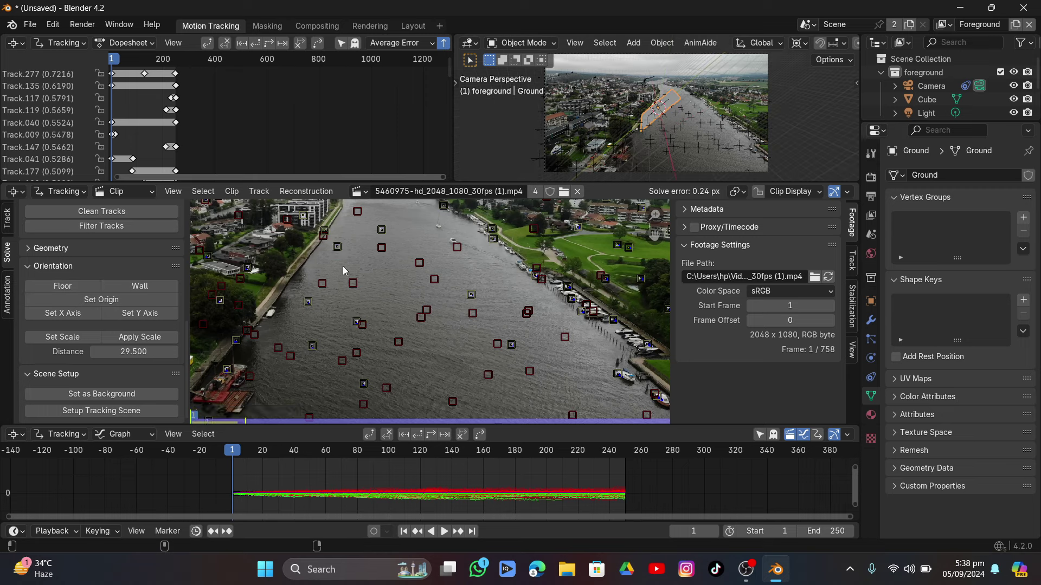
Set the floor orientation from three river markers spanning the left bank, midstream and the right bank
shift+click(492, 238)
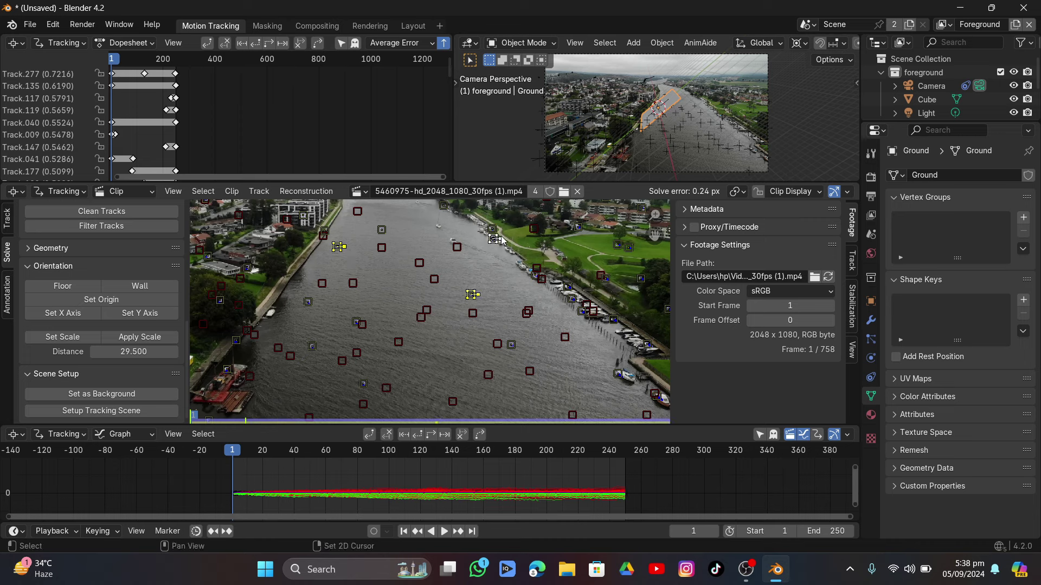
click(61, 286)
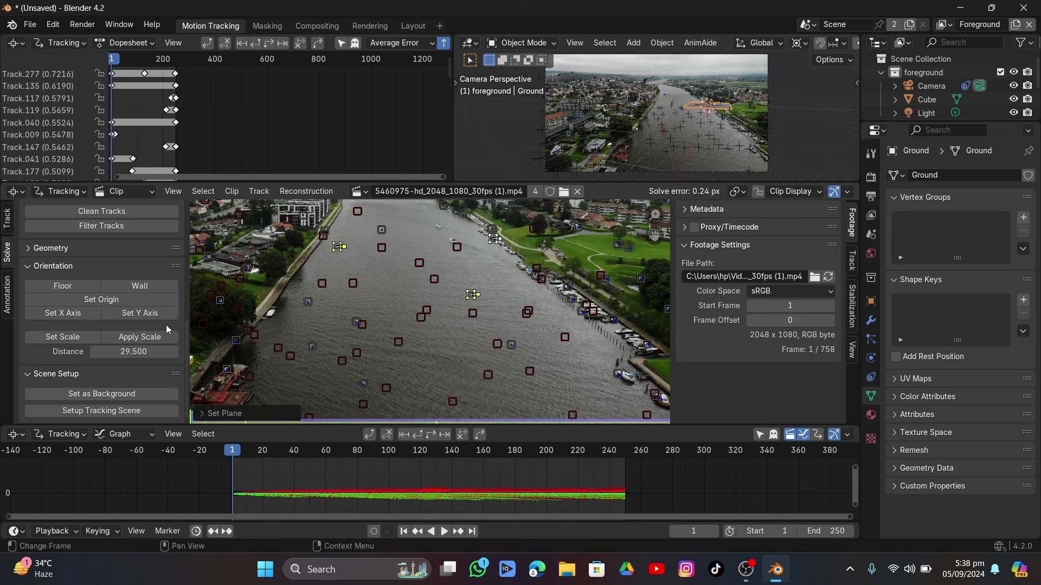
Set the floor orientation from three markers on the green right bank and inspect the Ground plane in the Layout workspace
scroll(480, 293, up, 2)
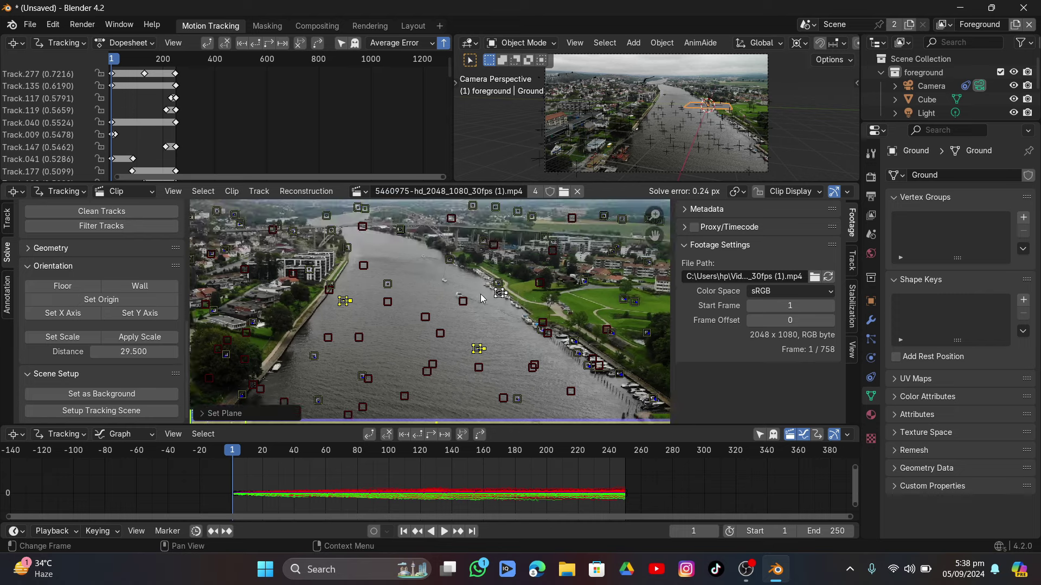
middle_drag(481, 297, 392, 311)
click(467, 289)
shift+click(530, 315)
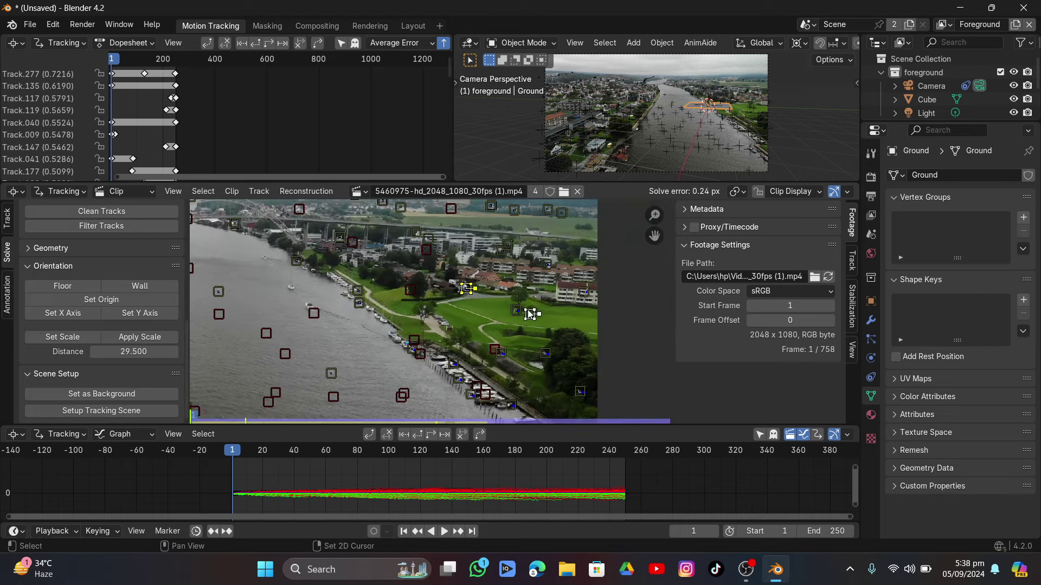
shift+click(504, 353)
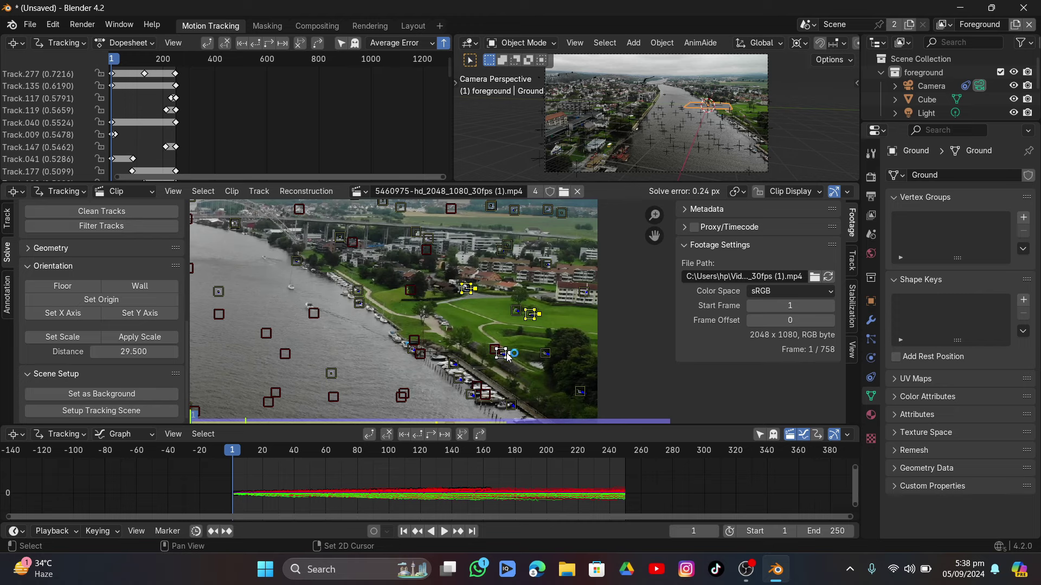
click(71, 286)
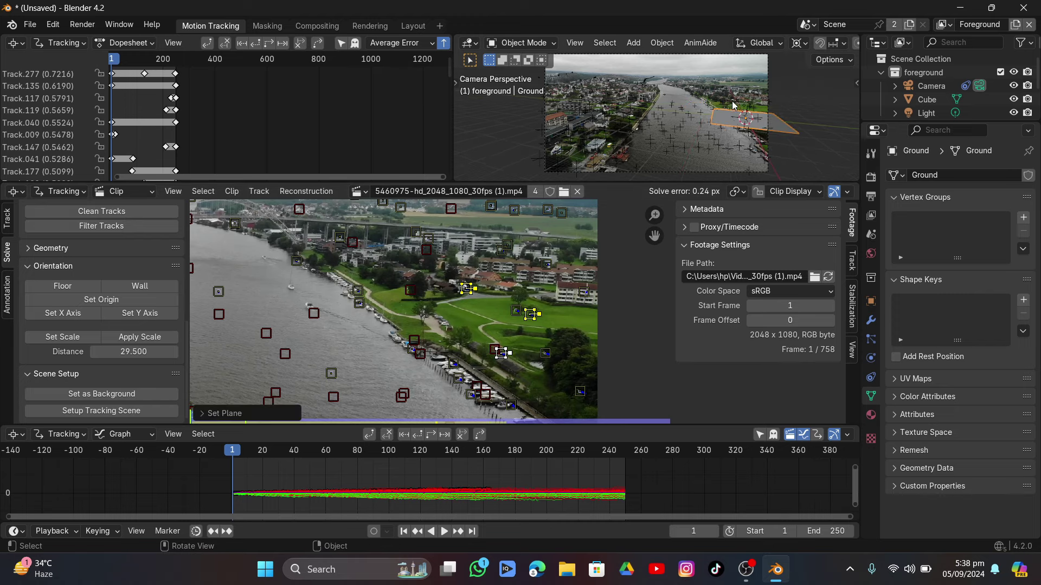
click(413, 25)
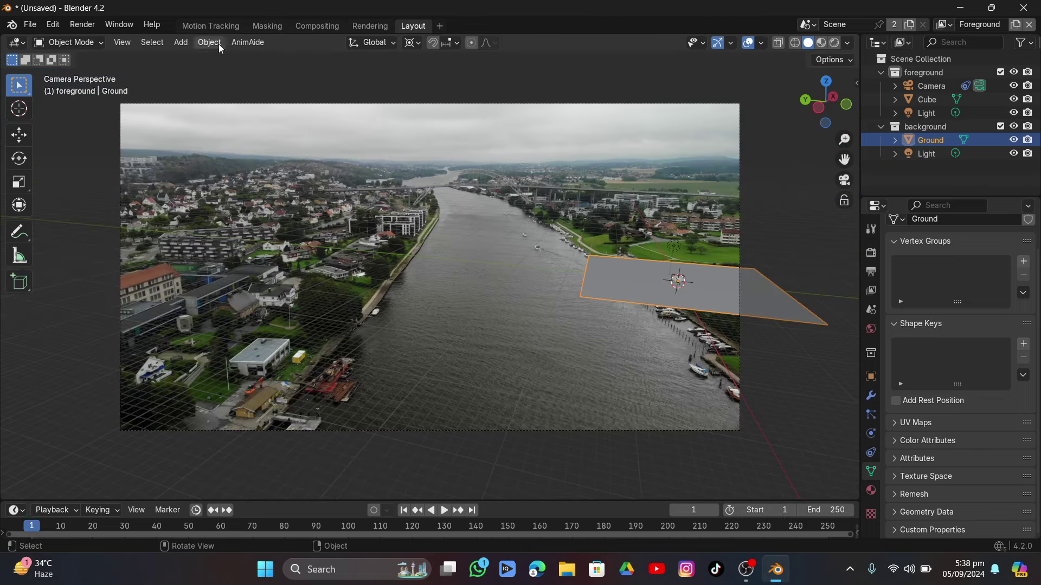
Return to motion tracking and try the scene origin on a marker near the left bank, then on one farther upstream in midriver
click(211, 26)
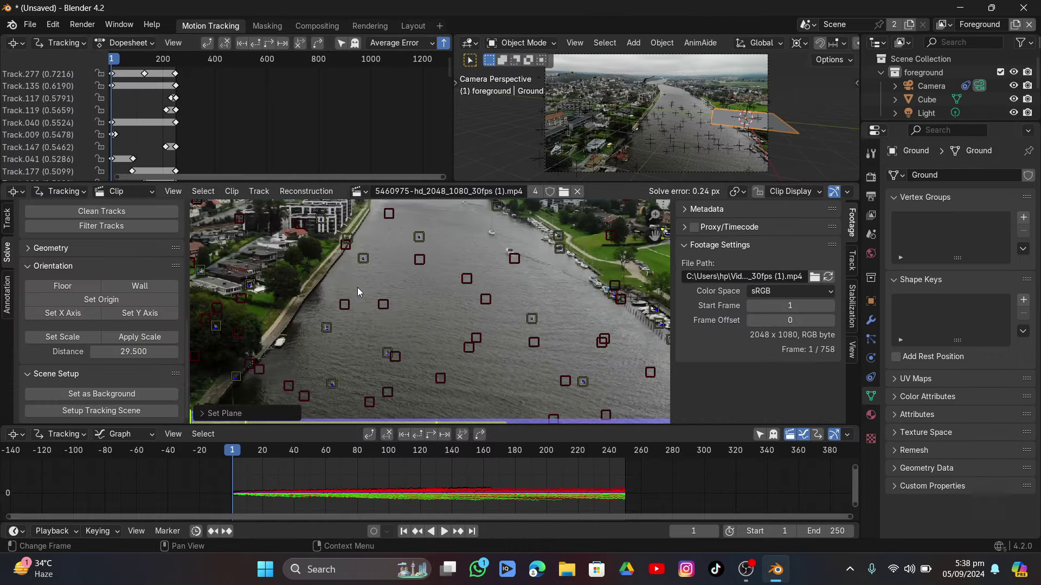
click(366, 260)
click(108, 299)
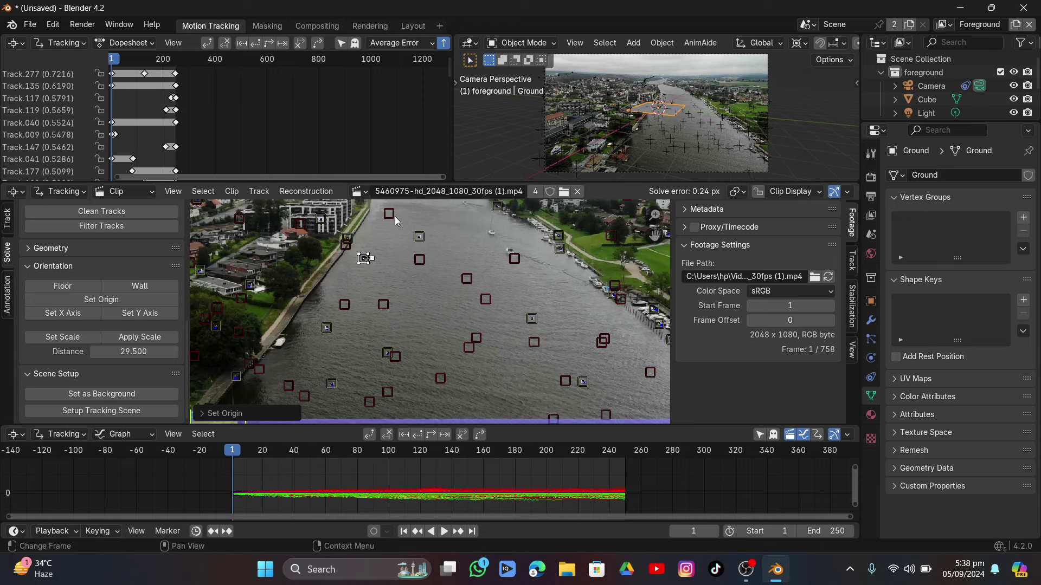
click(419, 236)
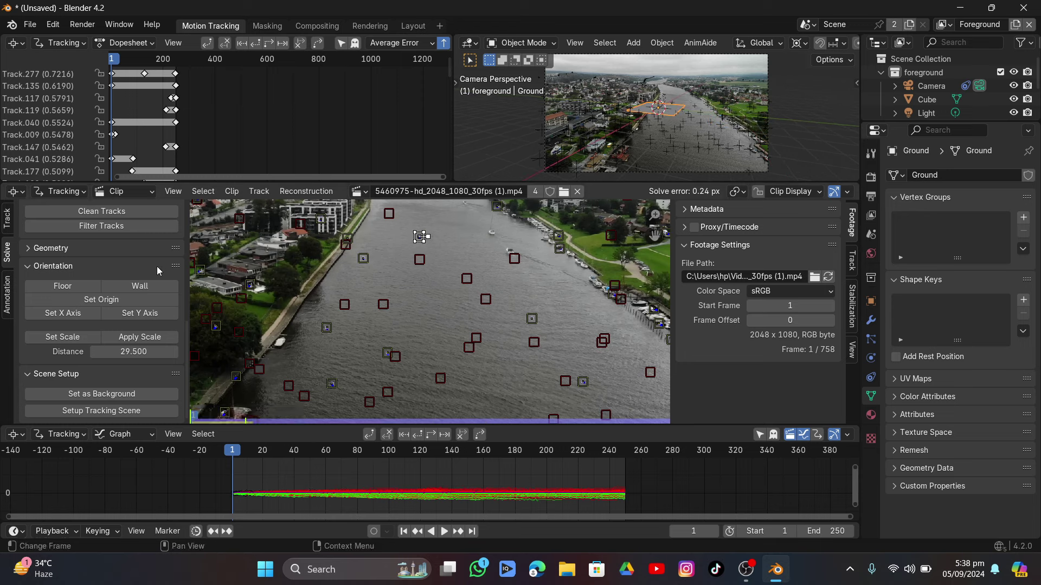
click(85, 300)
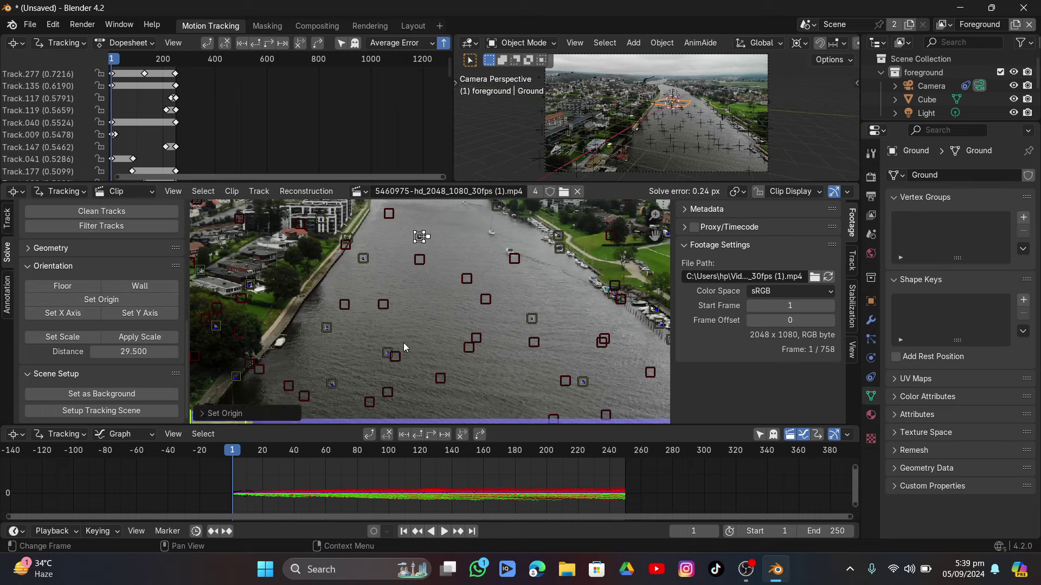
Go to frame 135 and set the scene origin on the midriver marker upstream
scroll(404, 342, down, 4)
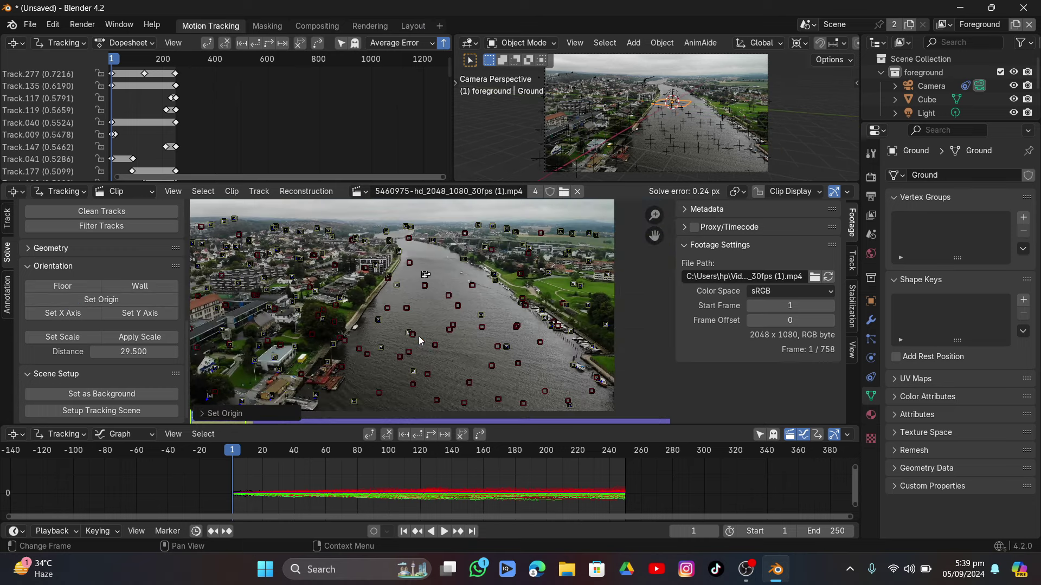
drag(507, 454, 443, 464)
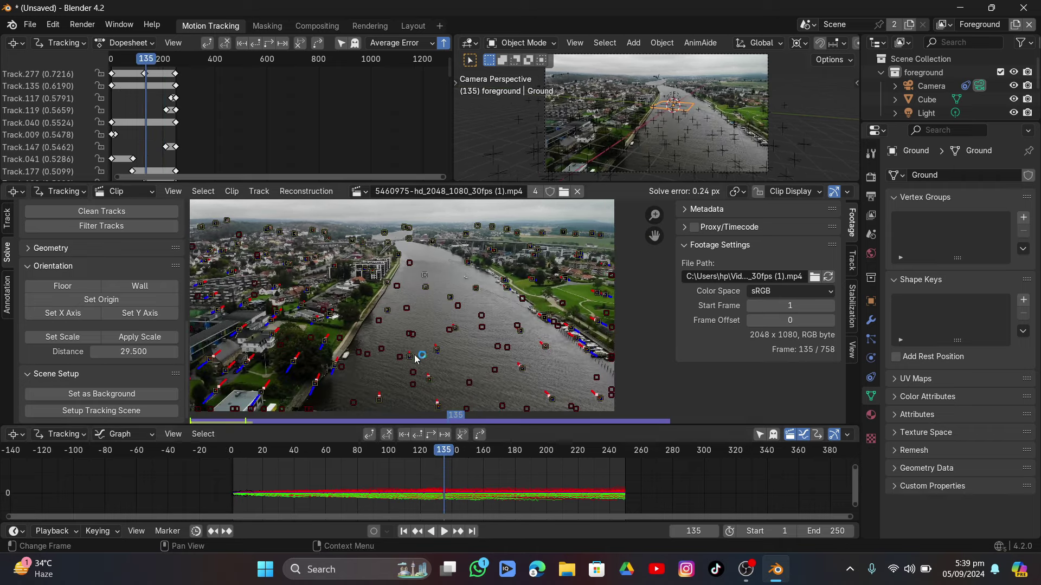
click(426, 286)
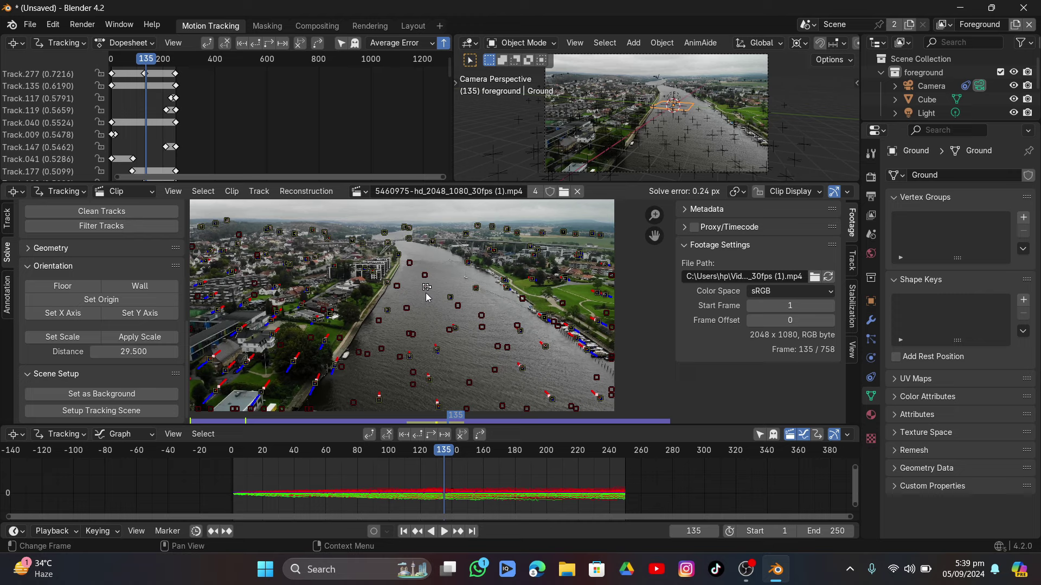
click(101, 299)
Rotate the camera about -15.5 degrees around global Z in the Layout workspace to align the grid with the river, and play the animation
click(412, 25)
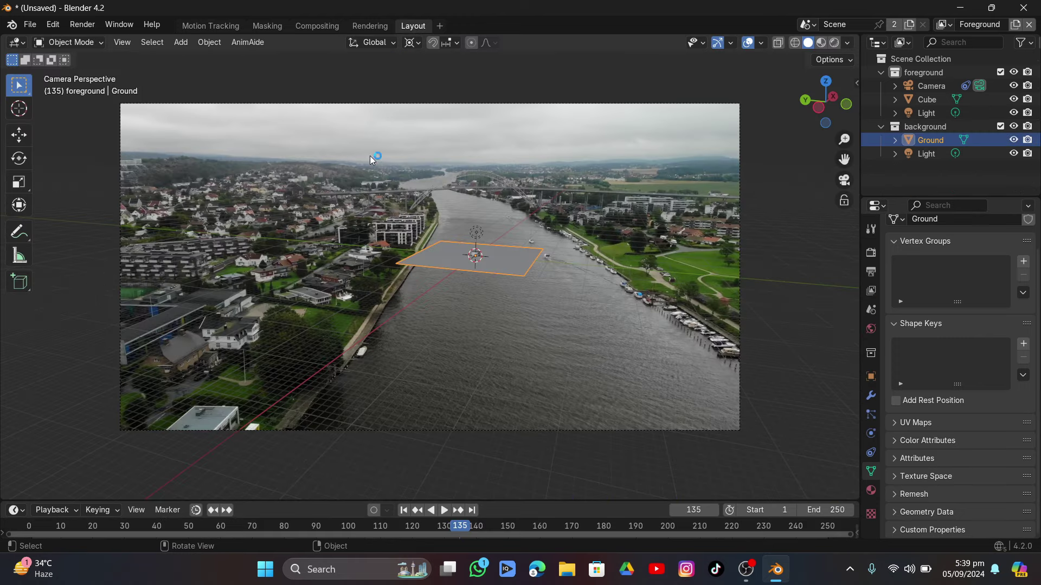
click(595, 112)
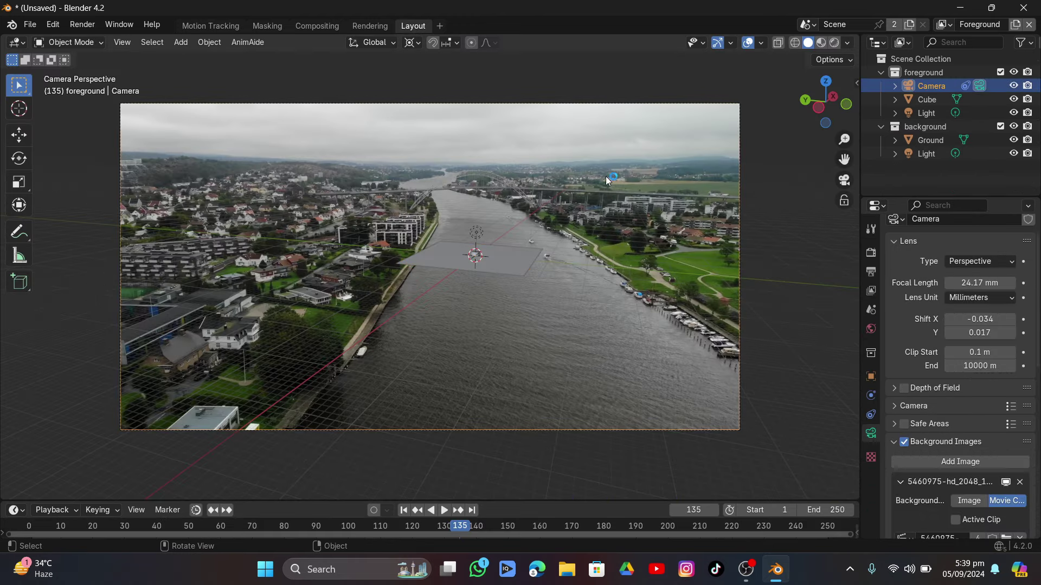
key(r)
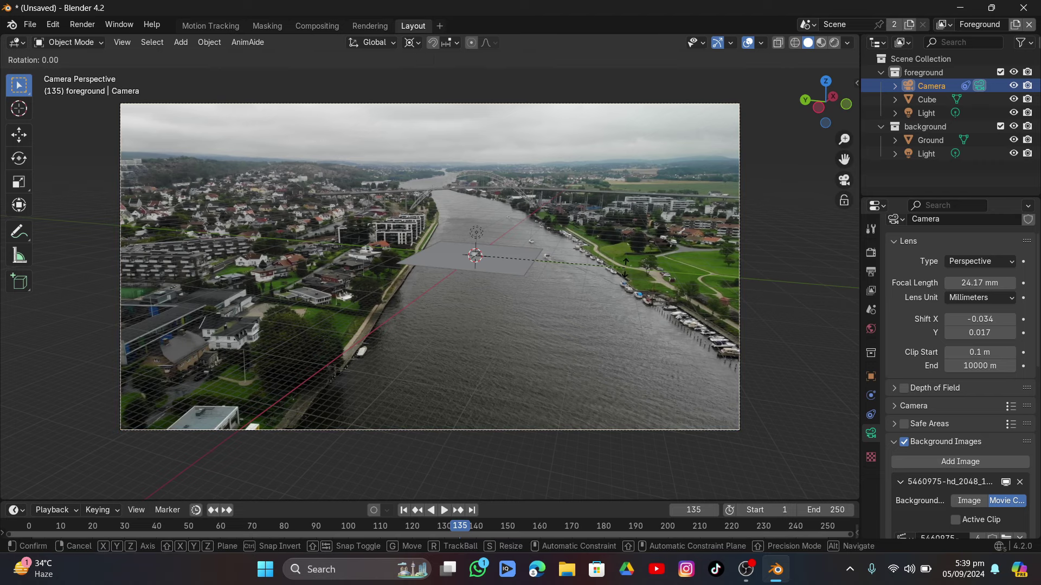
key(z)
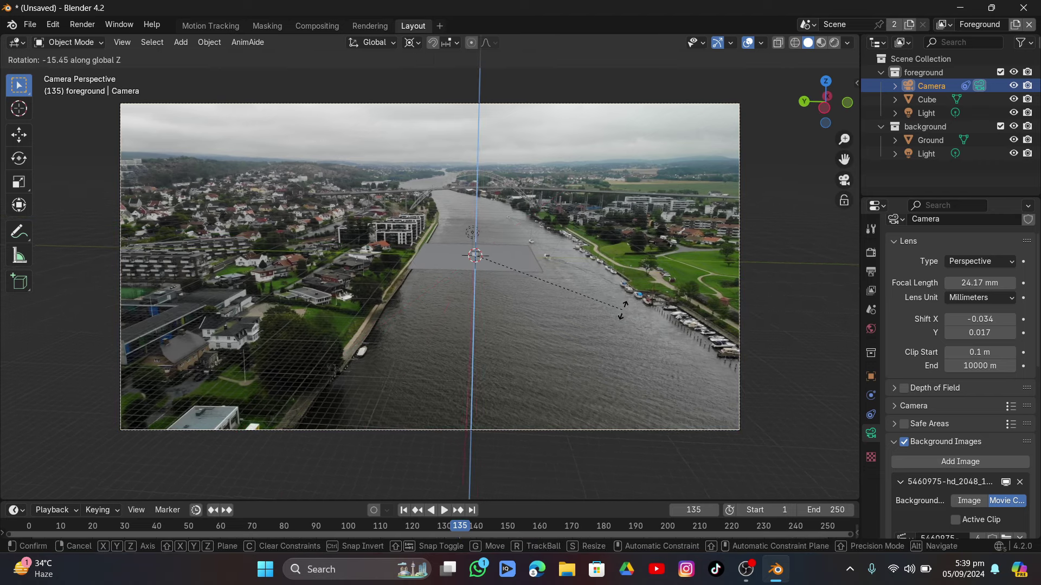
click(623, 309)
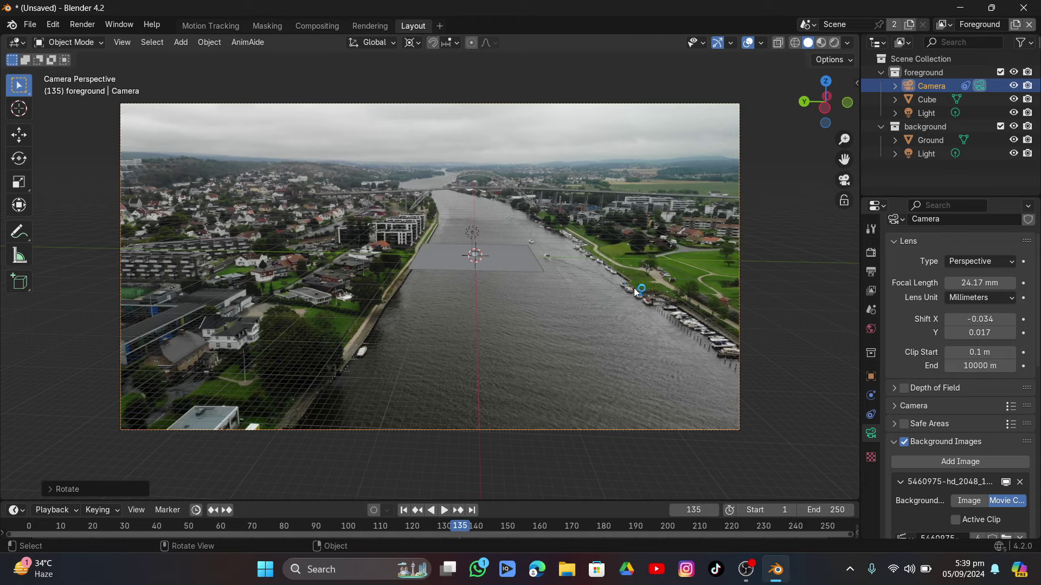
key(space)
scroll(623, 263, up, 3)
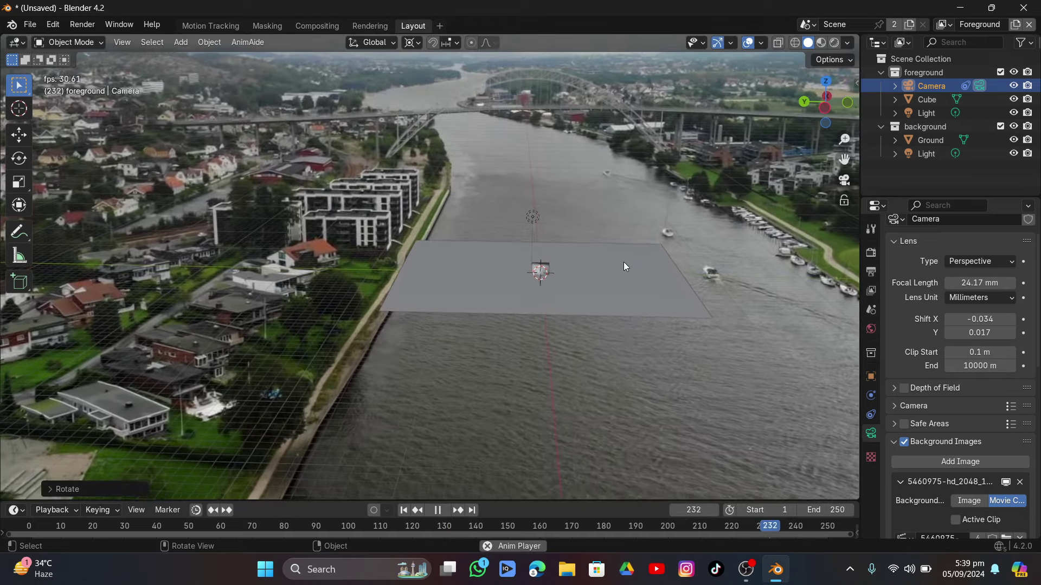
key(space)
scroll(623, 262, down, 3)
Move the Ground plane toward the foreground onto the middle of the river, deselect it and check its tracking in playback
click(504, 285)
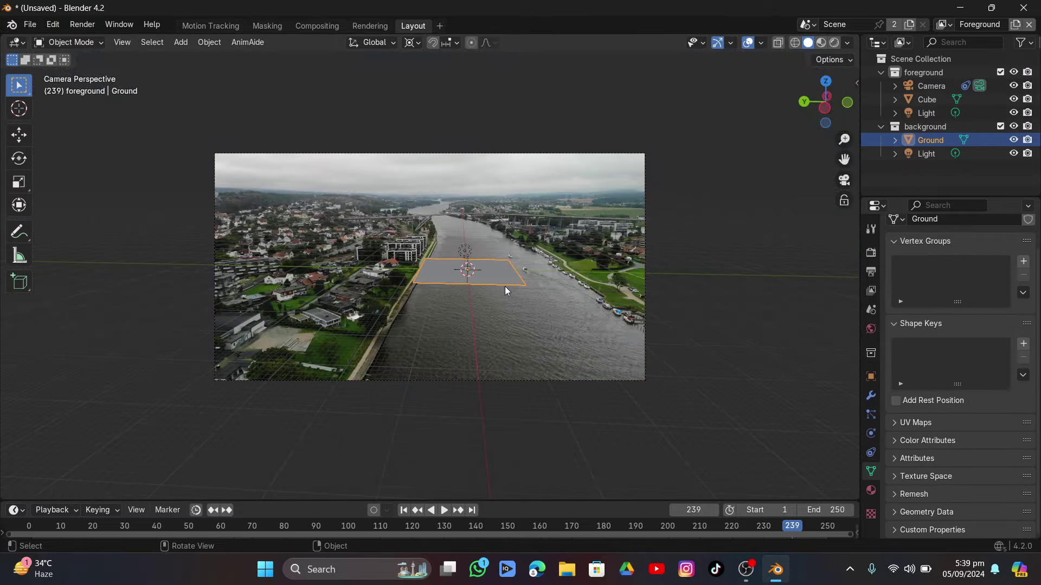
key(g)
click(521, 321)
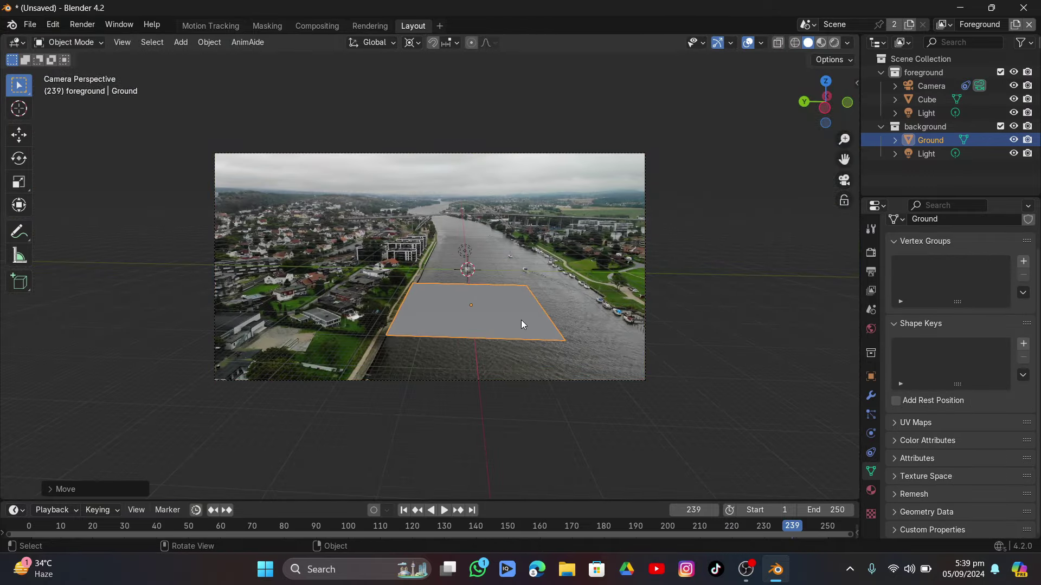
key(g)
click(499, 245)
key(alt+a)
key(space)
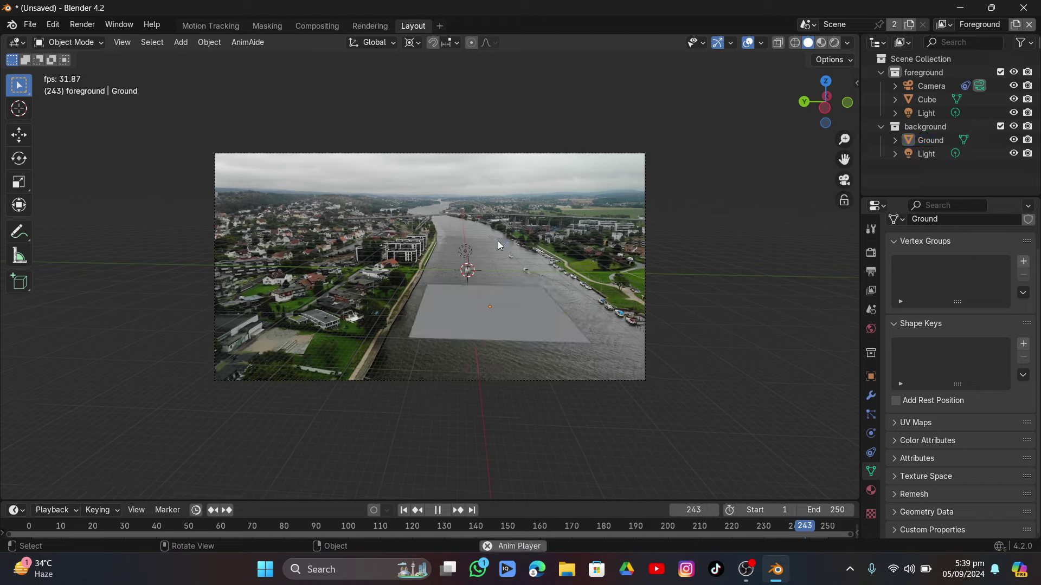
scroll(497, 239, up, 3)
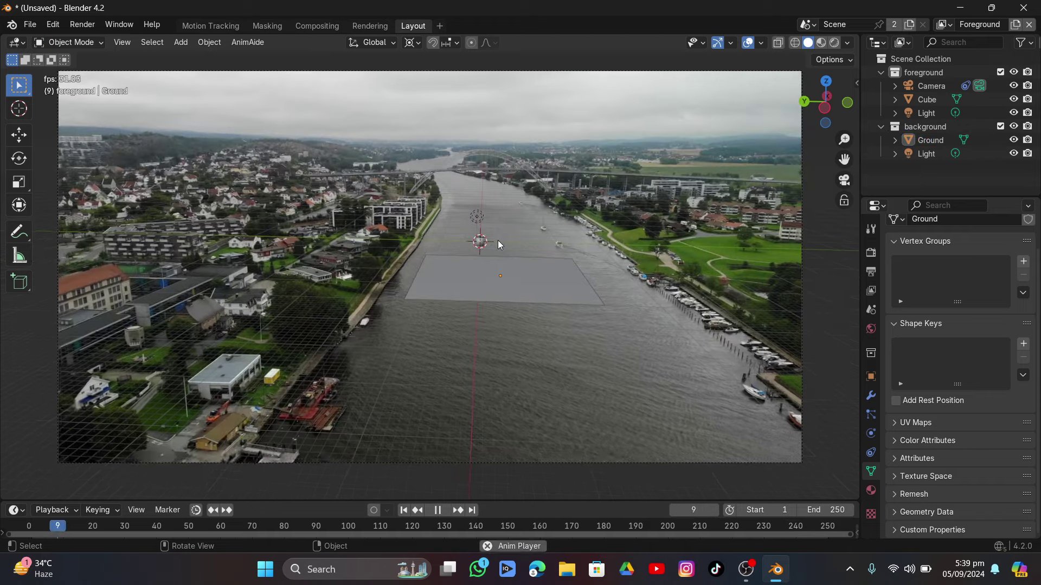
scroll(498, 239, up, 3)
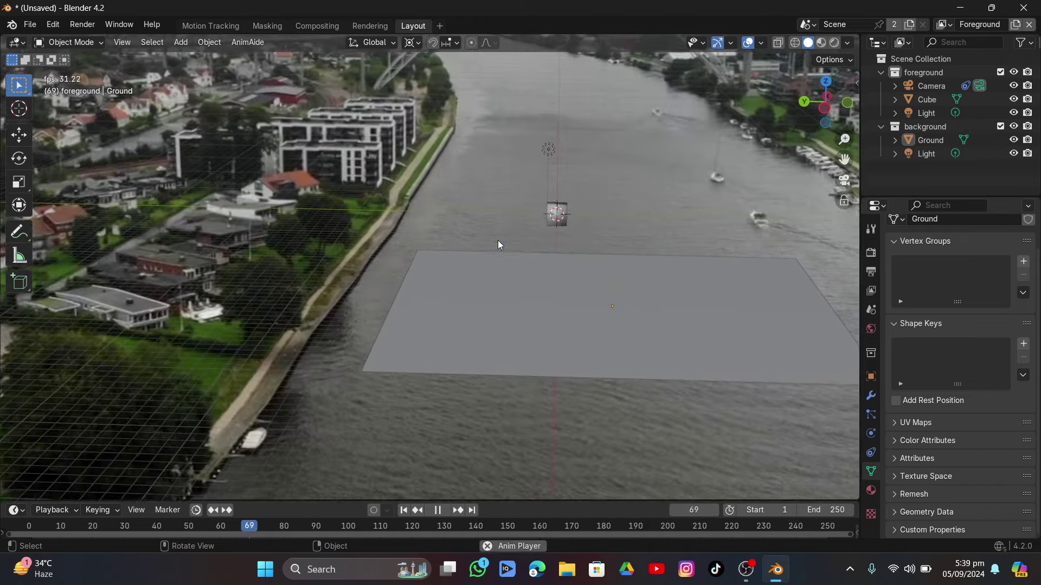
scroll(498, 239, down, 5)
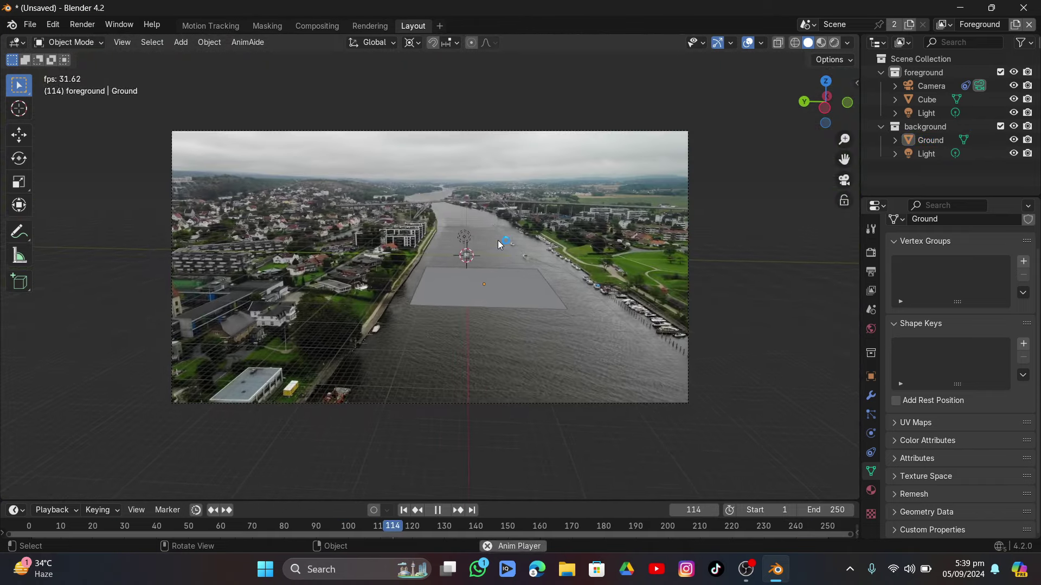
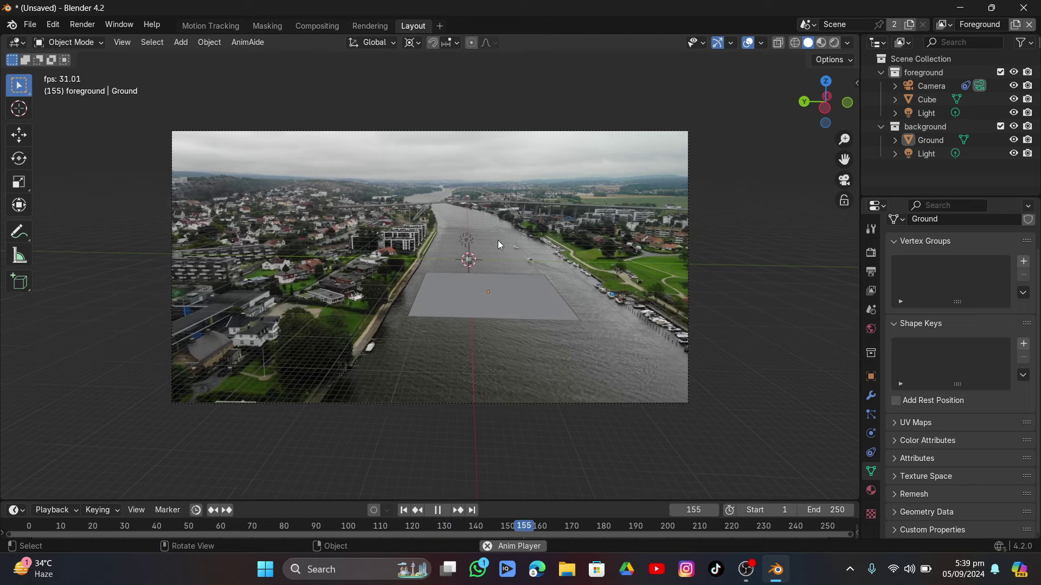
key(space)
Delete the default tracking cube from the foreground collection
click(469, 264)
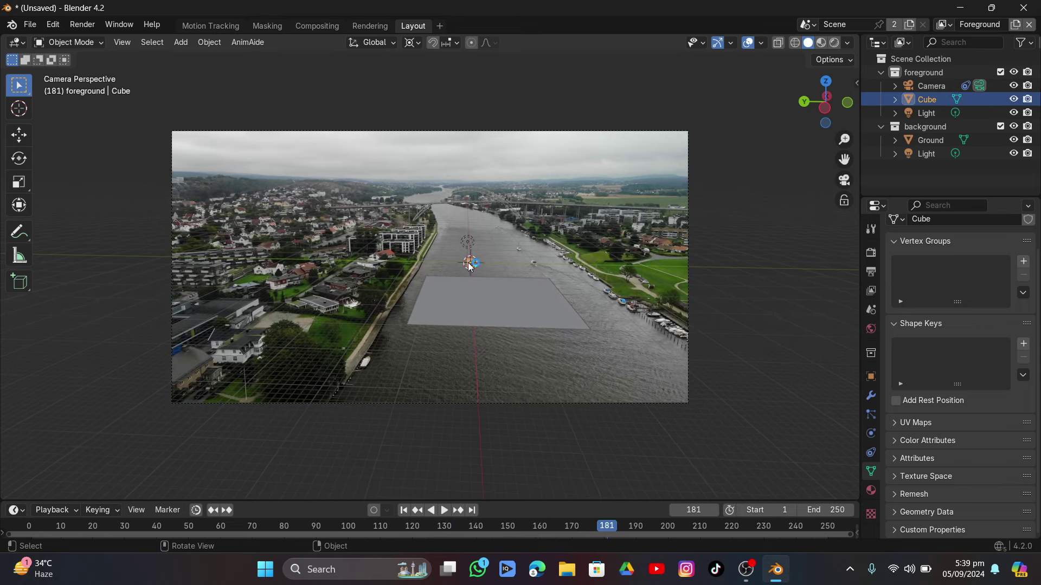
key(x)
click(508, 269)
Set the transform pivot point to Individual Origins and enlarge the Ground plane slightly
click(489, 303)
key(s)
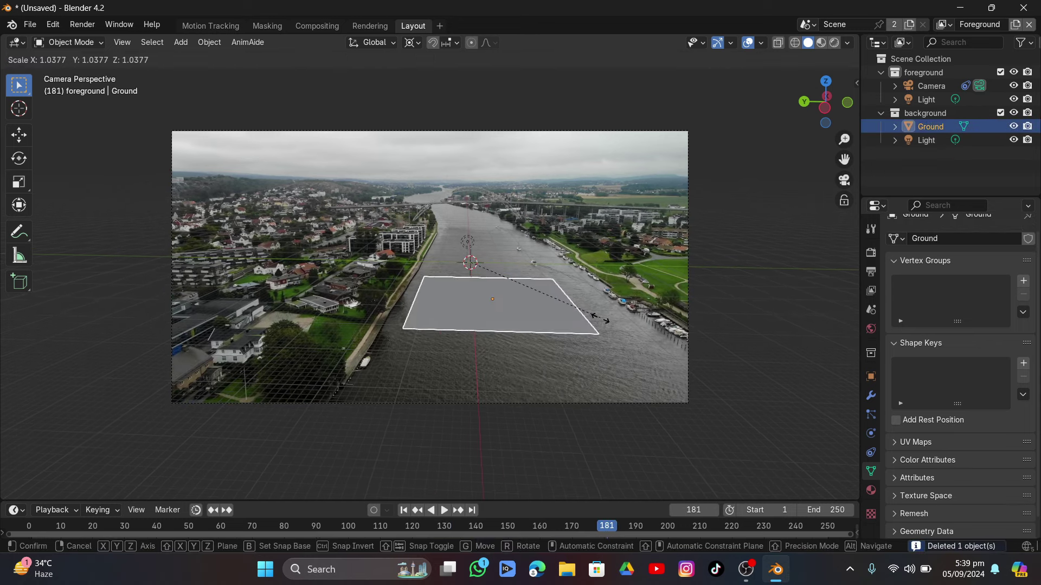
key(Escape)
click(412, 42)
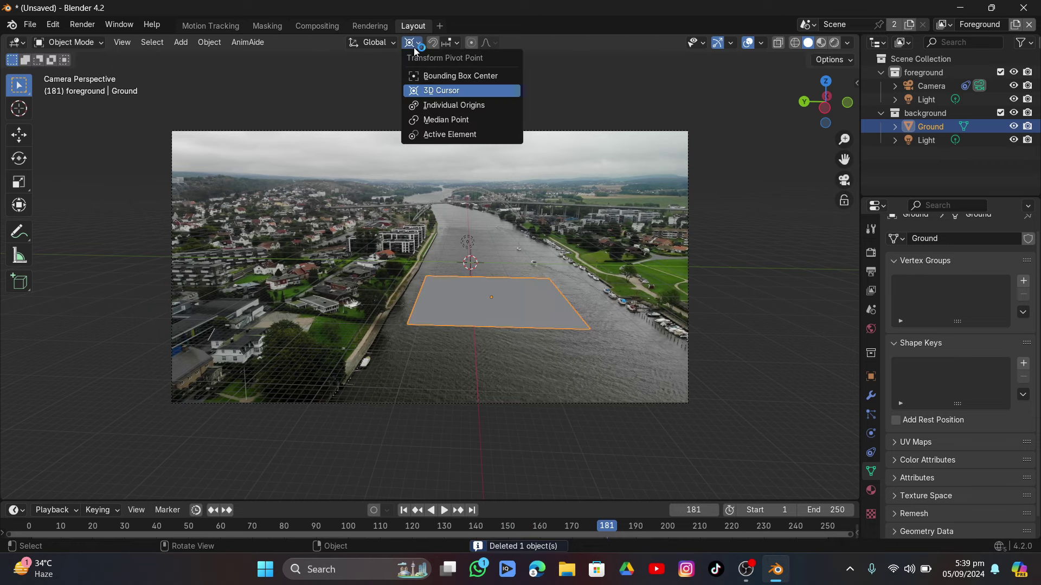
click(431, 105)
key(s)
click(598, 257)
Snap the 3D cursor to the Ground plane, add a Monkey mesh there and scale it up to span much of the plane
key(shift+s)
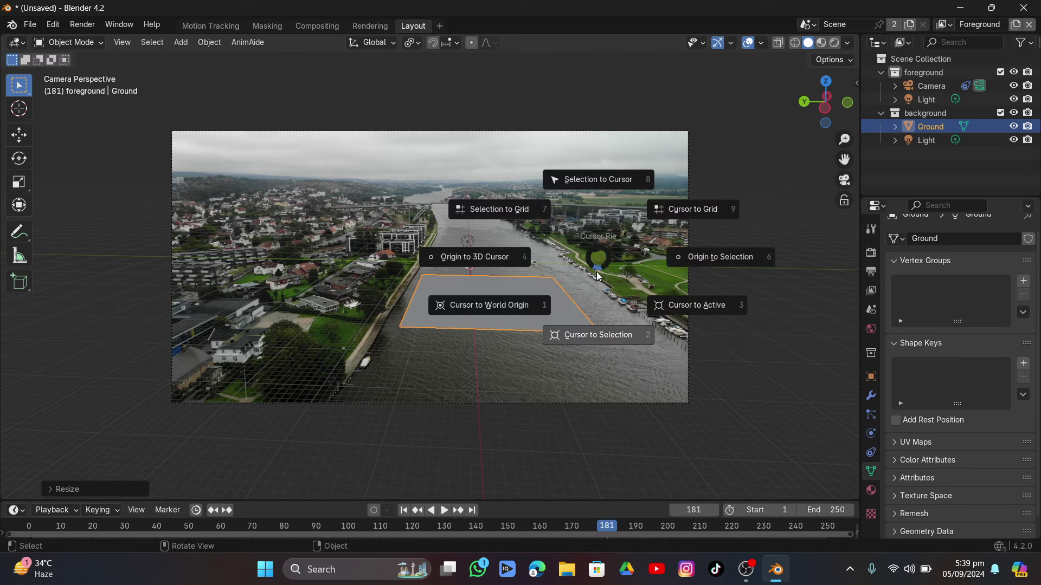
click(592, 312)
key(shift+a)
mouse_move(562, 275)
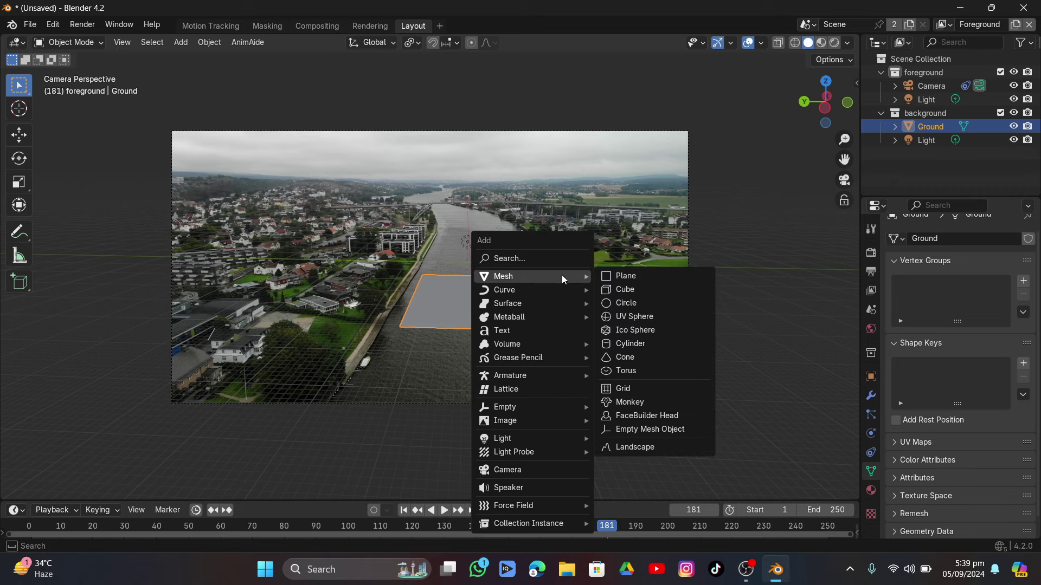
click(652, 411)
key(s)
click(122, 272)
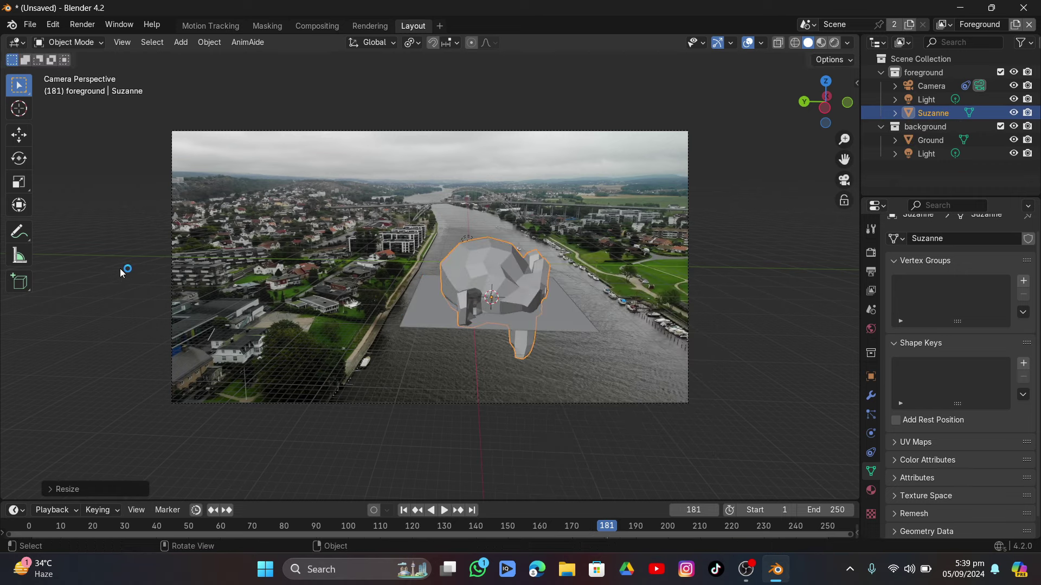
Raise the monkey along Z in the left orthographic view until its lowest point rests on the ground line
click(826, 109)
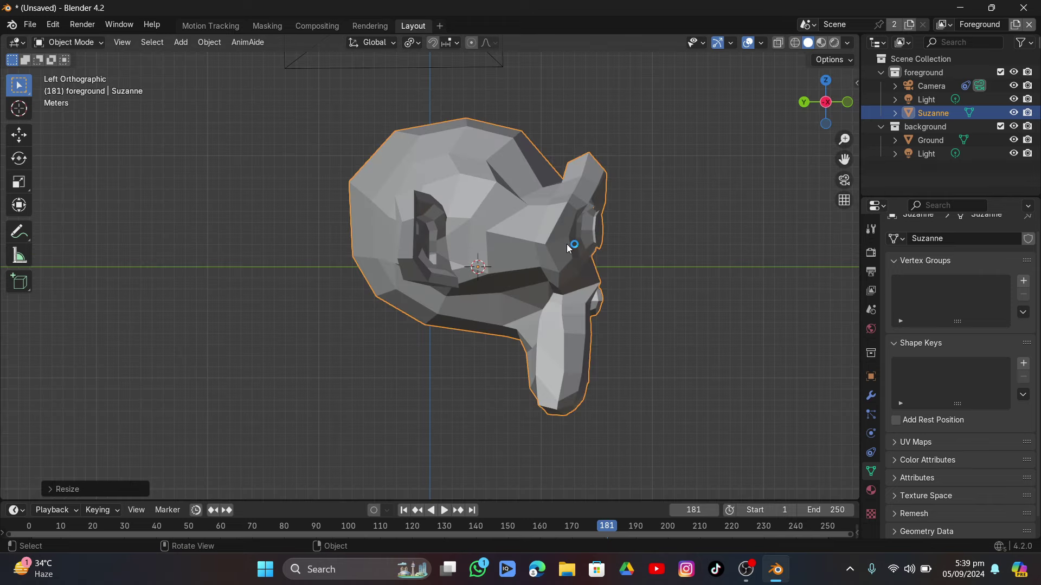
key(g)
key(z)
click(565, 105)
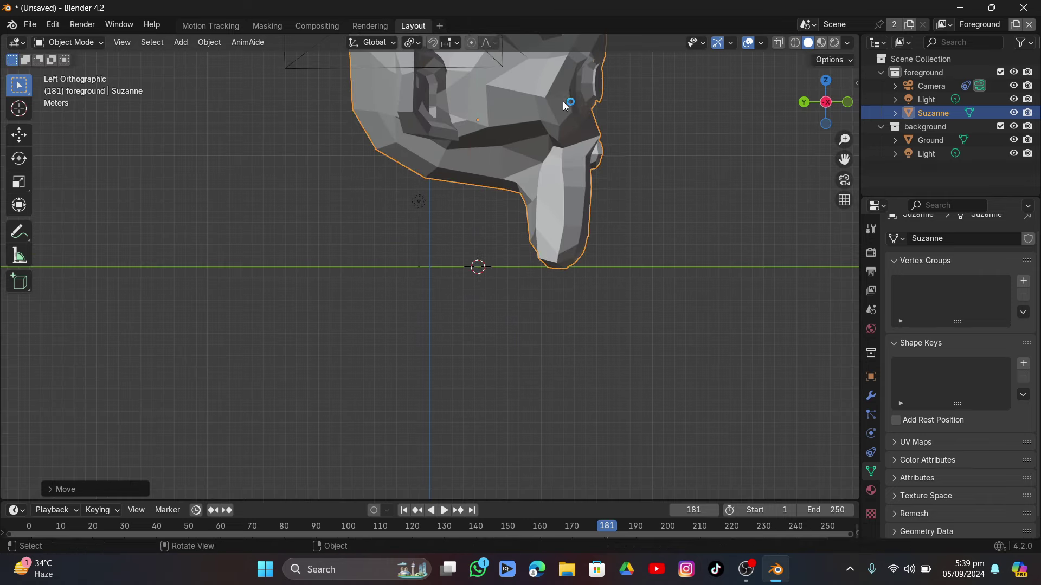
Rotate and lower the monkey in the left view until its chin and the back of its head rest on the ground line
key(r)
click(687, 91)
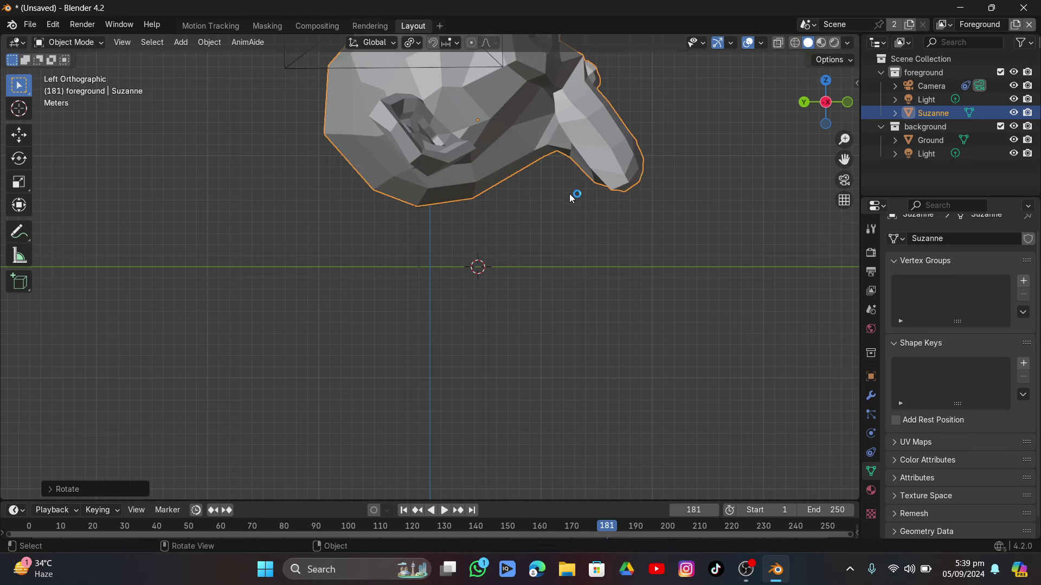
key(g)
click(526, 276)
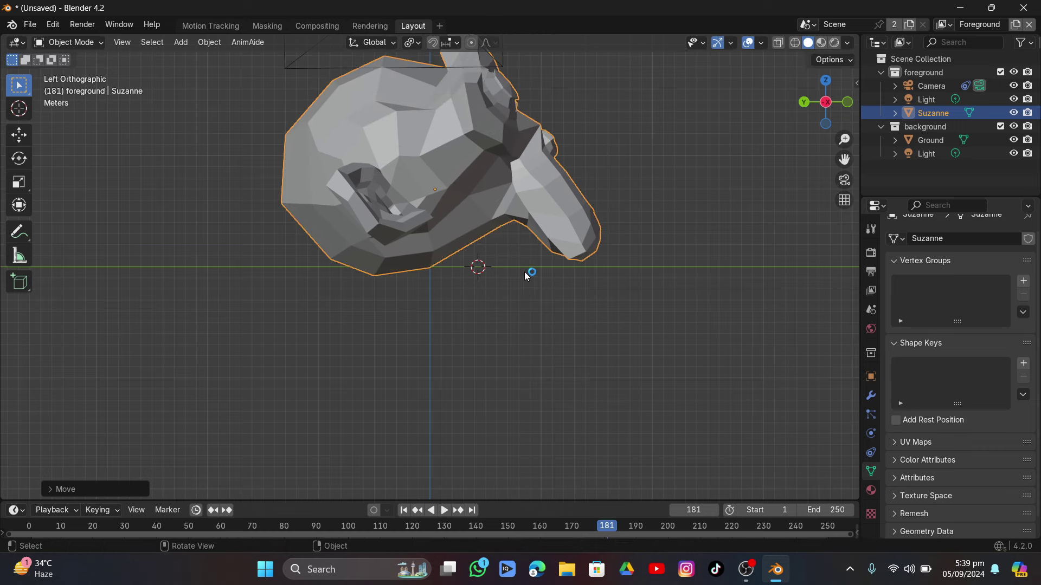
key(r)
click(645, 270)
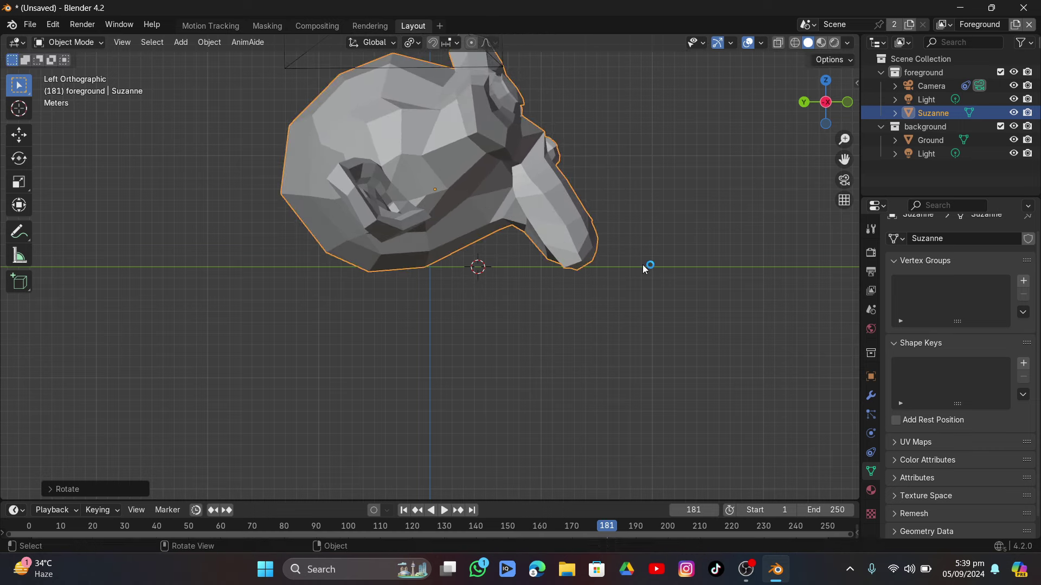
key(g)
key(z)
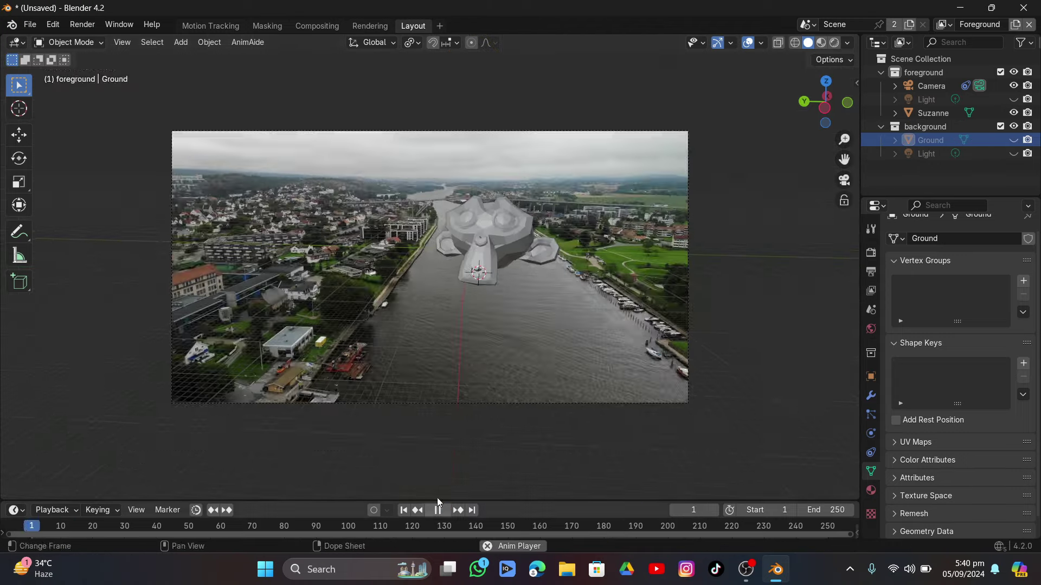
Enlarge the timeline, then play and scrub the clip in the camera view to check how the monkey sticks to the river
scroll(441, 394, up, 4)
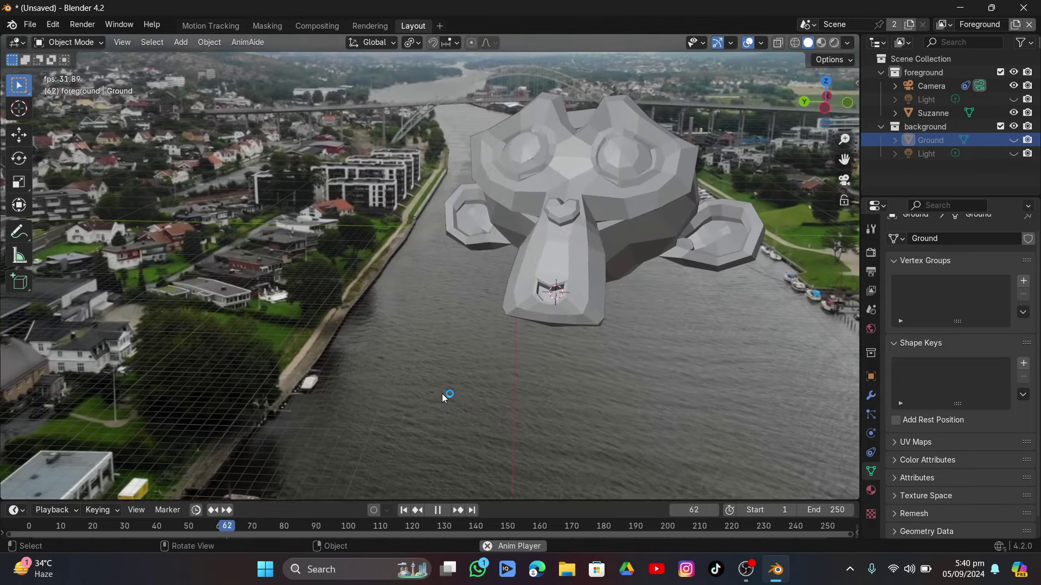
scroll(442, 394, down, 4)
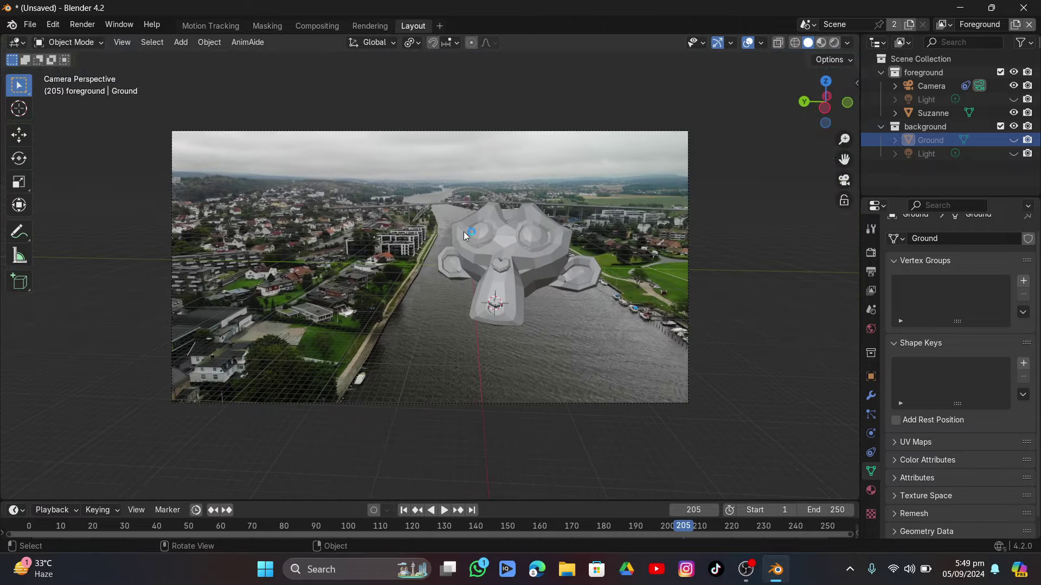
scroll(464, 233, down, 2)
scroll(463, 242, up, 1)
drag(394, 500, 395, 458)
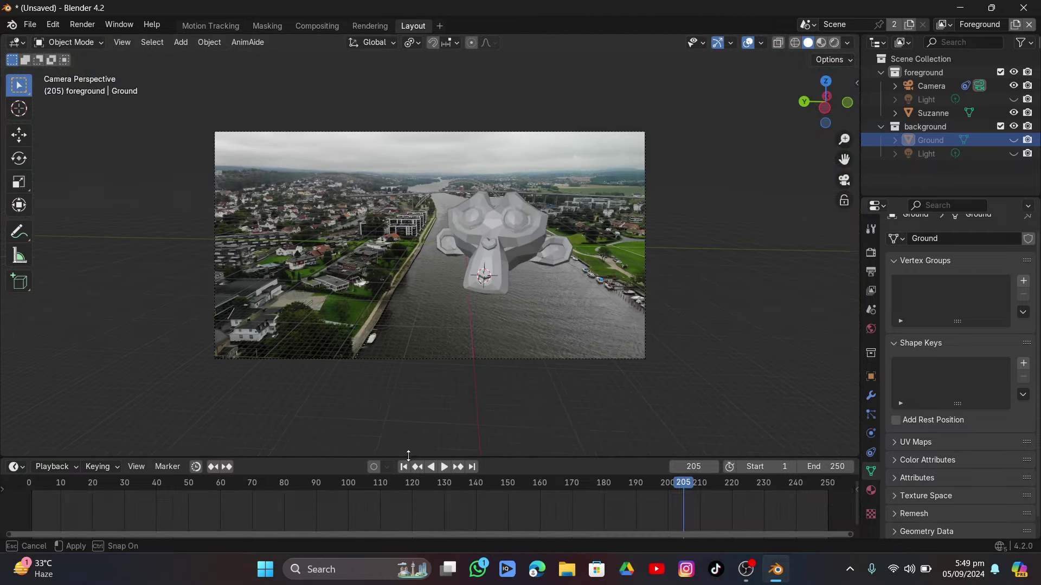
drag(620, 483, 371, 504)
key(space)
key(space)
scroll(544, 327, up, 5)
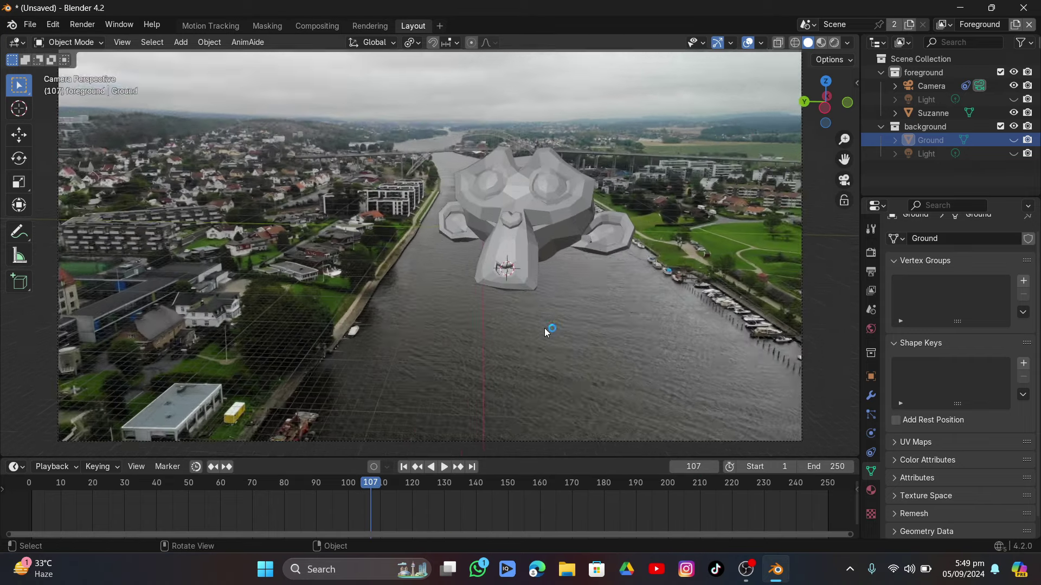
click(551, 222)
scroll(583, 280, down, 5)
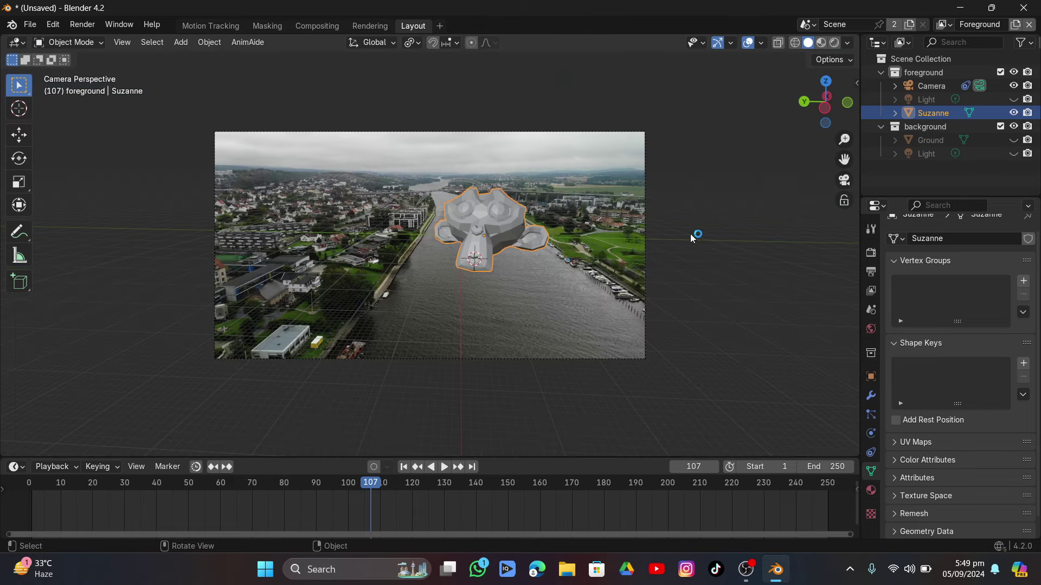
Unhide the Ground plane and the lights, and move Ground into the foreground collection
click(1013, 140)
click(1013, 153)
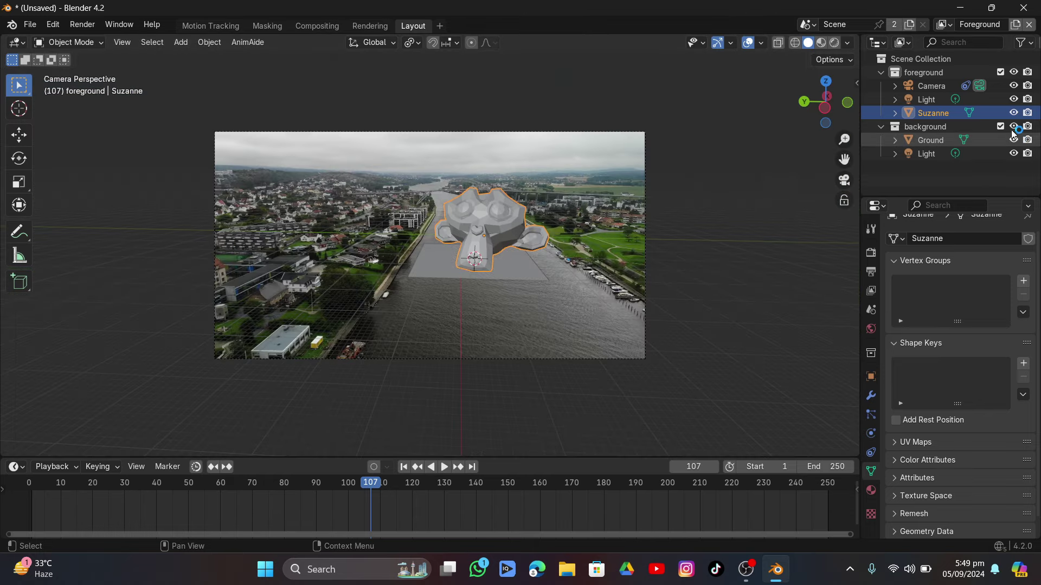
click(931, 140)
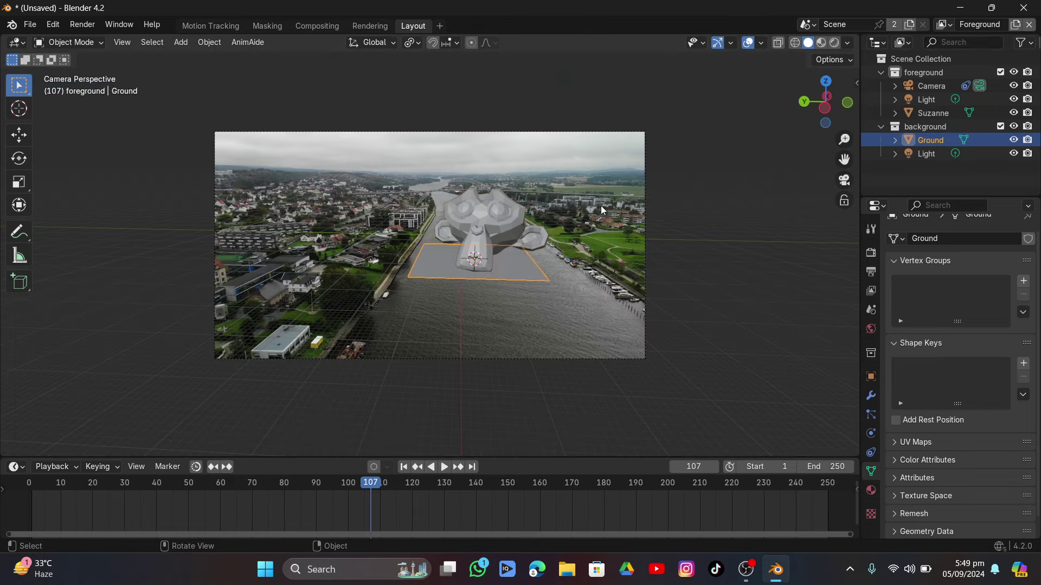
key(m)
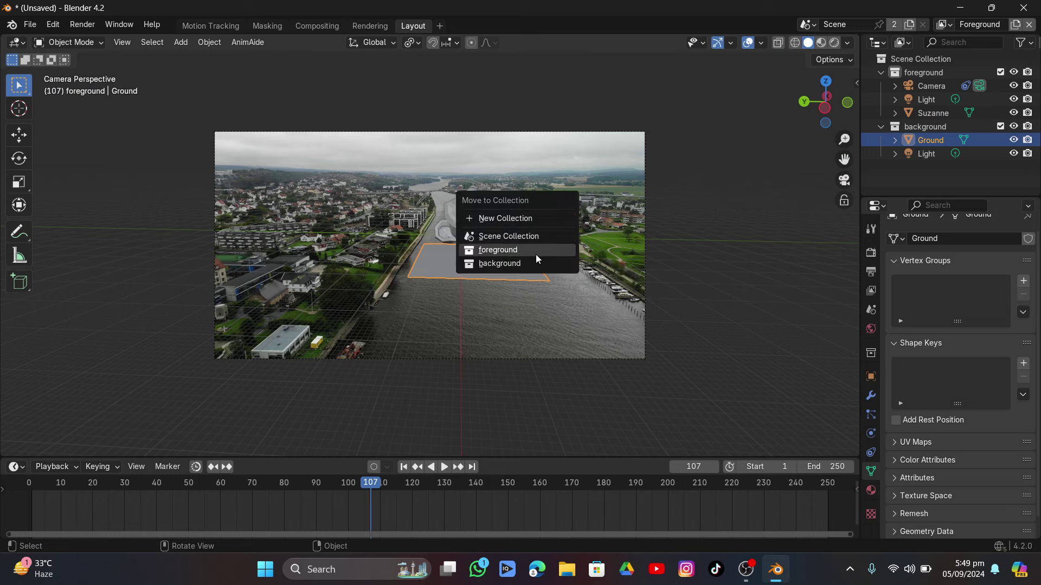
click(503, 250)
Delete the background collection and both lights, leaving the camera, Ground and monkey in the foreground collection
click(938, 141)
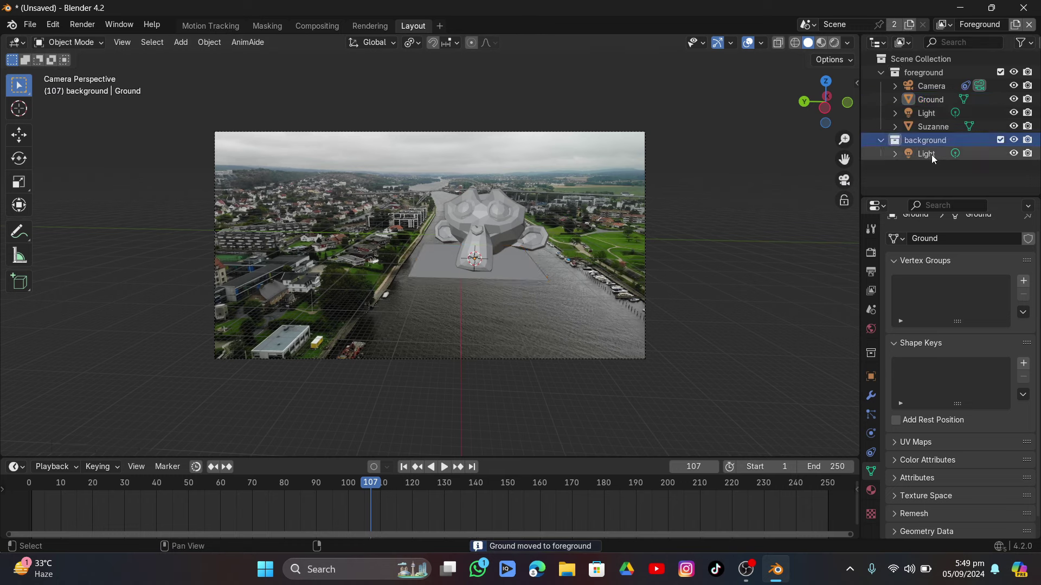
key(x)
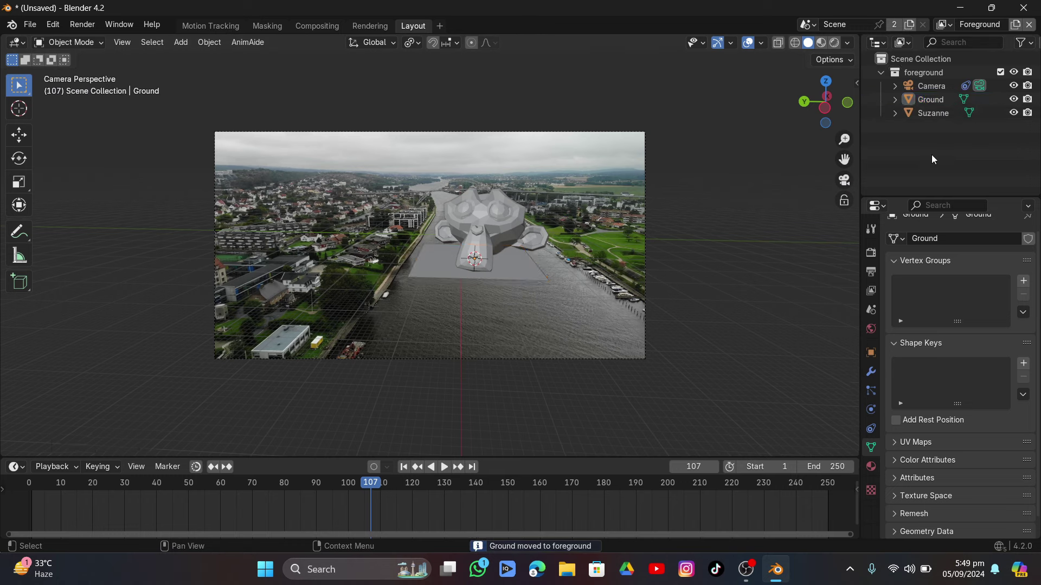
click(937, 25)
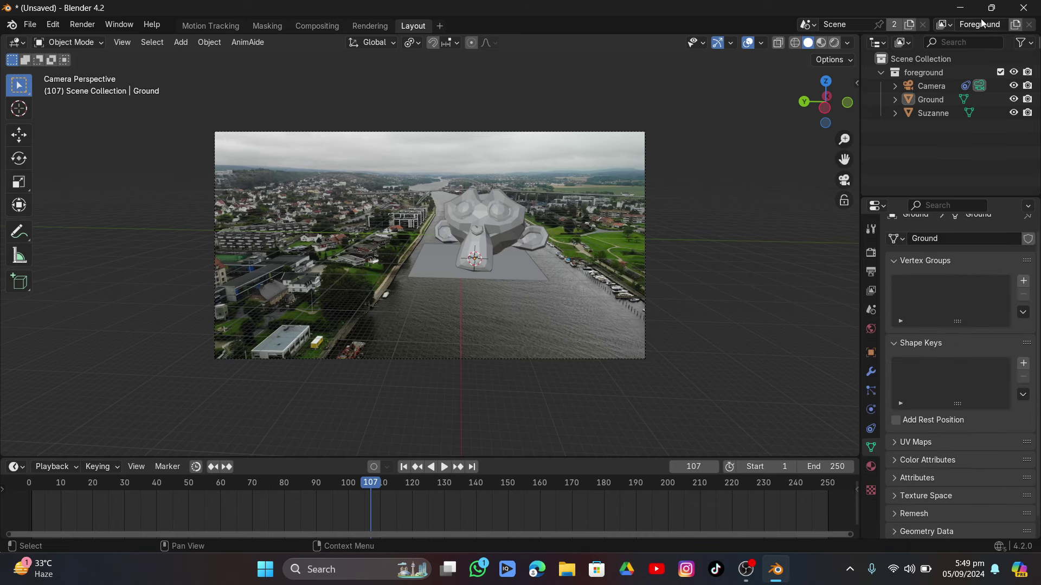
Shift the Ground plane slightly along Y, scale it up to more than twice its size, and play the clip to check it
key(Home)
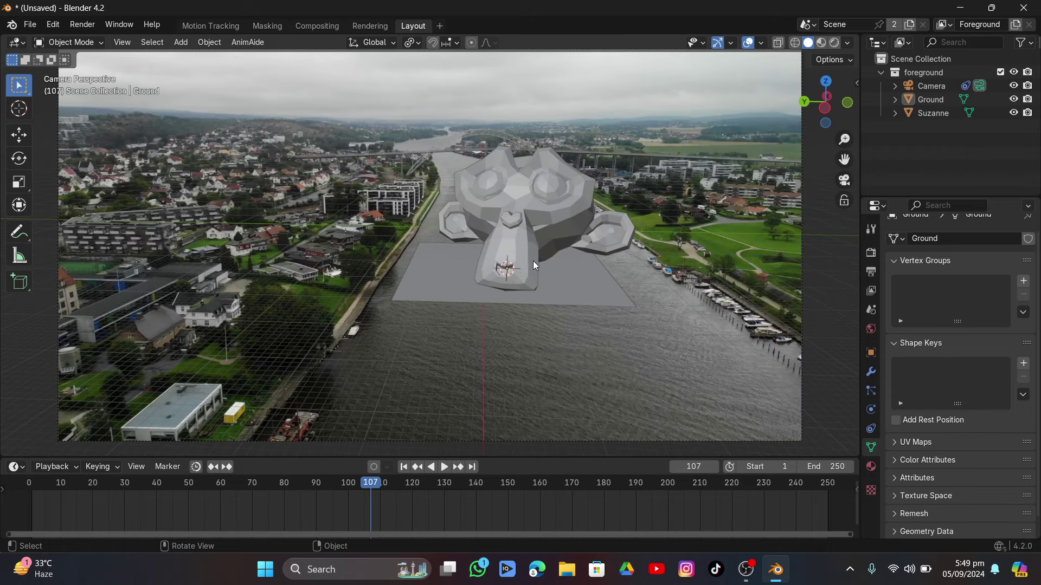
click(535, 286)
key(g)
key(y)
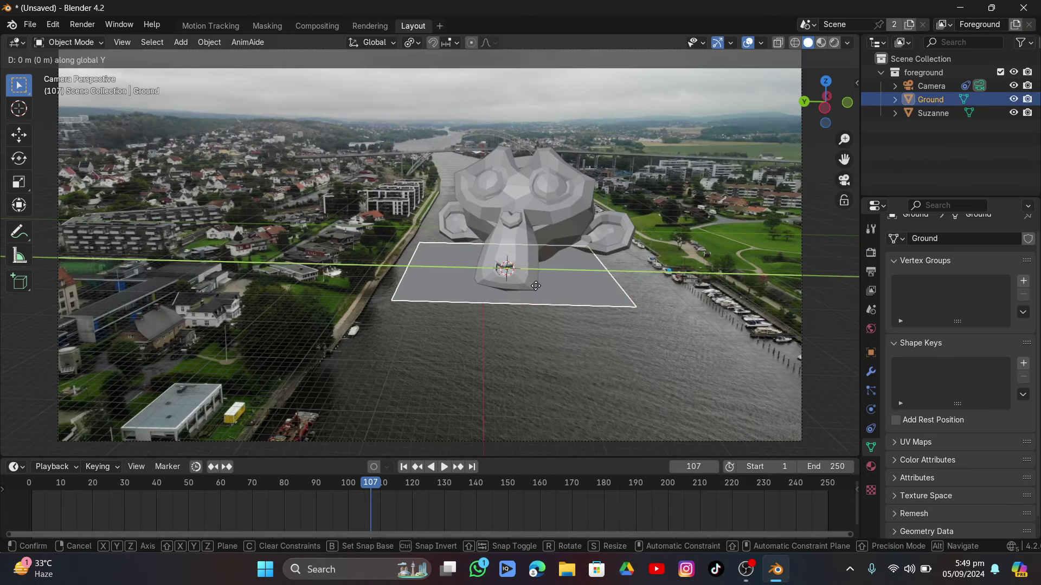
click(554, 292)
key(s)
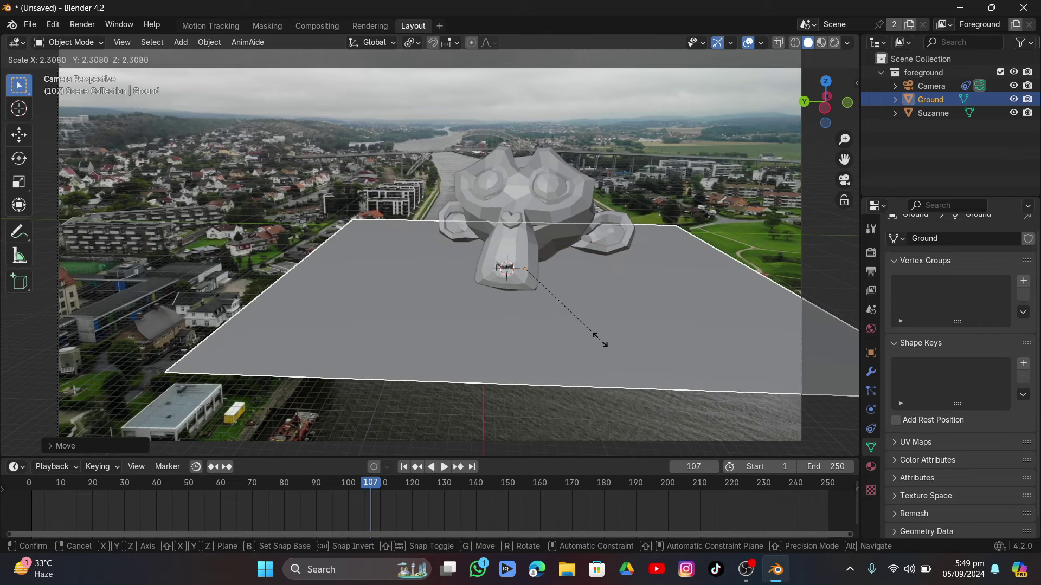
click(603, 348)
click(612, 203)
key(space)
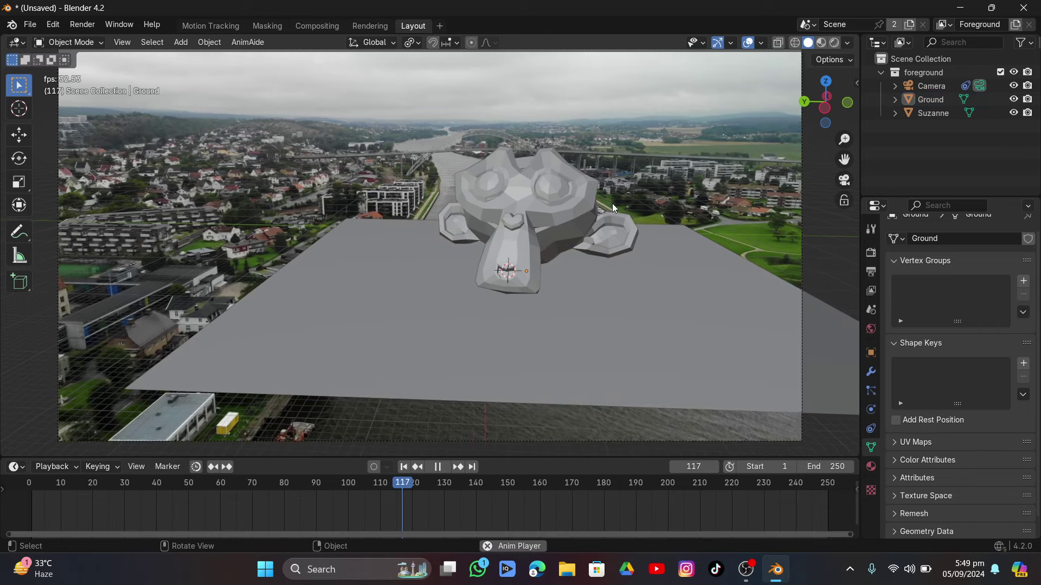
Widen the properties area and add Collision physics to the Ground plane
click(579, 282)
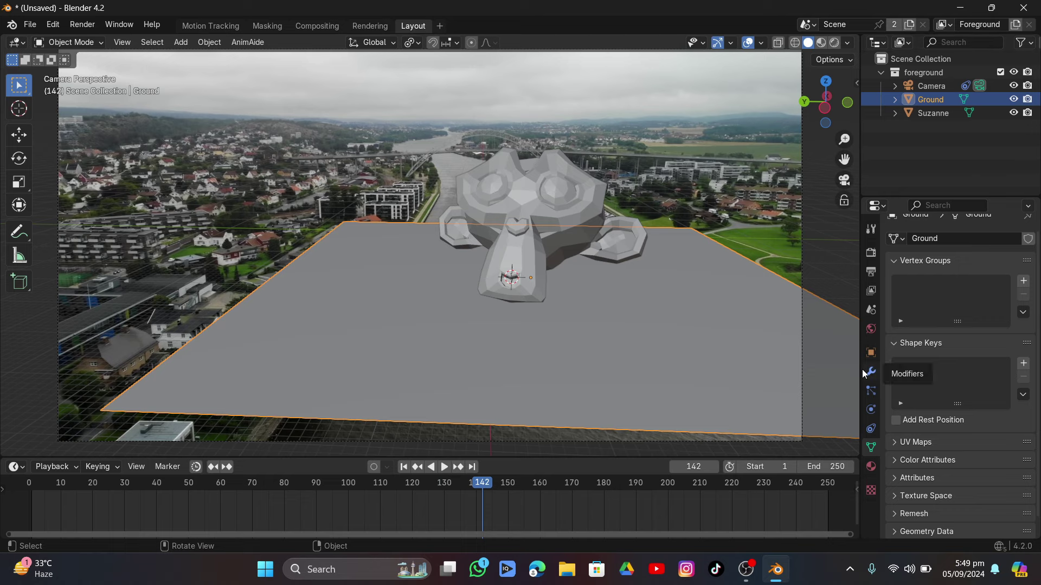
drag(859, 393, 762, 419)
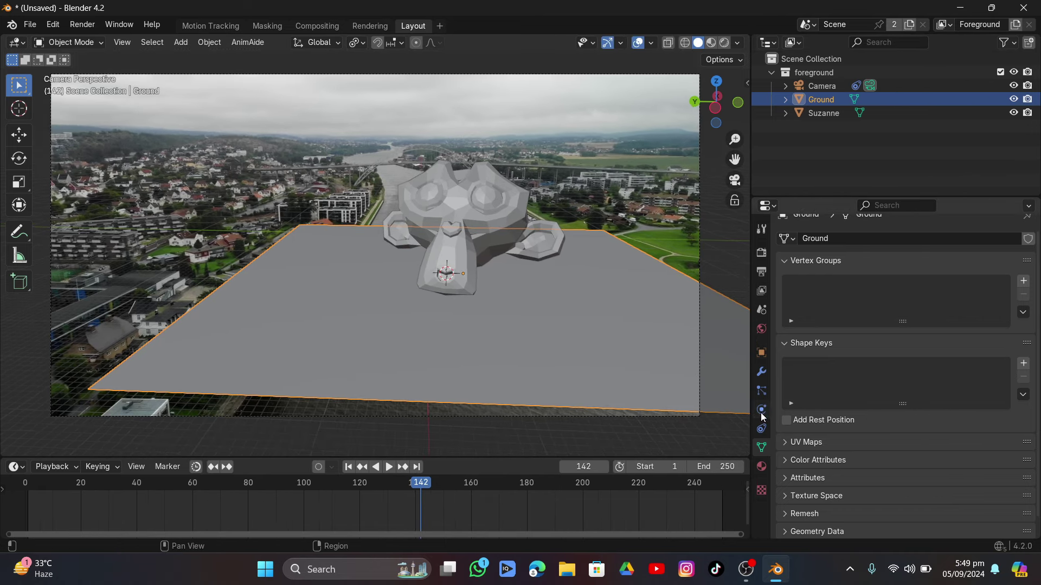
click(761, 411)
click(885, 269)
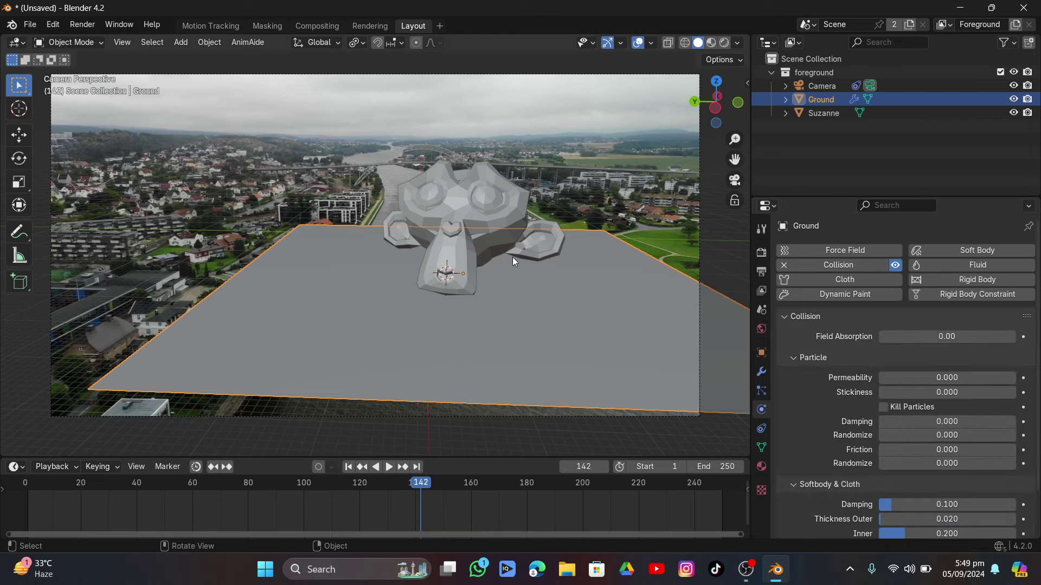
Add a Subdivision modifier to the monkey with 2 viewport levels, collapse its settings and return to the camera view
click(461, 204)
middle_drag(530, 229, 584, 237)
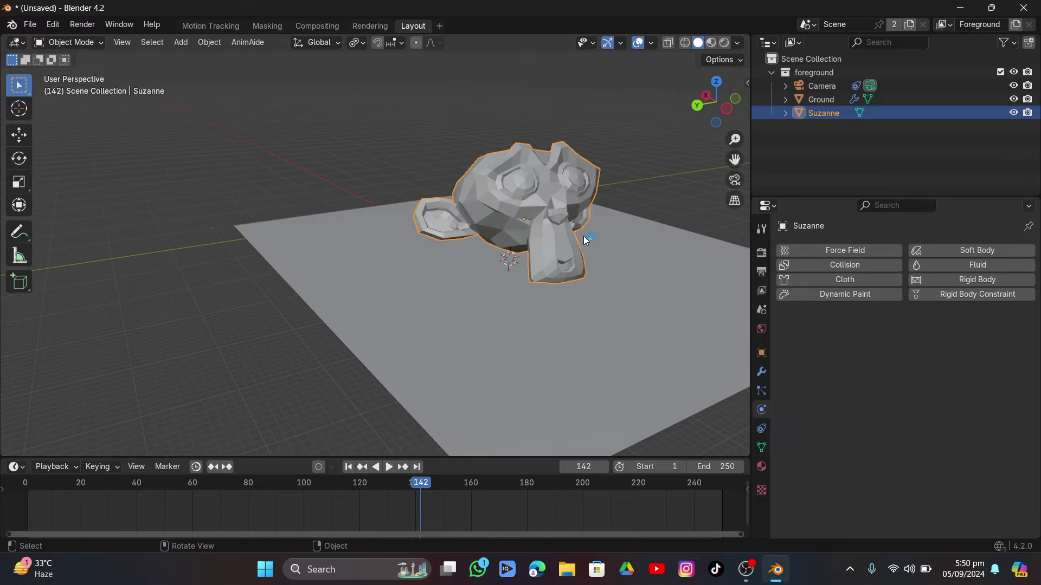
click(761, 371)
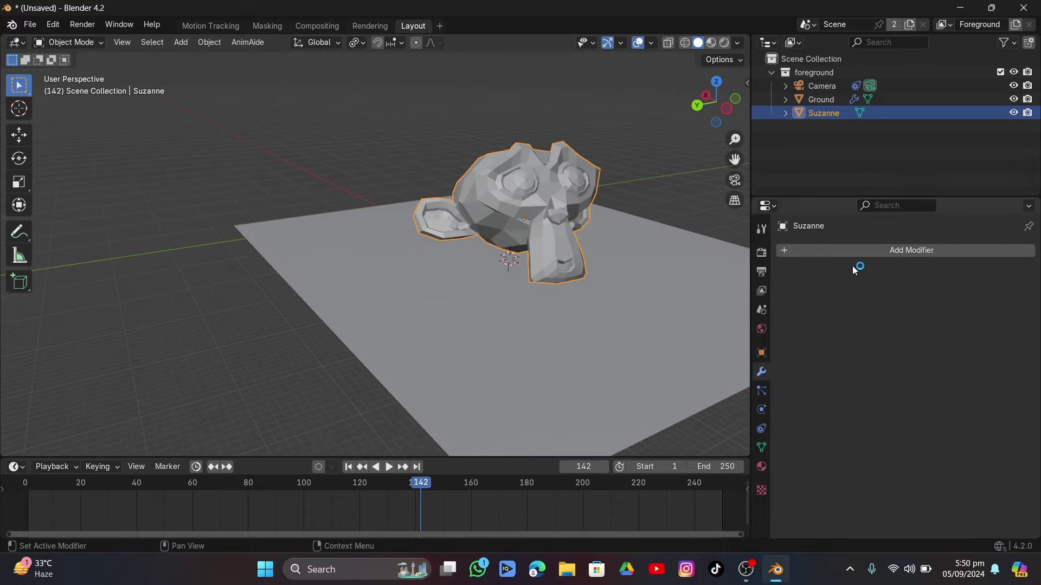
click(857, 251)
click(859, 252)
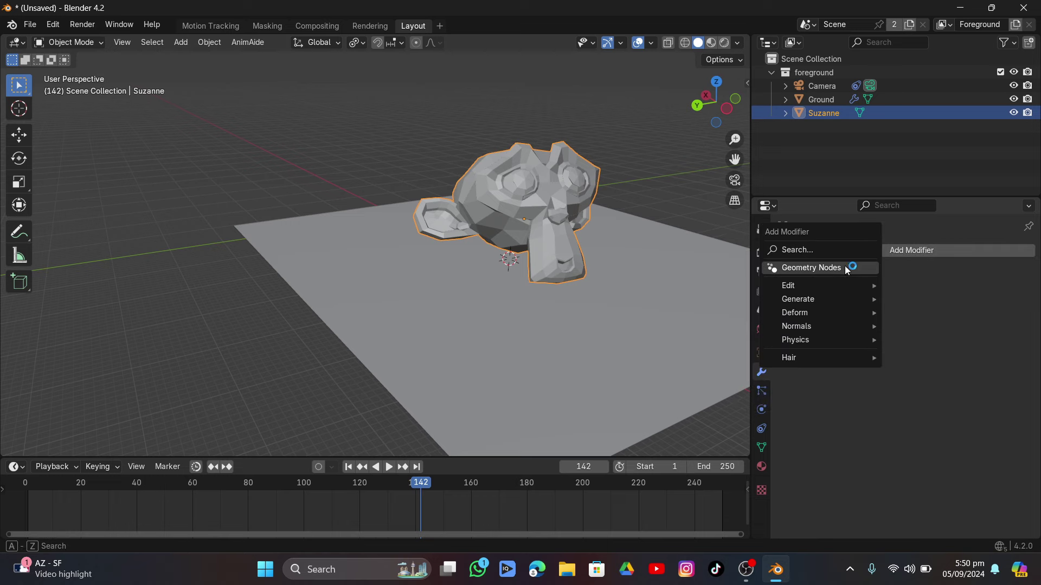
mouse_move(828, 294)
click(915, 242)
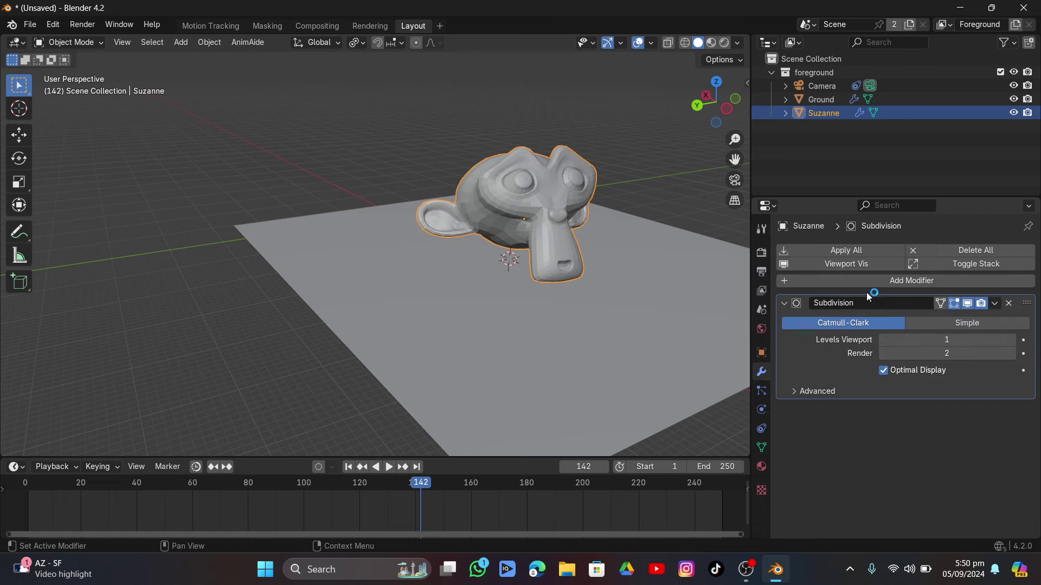
click(1012, 340)
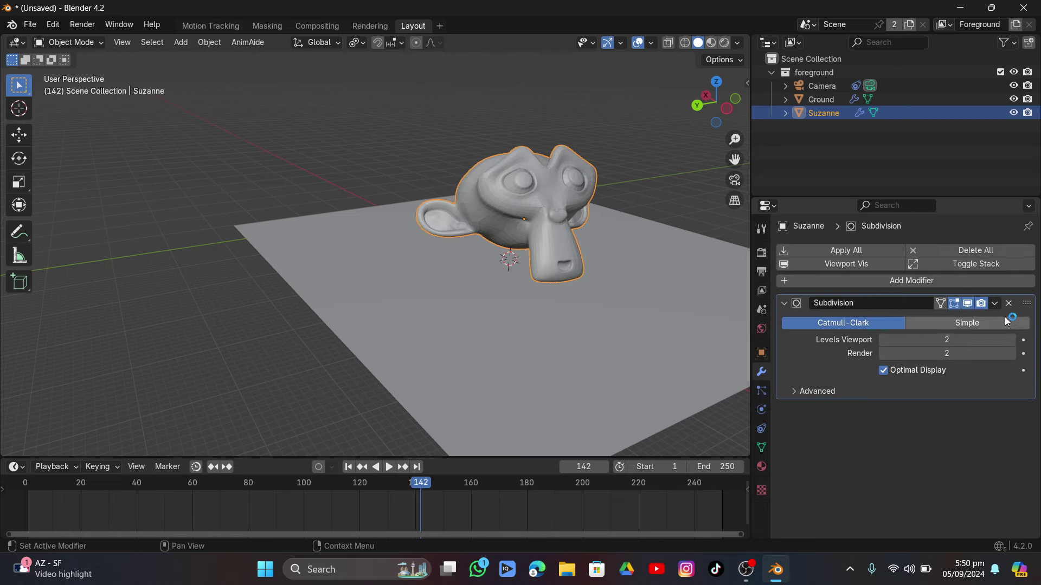
click(995, 304)
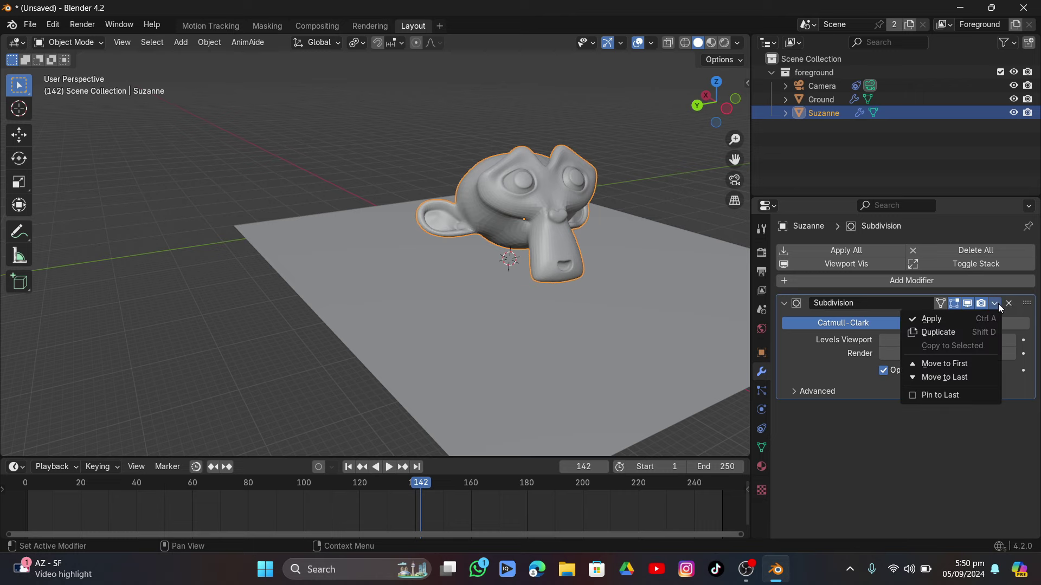
click(784, 303)
click(734, 179)
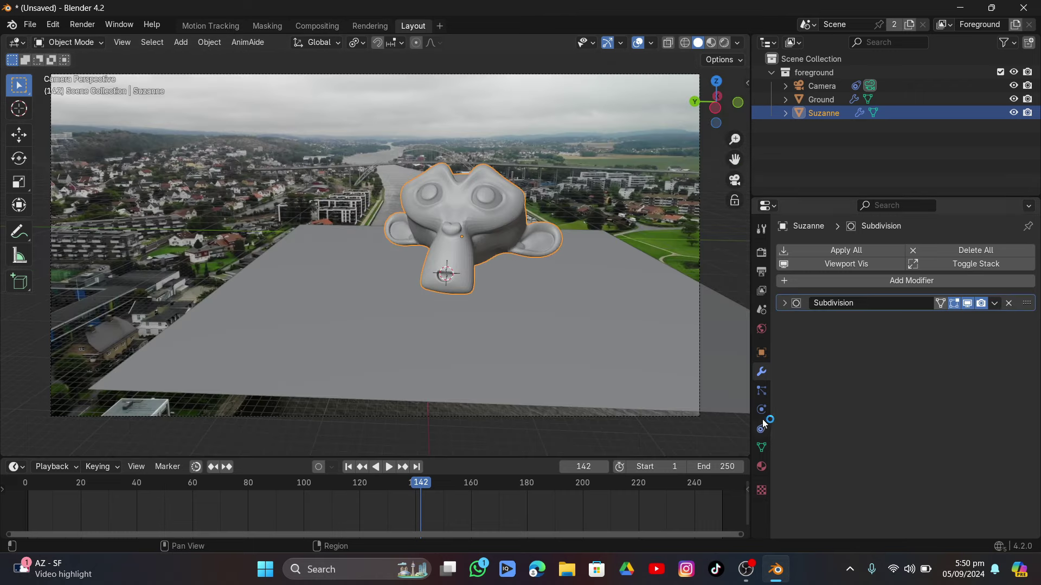
Add Cloth physics to the monkey
click(760, 410)
key(KP_0)
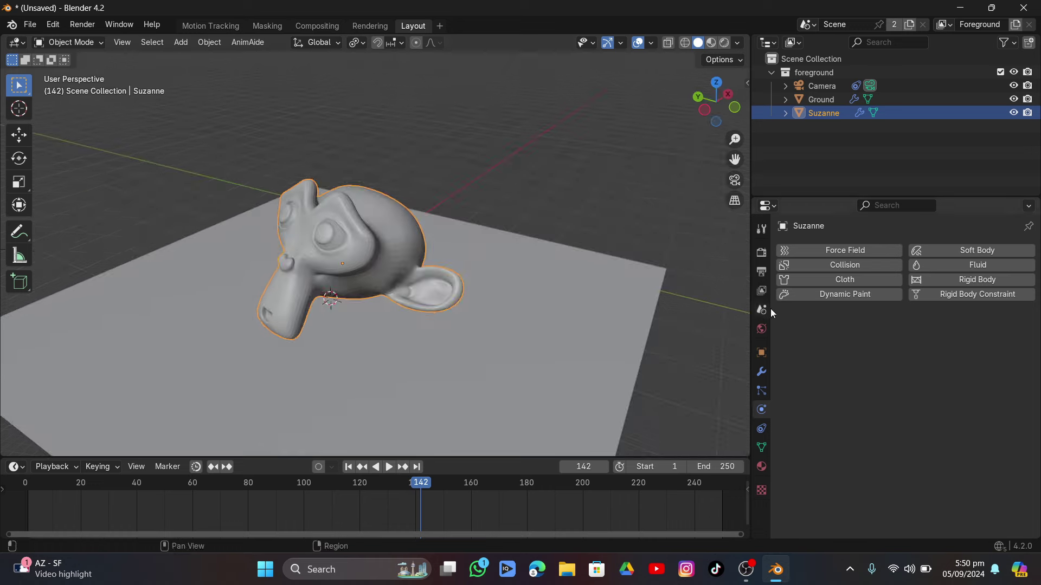
click(830, 277)
scroll(436, 257, down, 3)
middle_drag(439, 259, 437, 236)
Play the cloth simulation from frame 1 and inspect up close how the monkey deforms on the Ground plane
click(348, 466)
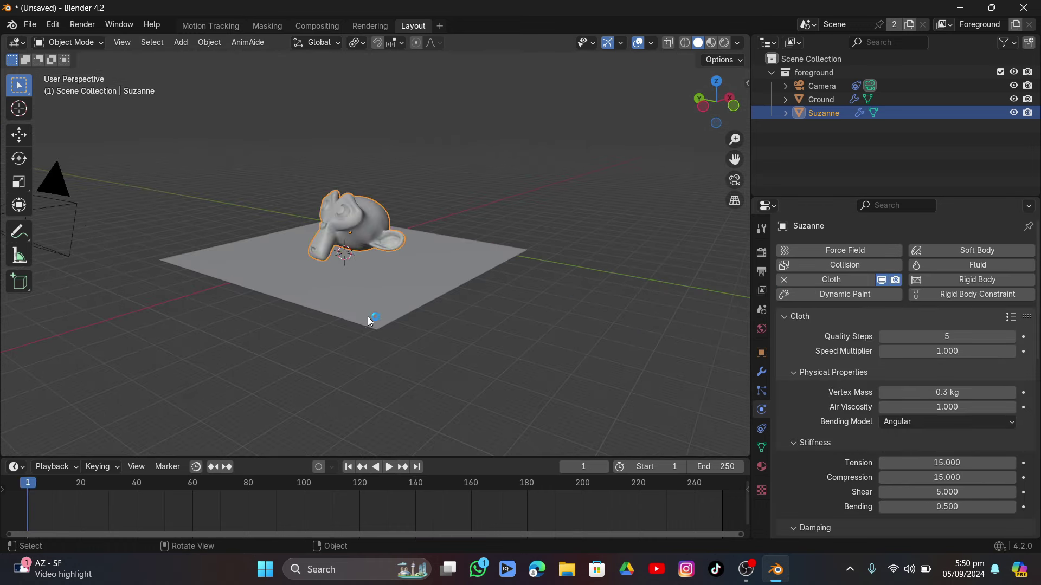
middle_drag(367, 317, 422, 315)
scroll(422, 315, up, 2)
key(space)
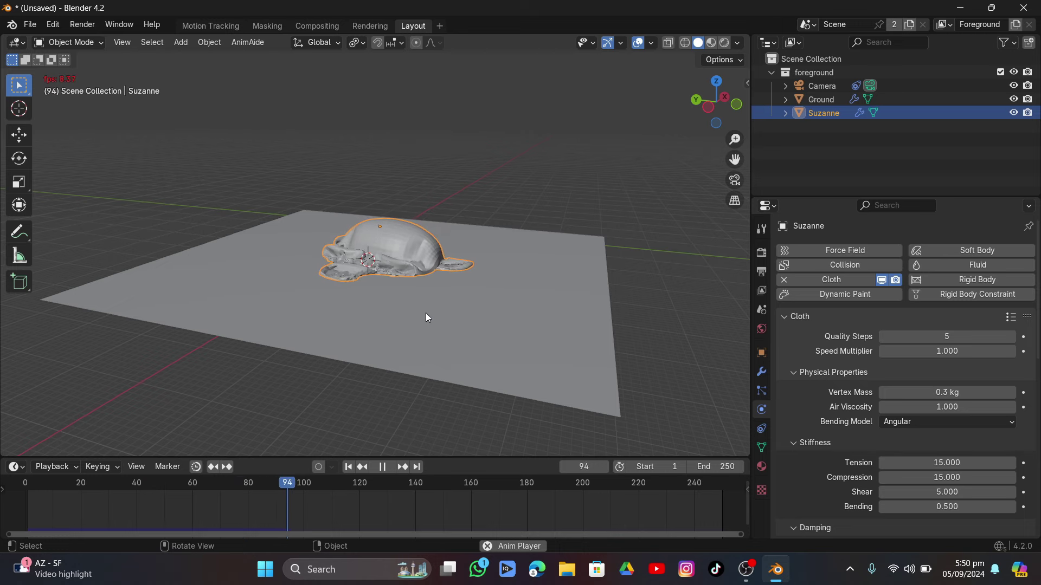
key(space)
middle_drag(426, 314, 437, 332)
scroll(456, 343, up, 3)
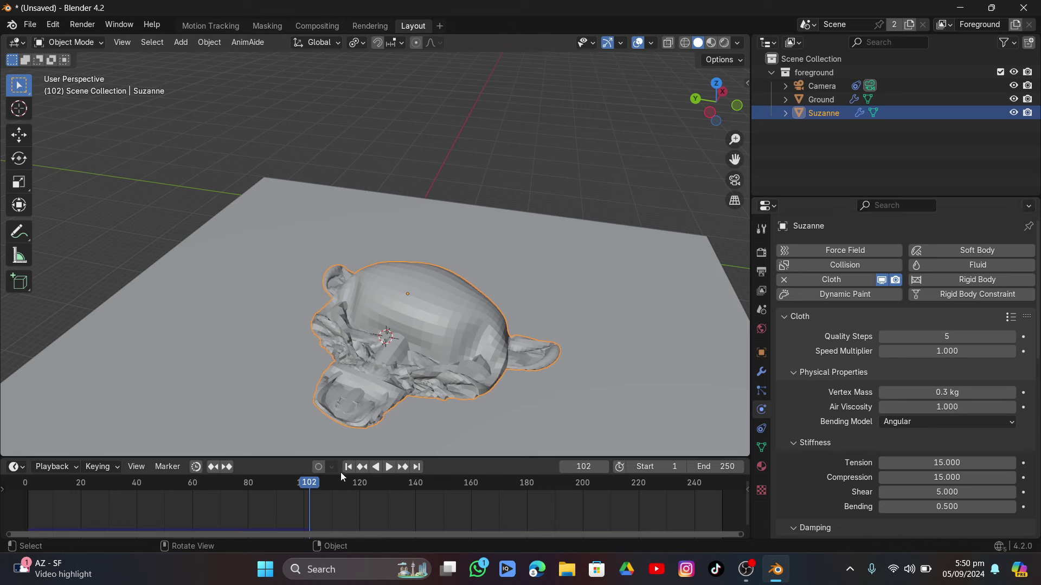
Return to the first frame and apply the Denim cloth preset to the monkey
key(shift+Left)
click(1010, 317)
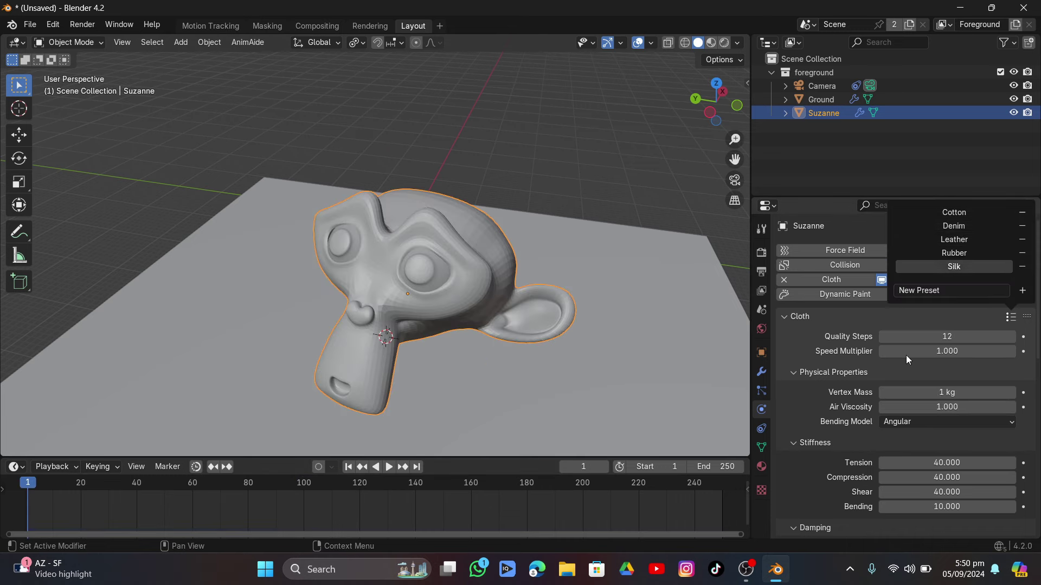
click(954, 225)
Enable Self Collisions in the monkey's cloth collision settings
scroll(867, 422, down, 10)
scroll(867, 421, down, 6)
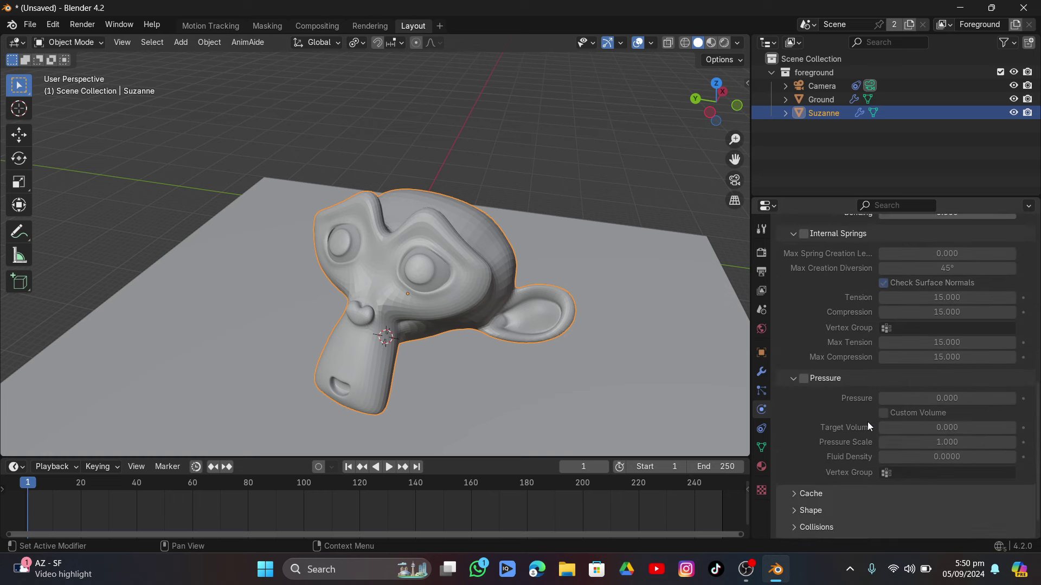
click(810, 480)
scroll(860, 469, down, 5)
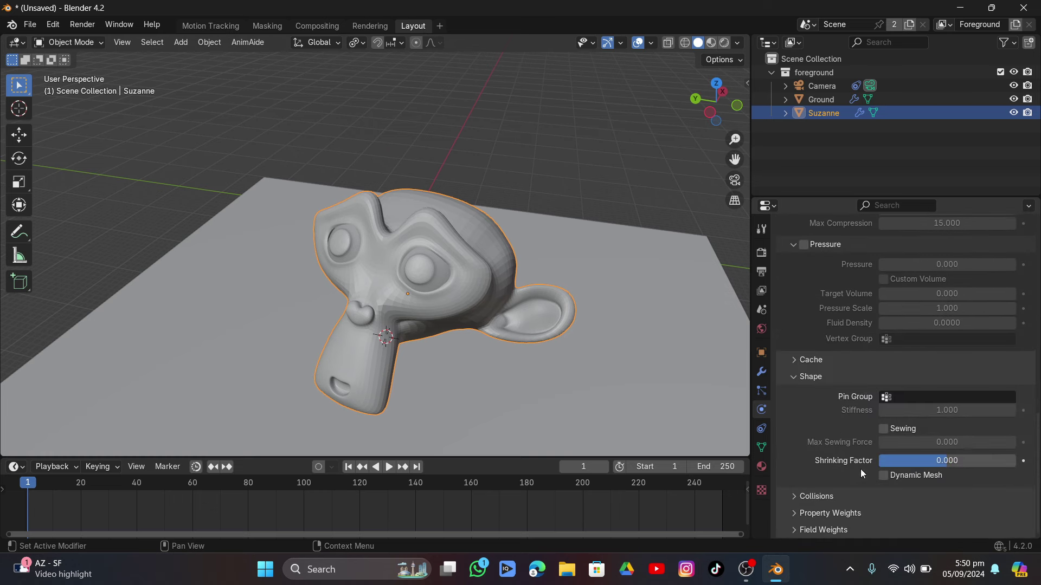
click(809, 495)
scroll(808, 477, down, 8)
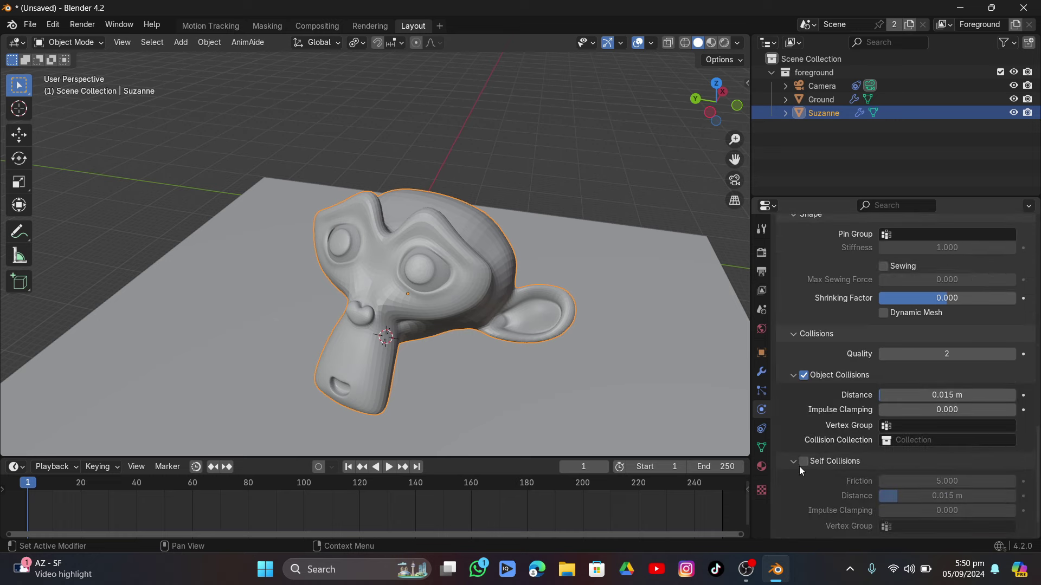
click(803, 462)
Save the Blender file as "Mian track" in the tutorial\48 folder
key(ctrl+s)
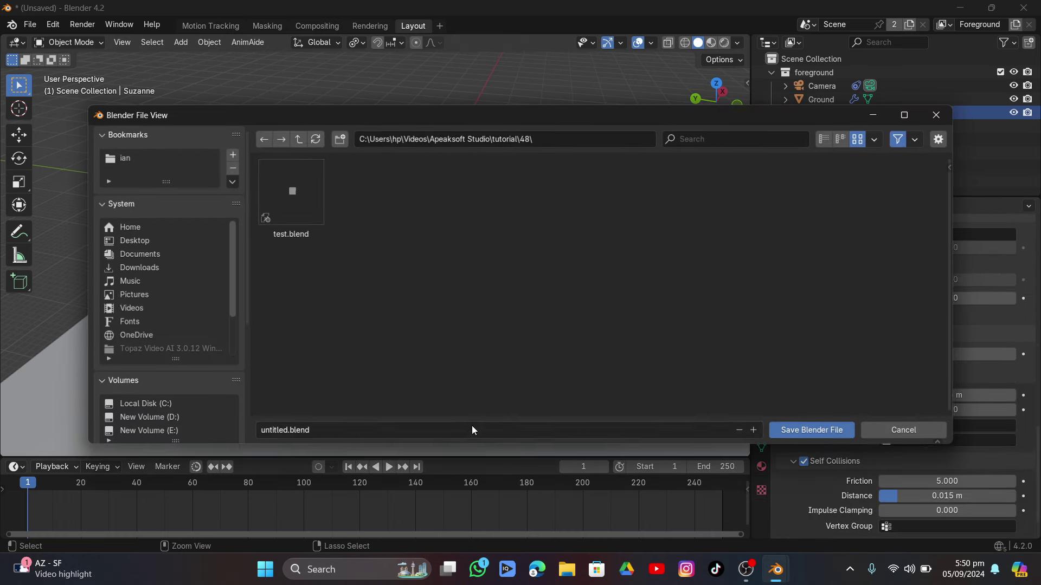
click(366, 428)
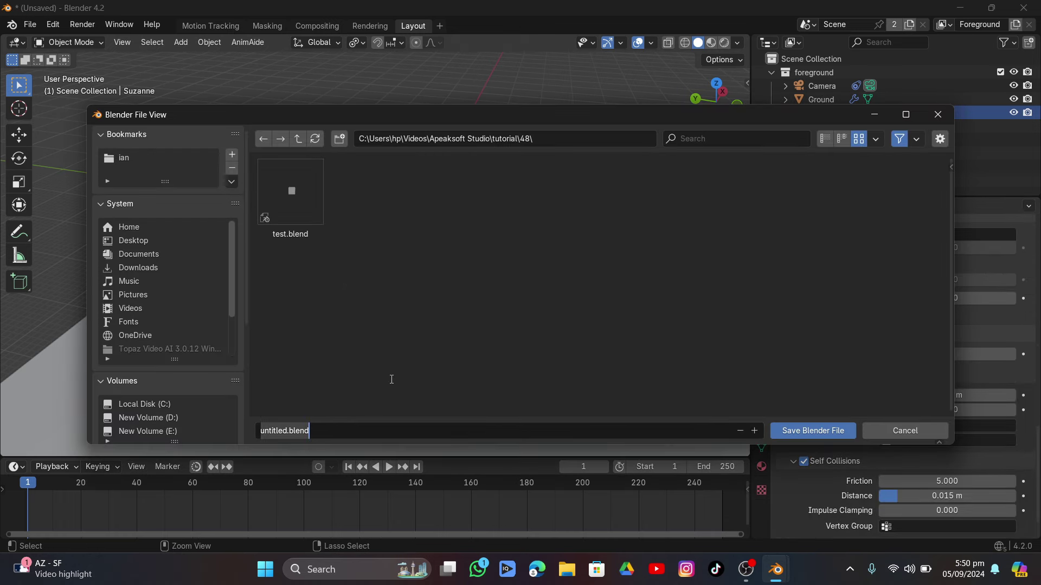
text(Mian track)
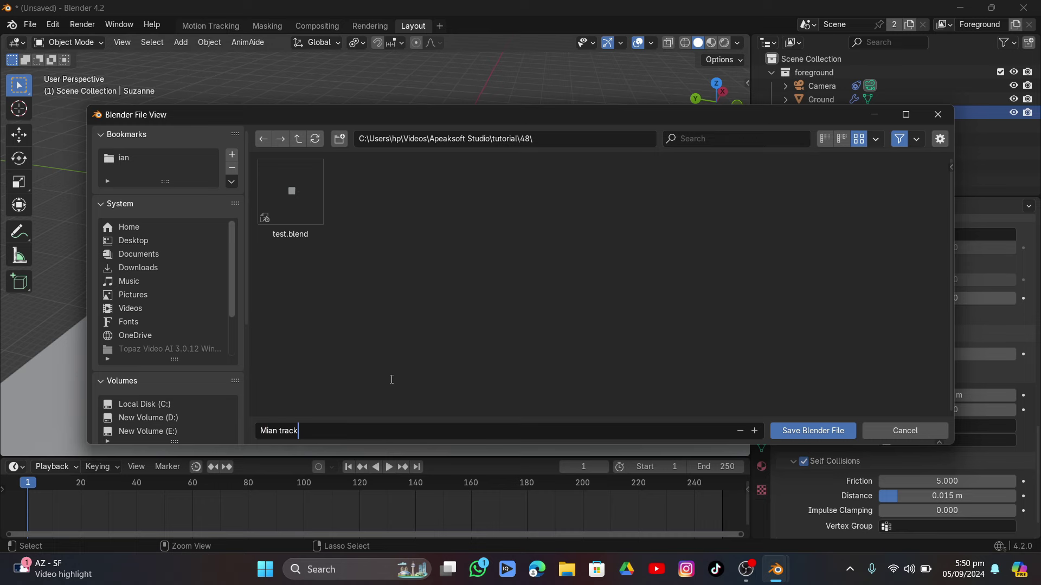
click(813, 430)
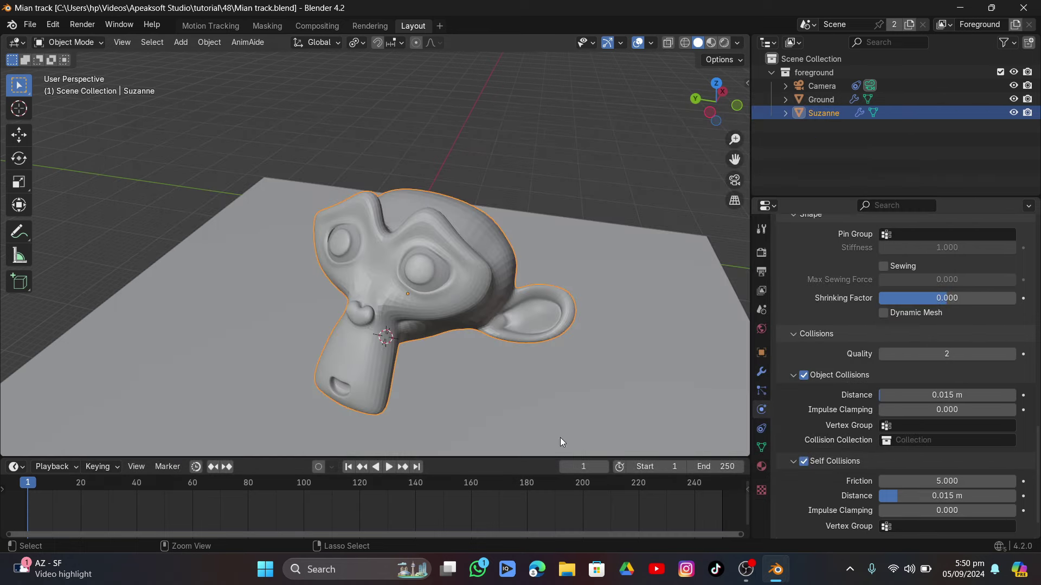
Play the cloth simulation from frame 1, stop it at frame 72 and inspect the collapsed monkey from a low angle
click(388, 468)
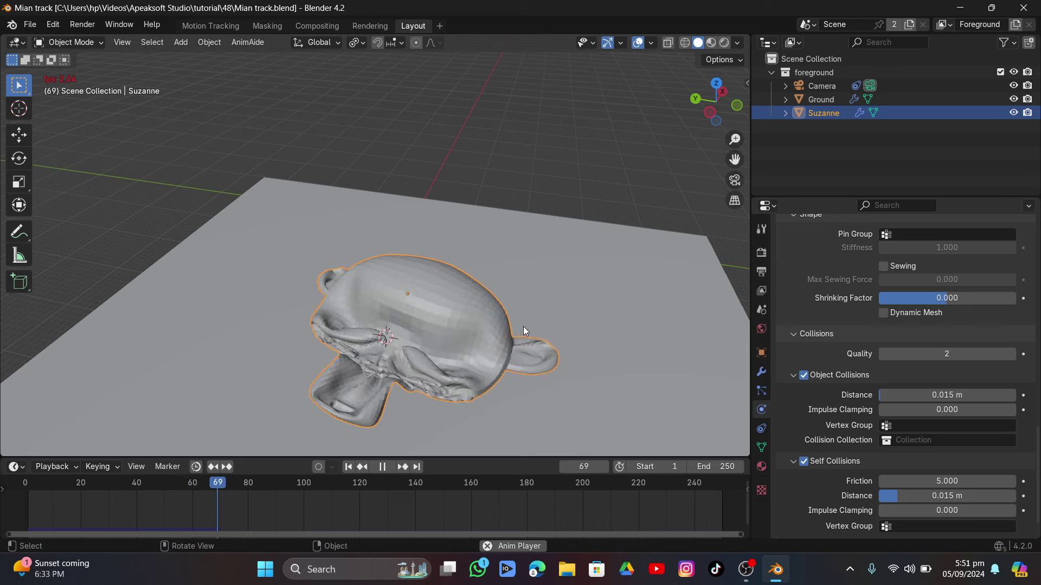
key(space)
middle_drag(524, 325, 451, 291)
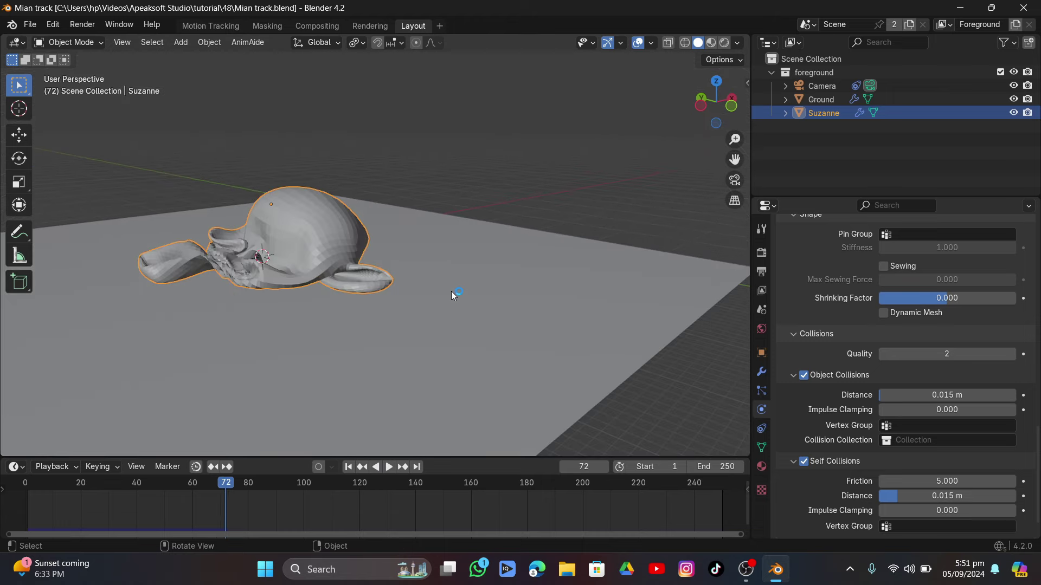
Shade the collapsed monkey smooth and view it from the front
right_click(351, 210)
click(352, 206)
middle_drag(402, 334, 496, 357)
Widen the modifier settings area and apply the monkey's Subdivision and Cloth modifiers at the current frame
click(761, 372)
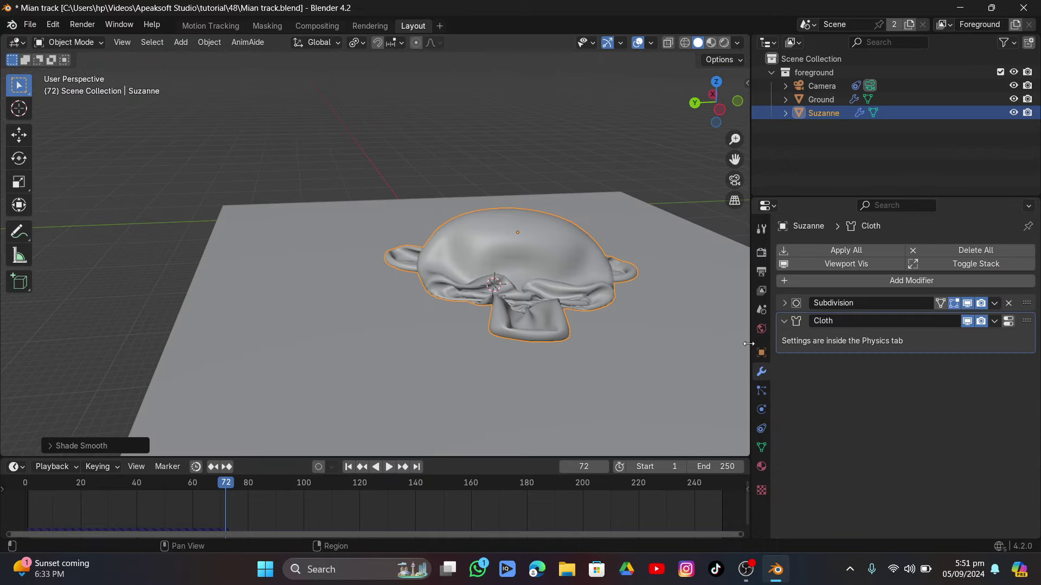
drag(751, 325, 715, 325)
click(994, 303)
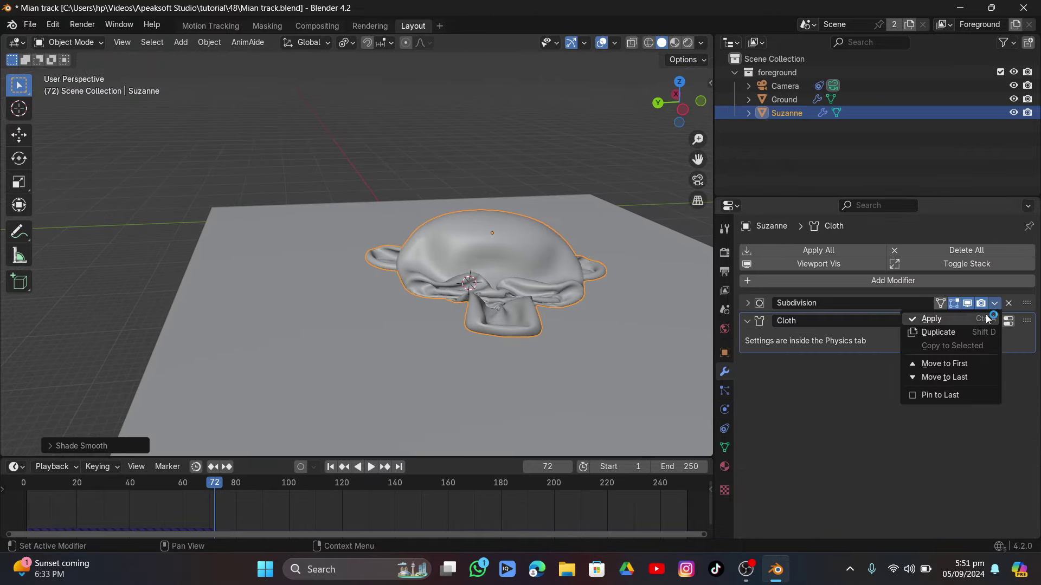
click(984, 318)
click(994, 304)
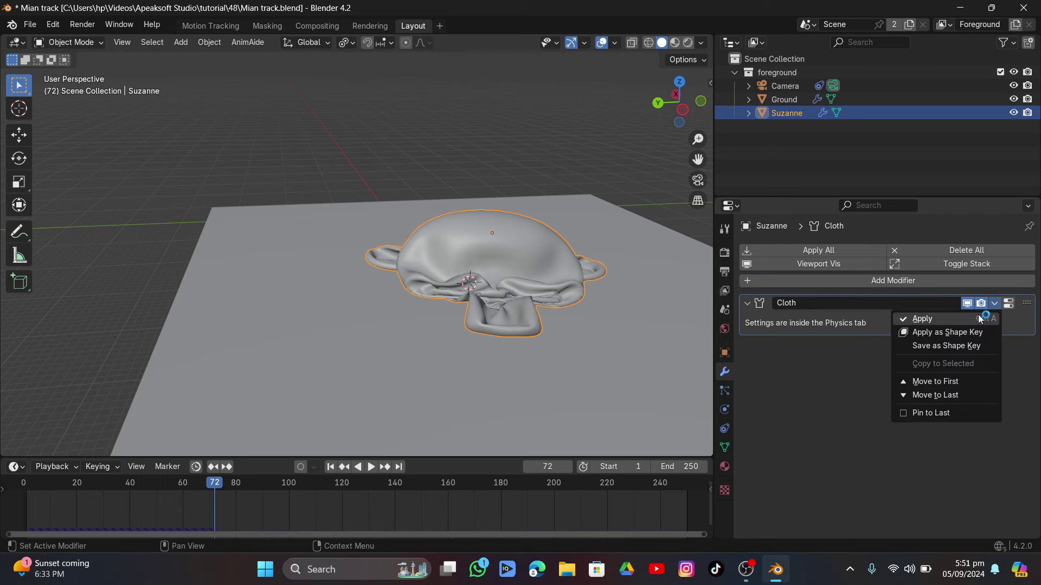
click(922, 319)
Scrub through the timeline to check the monkey's applied shape, view the whole ground plane and return to the first frame
drag(170, 478, 307, 501)
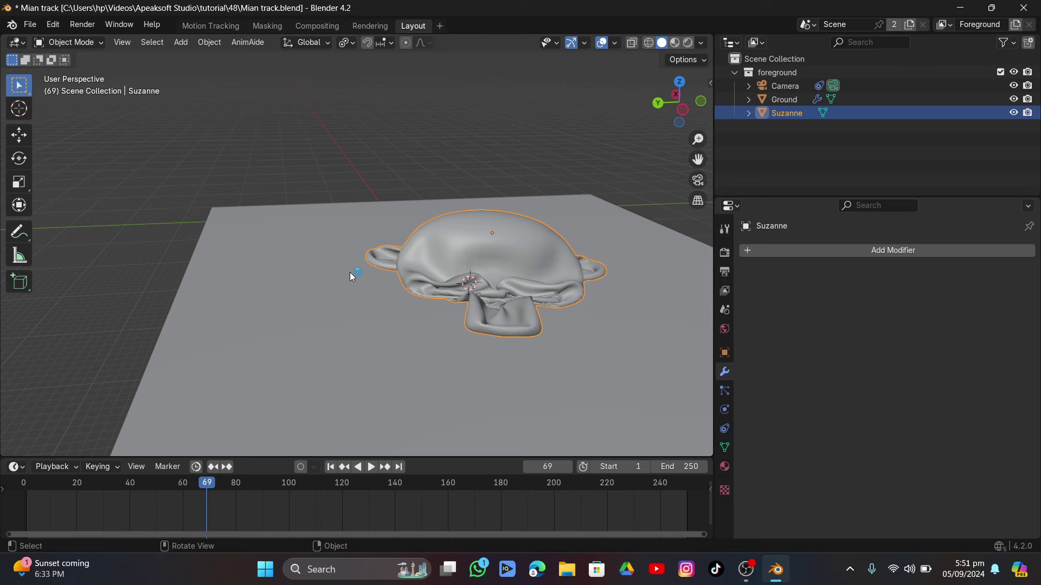
scroll(350, 272, down, 1)
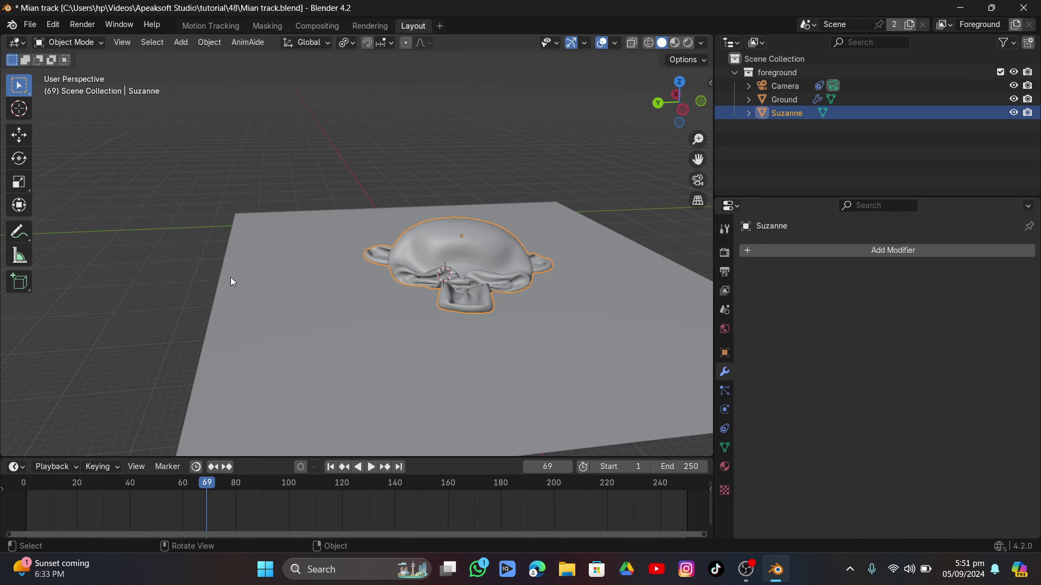
middle_drag(230, 277, 380, 294)
key(shift+Left)
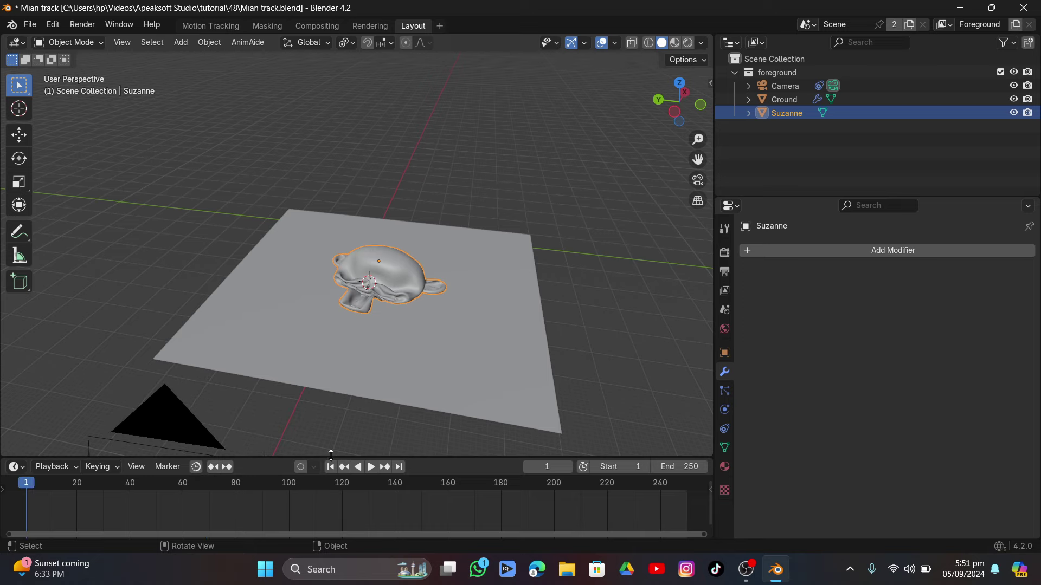
Add a cube mesh and scale it up until it is about as large as Suzanne
middle_drag(328, 451, 382, 369)
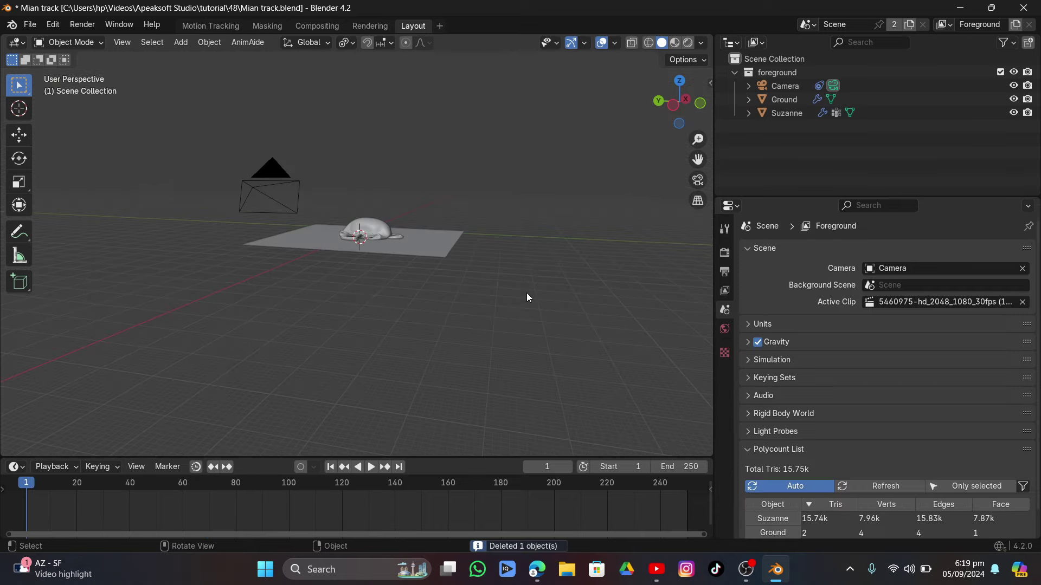
middle_drag(526, 294, 485, 282)
key(shift+a)
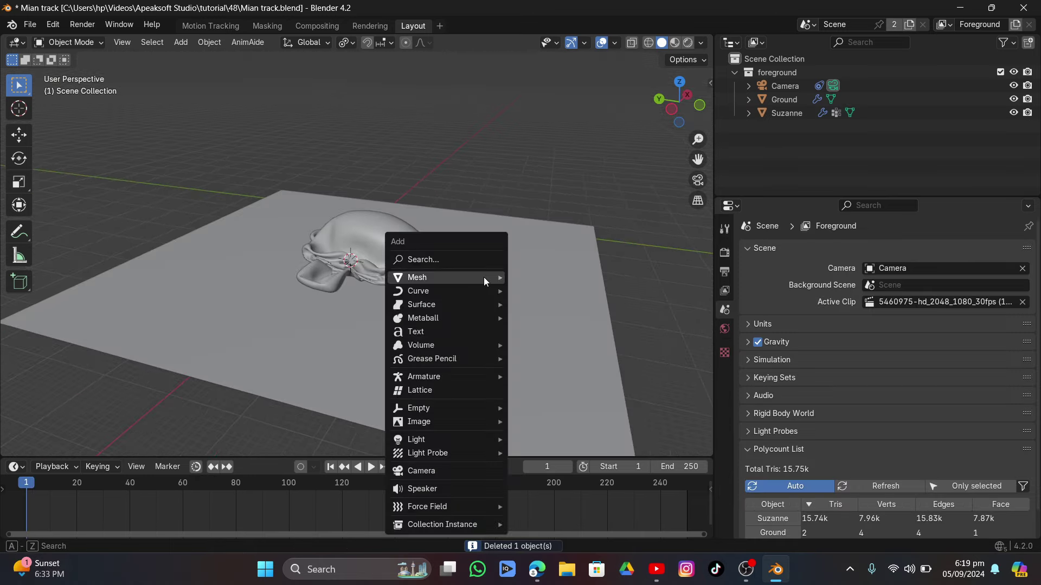
mouse_move(483, 277)
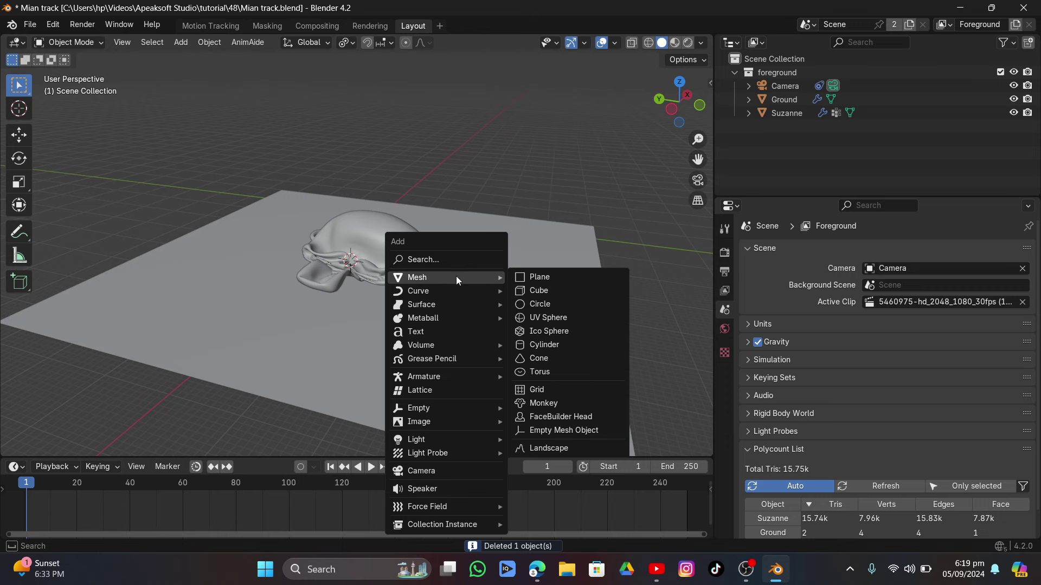
click(545, 293)
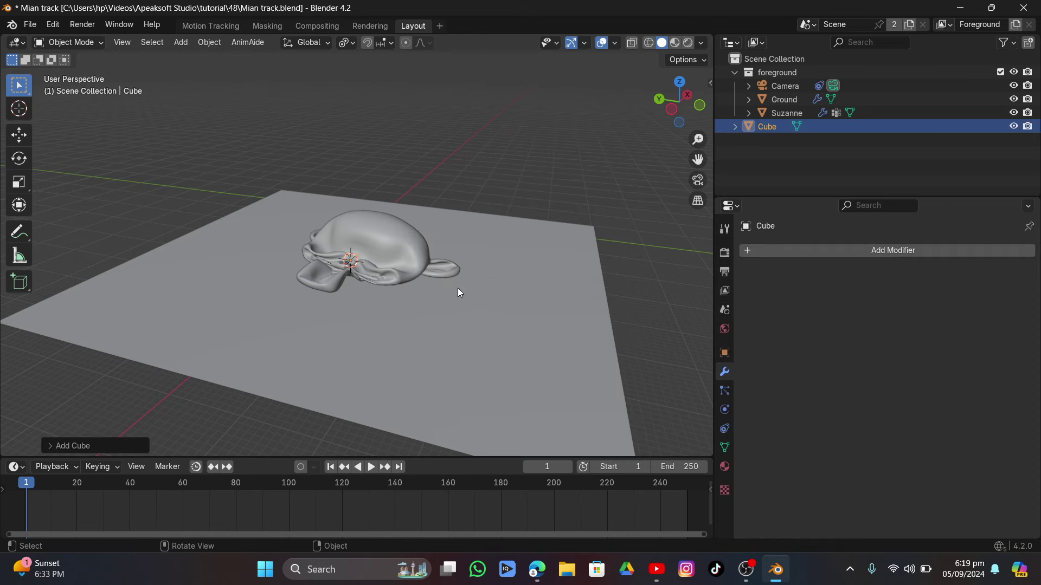
key(s)
click(608, 272)
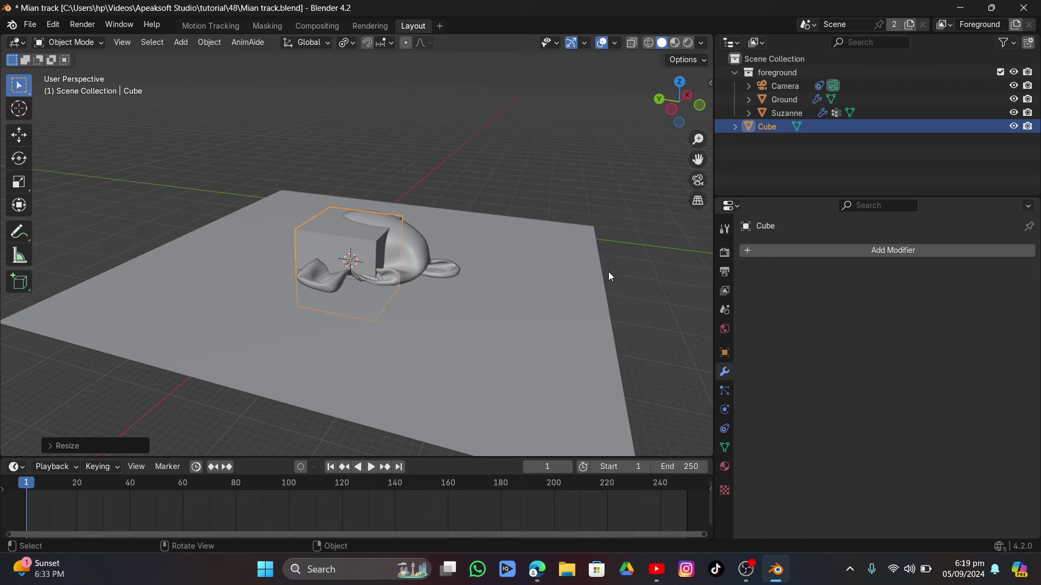
key(s)
click(106, 269)
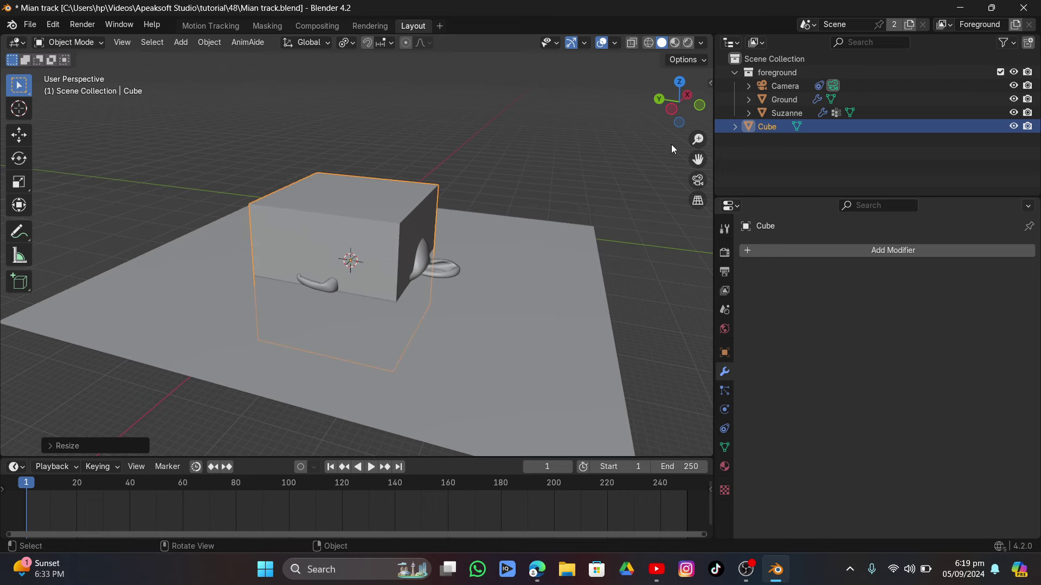
Move the cube directly above Suzanne in the left orthographic view and apply its scale
click(672, 111)
key(g)
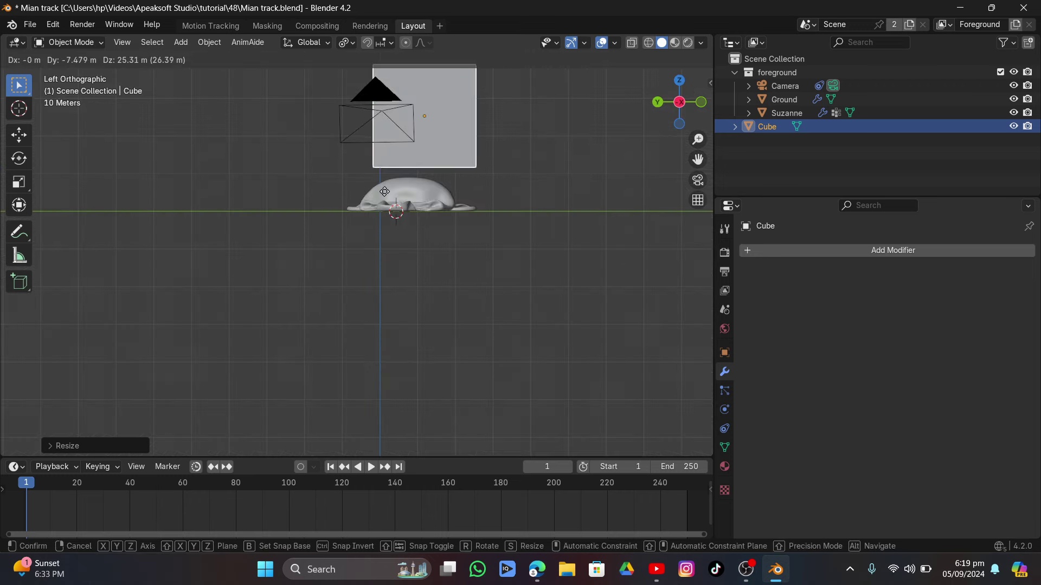
click(368, 197)
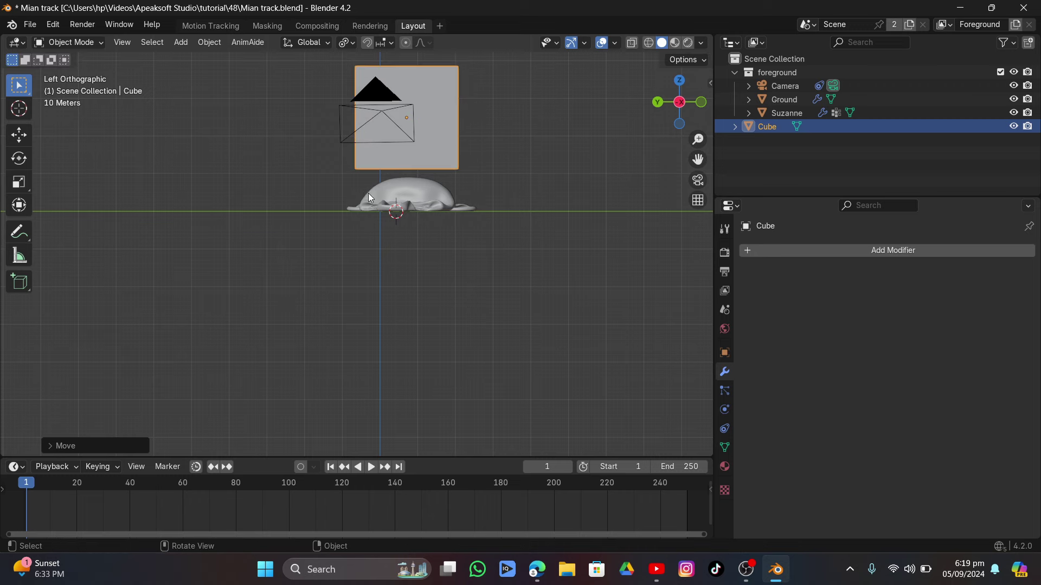
key(ctrl+a)
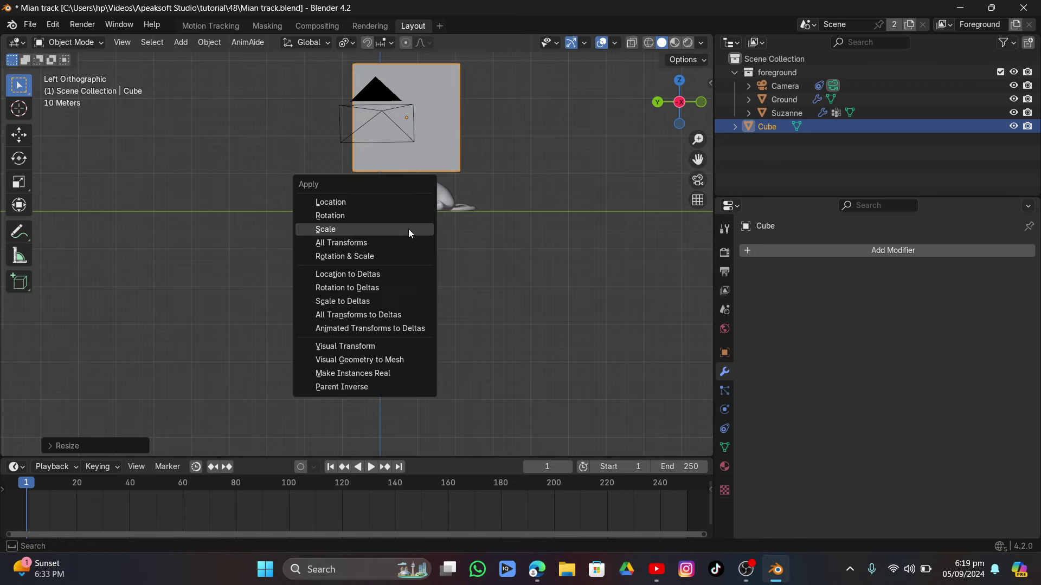
click(410, 228)
Change the cube's viewport display from textured to a box outline only
scroll(450, 230, down, 1)
middle_drag(451, 229, 421, 238)
middle_drag(392, 242, 393, 243)
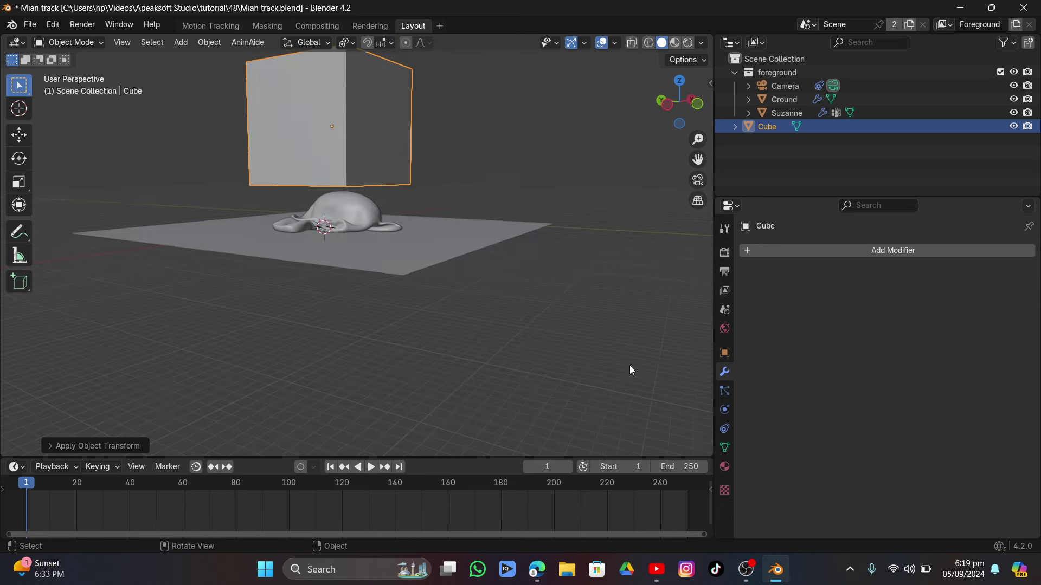
click(725, 353)
scroll(833, 491, down, 12)
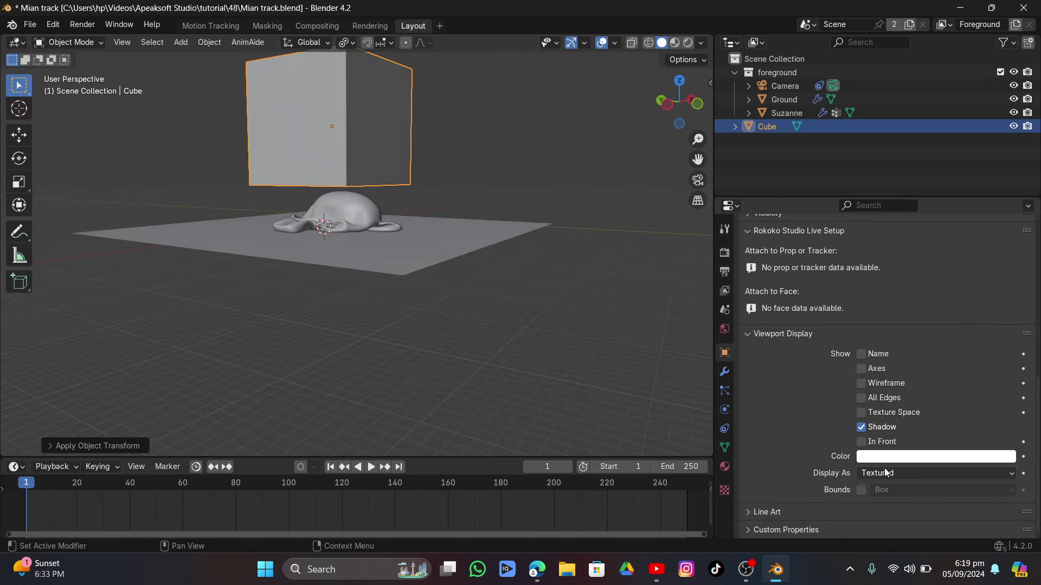
click(893, 473)
click(876, 489)
Remove the Cloth and Dynamic Paint physics from Suzanne
middle_drag(361, 325, 382, 253)
click(383, 256)
click(725, 372)
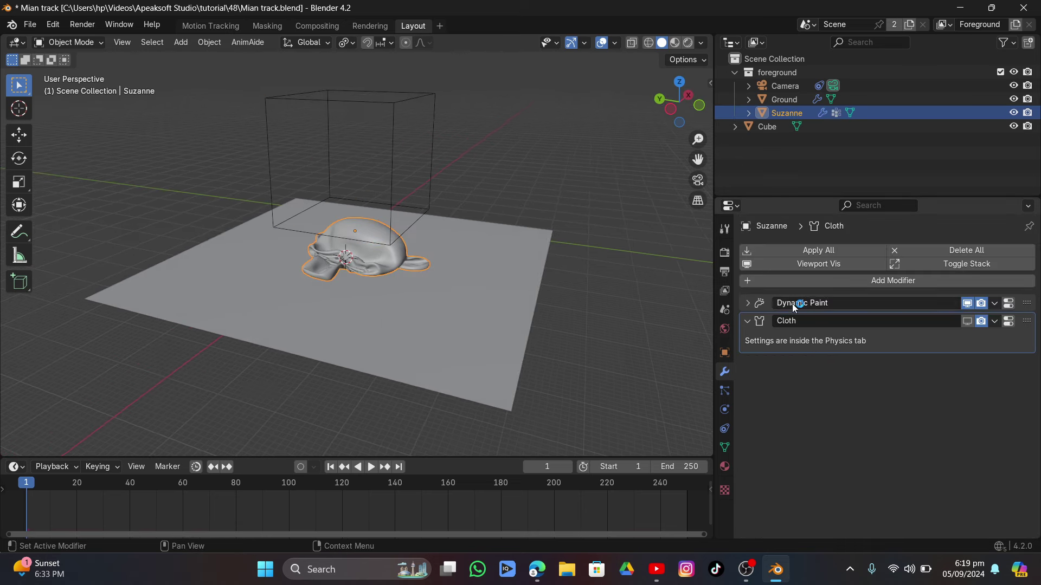
click(723, 412)
click(747, 279)
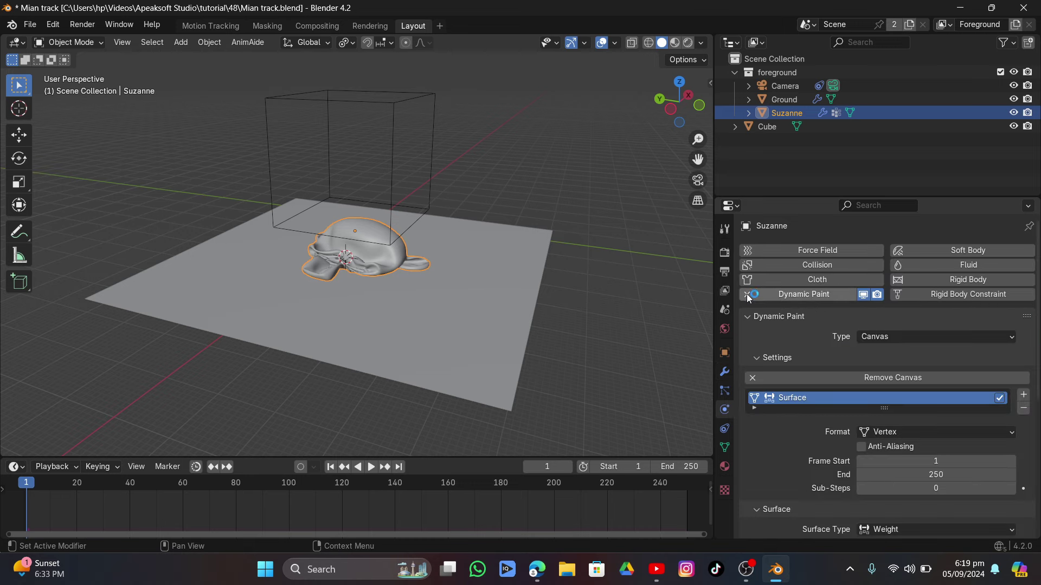
click(747, 295)
Add a Vertex Weight Proximity modifier to Suzanne
click(725, 372)
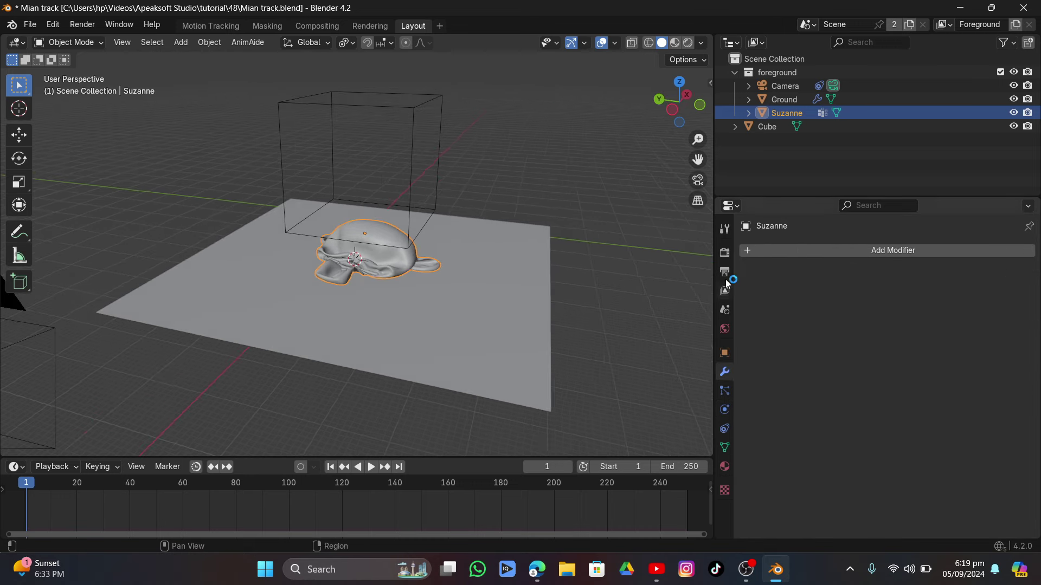
click(769, 251)
mouse_move(748, 251)
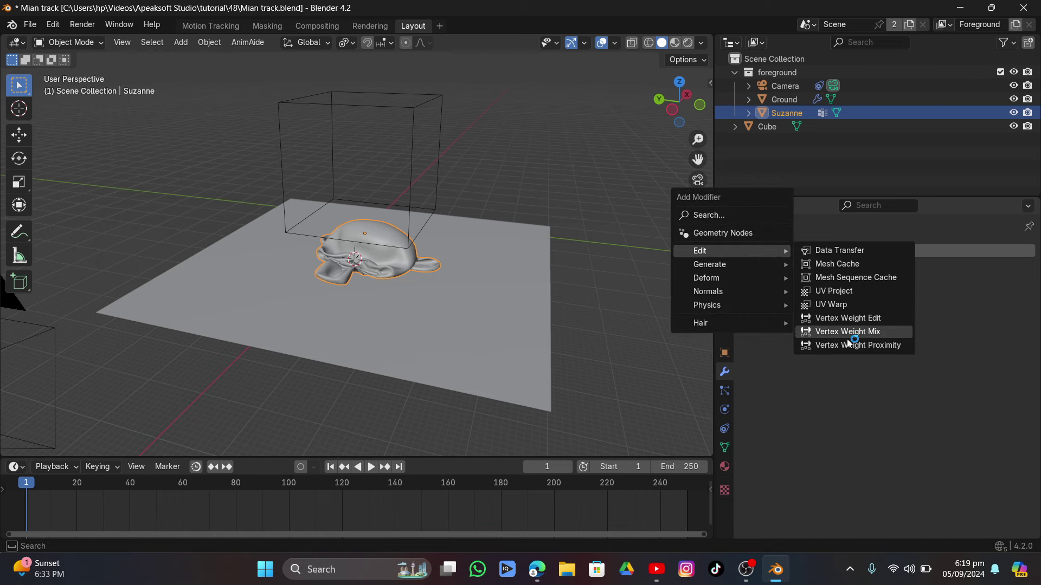
click(849, 346)
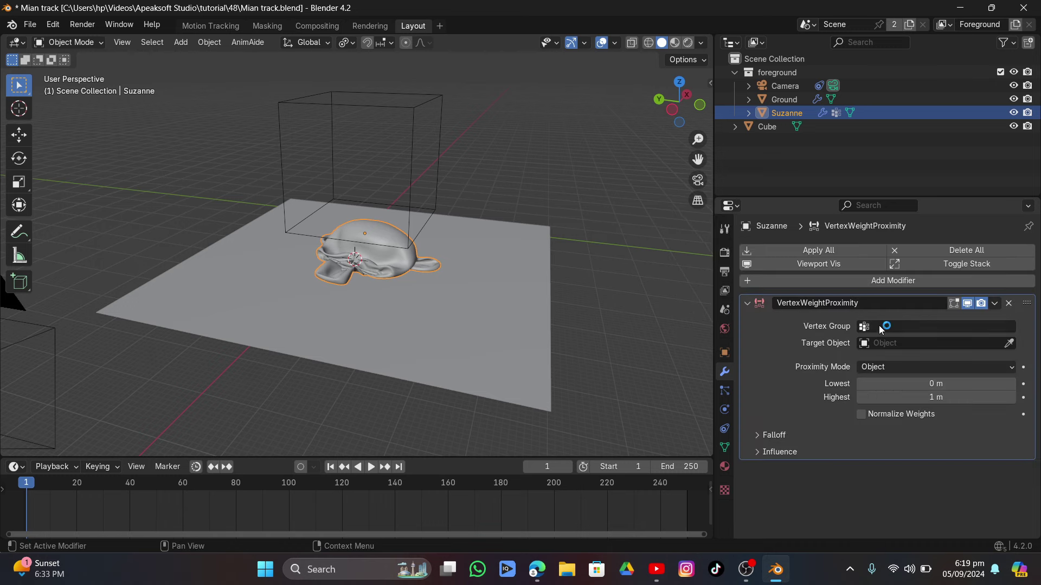
click(879, 326)
click(881, 347)
Replace Suzanne's dp_weight vertex group with a new group and assign all vertices to it at weight 1.000
click(724, 447)
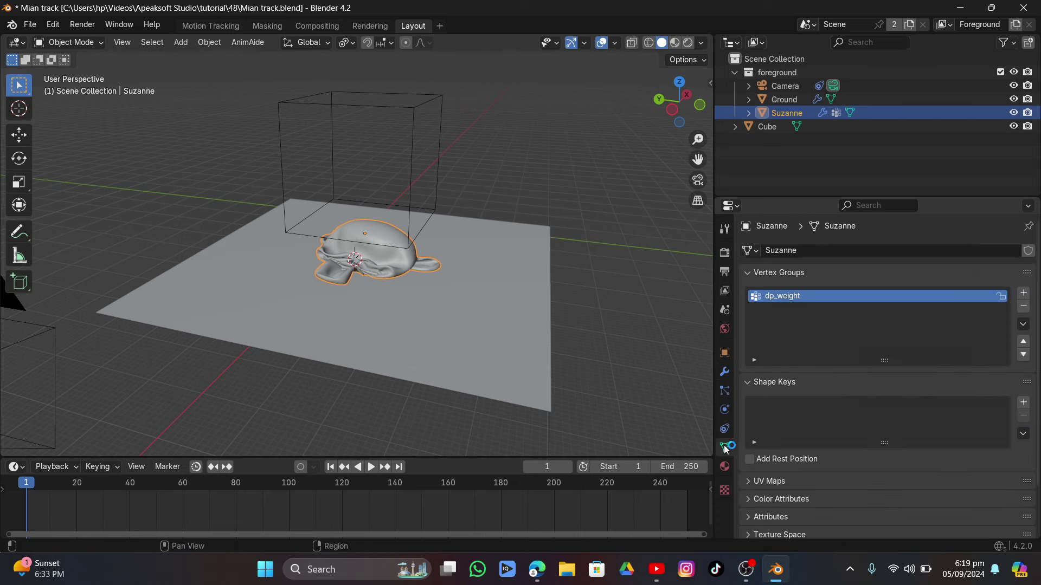
click(1024, 308)
key(Tab)
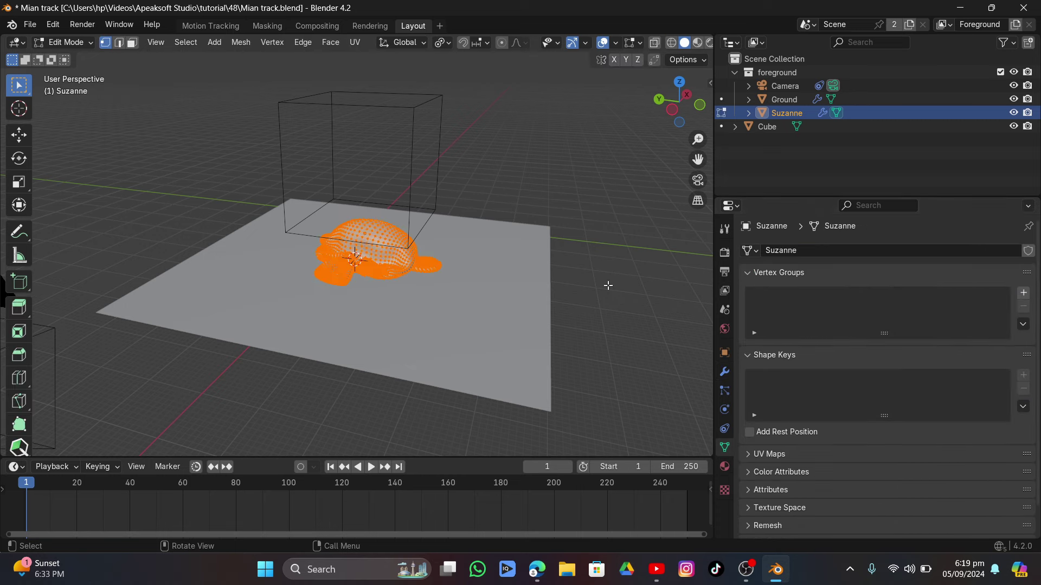
click(1023, 293)
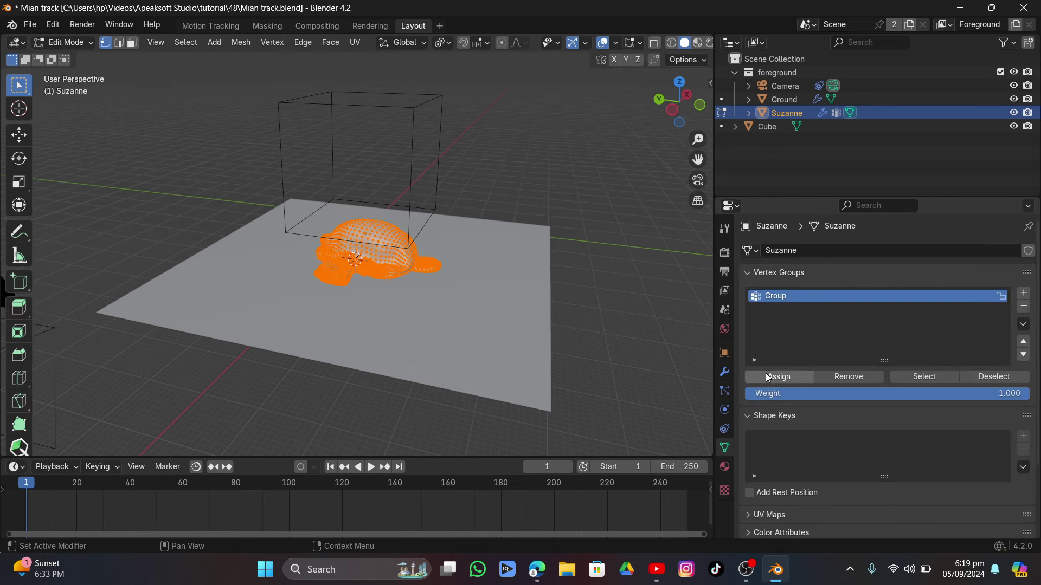
click(777, 377)
key(Tab)
Set the proximity modifier's vertex group to Group, its target object to Cube and its proximity mode to Geometry
click(725, 372)
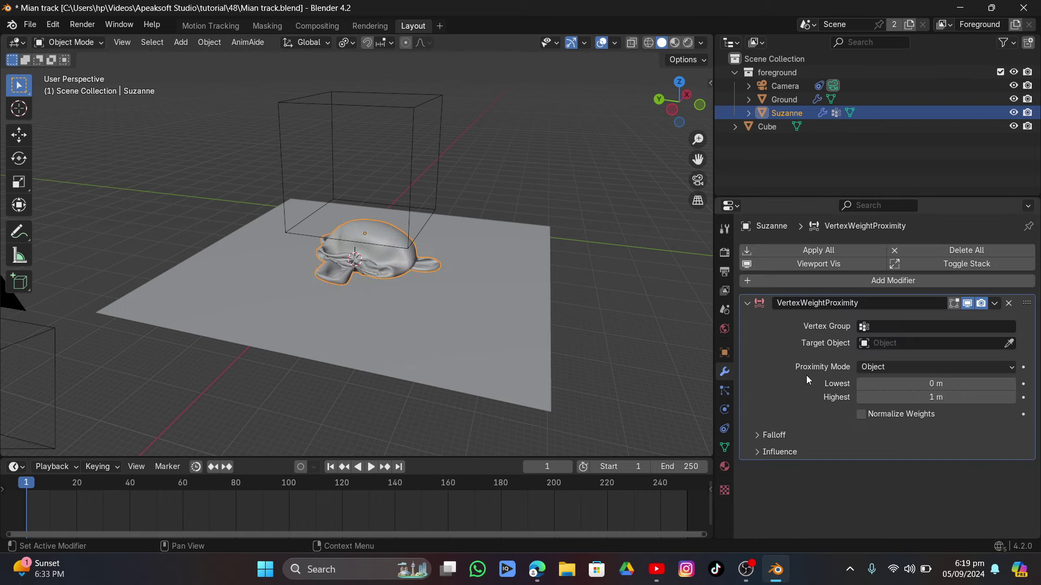
click(895, 327)
click(889, 348)
click(887, 344)
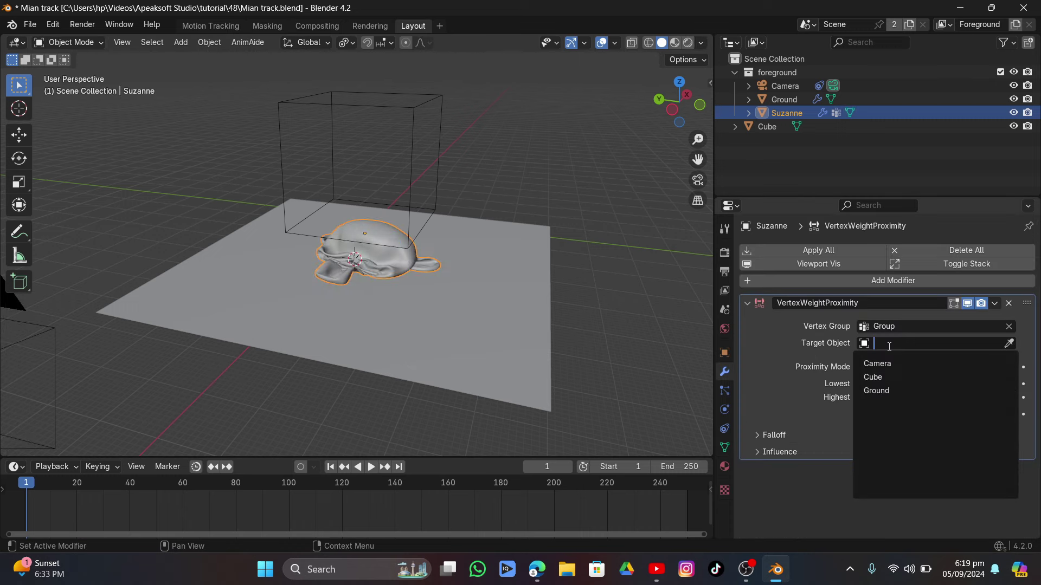
click(881, 376)
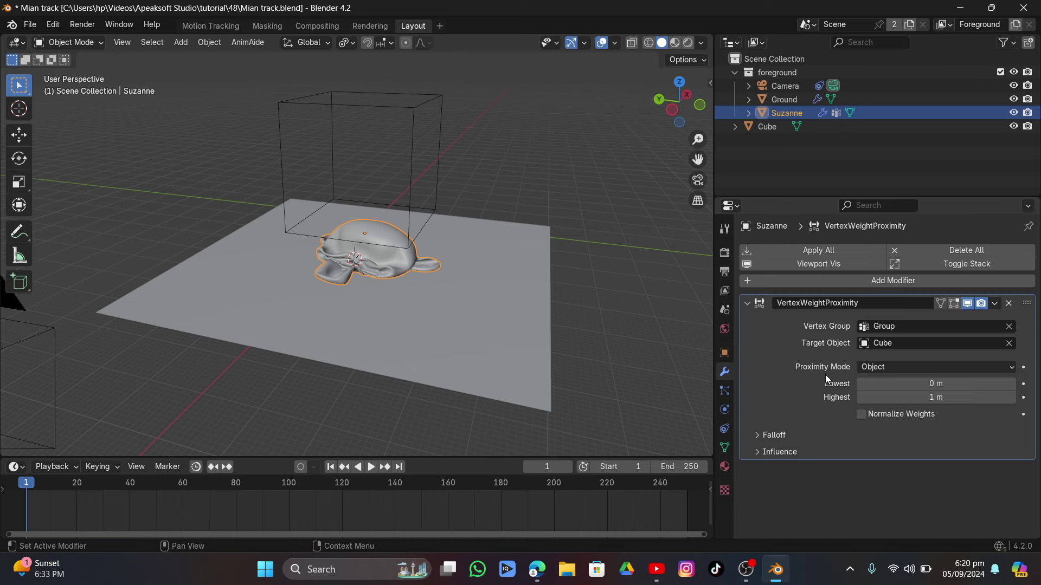
click(895, 366)
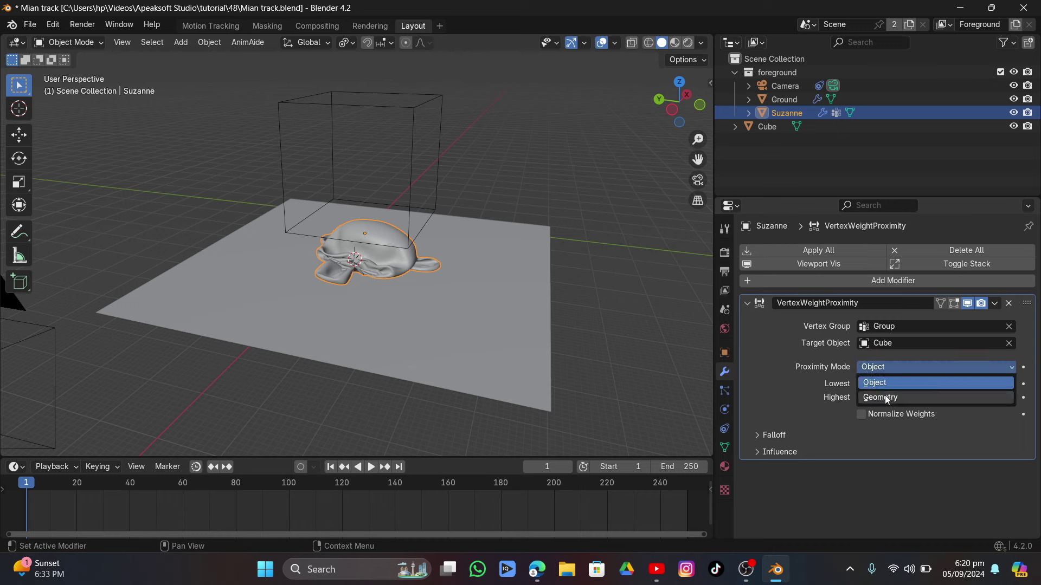
click(887, 398)
Inspect Suzanne's vertex weights in Weight Paint mode and return to Object Mode
click(78, 44)
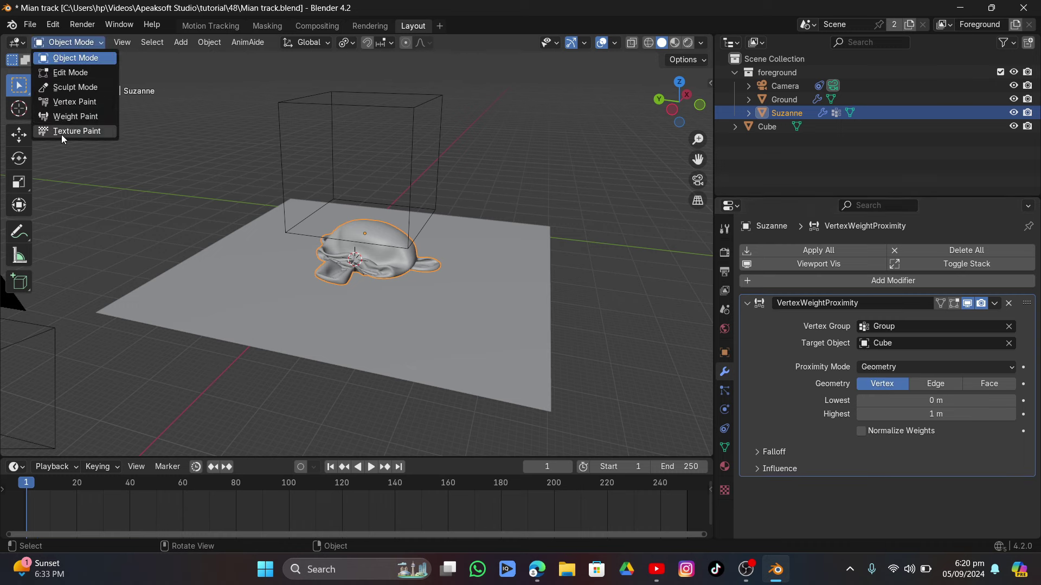
click(69, 116)
click(64, 43)
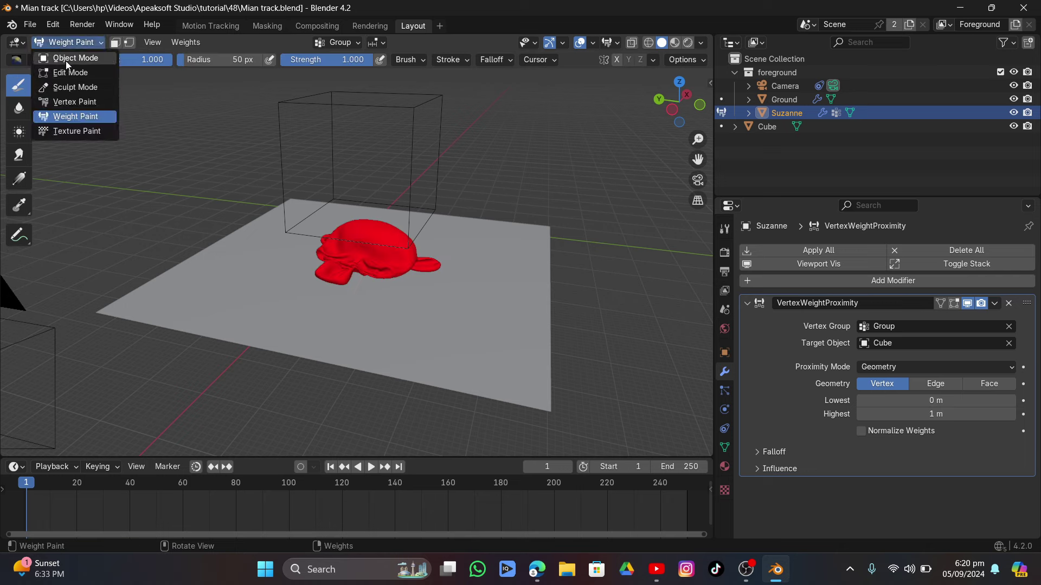
click(65, 58)
Set the modifier's lowest distance to 6.7 m and highest to 8.6 m, and check the result in Weight Paint mode
mouse_move(922, 400)
mouse_down()
mouse_move(946, 402)
mouse_move(927, 414)
mouse_up()
click(69, 43)
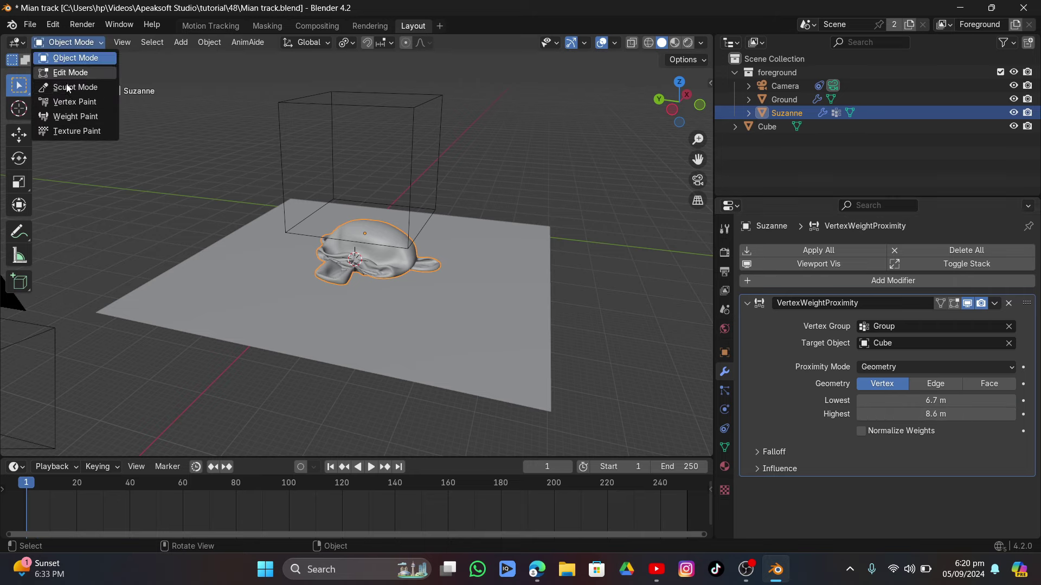
click(69, 118)
middle_drag(205, 197, 47, 44)
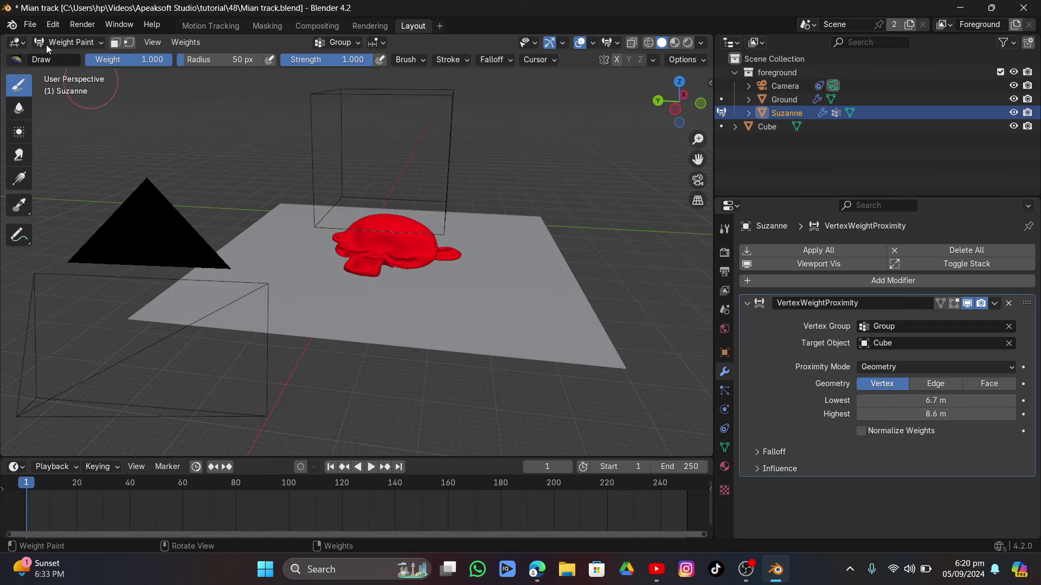
click(47, 40)
click(52, 61)
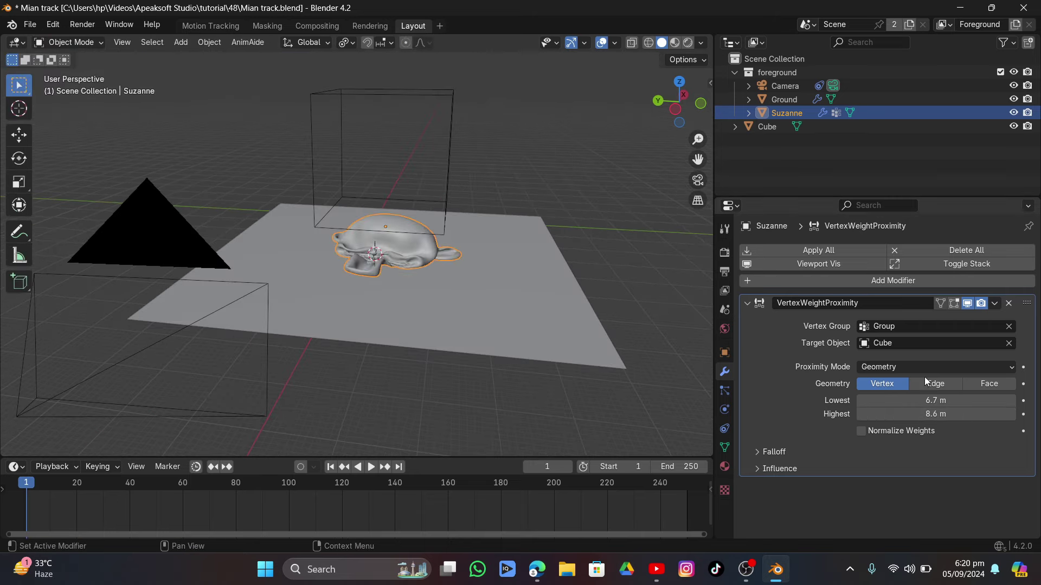
Raise the modifier's highest distance to 58 m and check the weight gradient in Weight Paint mode
drag(936, 413, 971, 414)
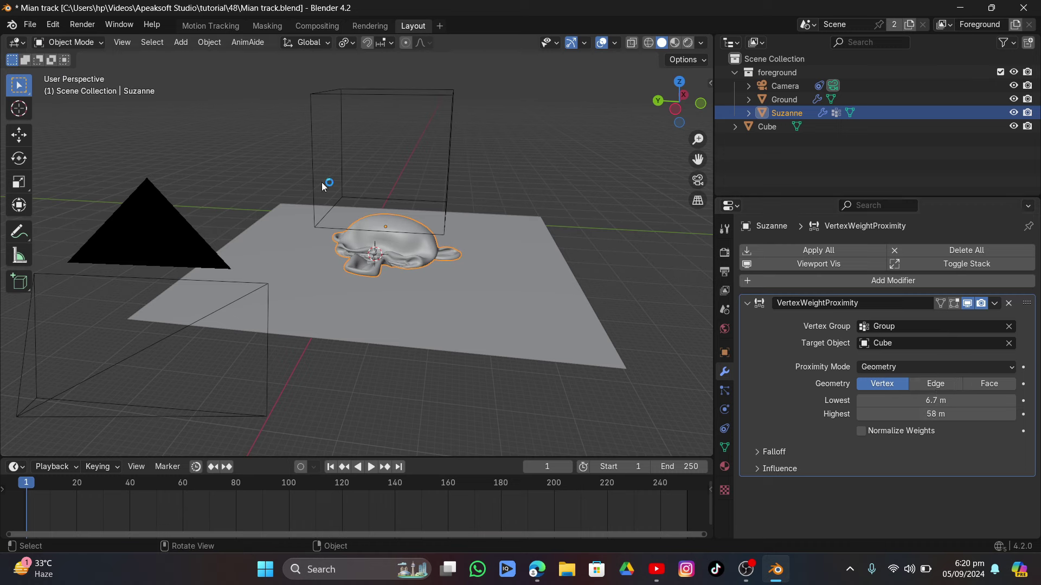
click(69, 43)
click(54, 118)
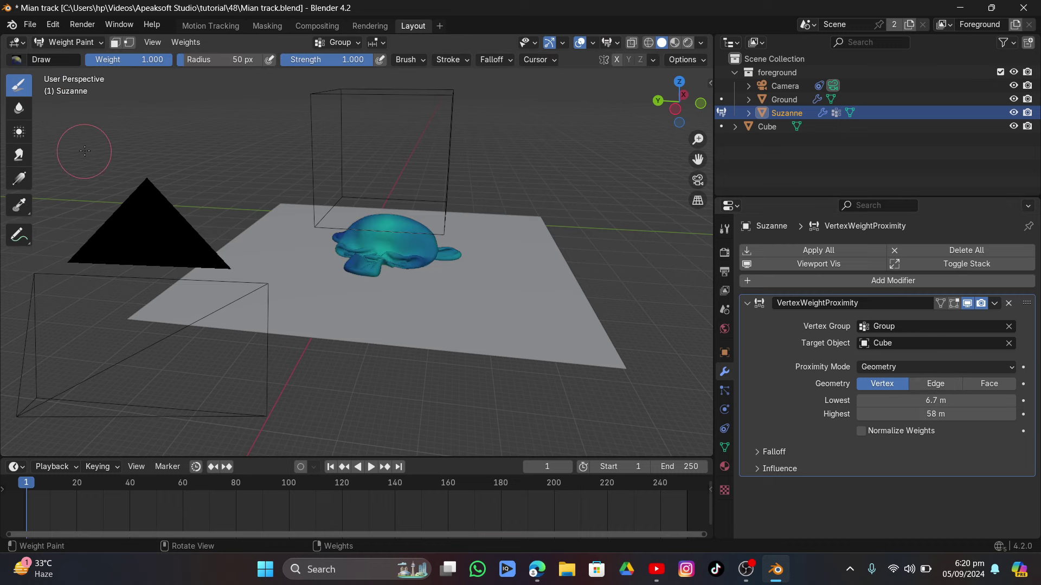
click(57, 47)
click(57, 60)
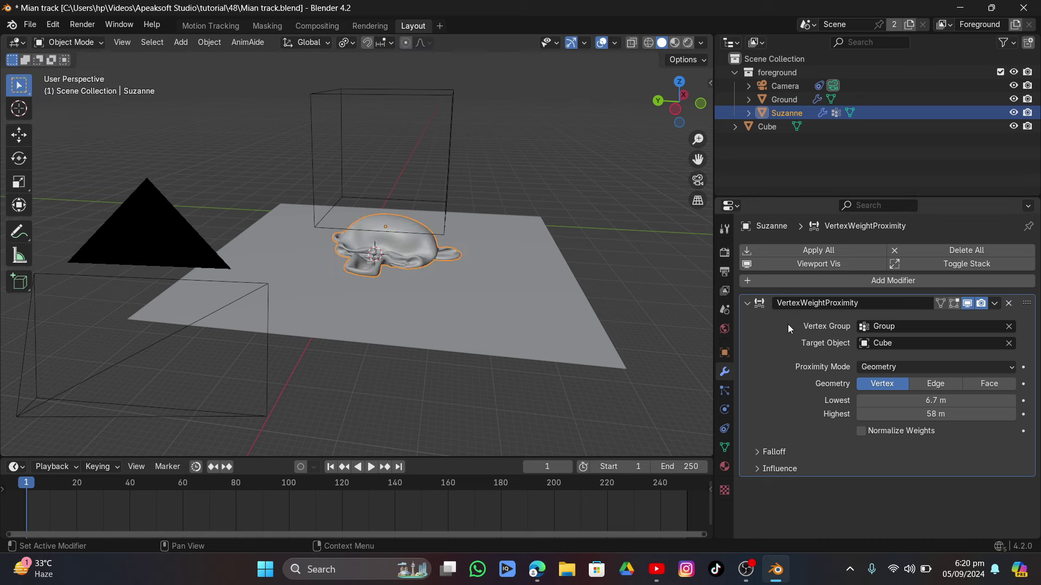
Set the modifier's lowest and highest distances to 1 m and keyframe both at frame 1
drag(940, 401, 937, 414)
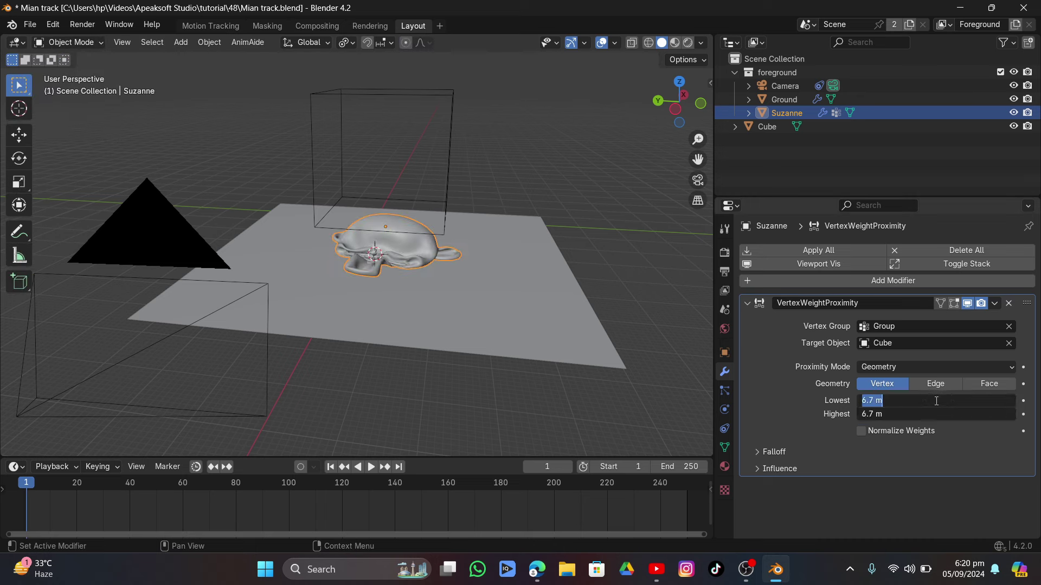
key(Return)
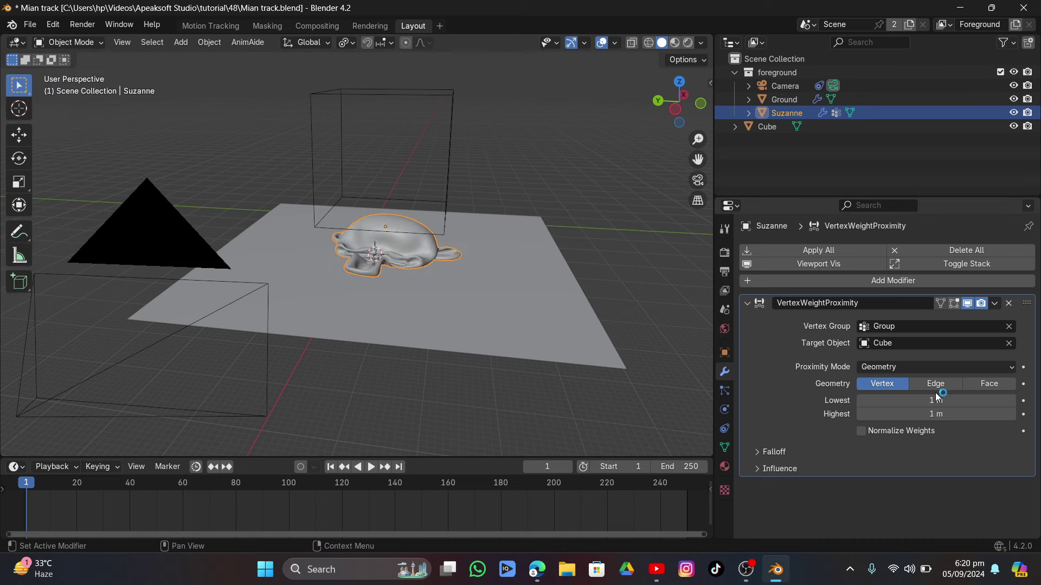
click(1023, 401)
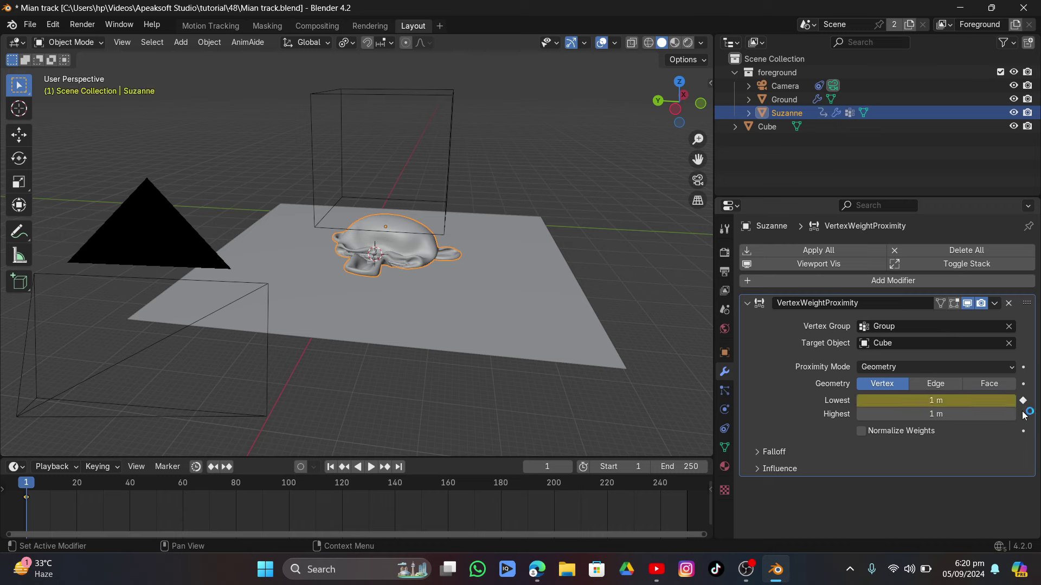
click(1022, 414)
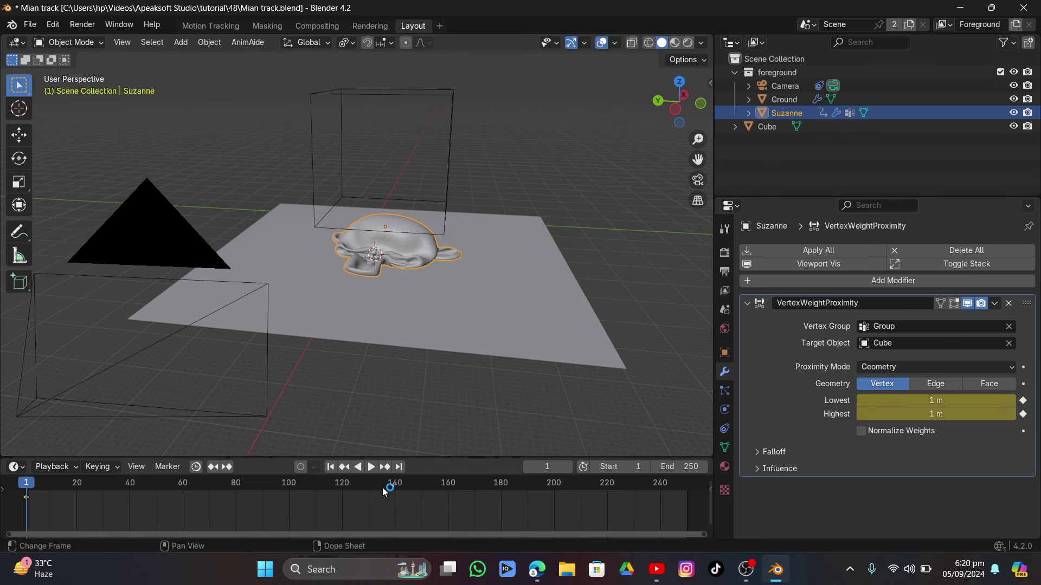
Set the modifier's lowest and highest distances to 100 m and keyframe both at frame 200
click(553, 483)
key(space)
key(space)
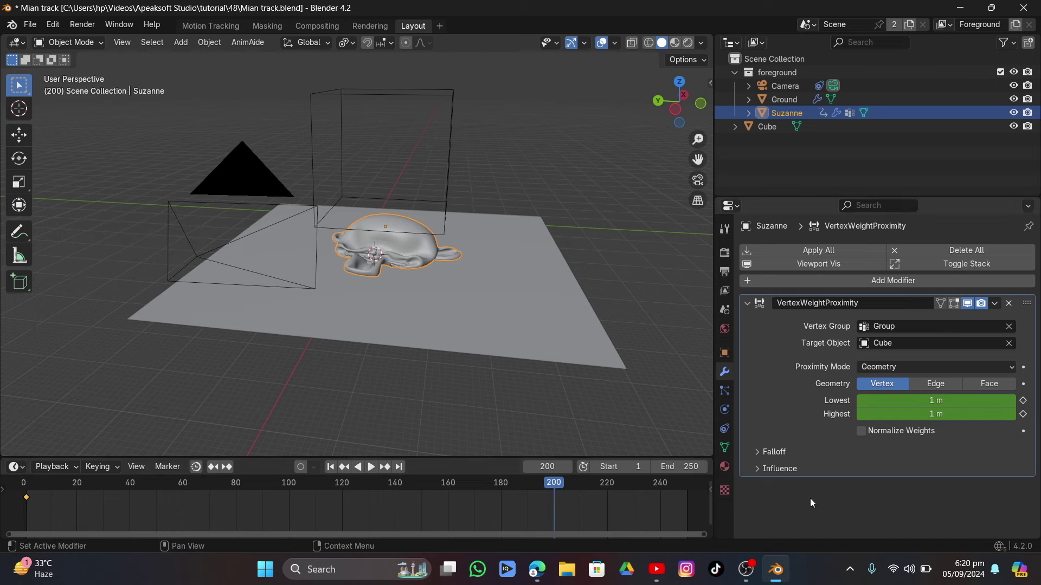
click(949, 399)
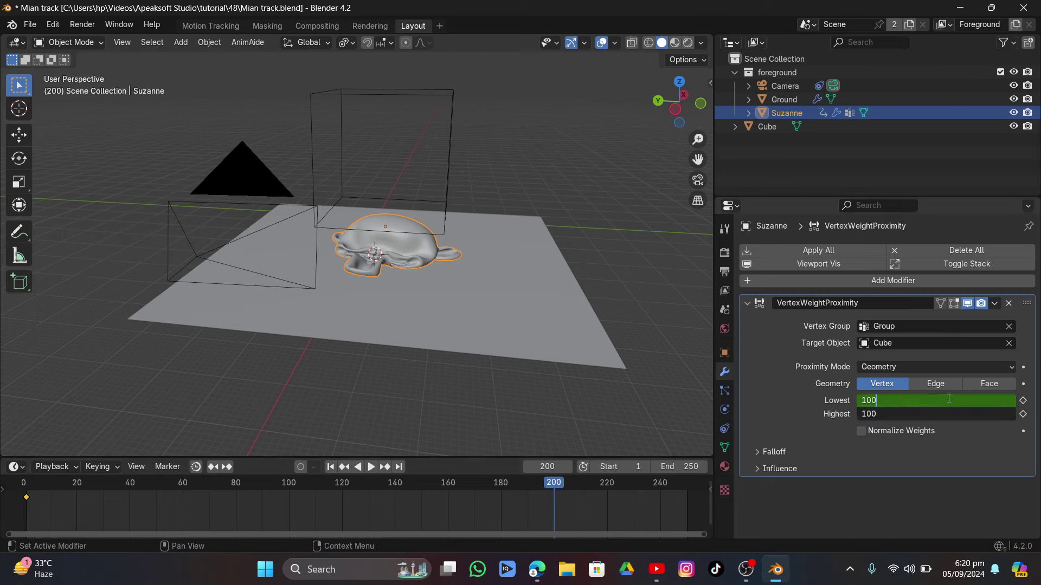
key(Return)
click(1022, 401)
click(1023, 414)
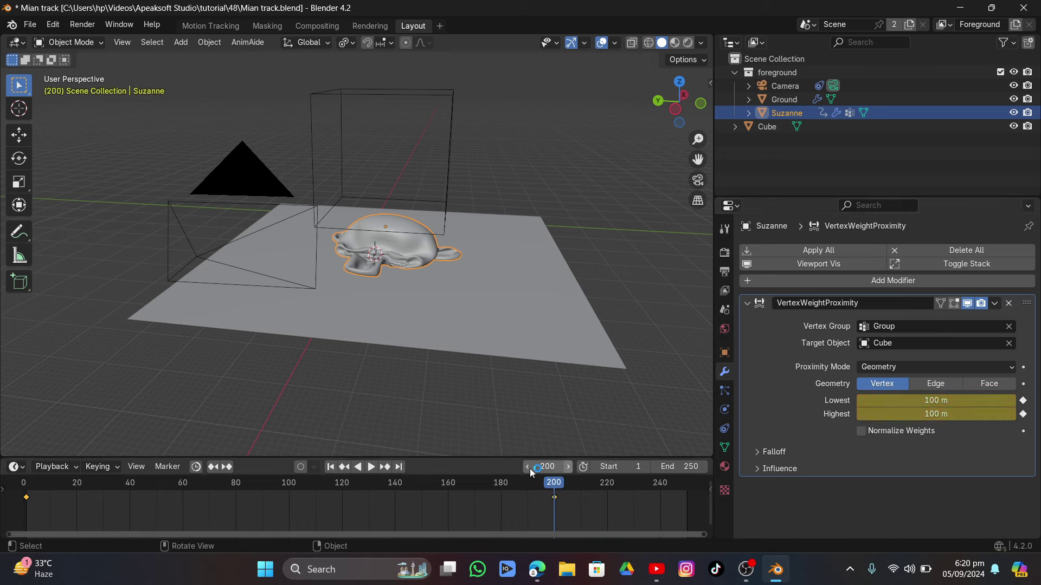
Check the animated weights on Suzanne in Weight Paint mode by scrubbing the timeline and viewing the head from another side
click(78, 42)
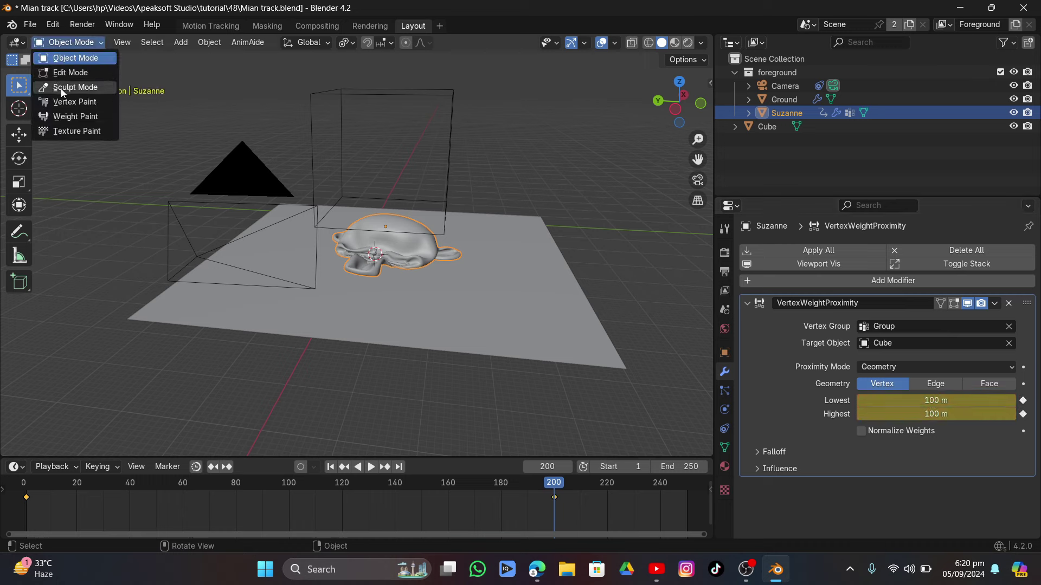
click(71, 117)
drag(610, 504, 151, 528)
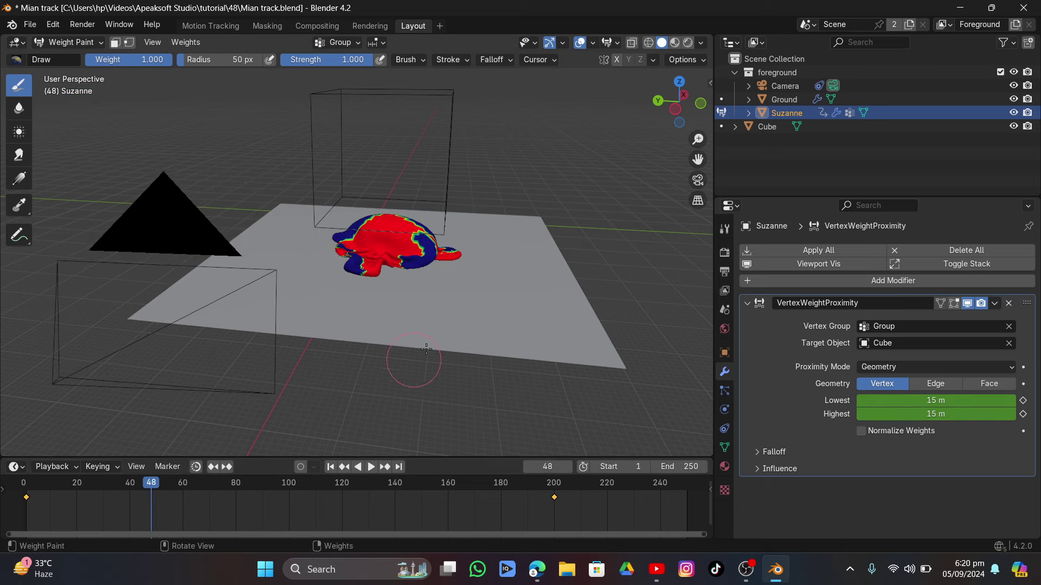
middle_drag(304, 347, 344, 343)
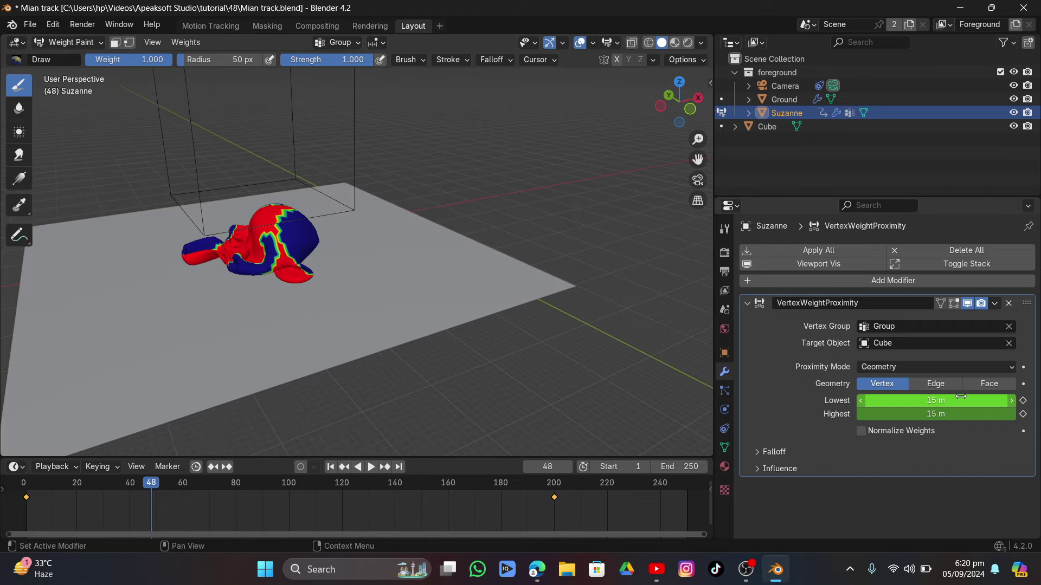
Try Edge as the modifier's proximity geometry, switch it to Face and scrub through the early frames to compare the weights
click(938, 384)
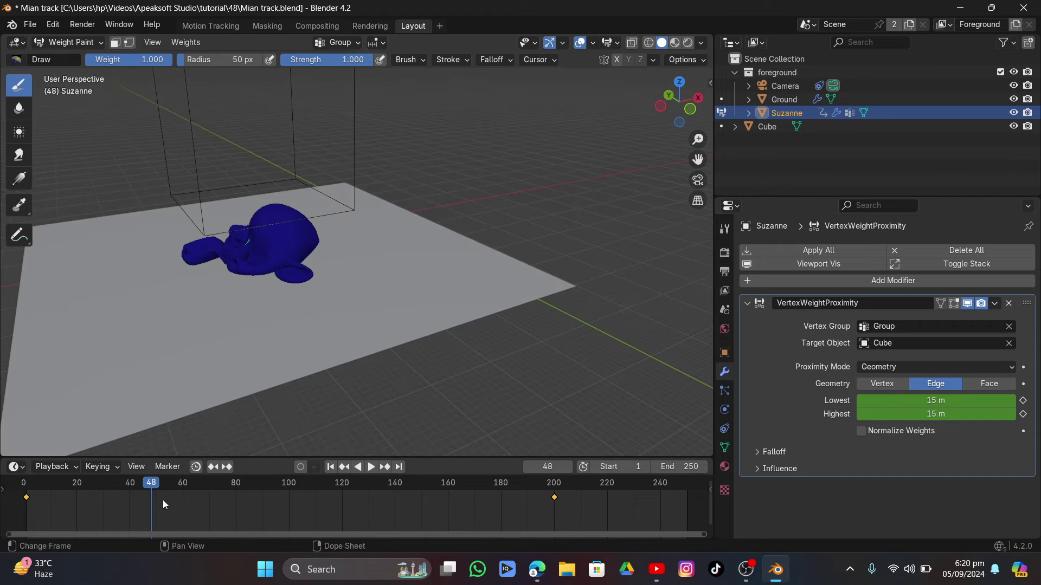
click(95, 496)
key(space)
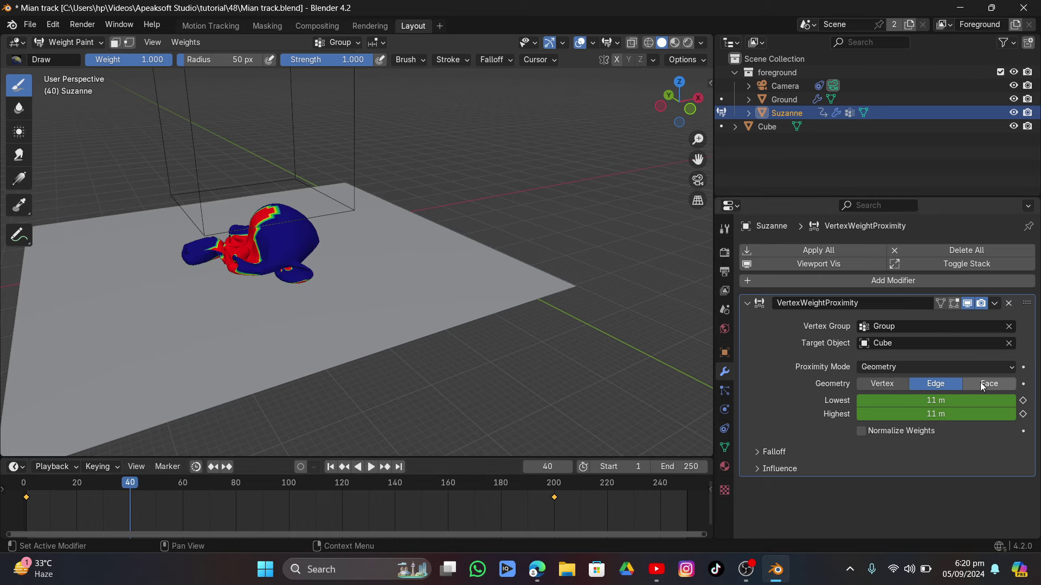
click(988, 383)
key(space)
drag(125, 484, 96, 490)
Return to Object Mode and move the cube straight up along the Z axis, well above Suzanne
click(60, 43)
click(73, 58)
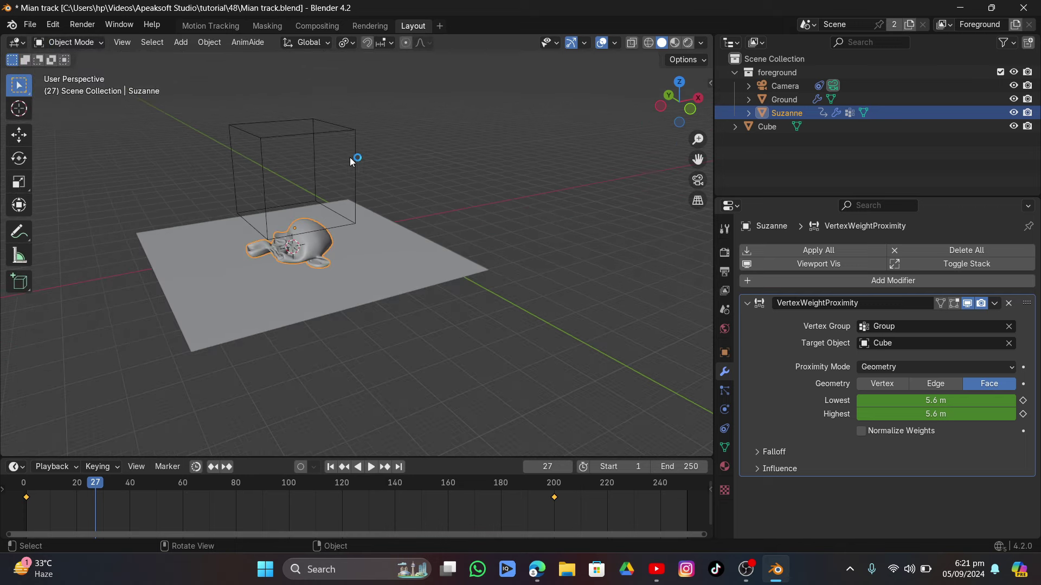
click(350, 139)
key(g)
key(z)
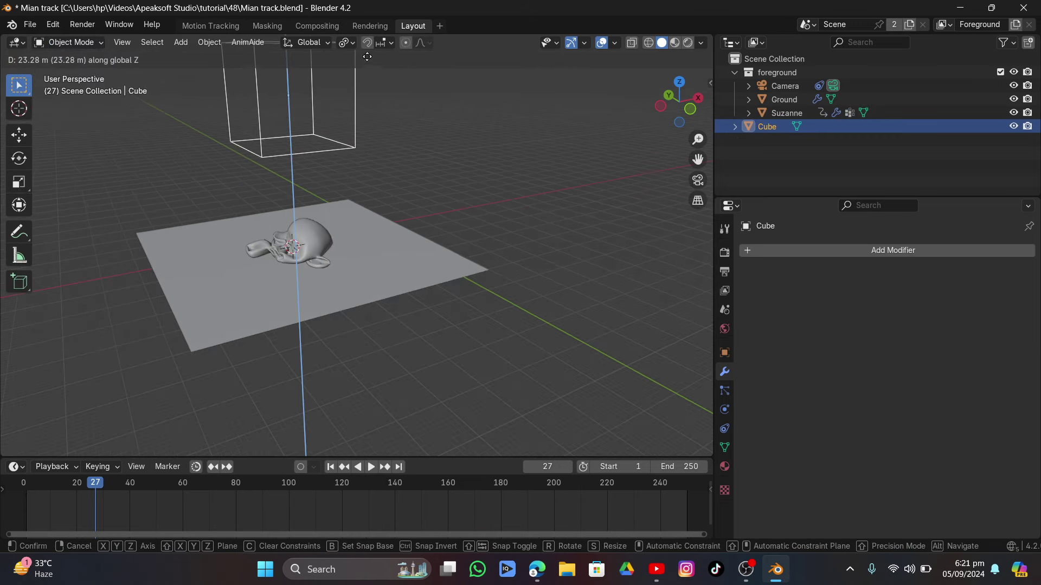
click(357, 52)
Put Suzanne back into Weight Paint mode and scrub the timeline to check how the weights spread
click(301, 250)
click(53, 41)
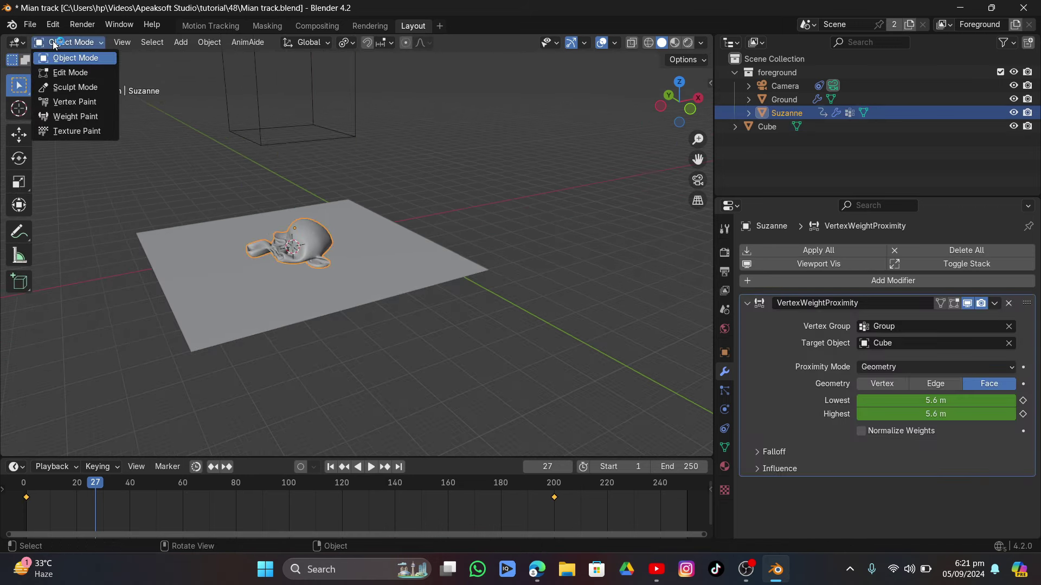
click(53, 130)
click(61, 42)
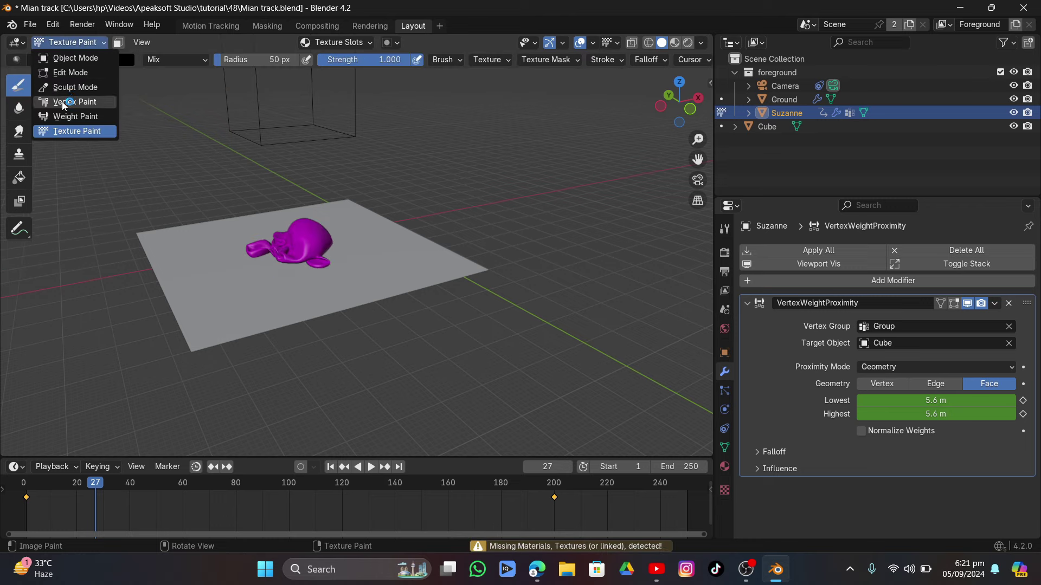
click(65, 115)
middle_drag(175, 173, 174, 326)
drag(95, 502, 220, 504)
Set the distance keyframes' interpolation to Linear and play the animation from frame 1
key(t)
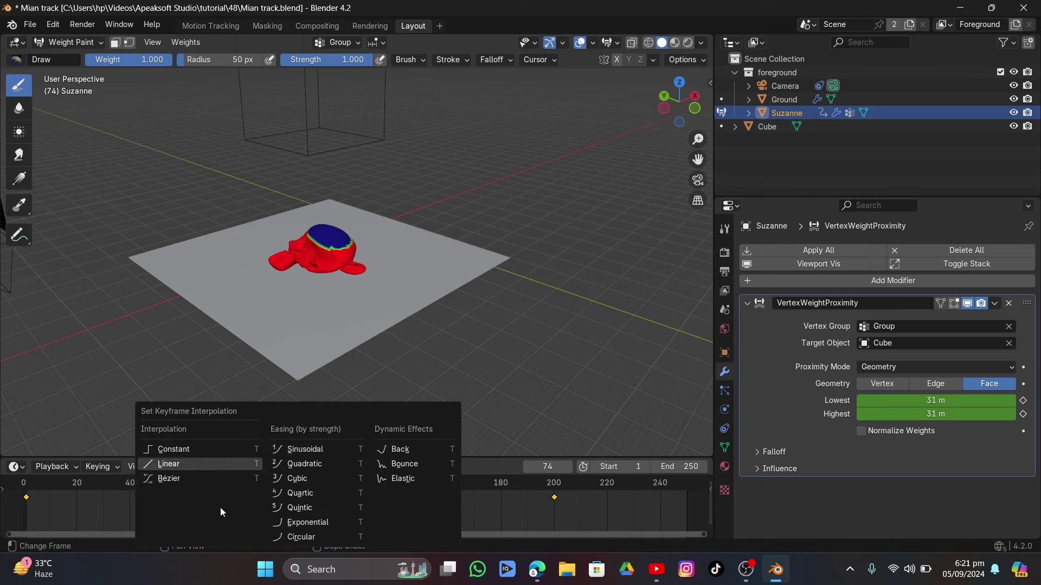
click(189, 465)
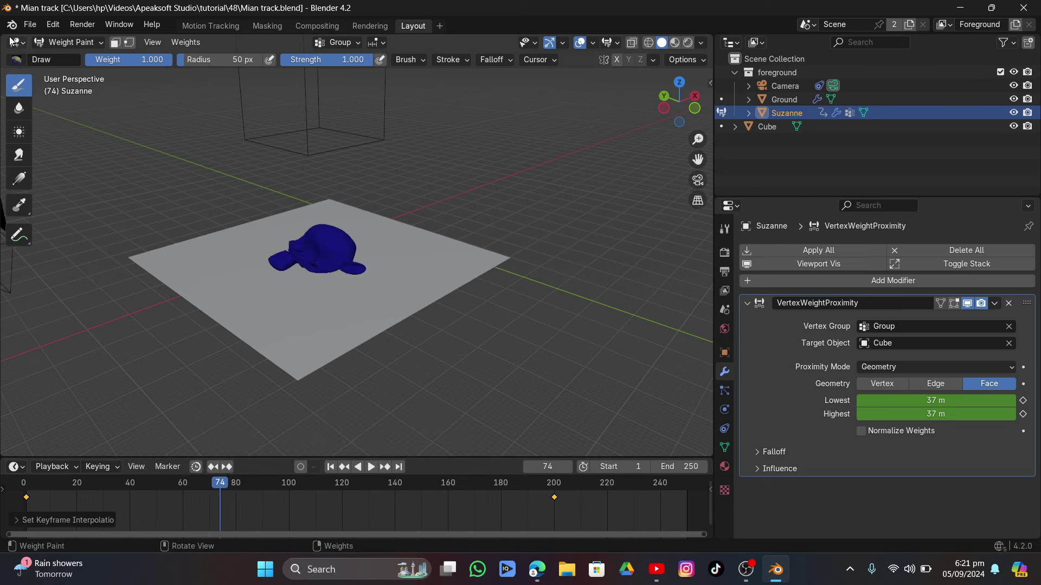
click(330, 469)
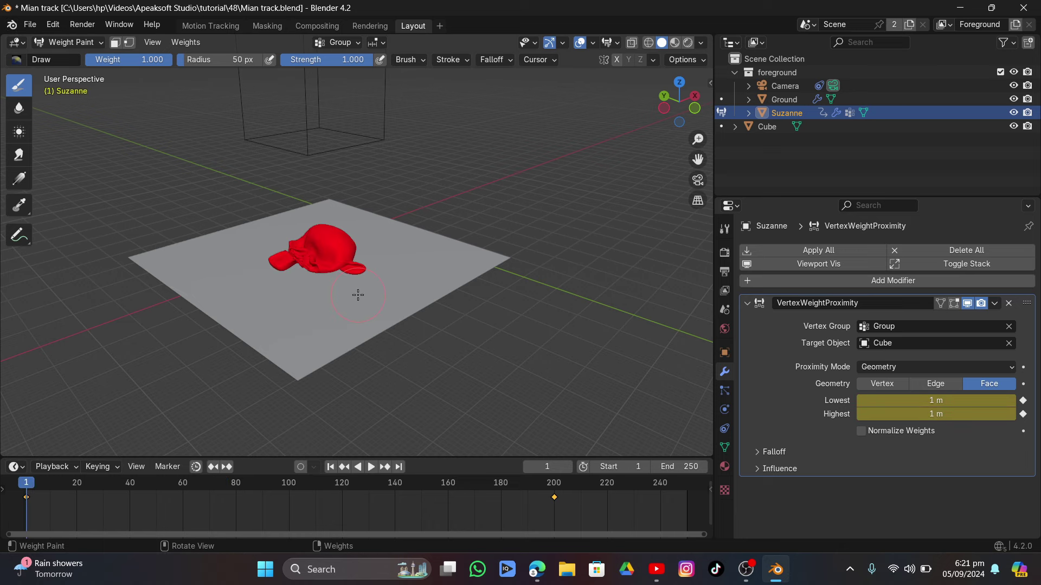
key(space)
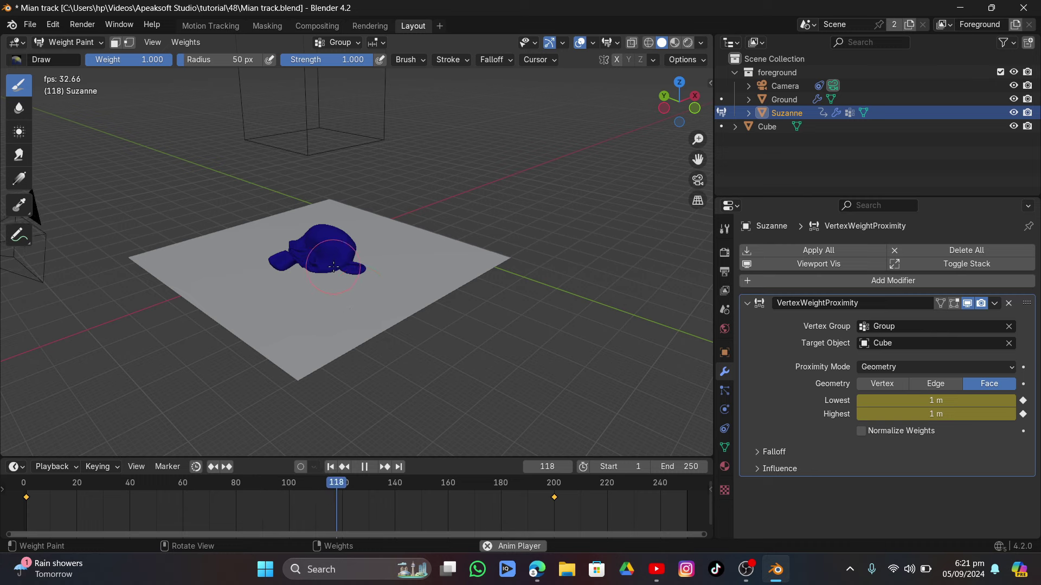
key(space)
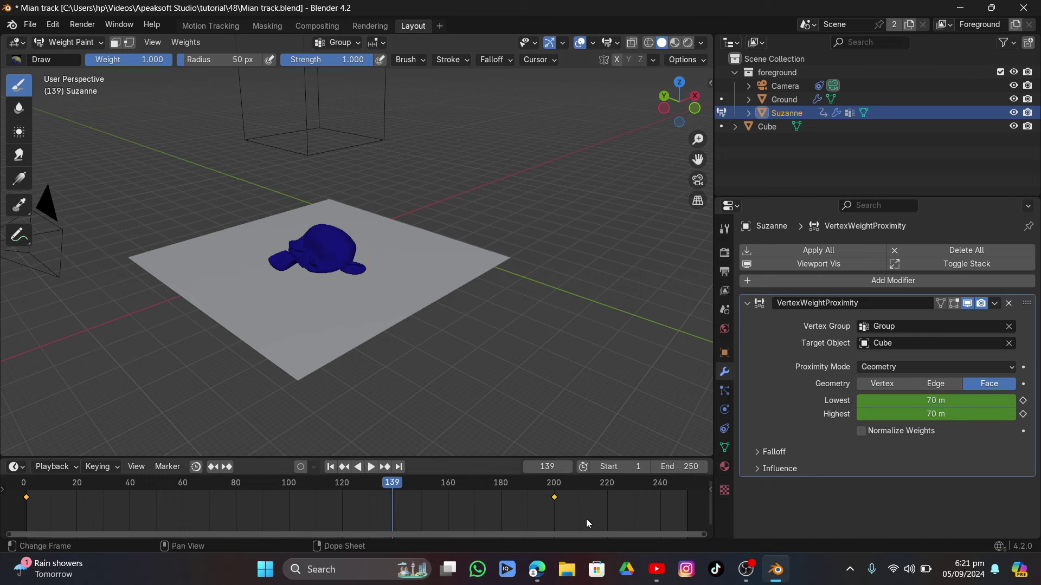
Slow the weight change by moving the end keyframes to about frame 384, and play the animation from the start
scroll(548, 499, down, 3)
drag(480, 497, 587, 519)
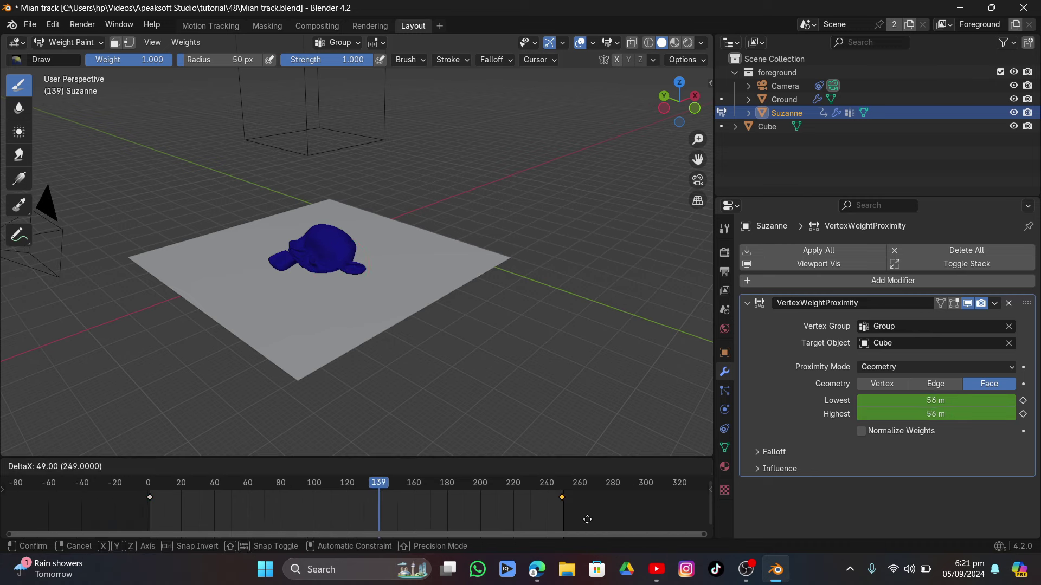
drag(705, 519, 607, 506)
scroll(583, 505, down, 2)
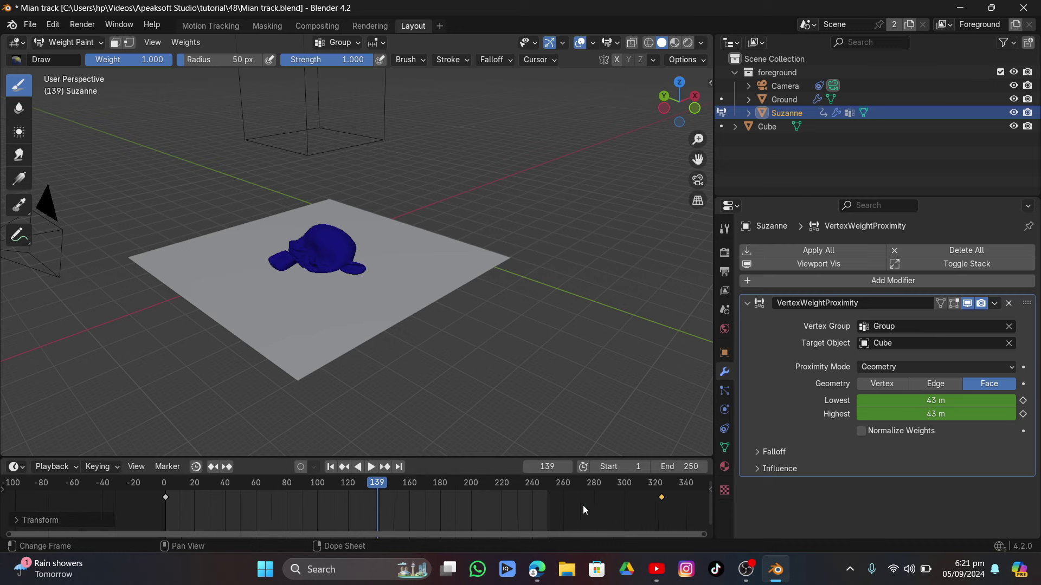
click(331, 467)
key(space)
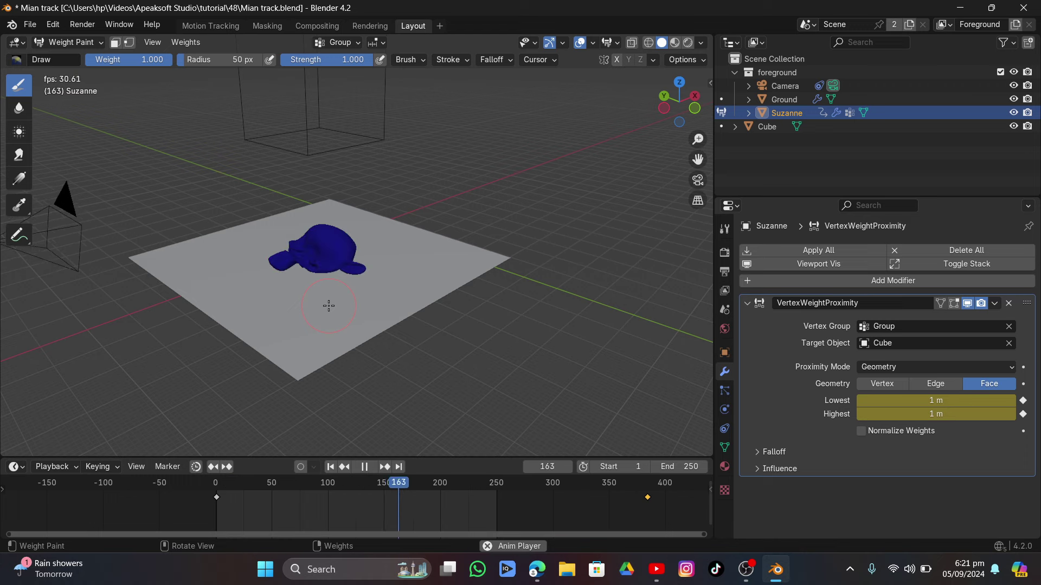
key(space)
Move the end keyframes to about frame 500 and play the animation from the start
scroll(463, 495, down, 3)
key(g)
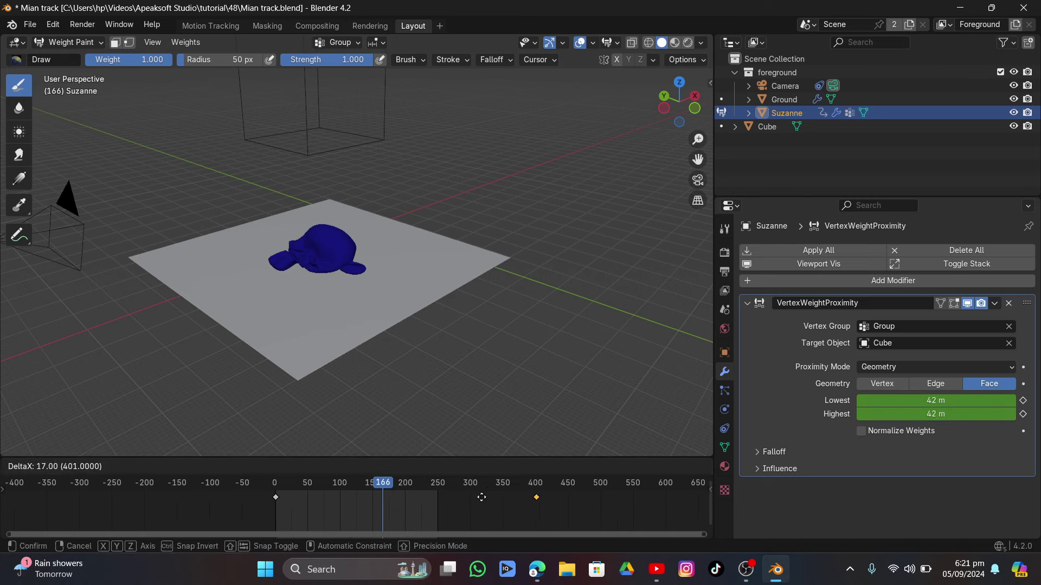
click(486, 501)
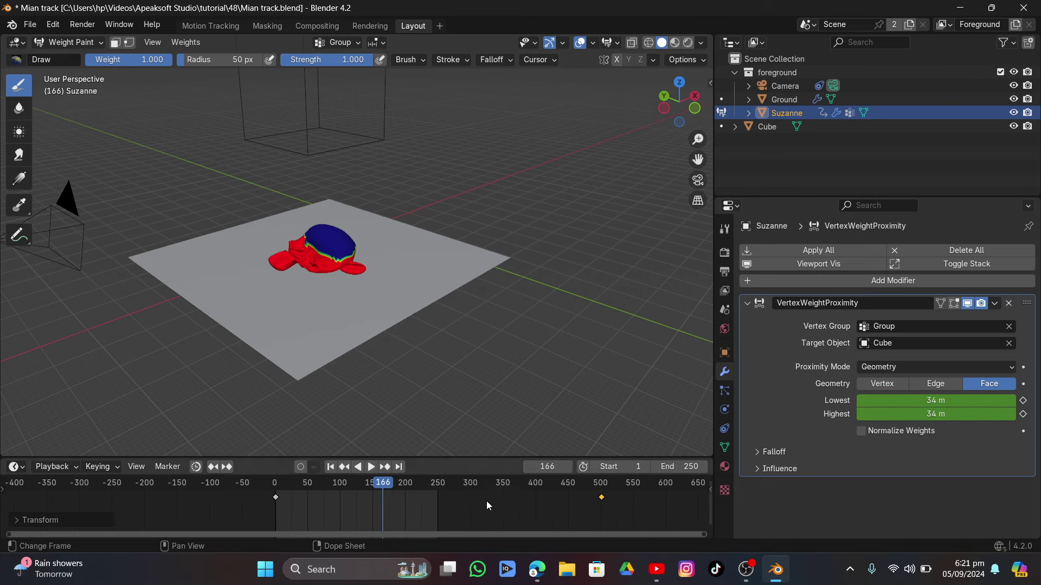
click(335, 467)
key(space)
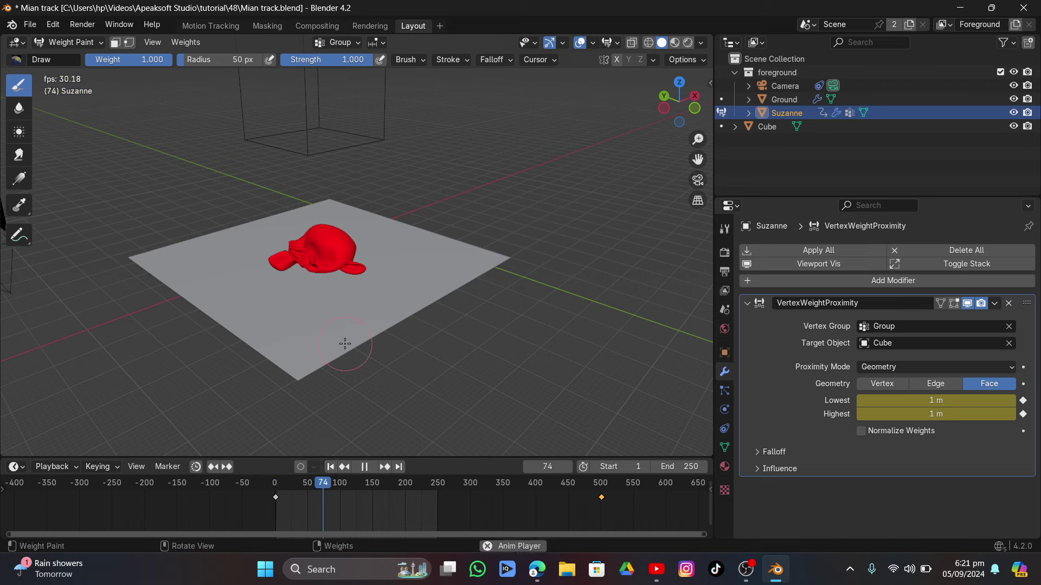
key(space)
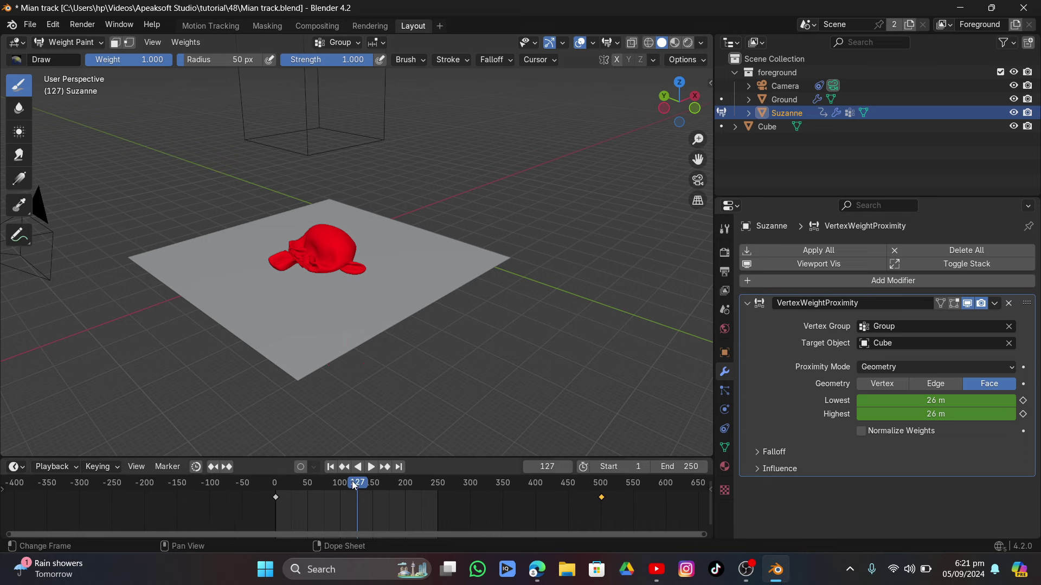
Set the lowest and highest distances to 16 m at frame 1, keyframe both again and play the animation
mouse_move(353, 485)
mouse_down()
mouse_move(325, 484)
mouse_move(346, 471)
mouse_up()
click(345, 467)
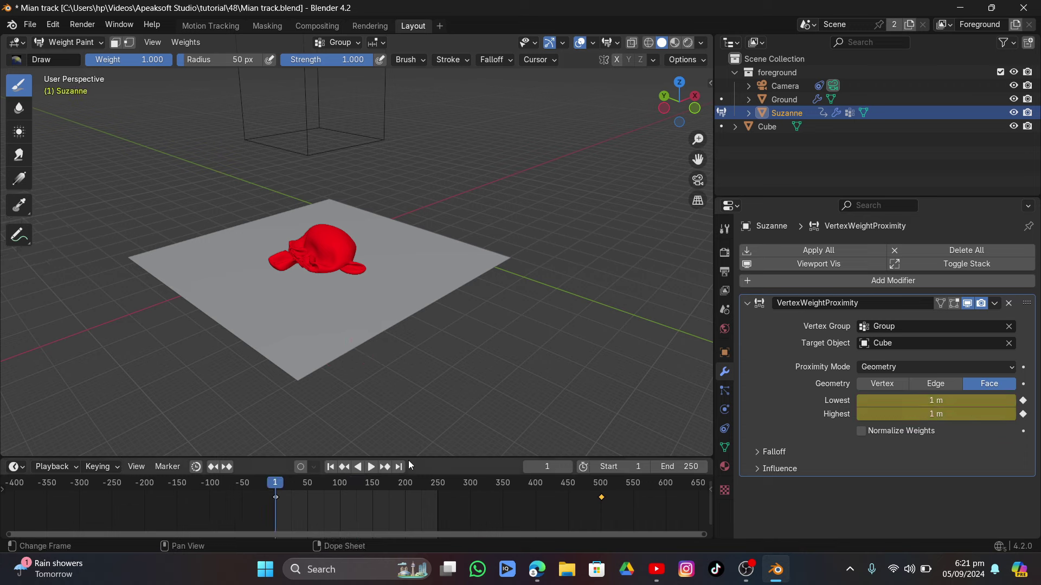
click(923, 401)
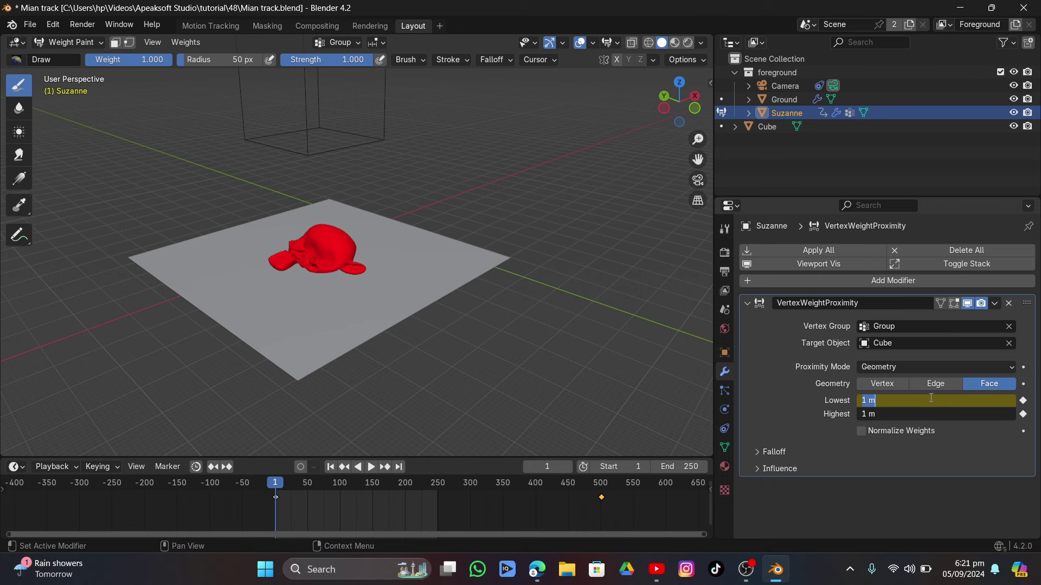
key(Return)
click(1022, 401)
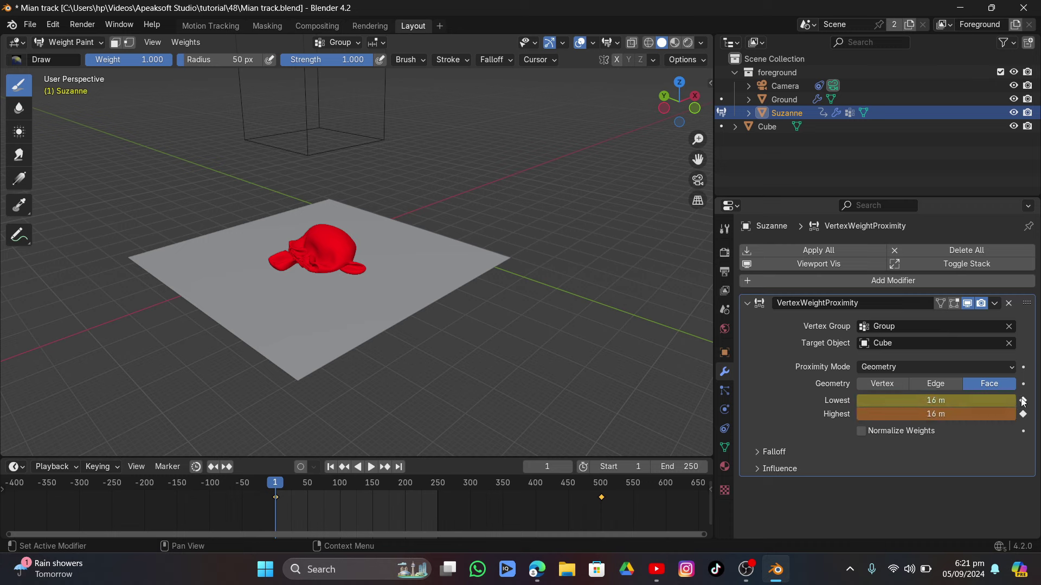
click(1023, 414)
key(space)
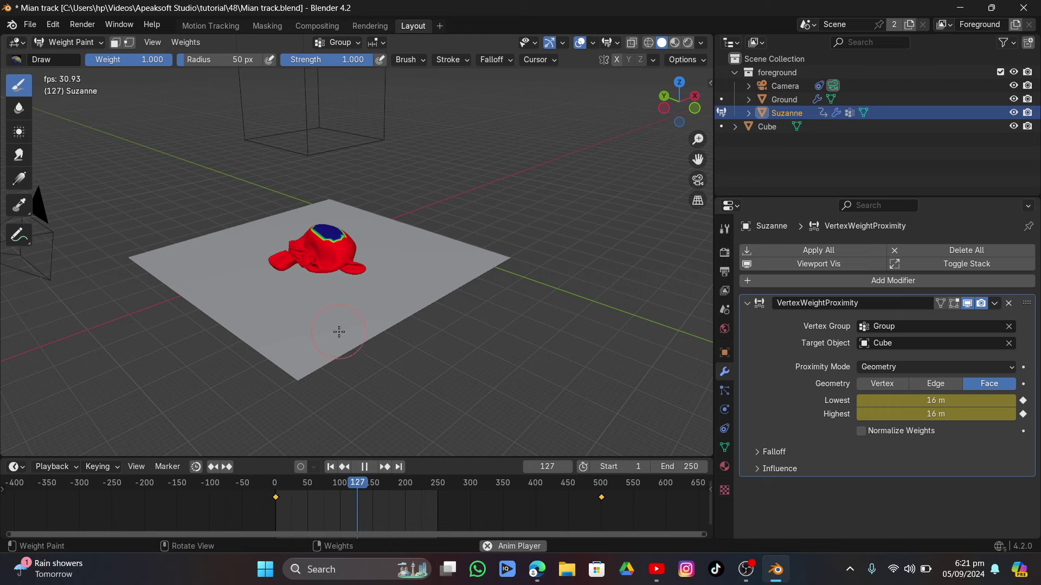
key(space)
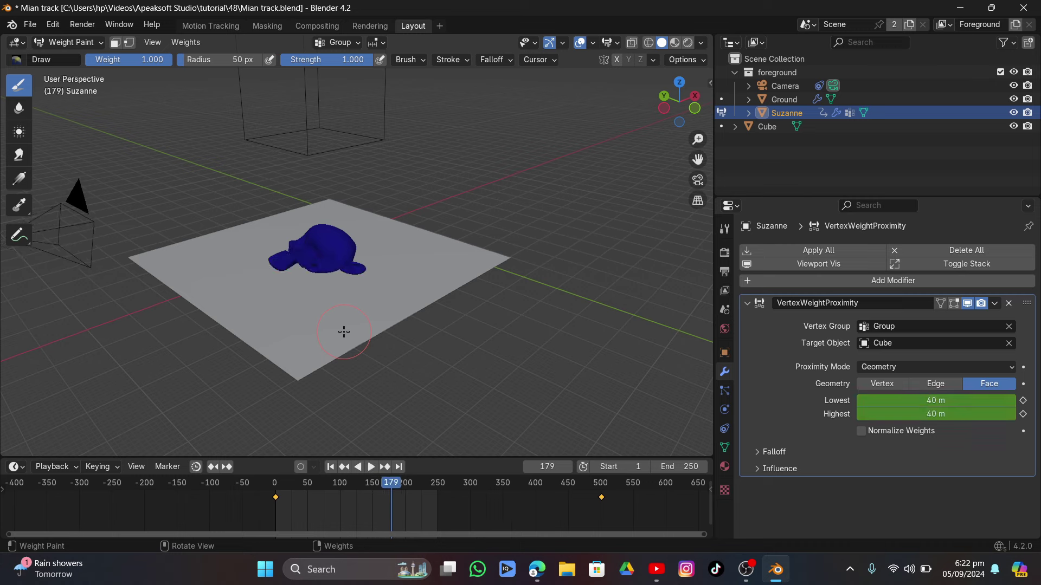
Try 30 m for the modifier's lowest and highest distances at frame 1
click(342, 467)
click(919, 400)
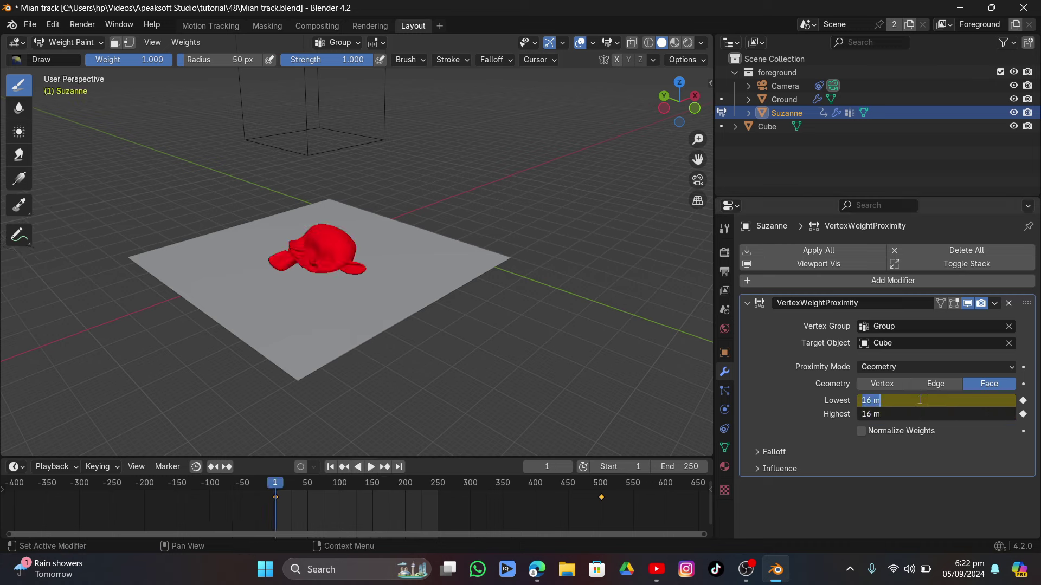
text(30)
key(Return)
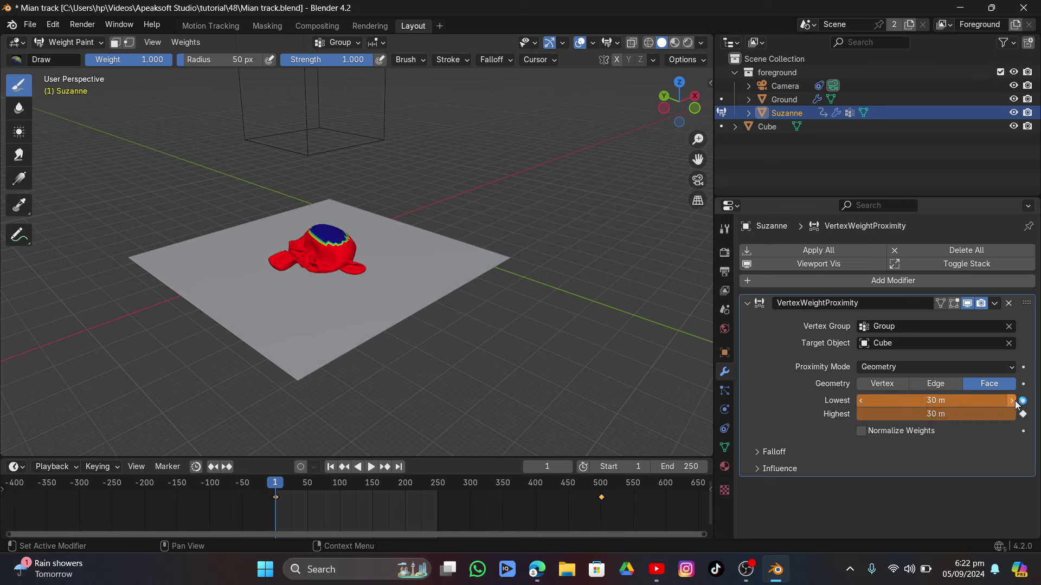
Set the lowest and highest distances to 20 m, keyframe both at frame 1 and play the animation
click(971, 401)
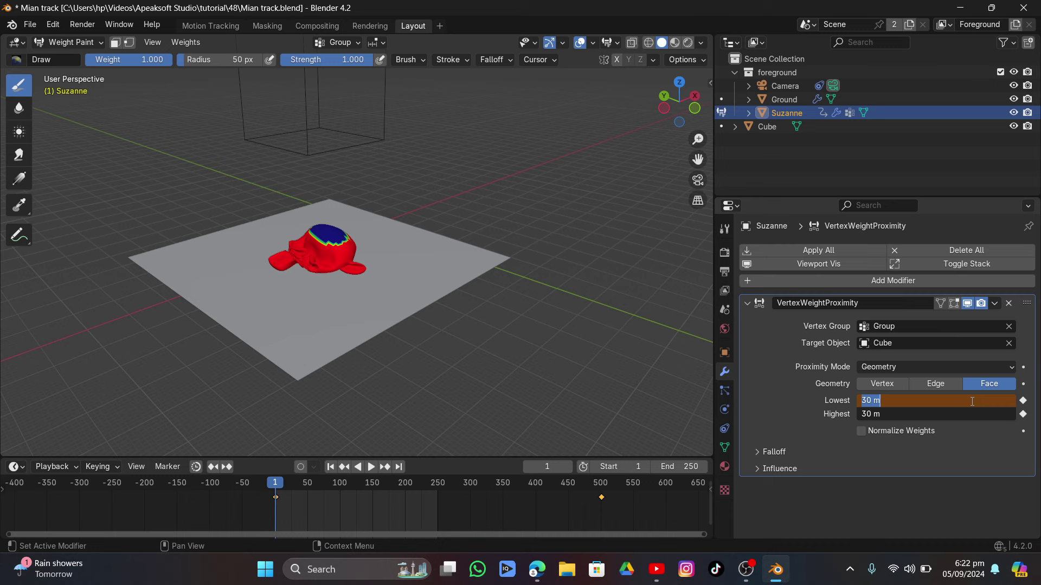
key(Return)
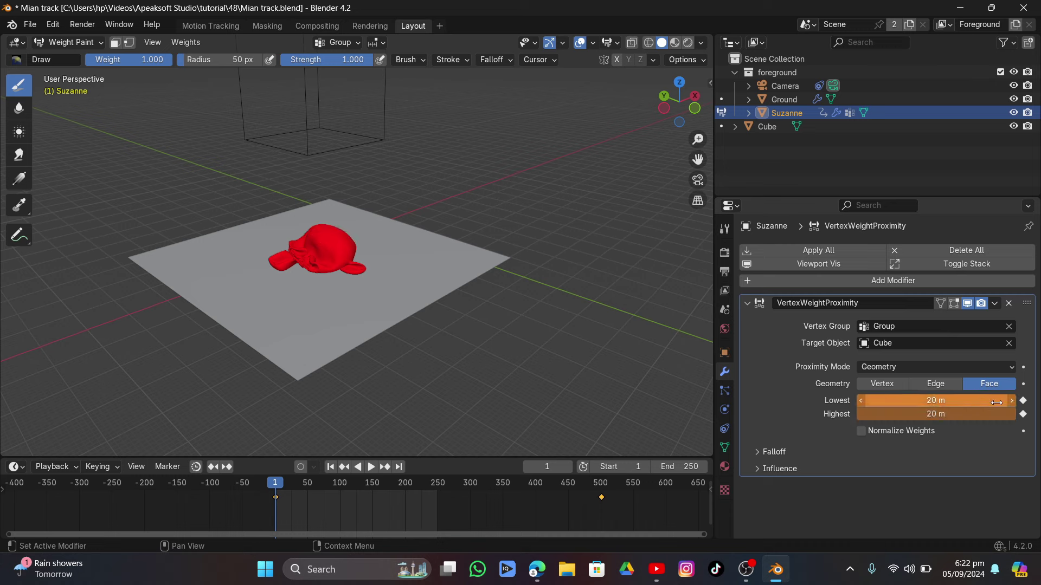
click(1022, 400)
click(1023, 415)
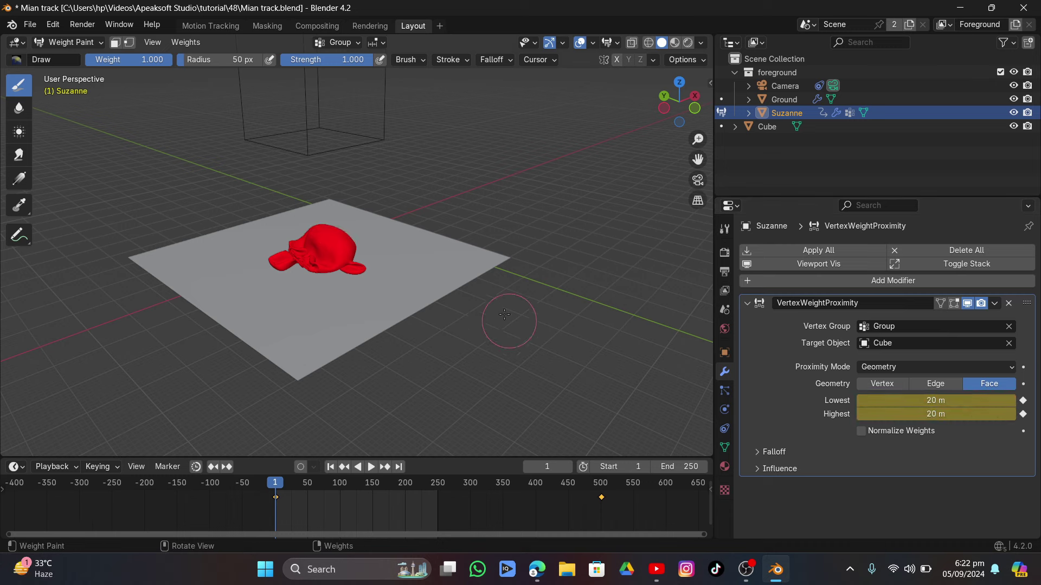
key(space)
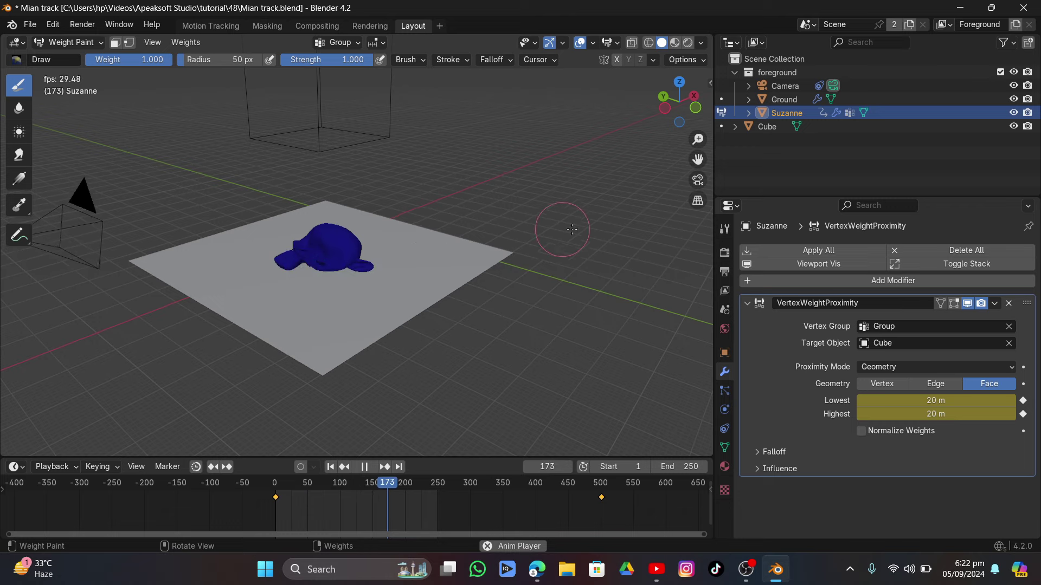
Stop the playback, return Suzanne to Object Mode in the camera view and save the file
key(space)
middle_drag(623, 179, 512, 178)
key(KP_0)
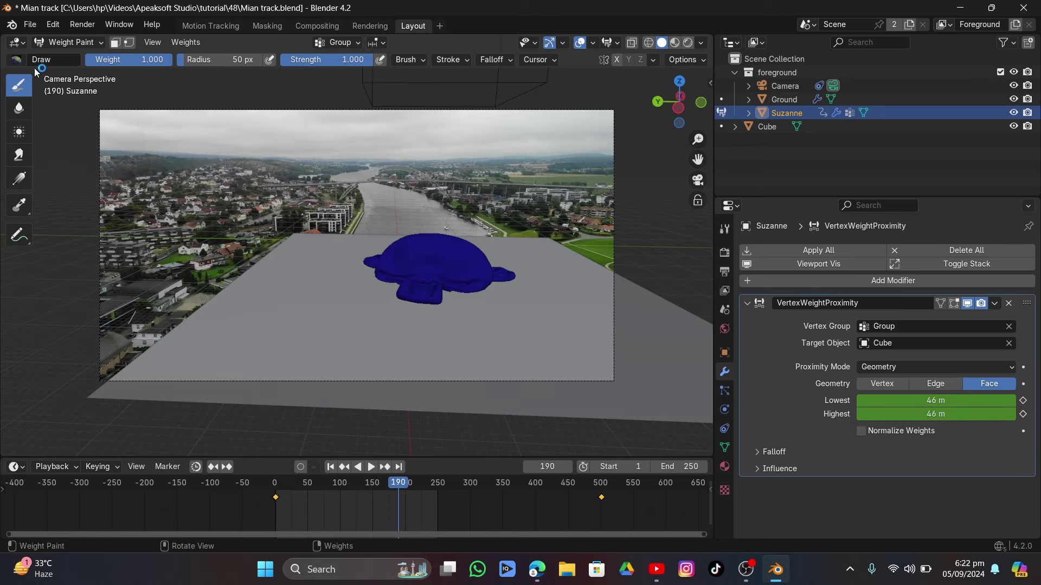
click(54, 44)
click(98, 58)
key(ctrl+s)
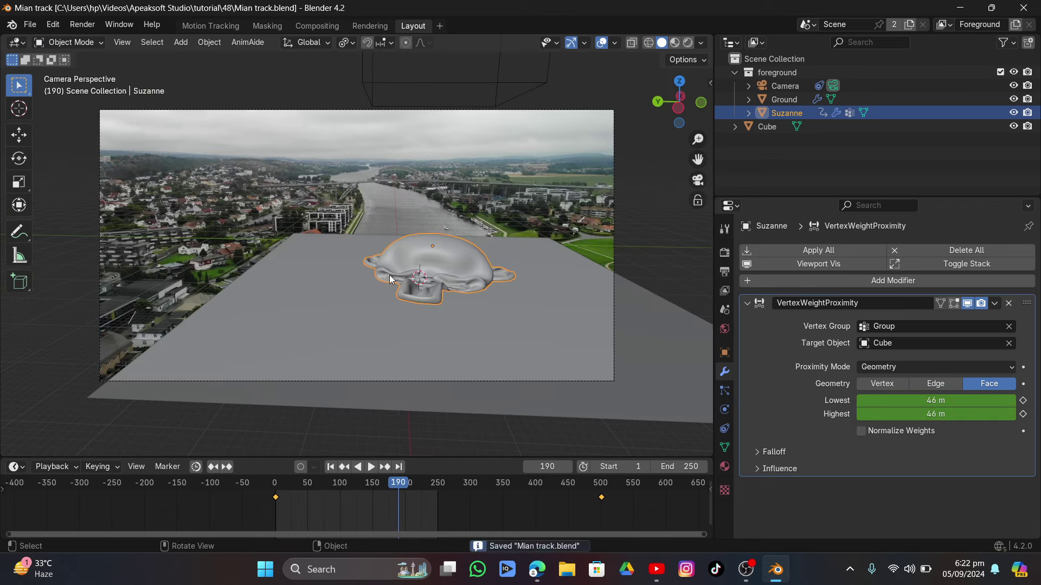
Collapse the proximity modifier, add a Cloth physics modifier to Suzanne and return to the first frame
click(746, 306)
click(825, 286)
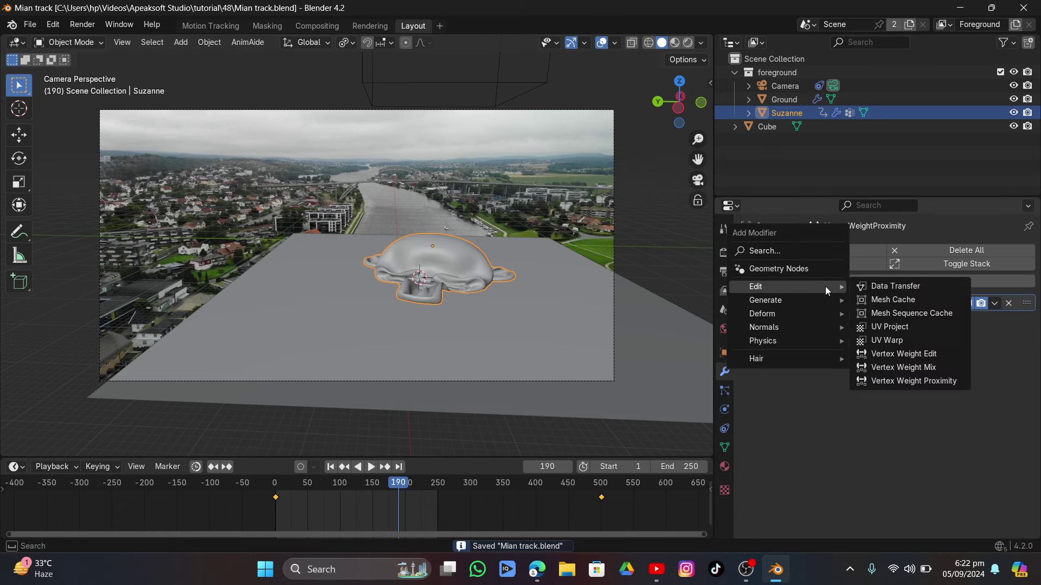
mouse_move(795, 340)
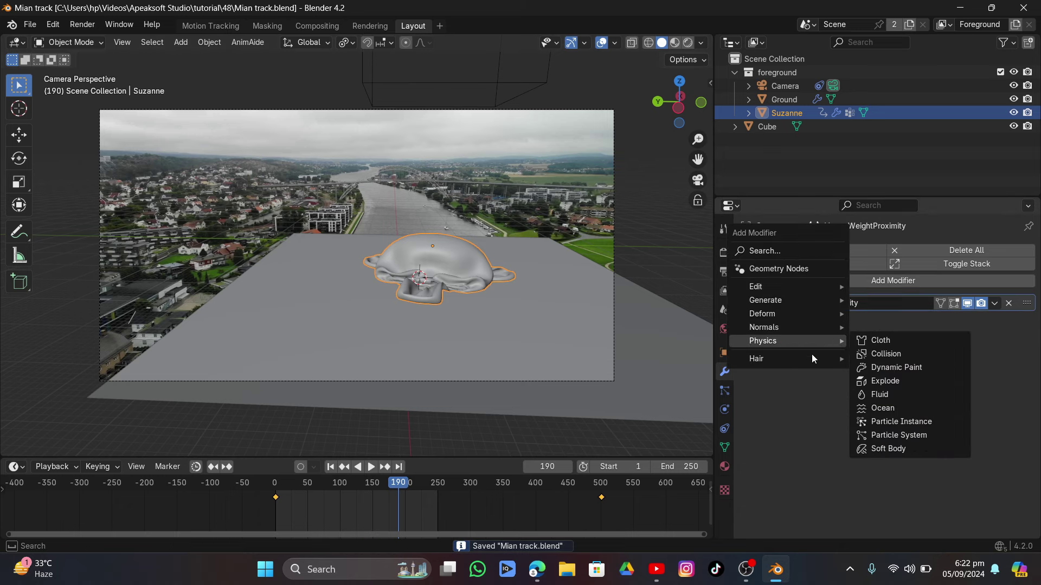
click(900, 341)
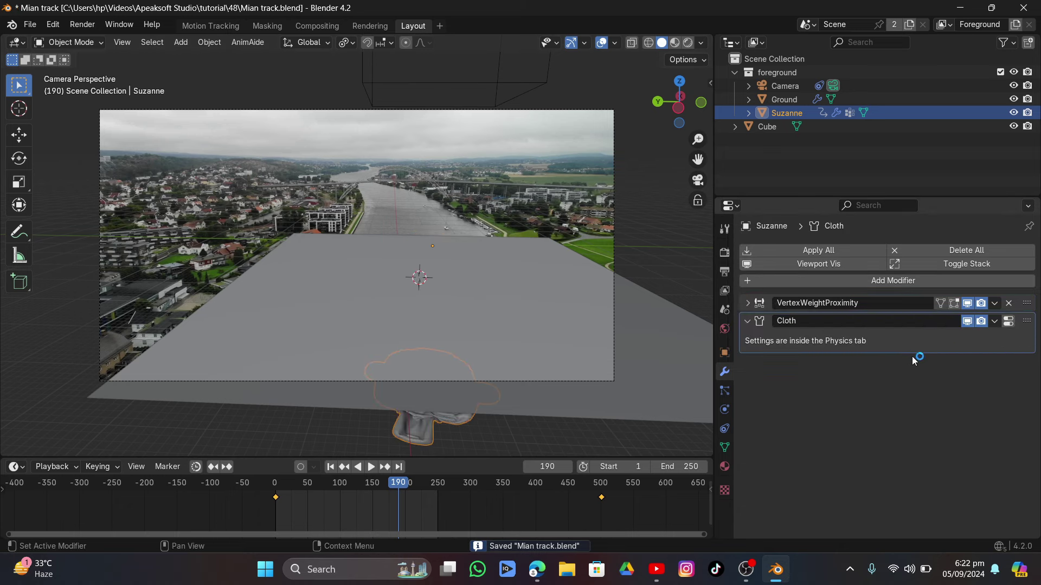
click(331, 466)
Open Suzanne's cloth physics settings and apply the Leather preset
click(1008, 321)
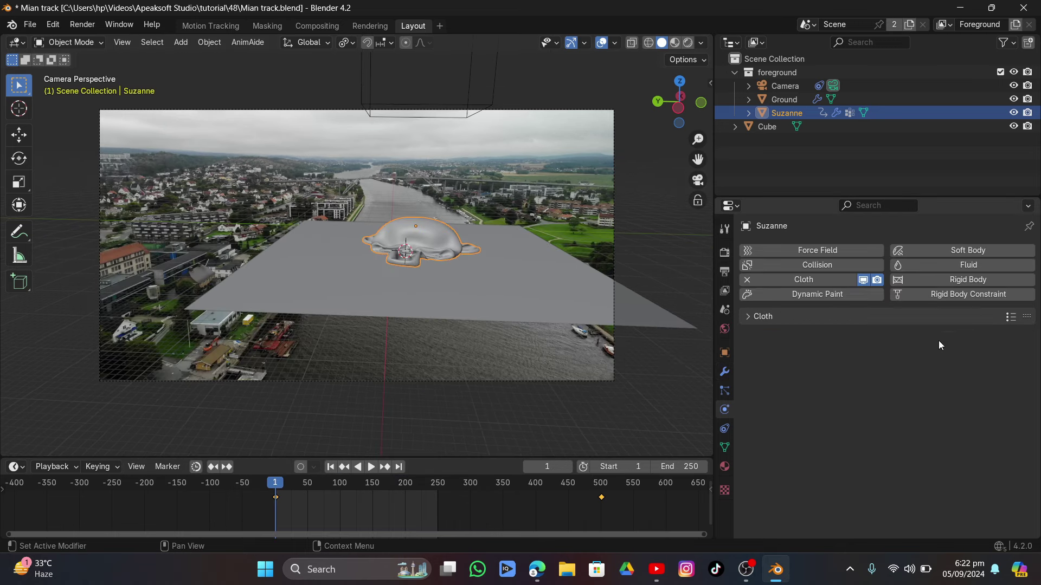
click(839, 319)
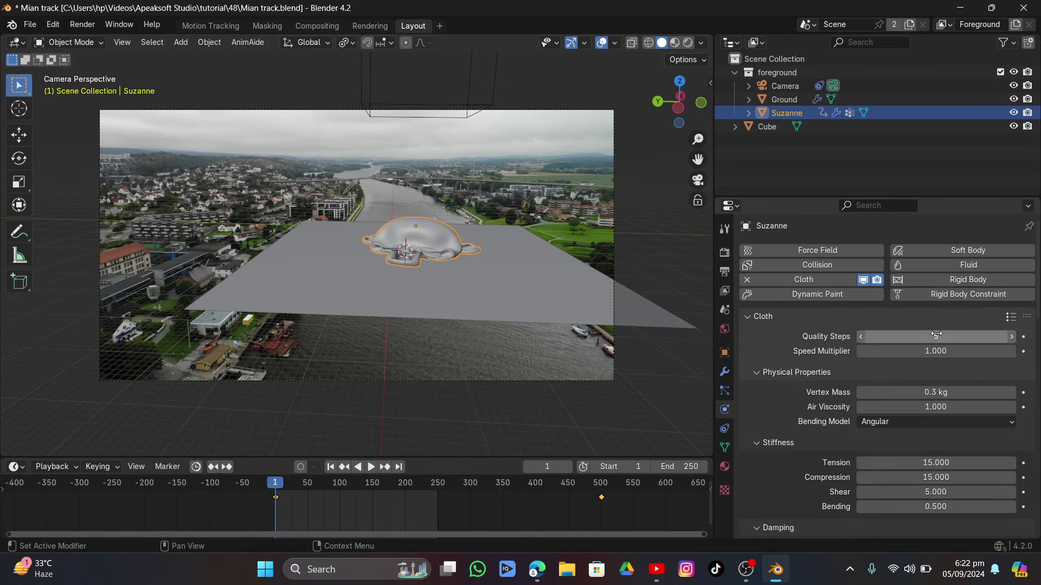
click(1010, 317)
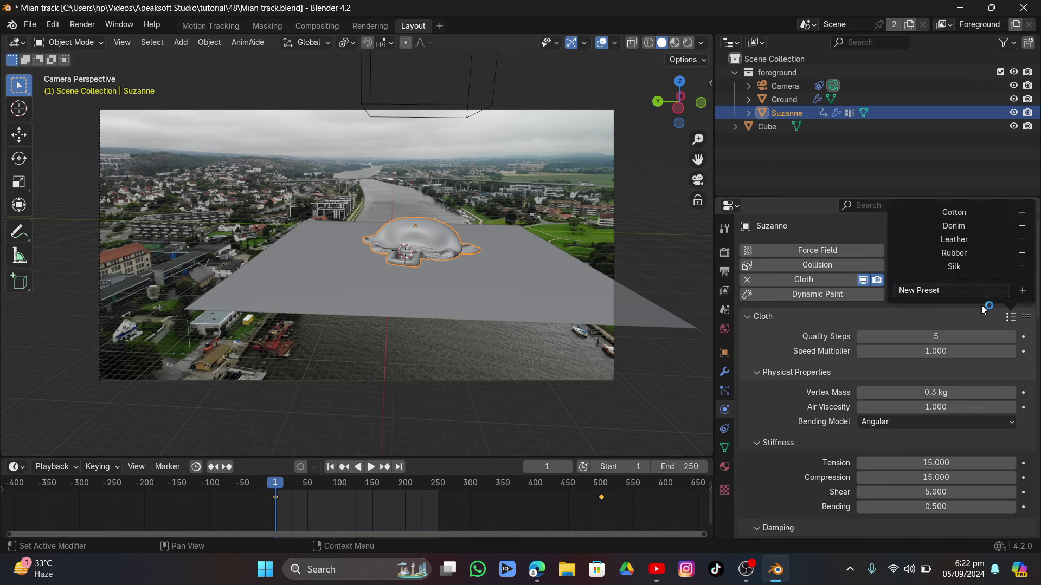
click(958, 240)
Enable cloth pressure at 1.9 and assign the vertex group Group as the pin group
scroll(815, 368, down, 15)
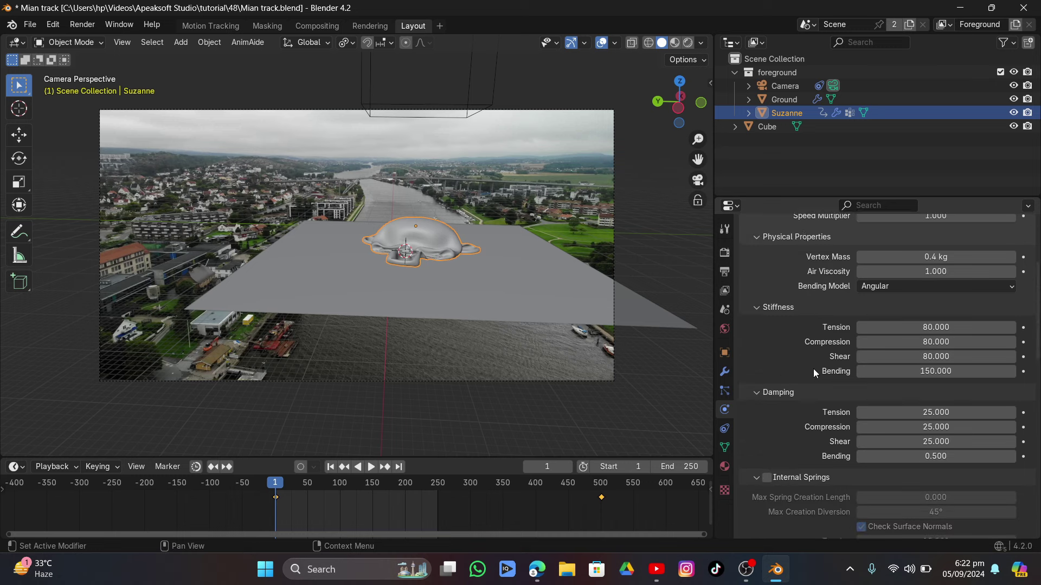
scroll(819, 366, down, 1)
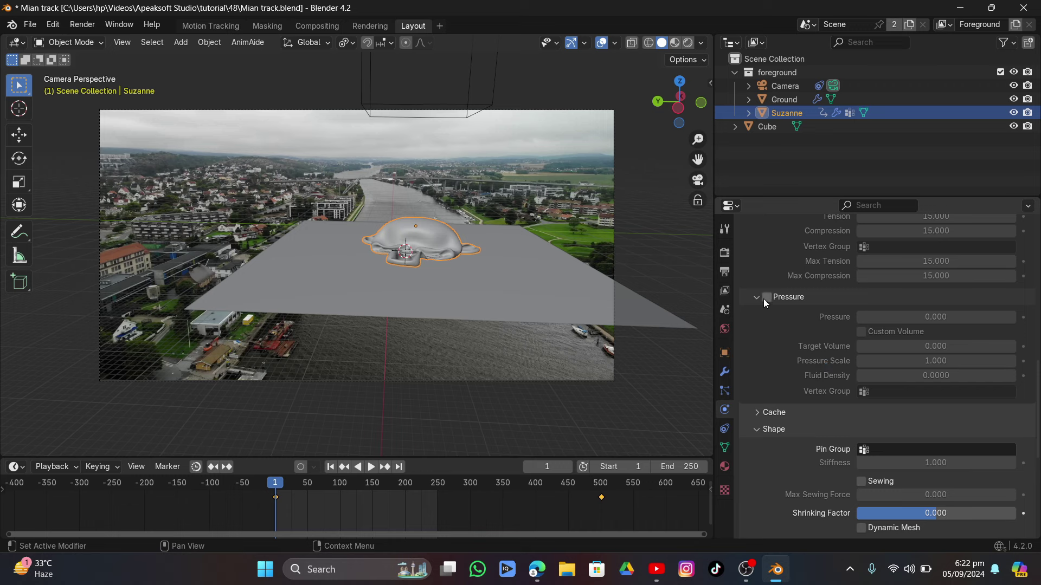
click(765, 298)
double_click(878, 314)
text(0.9)
key(Return)
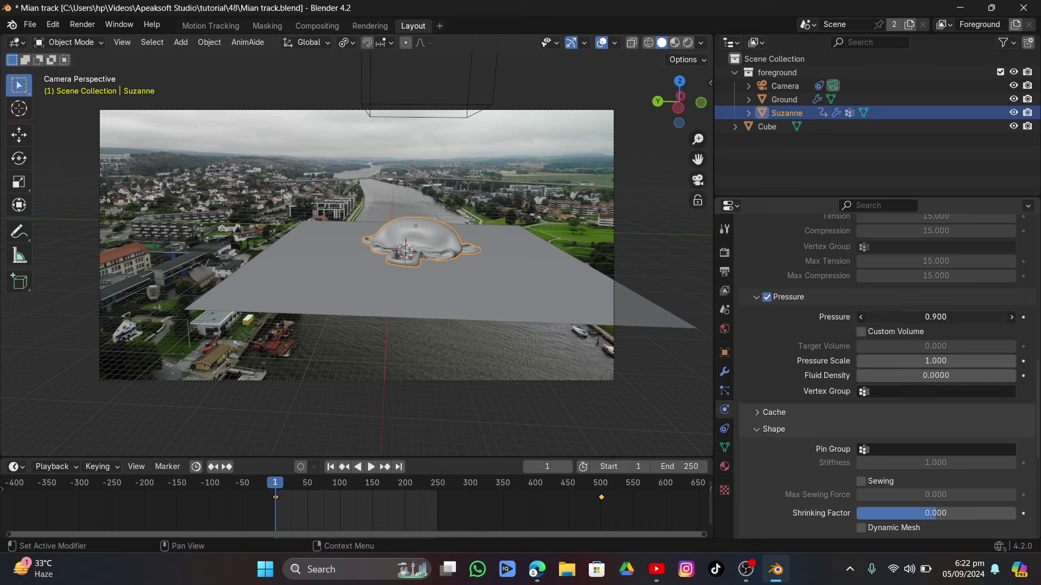
click(867, 449)
click(894, 307)
Enable self collisions for the cloth and play the simulation to check how Suzanne deforms
scroll(792, 415, down, 7)
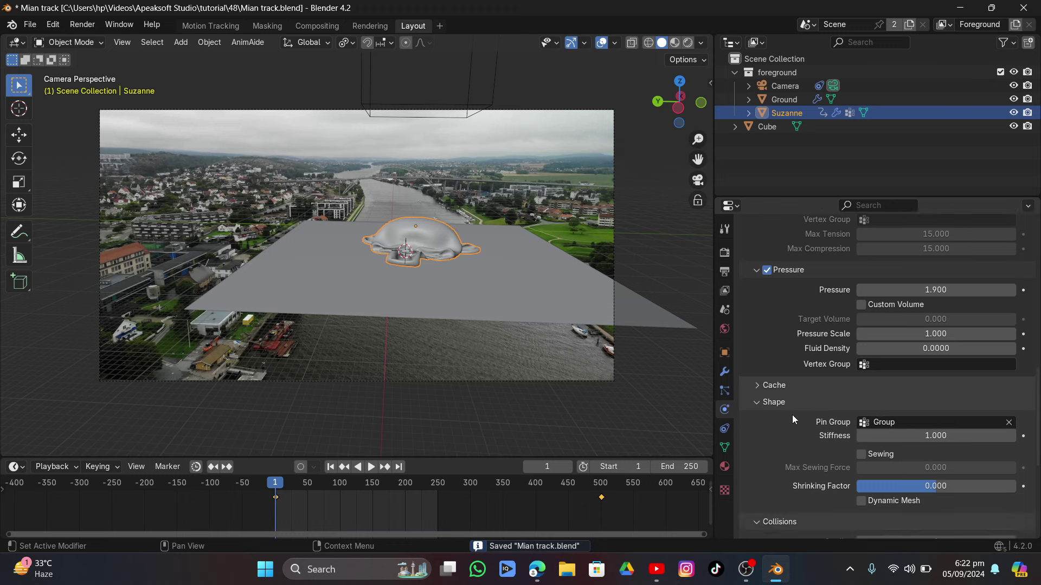
click(773, 488)
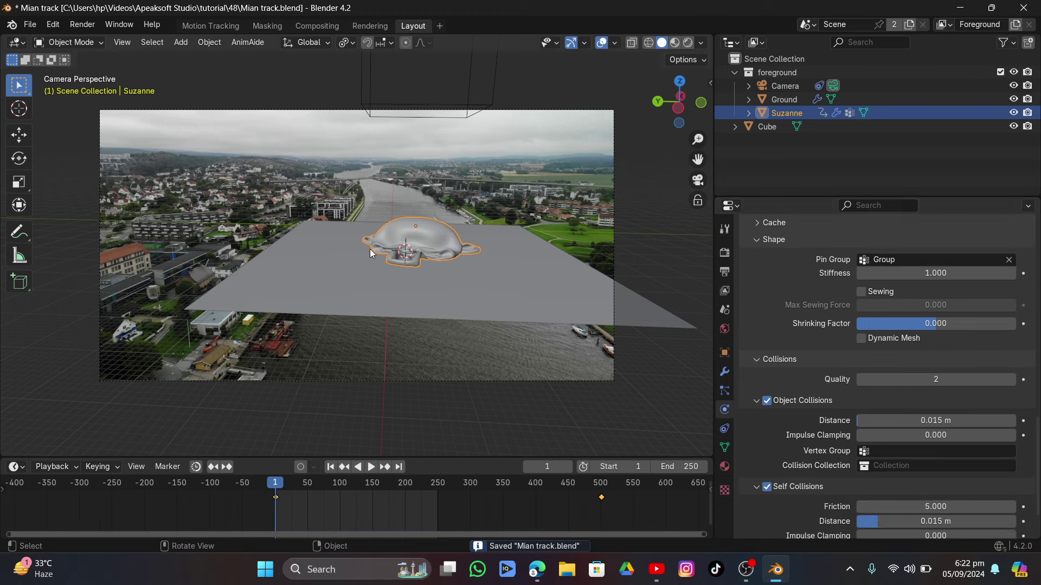
key(space)
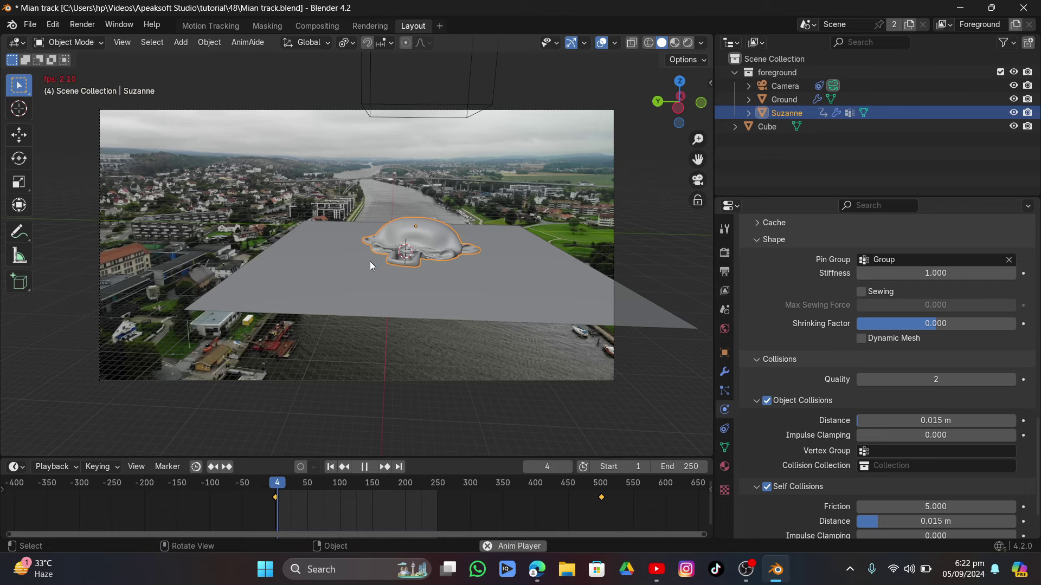
key(space)
key(KP_0)
key(space)
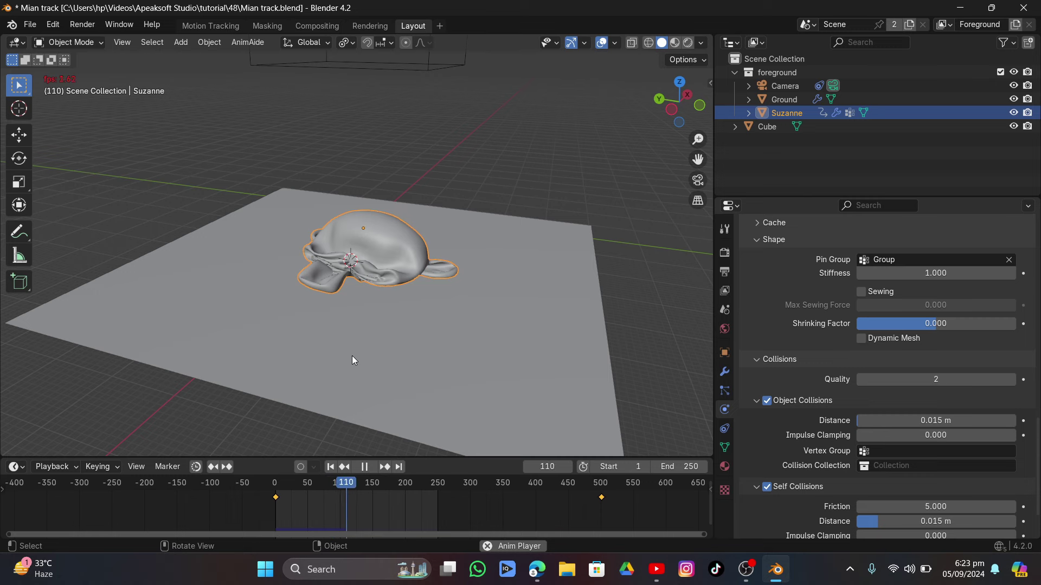
key(space)
click(59, 42)
click(60, 106)
click(59, 42)
click(60, 45)
key(space)
key(space)
Expand the cloth cache settings and bake Suzanne's simulation
scroll(748, 331, up, 3)
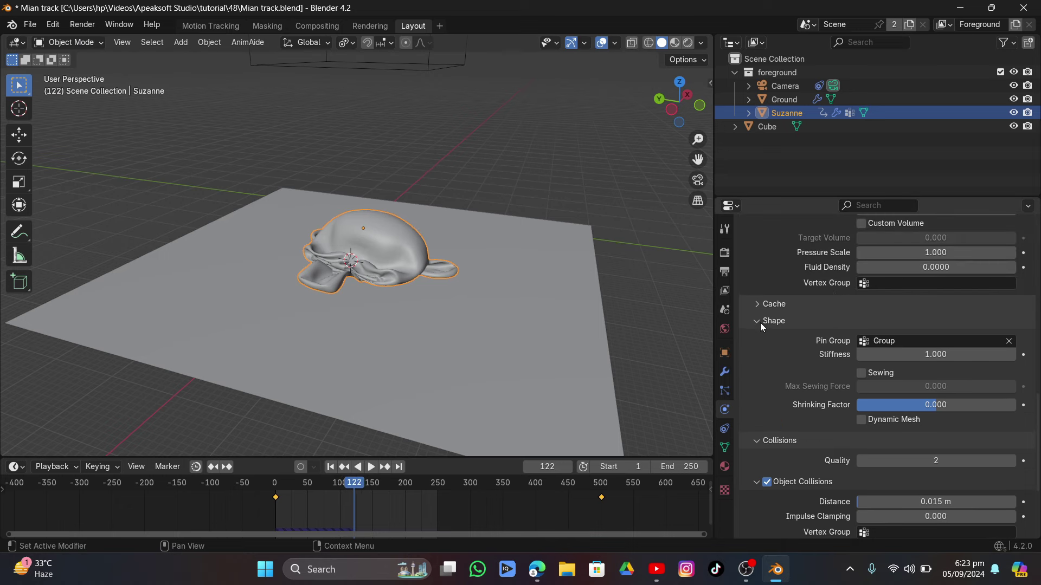
click(770, 304)
scroll(818, 338, down, 1)
click(813, 404)
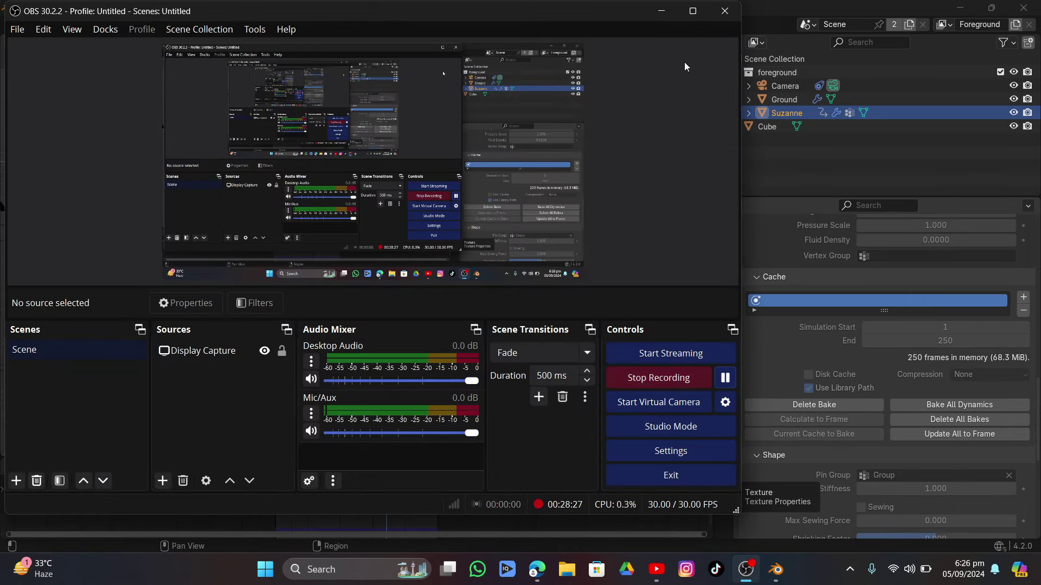
Review the baked cloth animation through the camera by scrubbing the timeline and playing it from frame 1
click(662, 11)
click(697, 180)
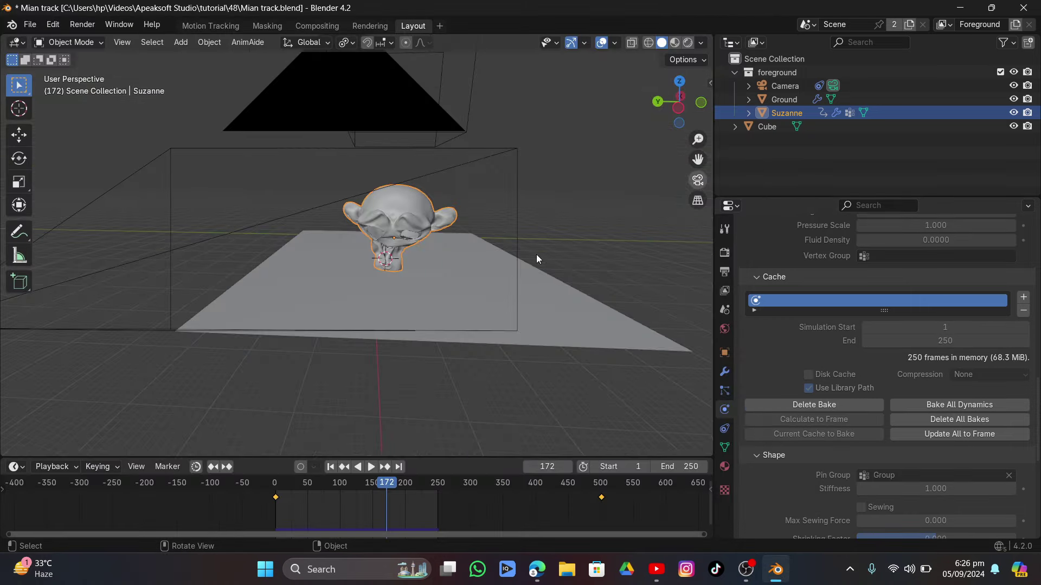
key(KP_0)
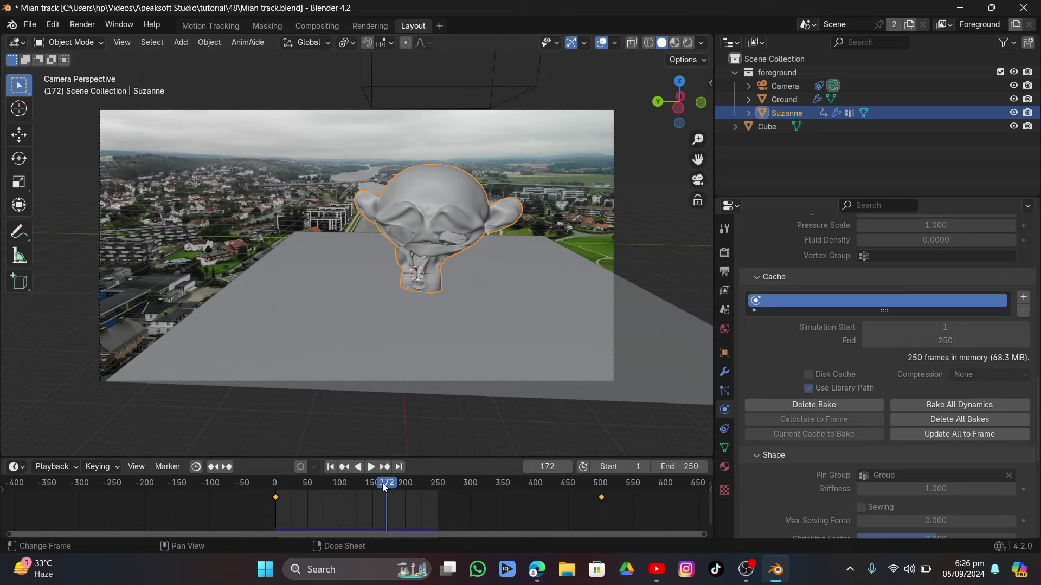
drag(396, 489, 390, 484)
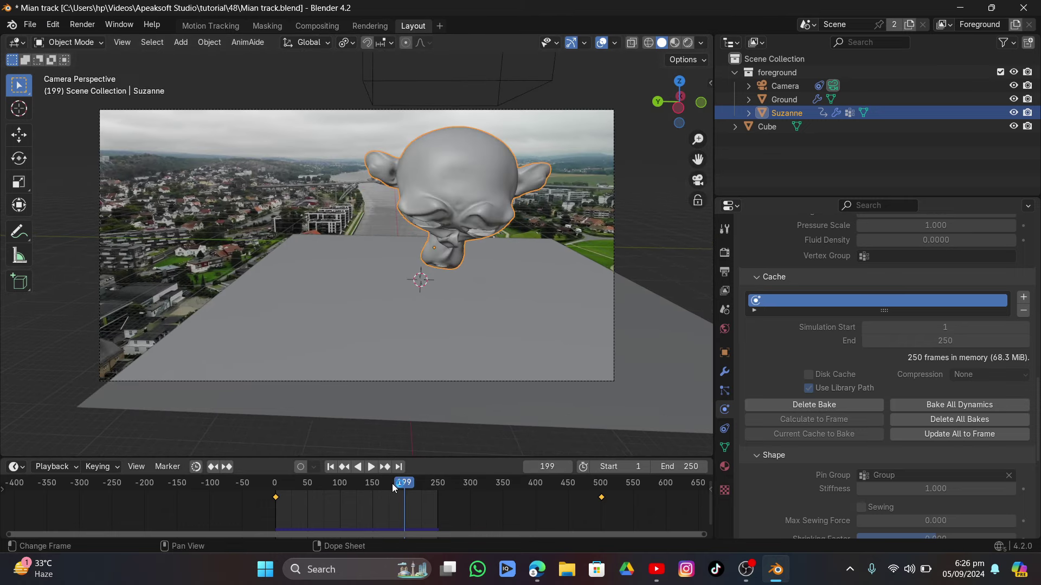
key(space)
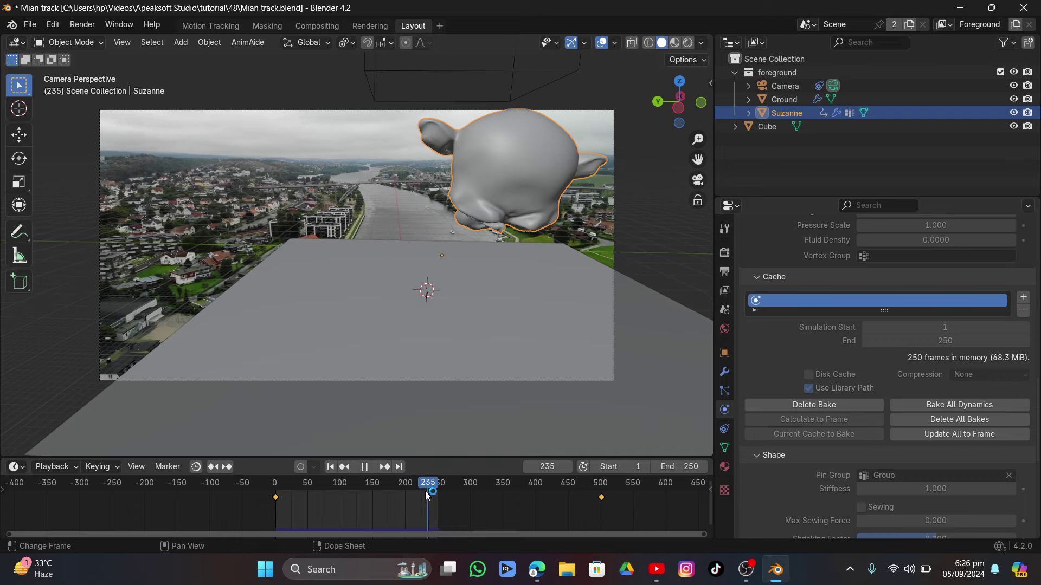
drag(406, 496, 297, 507)
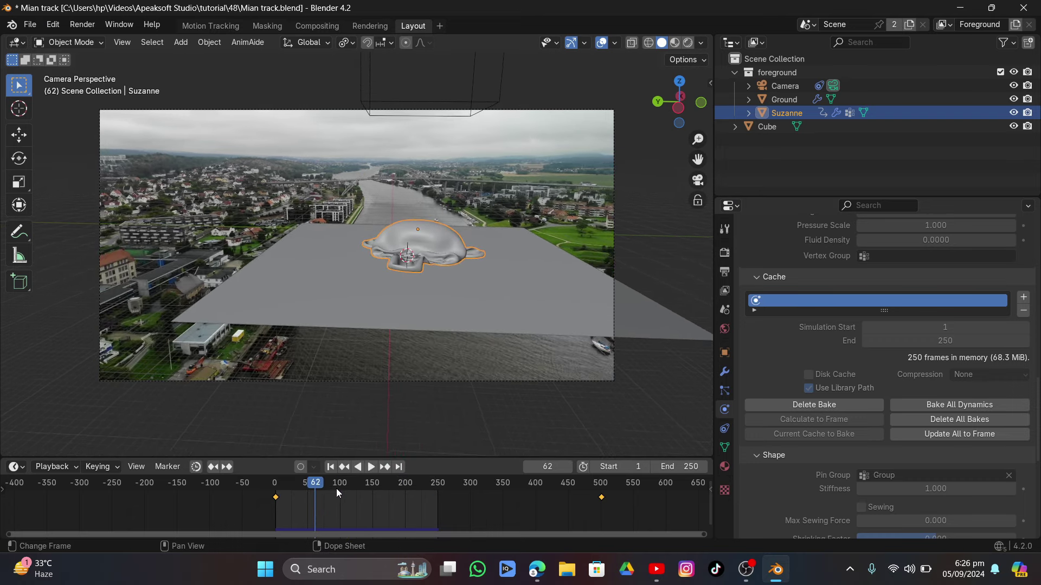
click(330, 466)
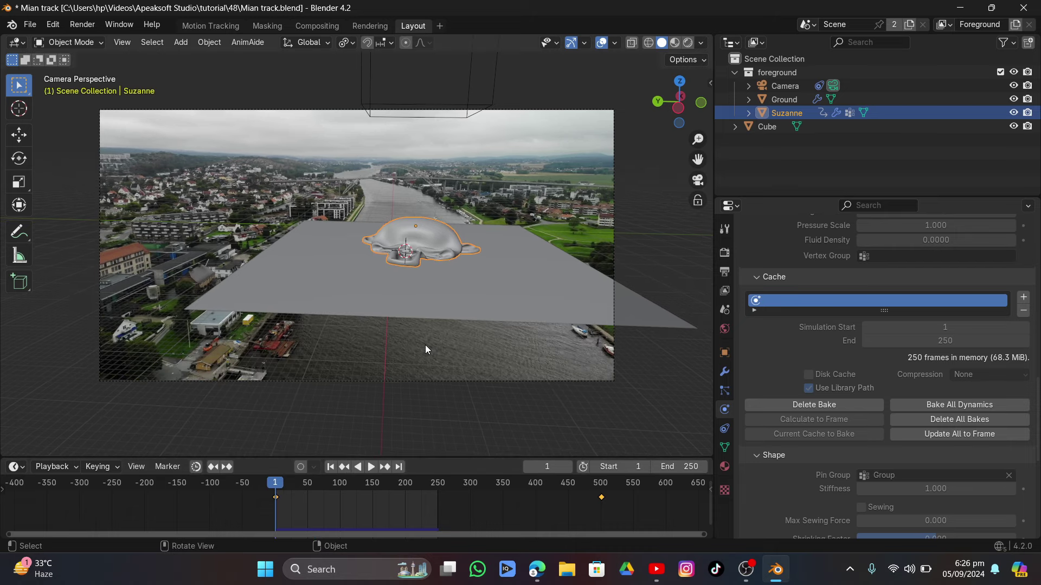
key(space)
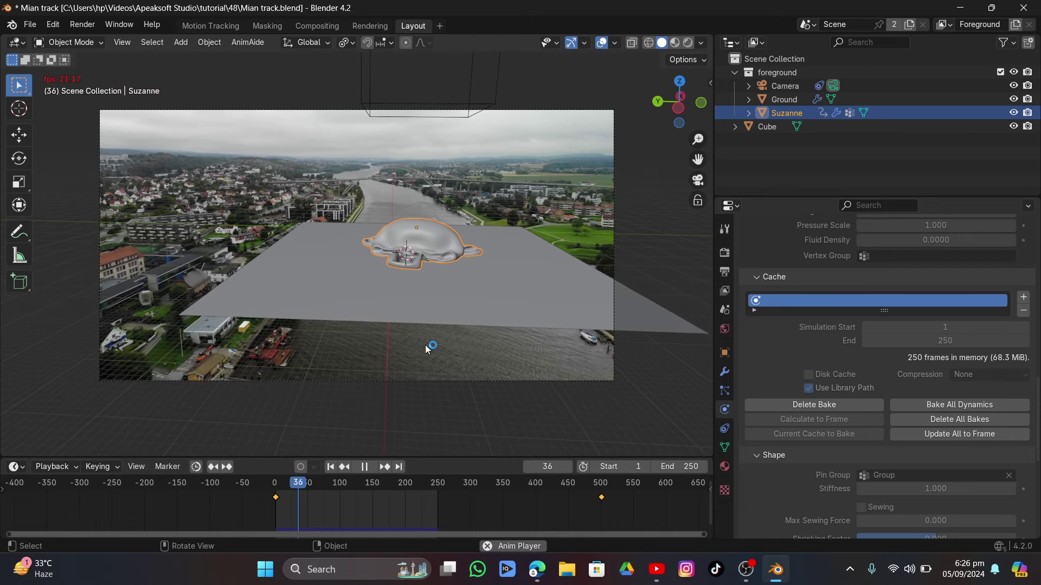
scroll(429, 342, up, 1)
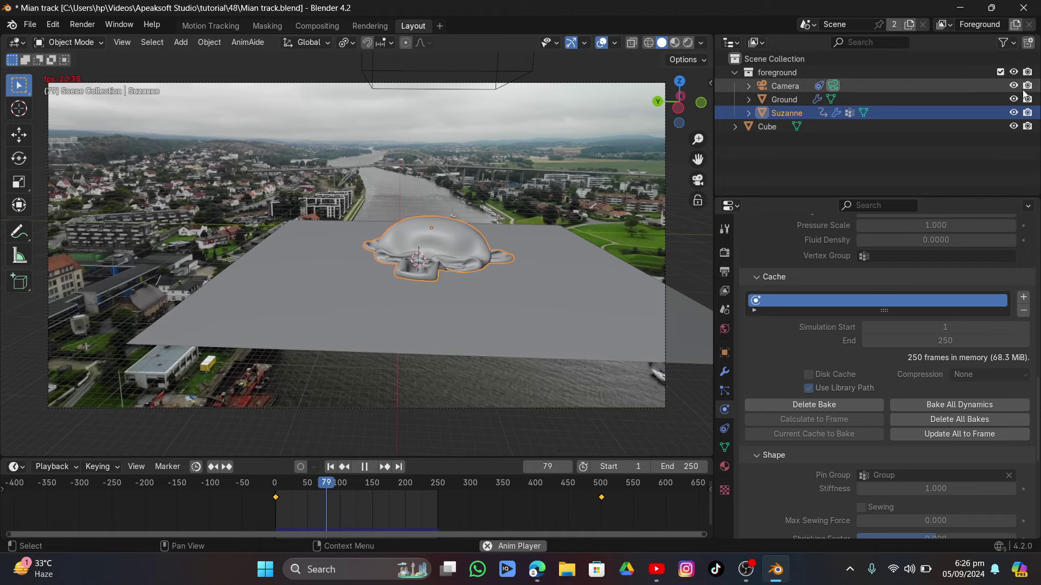
Hide the Ground plane in the viewport, deselect Suzanne and watch the animation over the footage before stopping it
click(1013, 99)
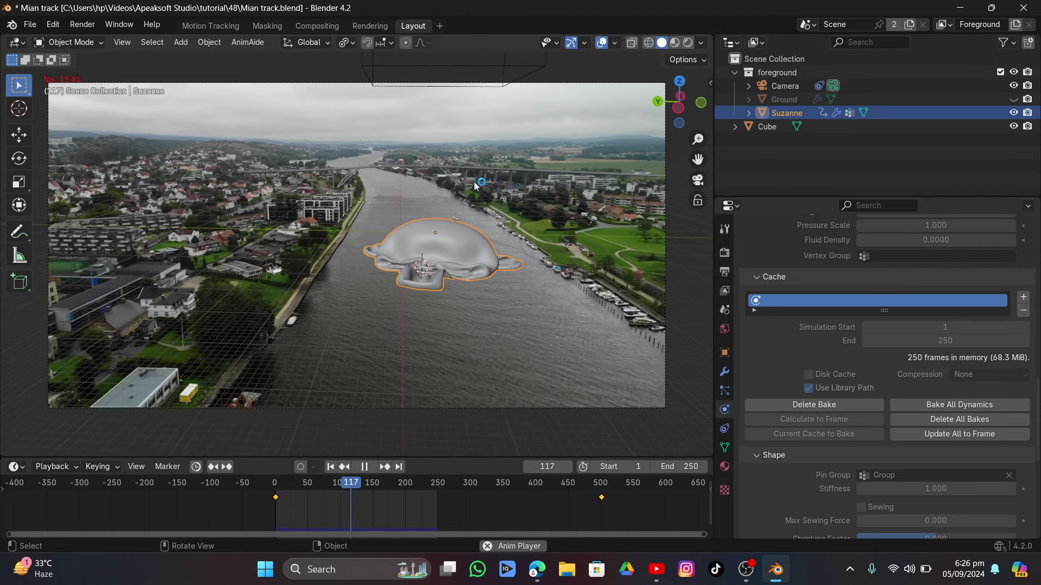
click(483, 154)
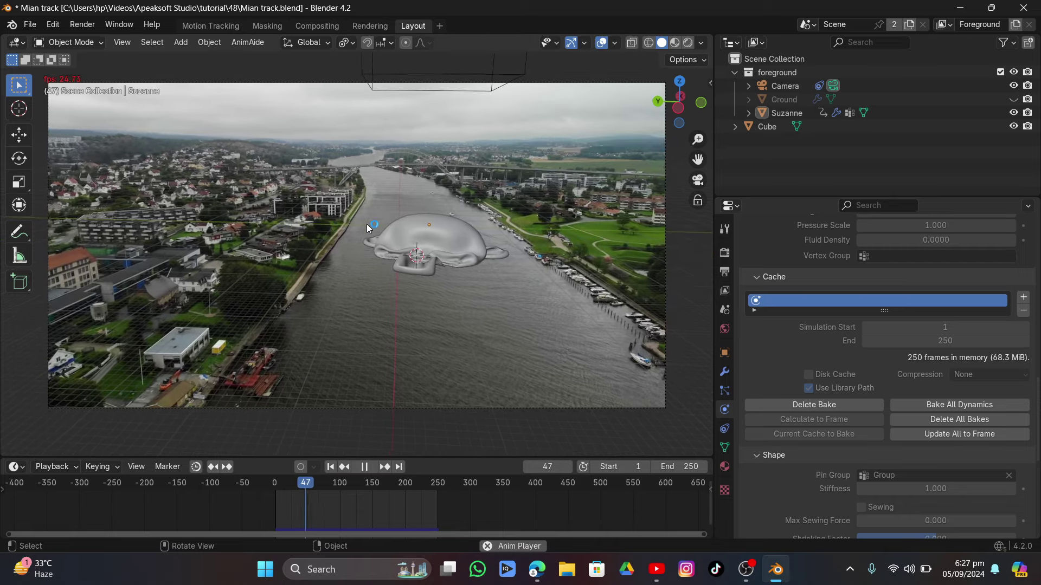
key(space)
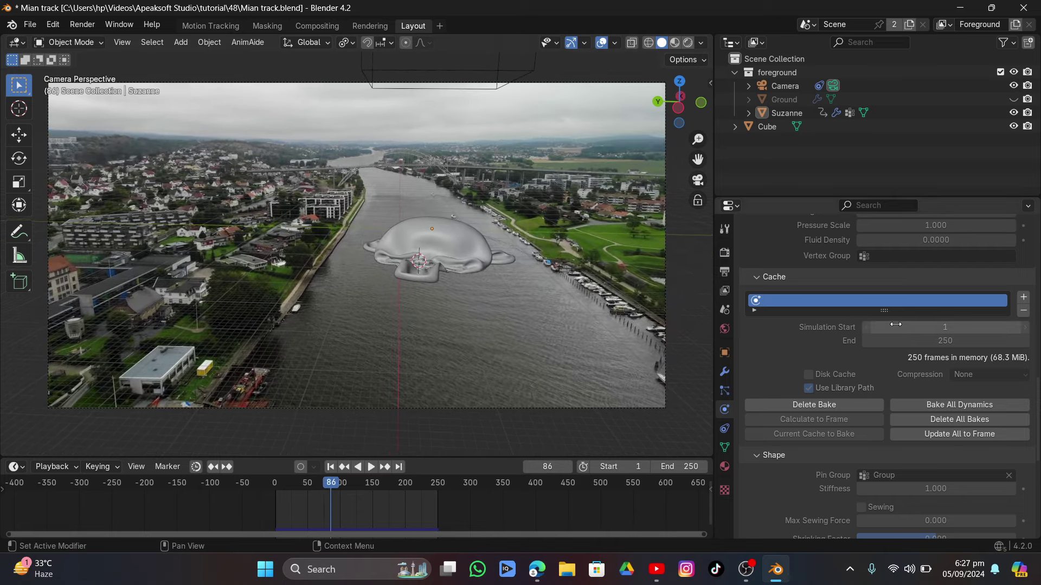
Delete the cloth bake and set the vertex mass to 1 kg
scroll(886, 321, up, 5)
scroll(886, 321, down, 10)
scroll(846, 336, up, 10)
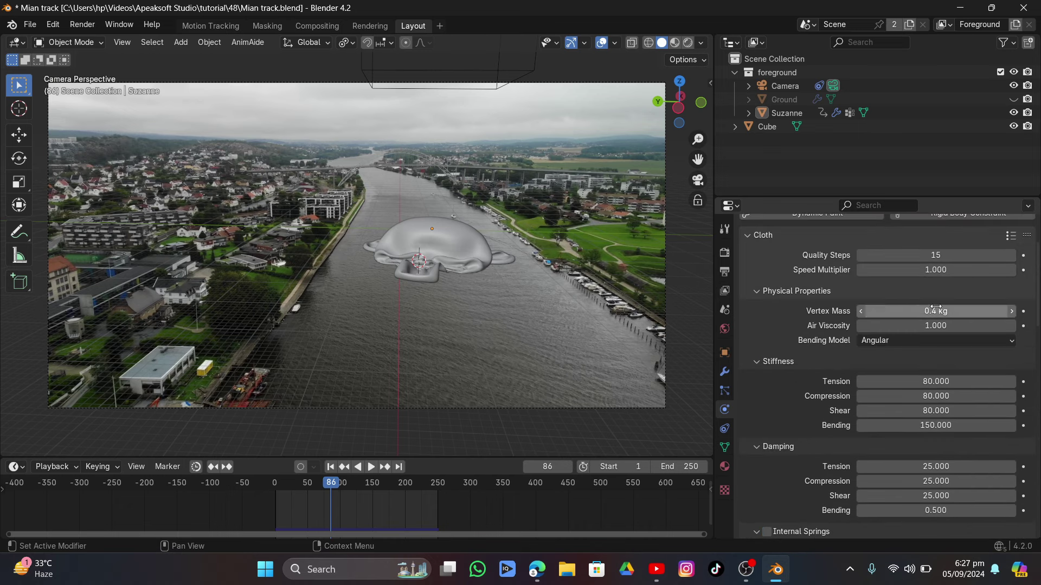
click(945, 307)
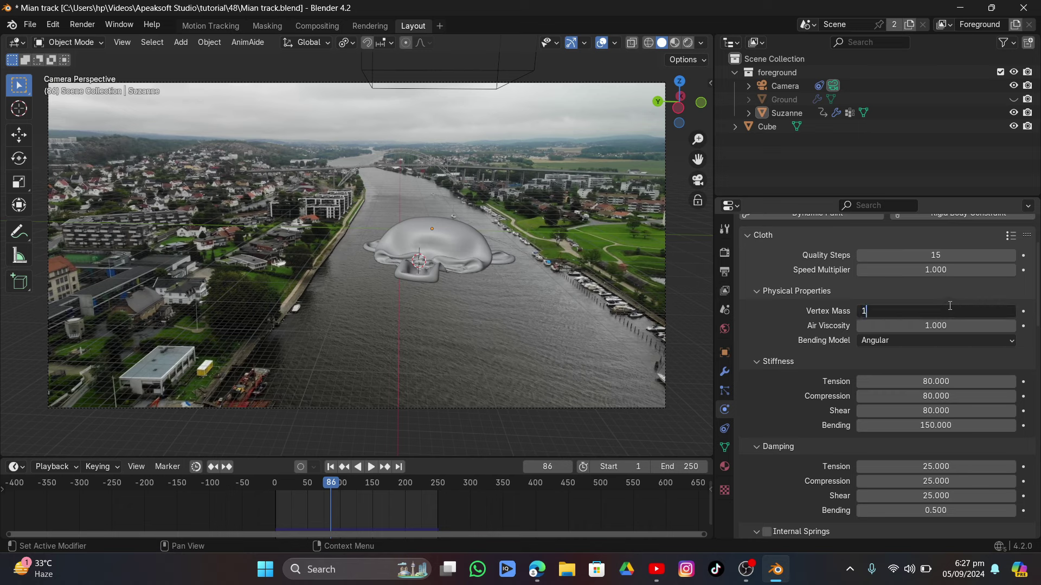
key(Return)
Reduce the cloth's self-collision distance to about 0.00865 m and its object-collision distance to about 0.00825 m
scroll(818, 333, down, 10)
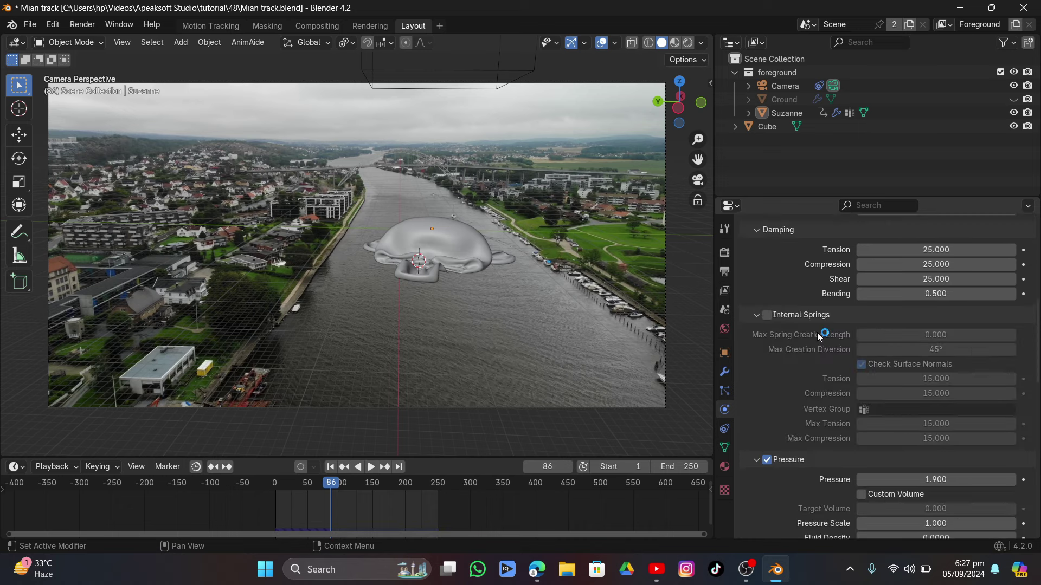
scroll(810, 425, down, 5)
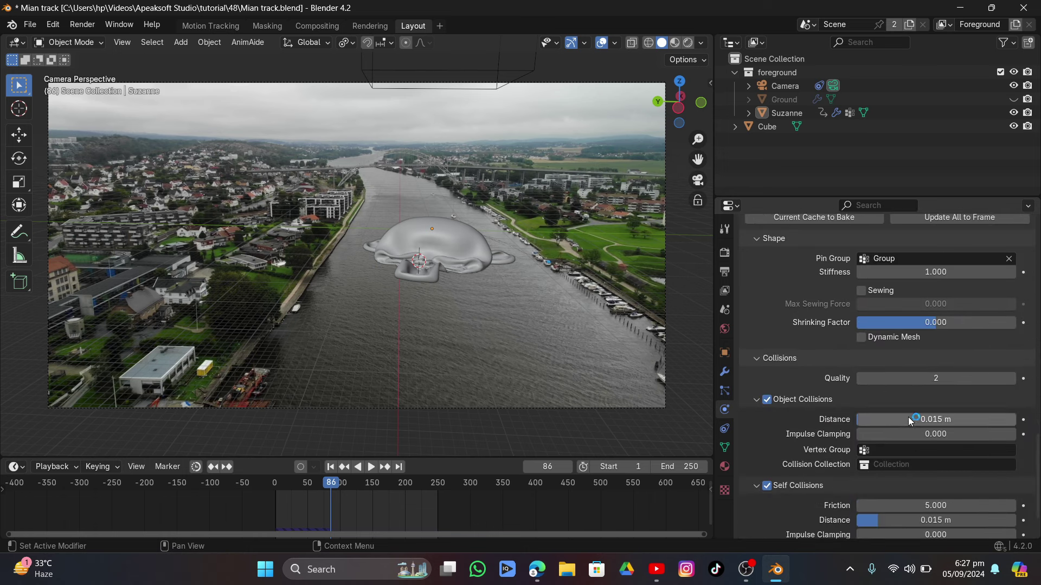
scroll(905, 419, down, 2)
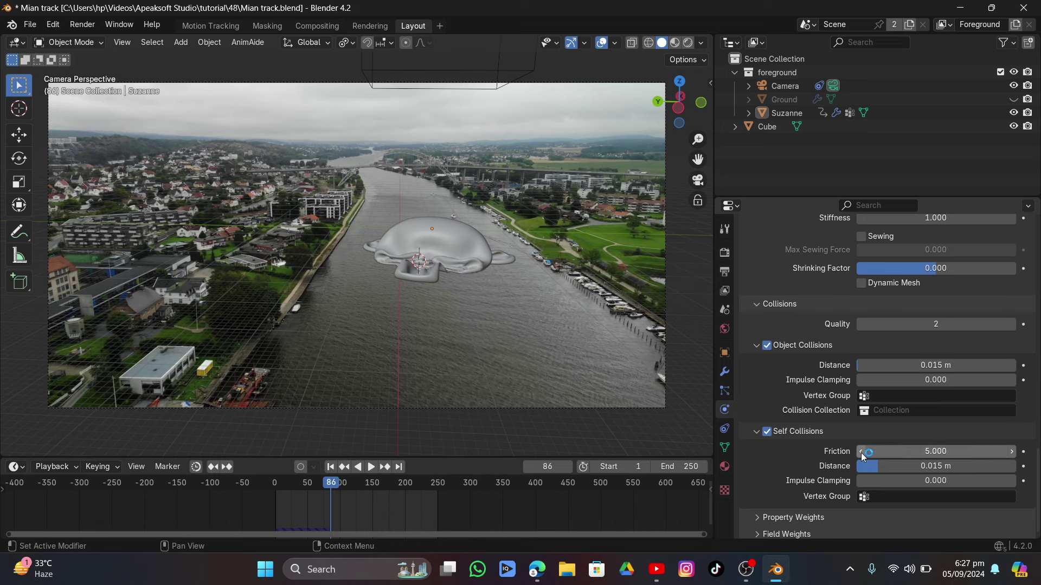
drag(893, 468, 867, 466)
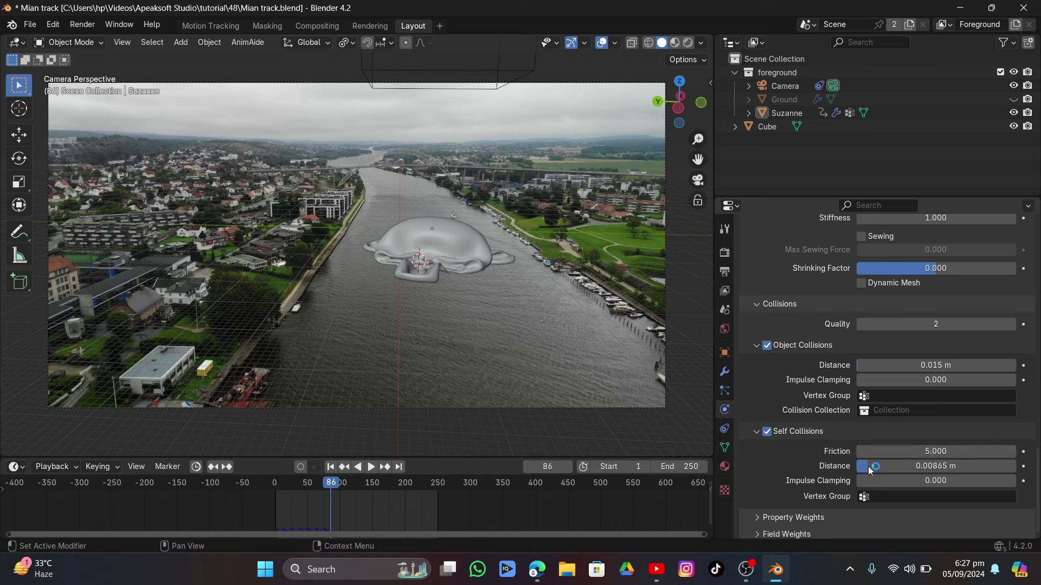
drag(905, 365, 891, 366)
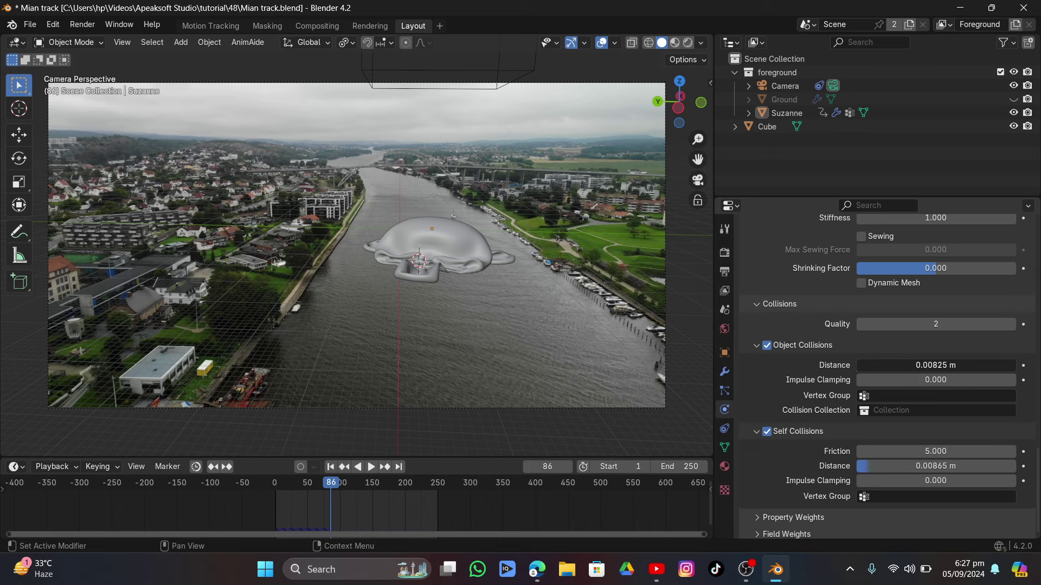
Raise the cloth's collision quality to 4 and save the blend file
click(1011, 324)
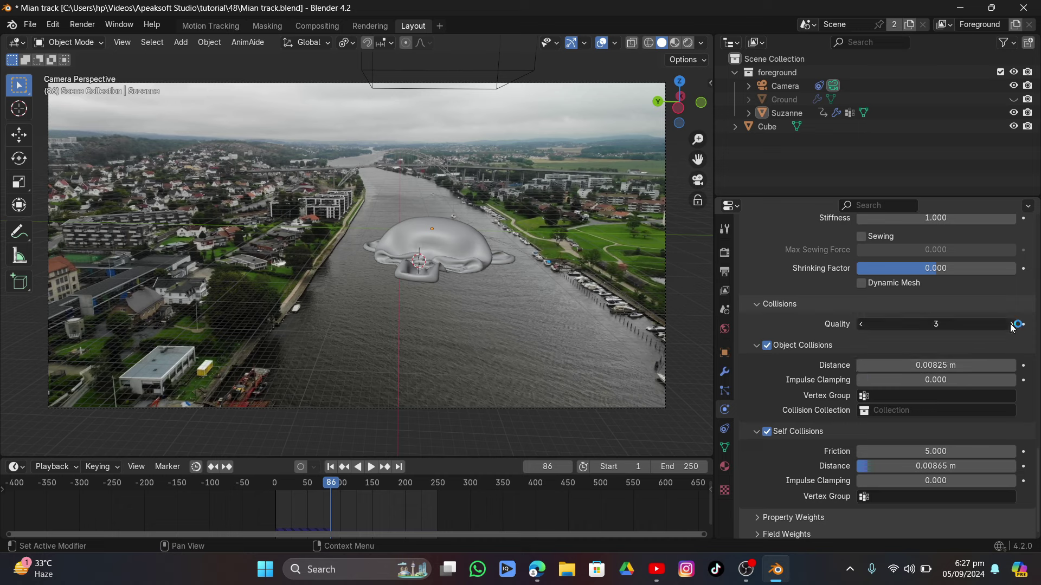
scroll(856, 383, up, 15)
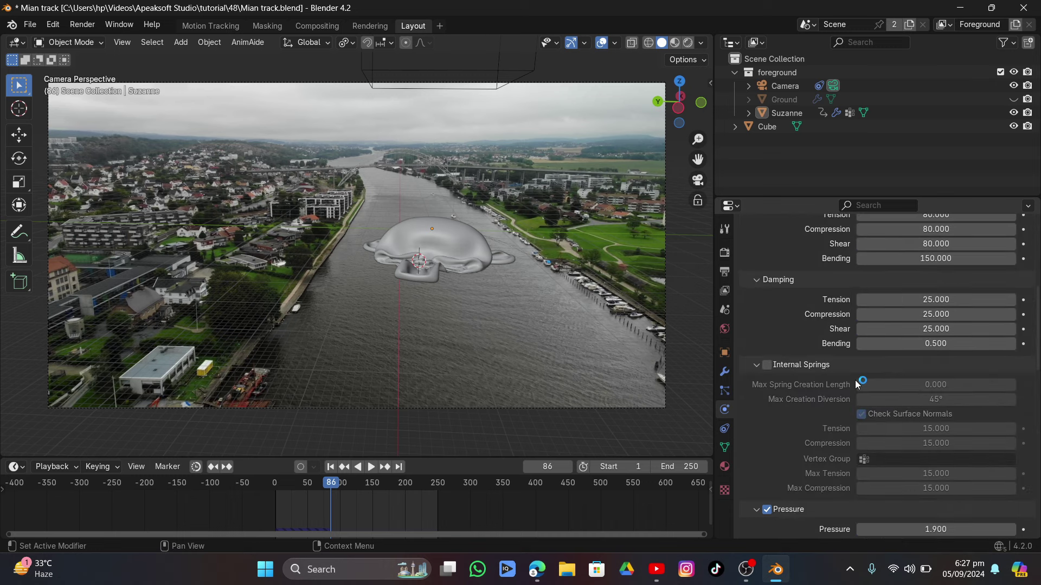
scroll(857, 383, up, 3)
scroll(909, 344, down, 12)
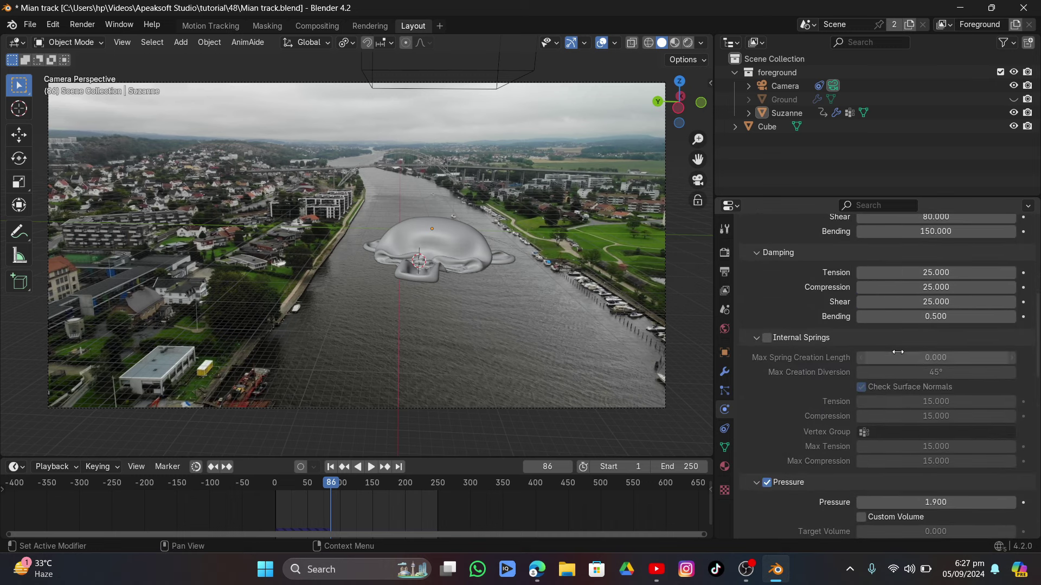
click(30, 25)
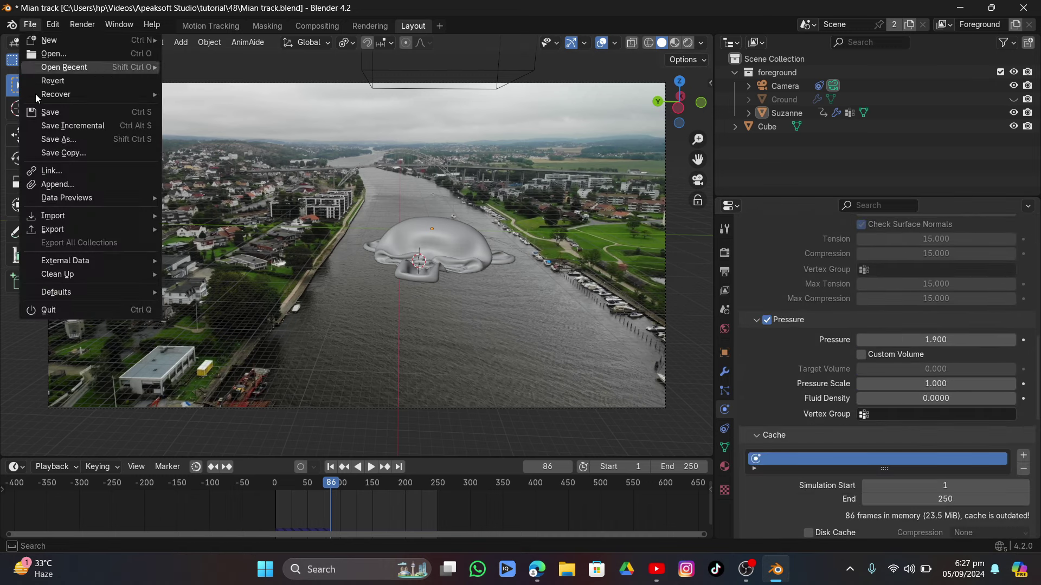
click(57, 112)
scroll(824, 363, down, 8)
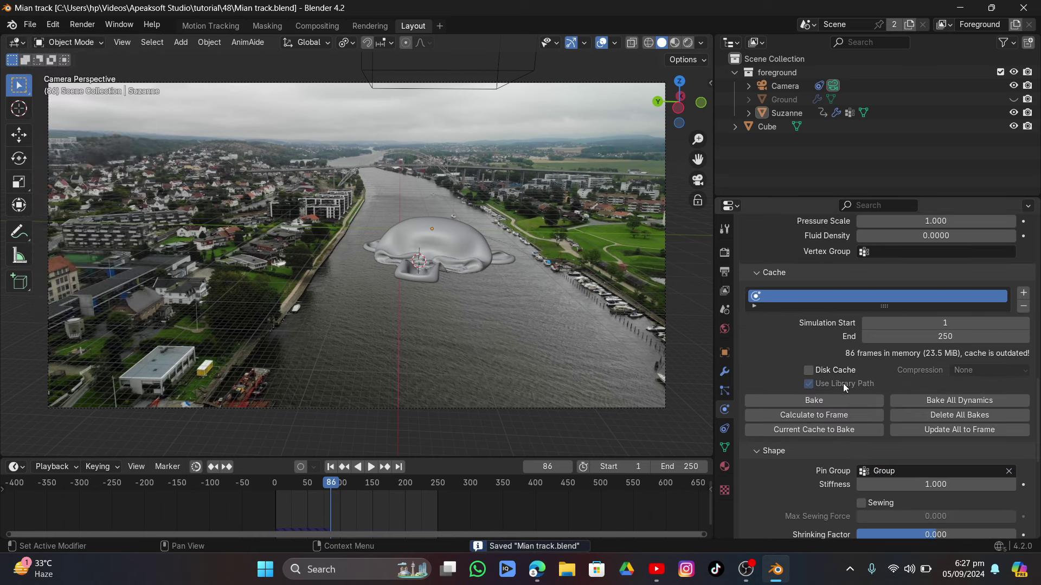
Bake Suzanne's cloth simulation for frames 1 to 250 with the updated collision settings
scroll(851, 386, up, 20)
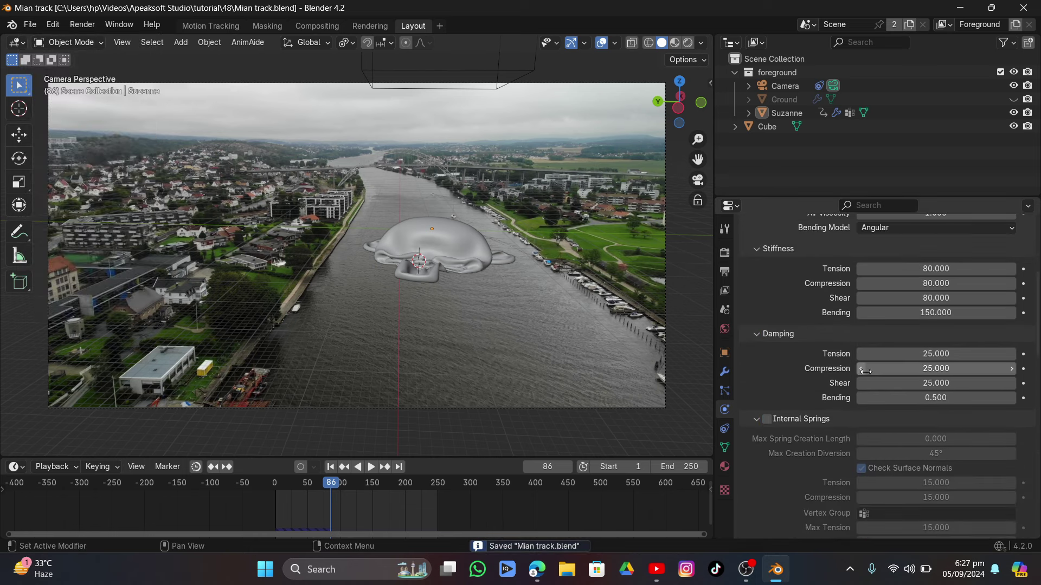
scroll(865, 371, up, 5)
drag(913, 307, 935, 307)
scroll(870, 390, down, 15)
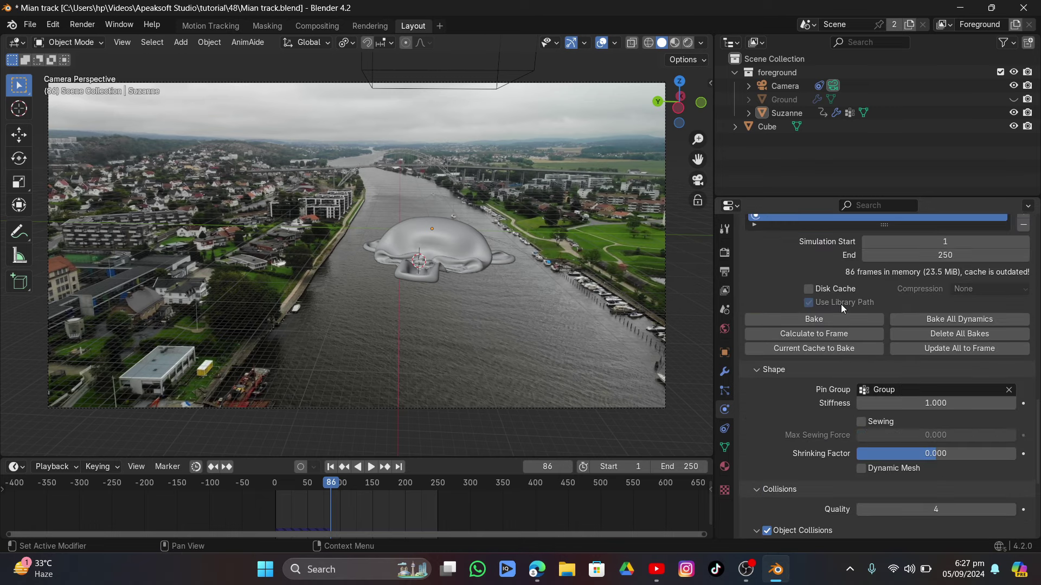
click(841, 320)
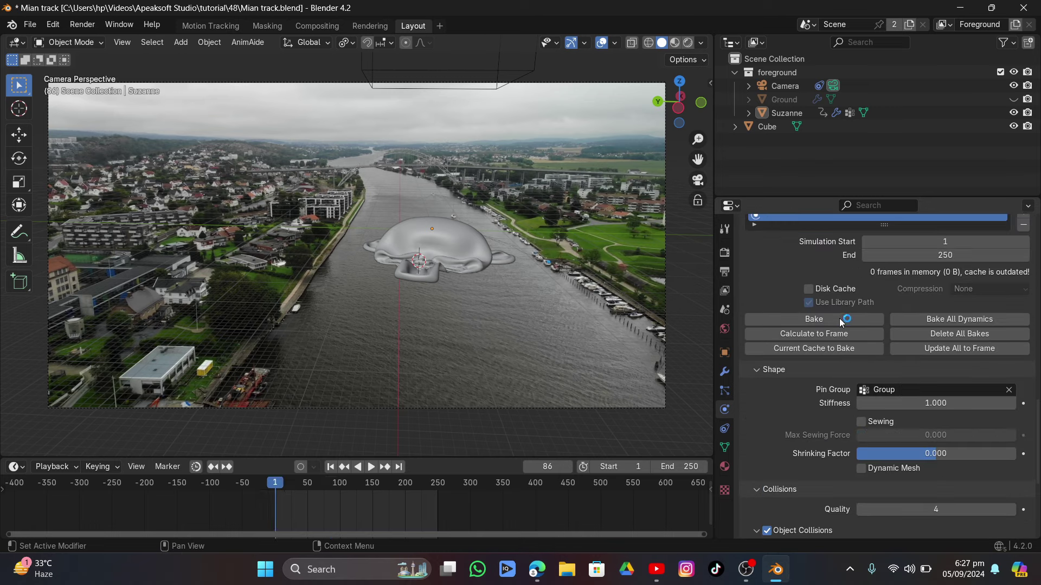
click(746, 569)
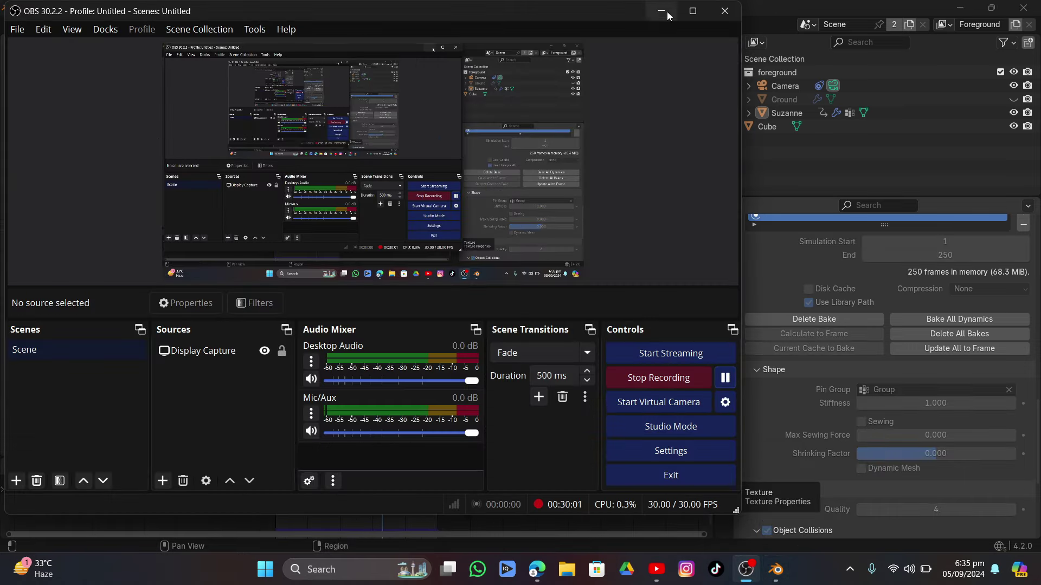
click(663, 12)
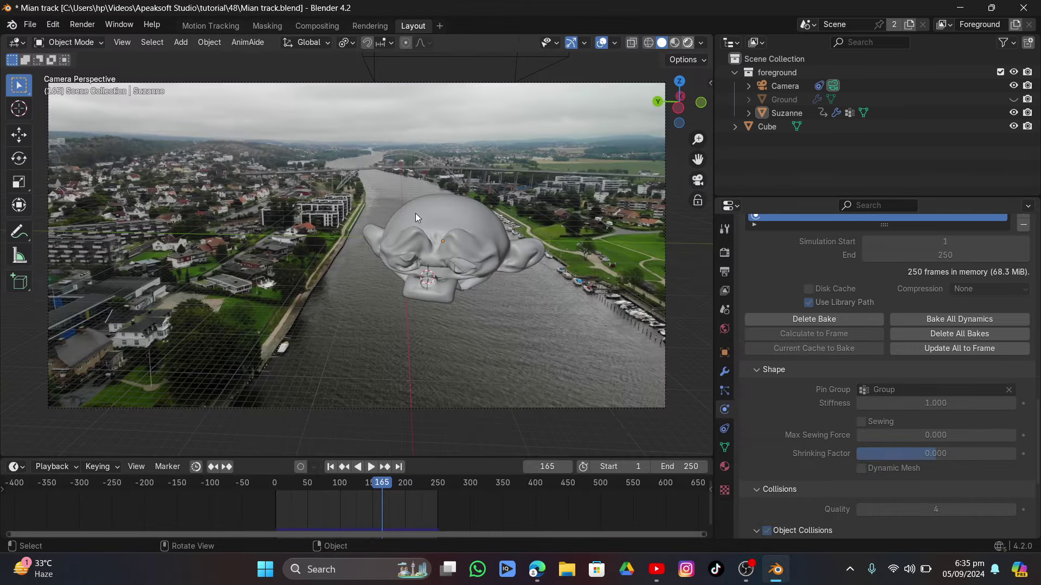
Show the viewport in rendered shading and set the render engine to Cycles with GPU Compute as the device
key(z)
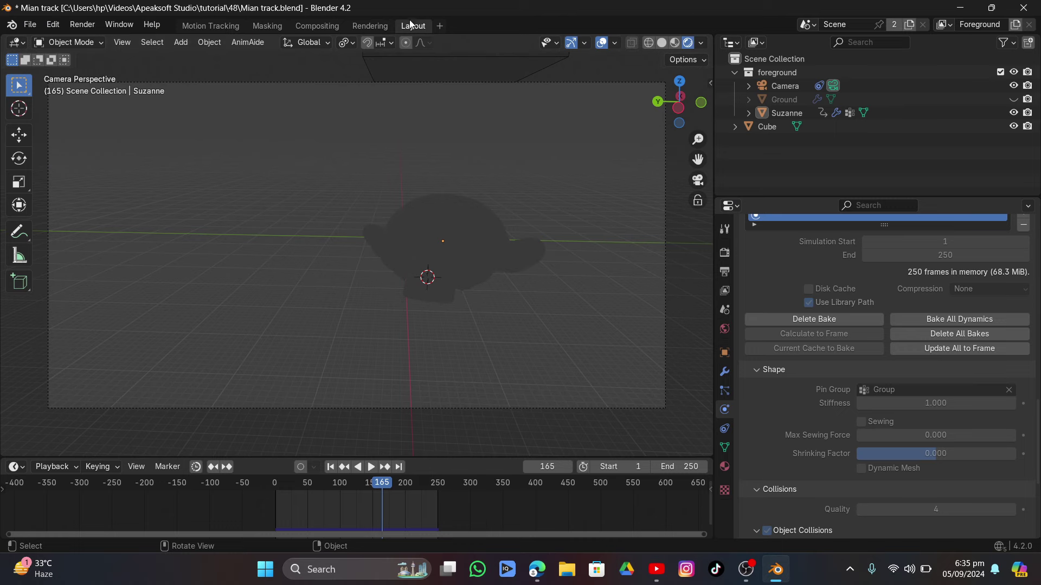
click(724, 252)
scroll(854, 259, up, 5)
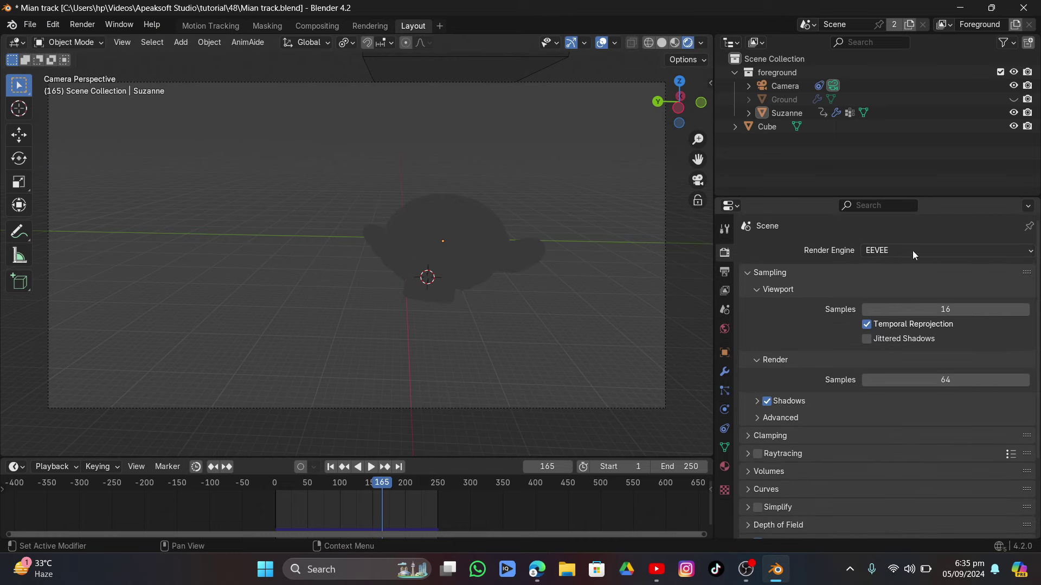
click(912, 250)
key(c)
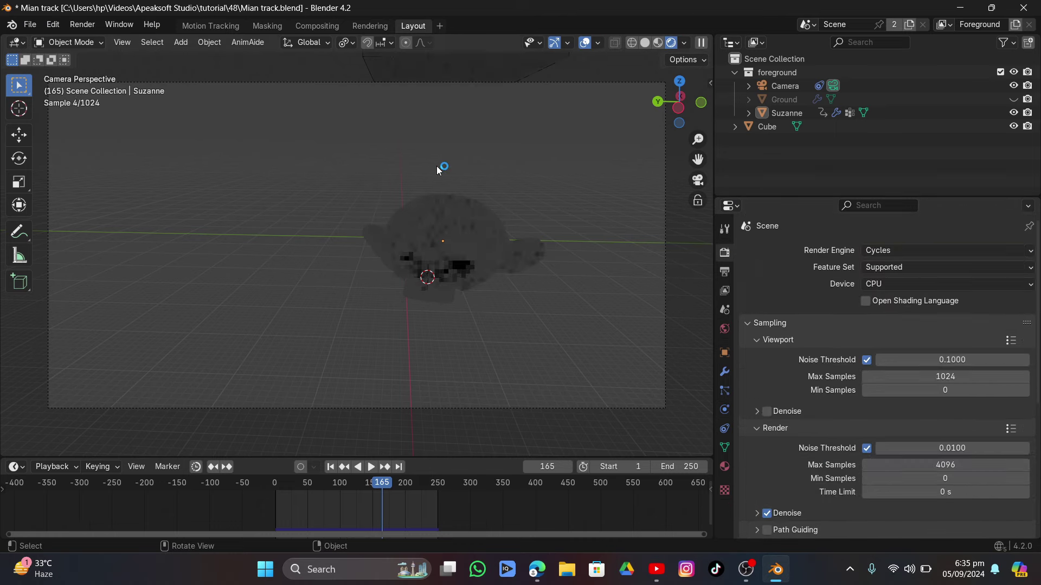
click(913, 286)
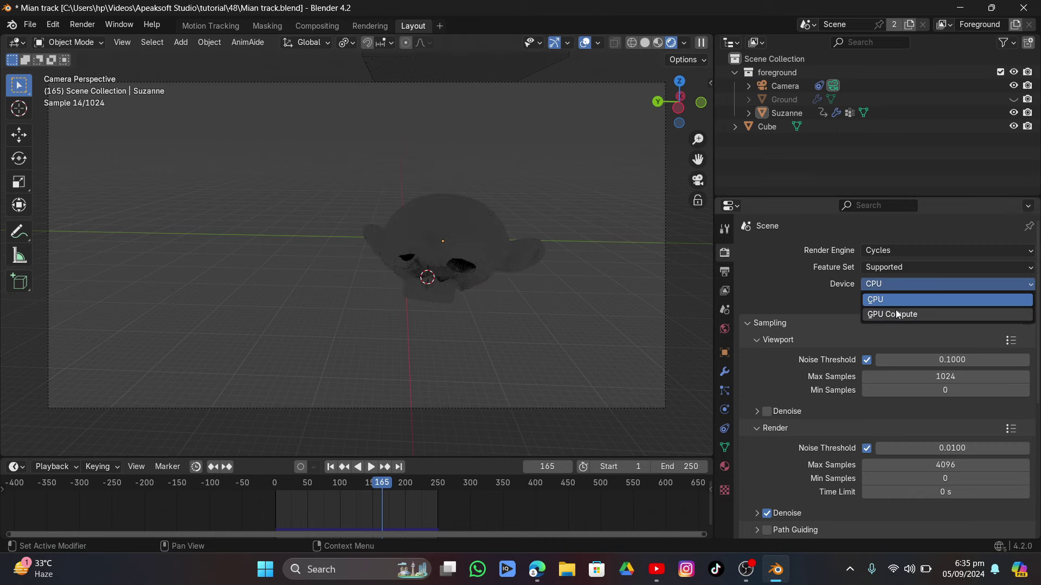
click(904, 315)
Enable a transparent film background in the render settings so the footage shows behind Suzanne
scroll(847, 309, down, 8)
scroll(848, 307, down, 1)
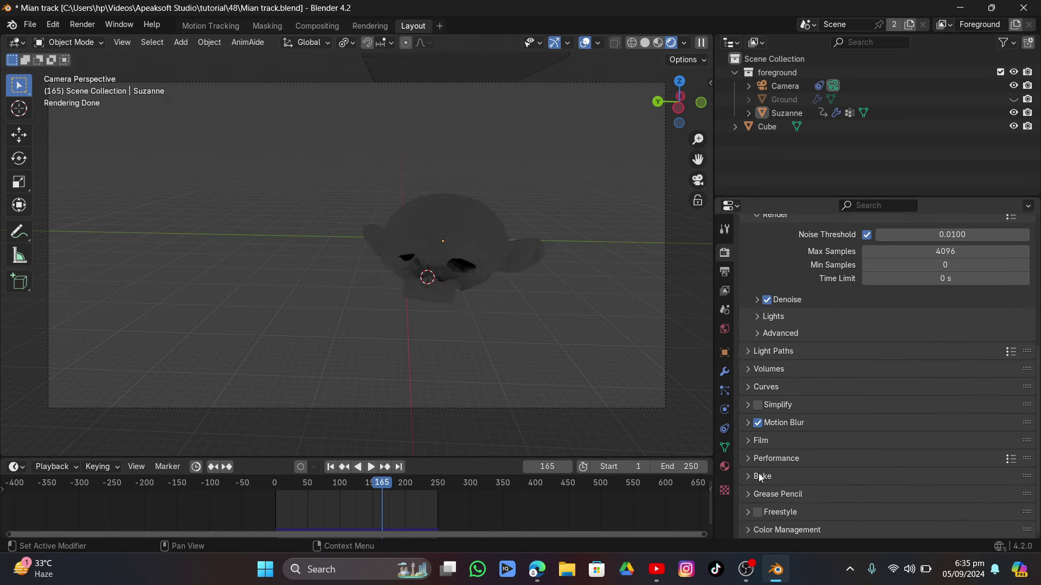
click(762, 441)
scroll(781, 434, down, 1)
scroll(795, 425, down, 4)
click(757, 401)
click(766, 401)
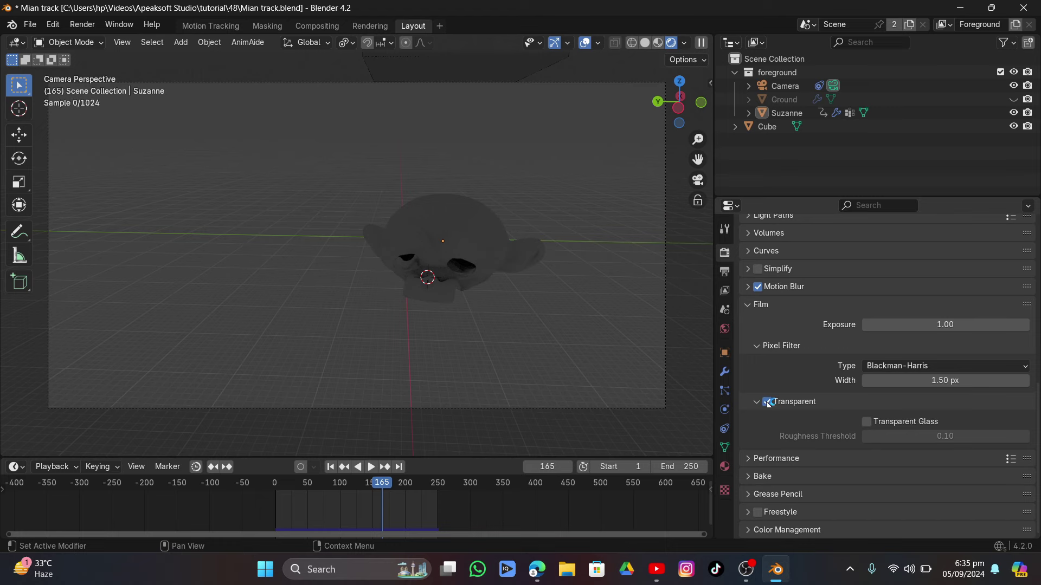
Assign an Environment Texture to the world background's color
click(724, 329)
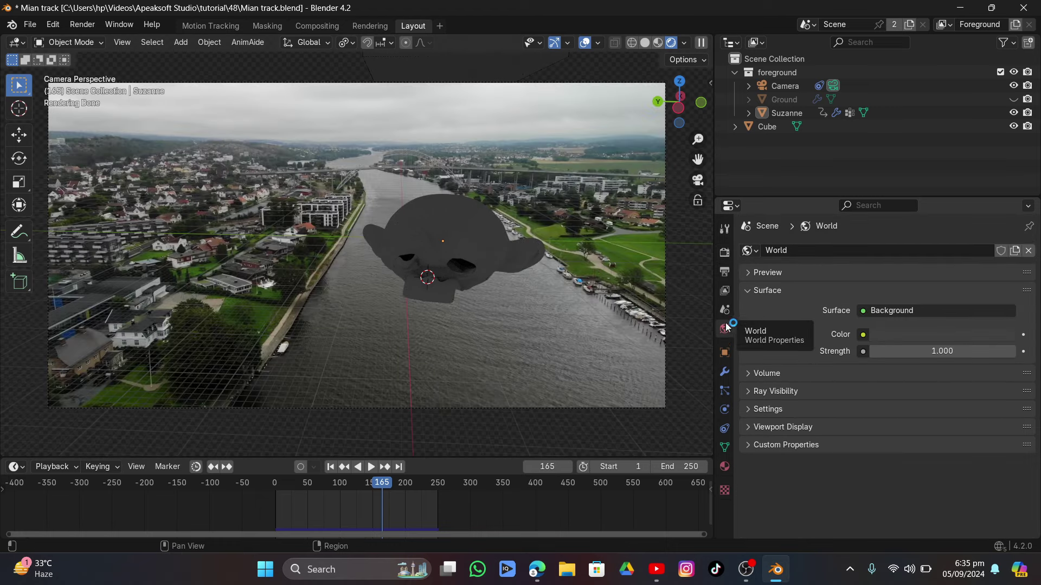
click(866, 335)
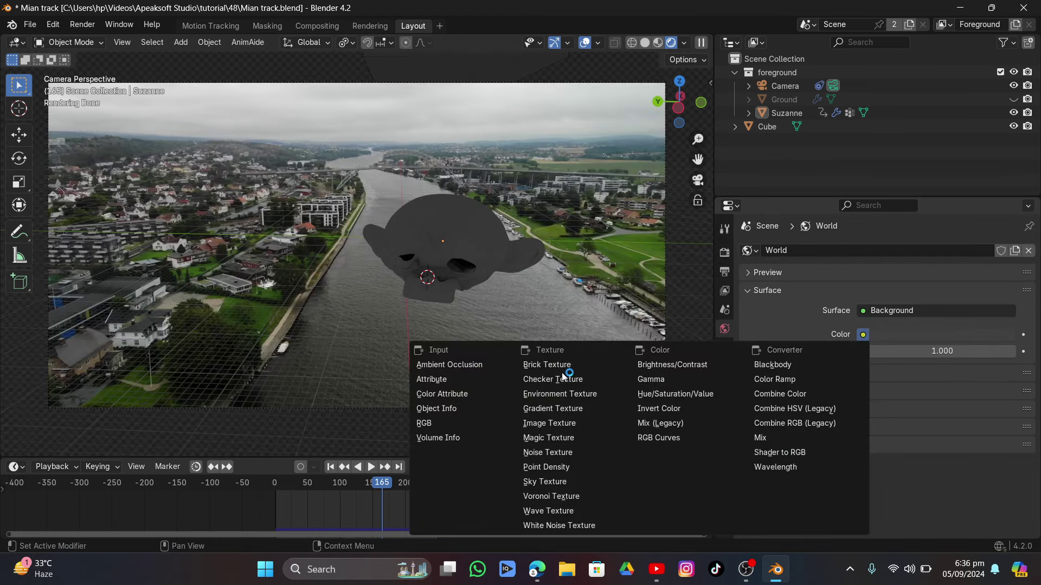
click(570, 388)
Load overcast_soil_puresky_4k.exr from the texture folder in D:\msi film as the world's environment image
click(940, 352)
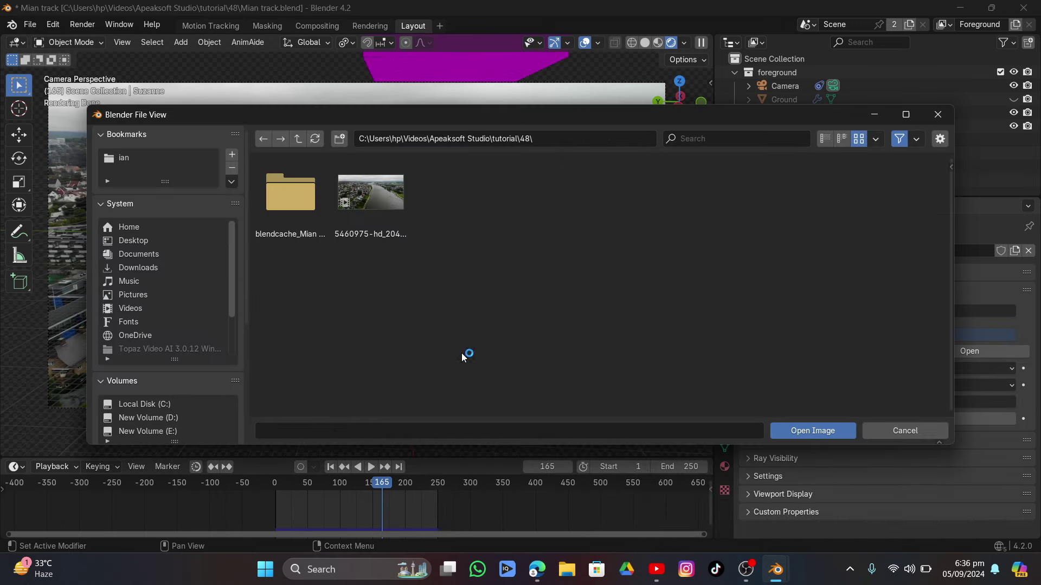
click(144, 430)
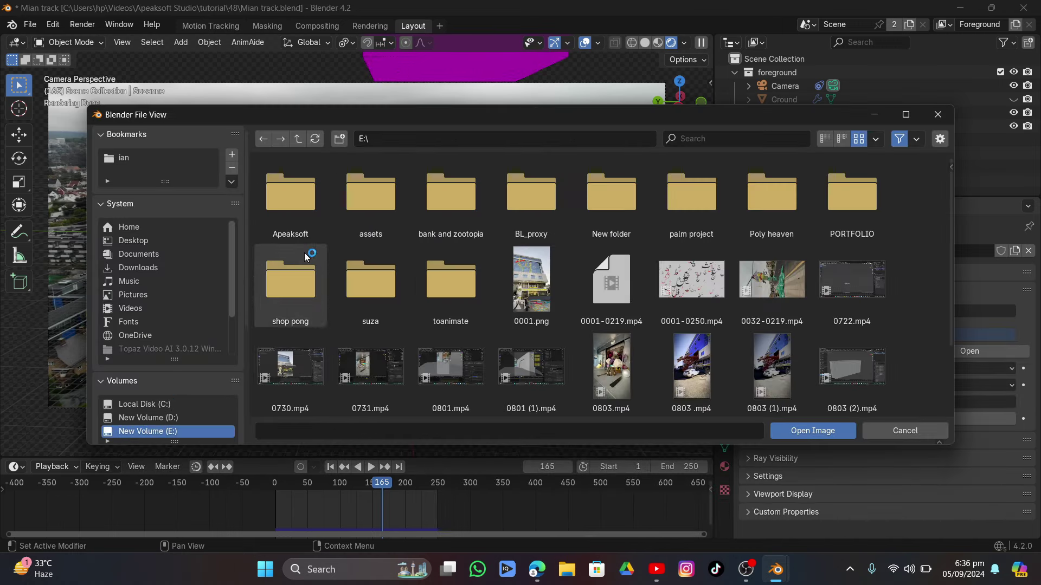
click(145, 417)
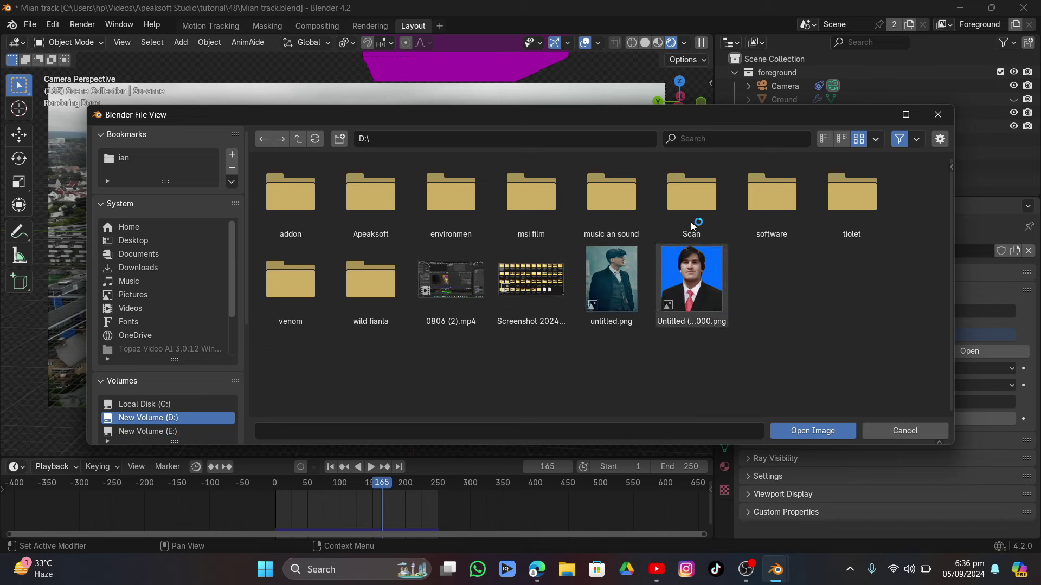
click(769, 181)
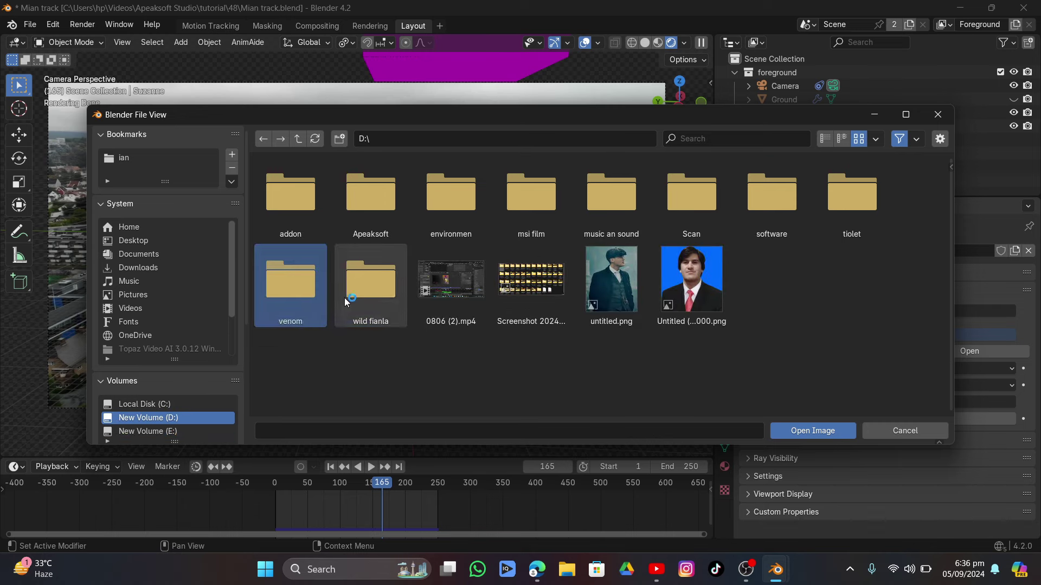
double_click(547, 197)
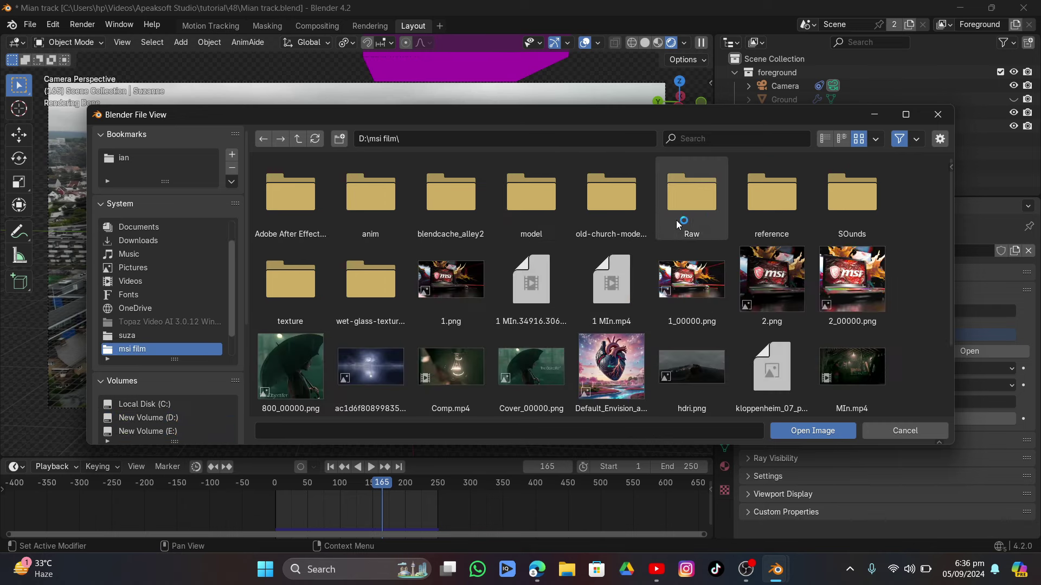
double_click(300, 284)
double_click(532, 194)
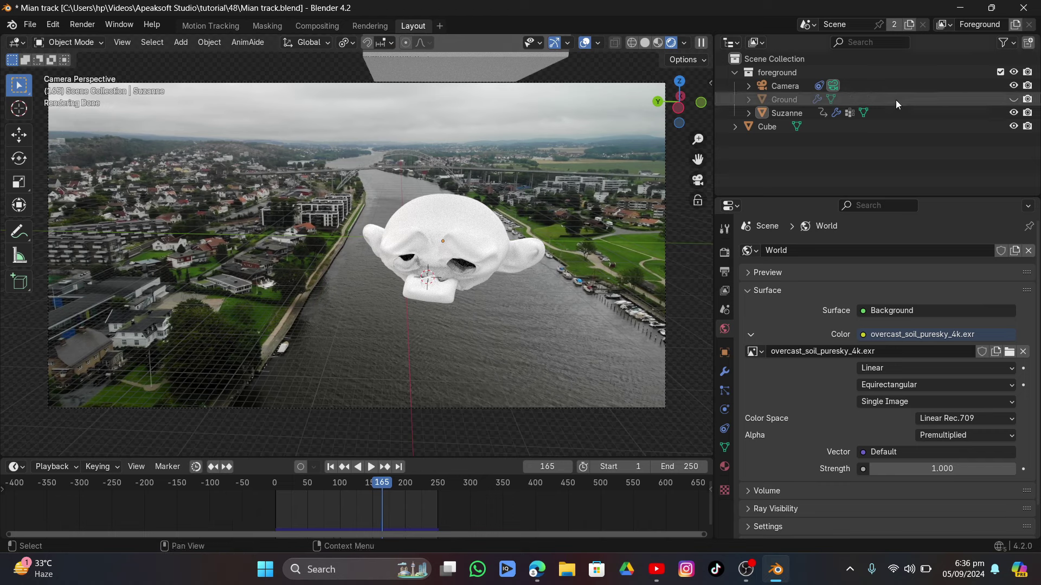
Unhide the Ground plane in the viewport and enable denoising for viewport rendering
click(1013, 99)
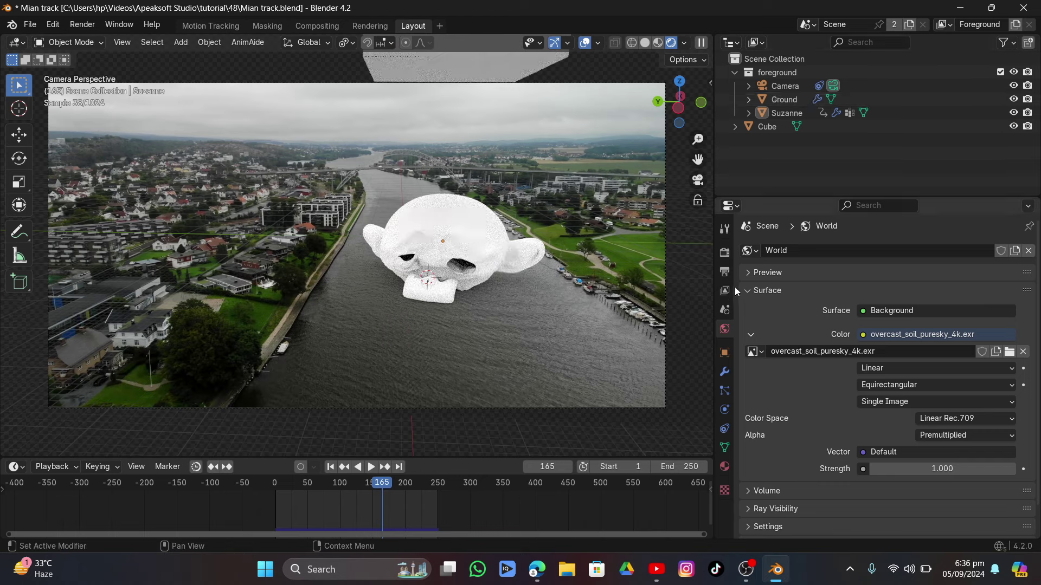
click(725, 252)
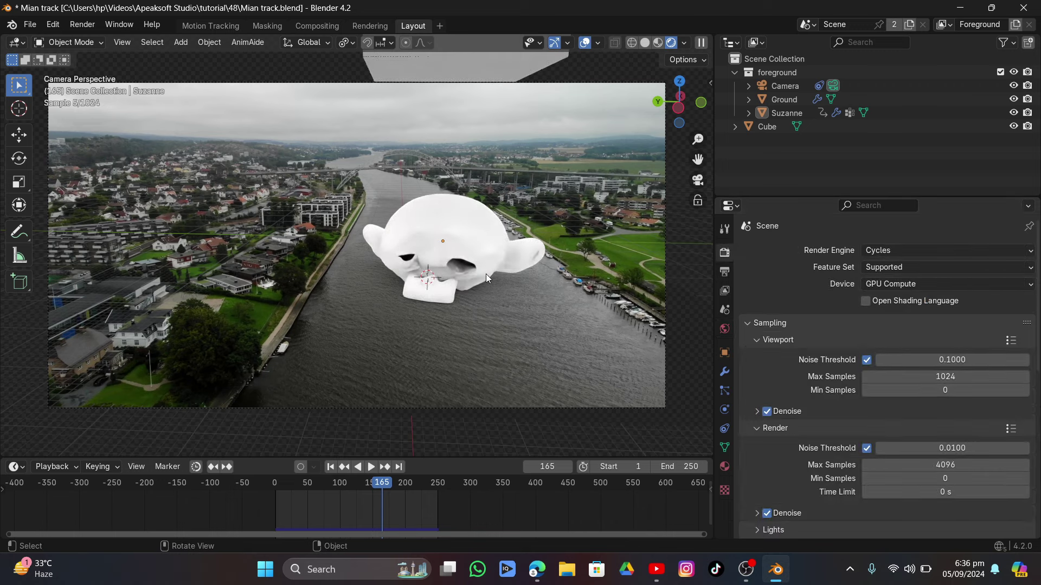
Go to frame 224, select Suzanne and give it a new material
click(421, 486)
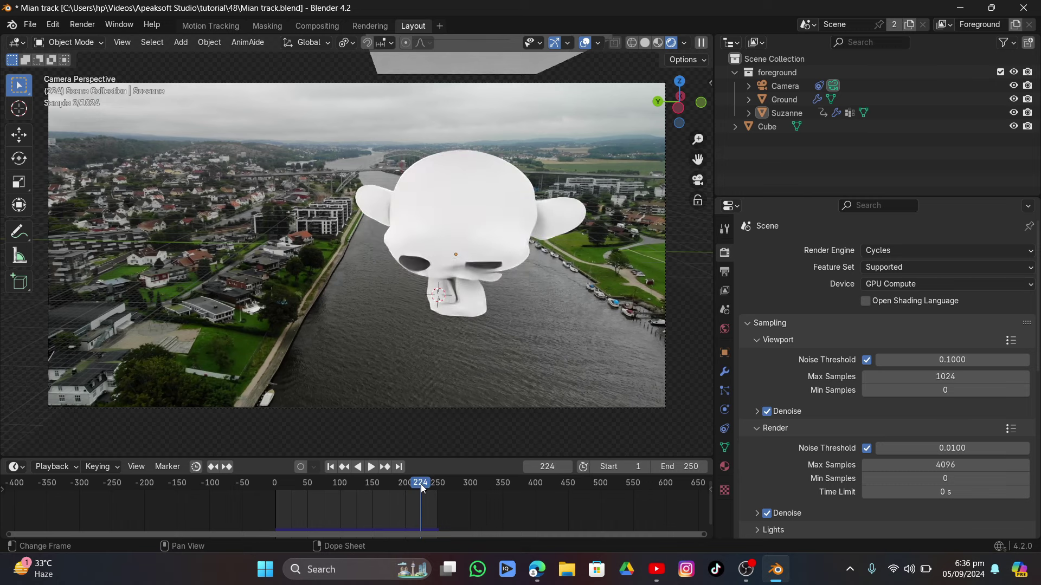
click(473, 260)
click(724, 466)
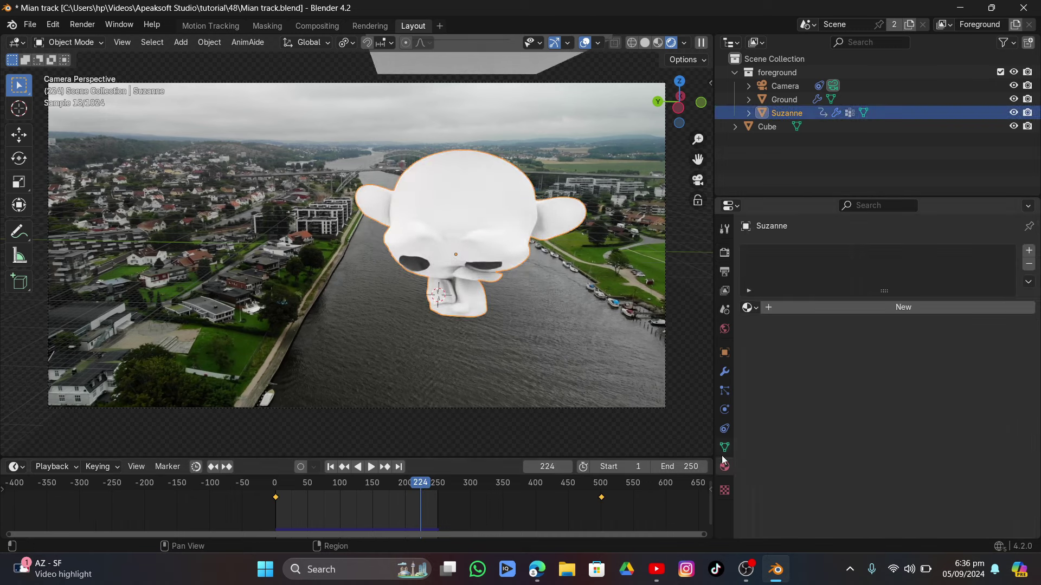
click(850, 309)
click(770, 329)
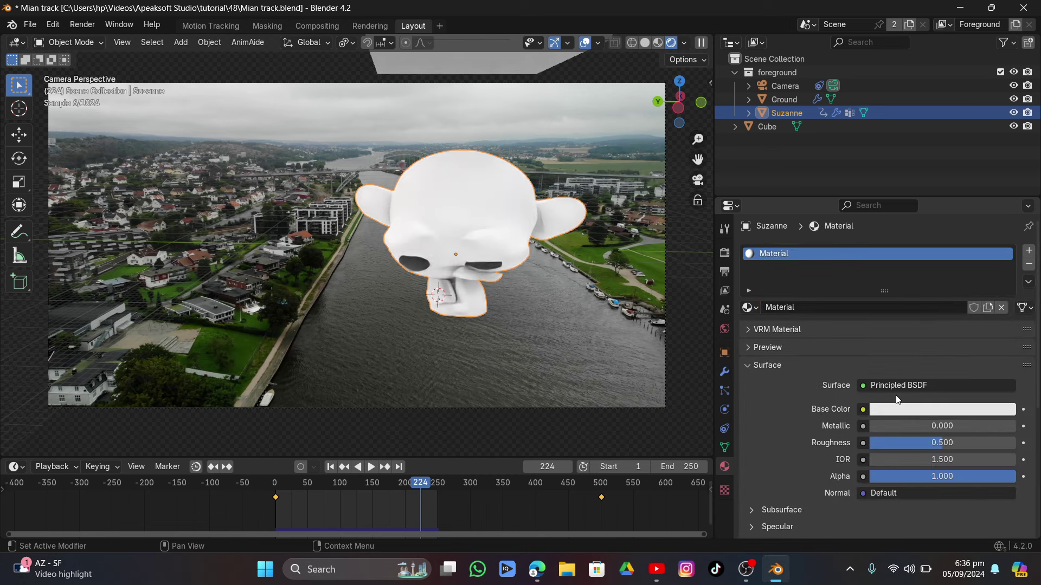
Make Suzanne's material golden yellow with metallic 1.000 and roughness 0.231, and check it at frame 195
click(903, 408)
drag(903, 277, 893, 298)
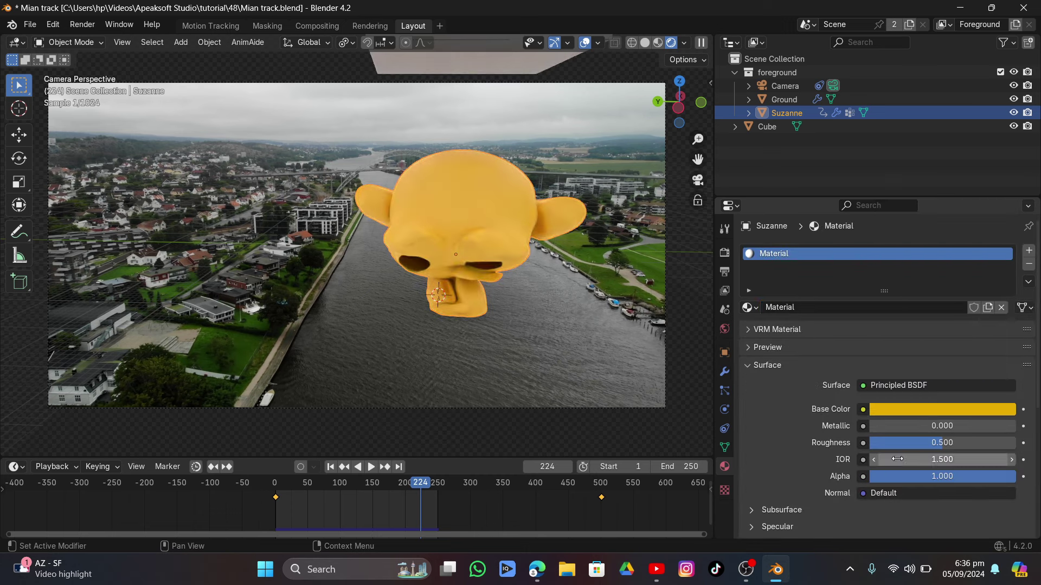
drag(894, 426, 1019, 426)
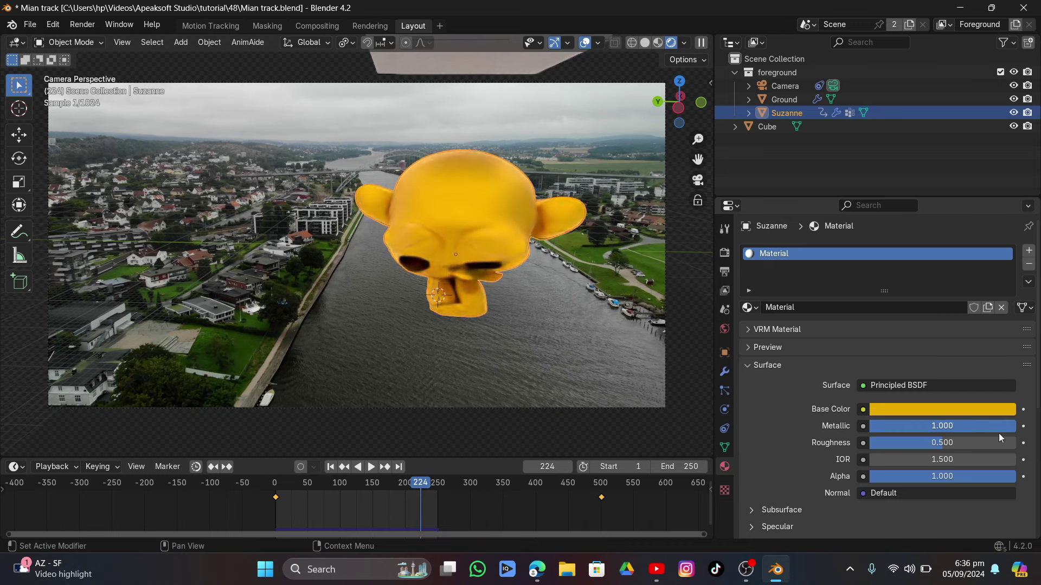
drag(942, 443, 903, 443)
drag(427, 490, 402, 485)
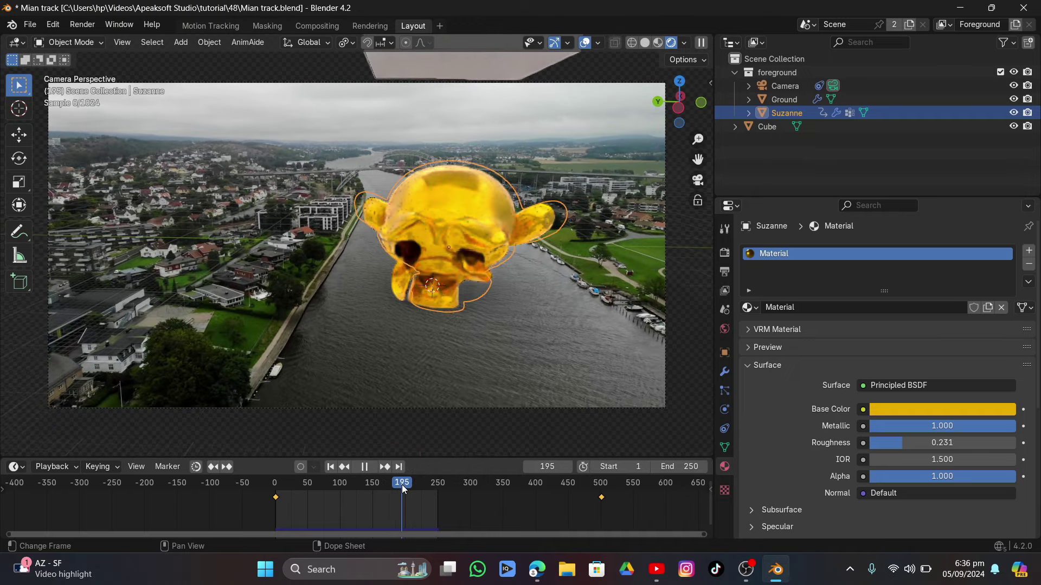
Give the Ground plane a new material with its base color sampled from the river water in front of Suzanne
click(534, 297)
click(616, 173)
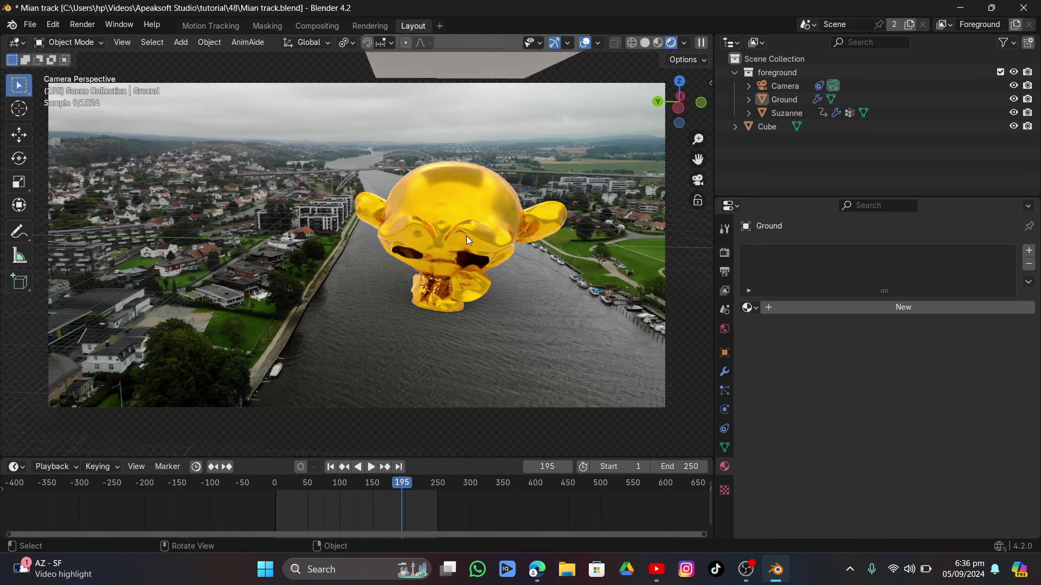
click(554, 282)
click(822, 307)
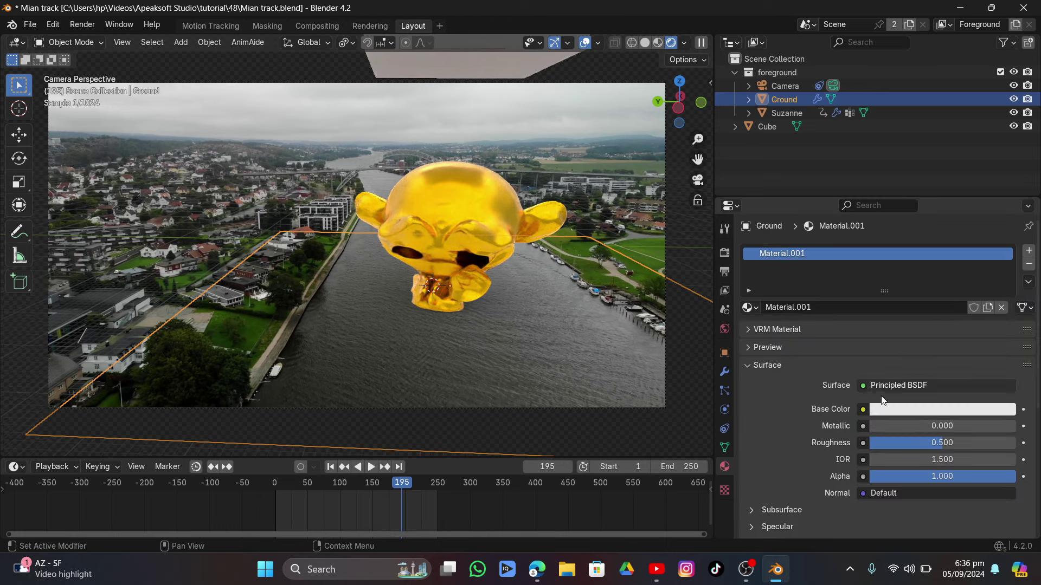
click(997, 410)
click(1002, 351)
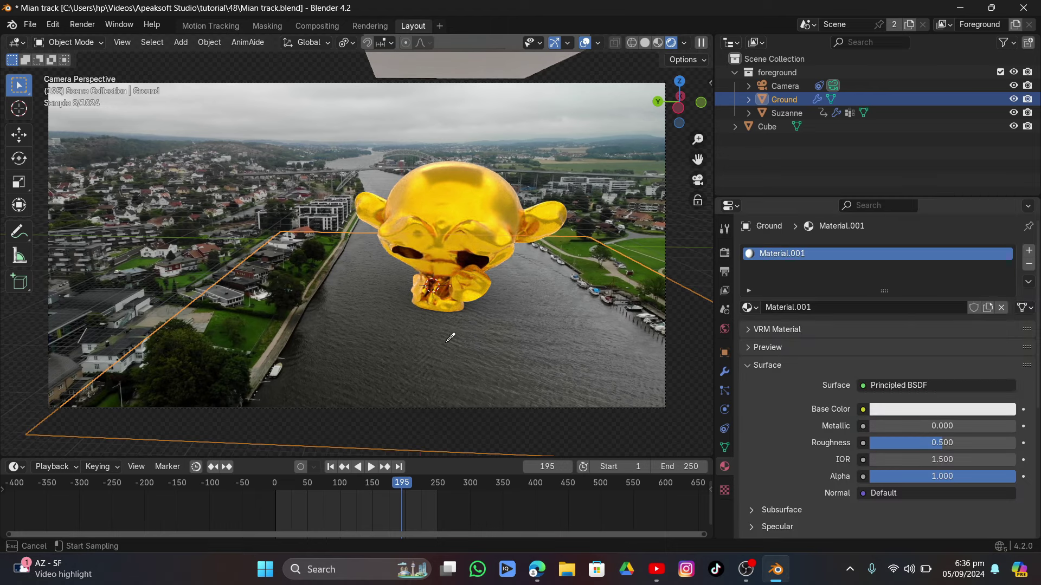
click(435, 342)
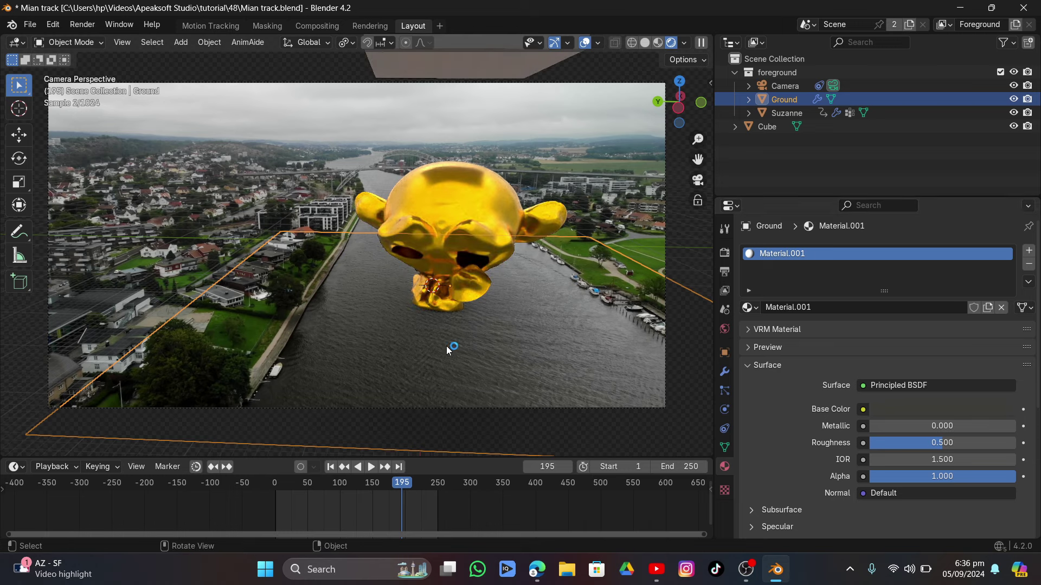
Hide the Cube above the scene in both the viewport and renders, and save the file
click(555, 160)
scroll(483, 135, down, 3)
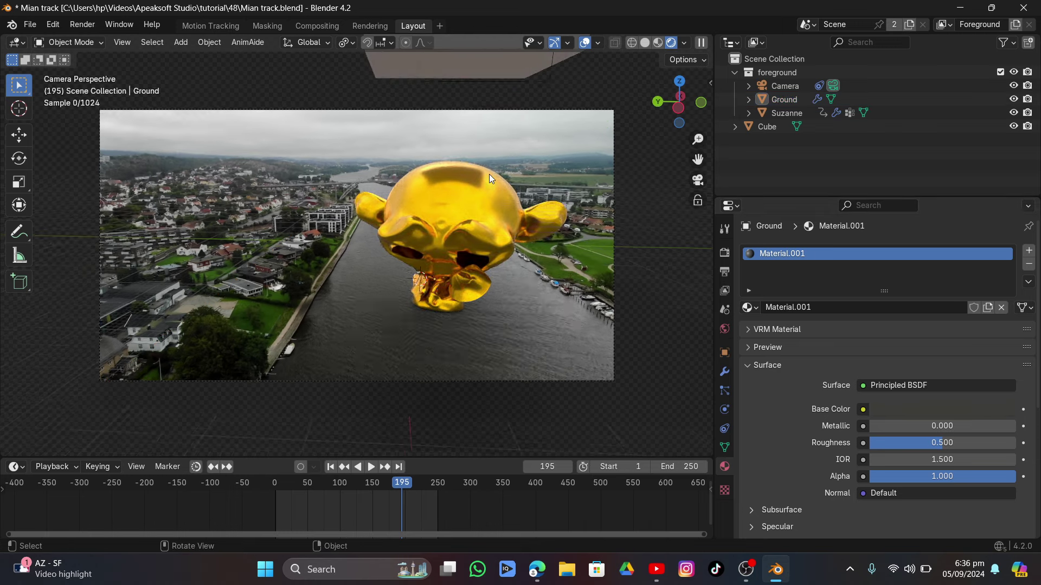
click(474, 108)
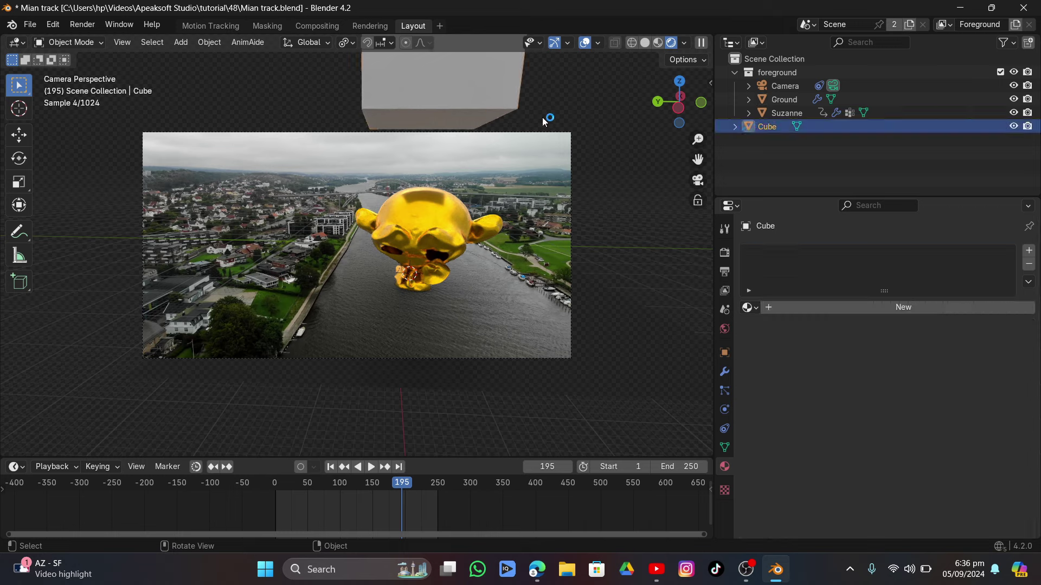
click(1022, 127)
click(1013, 126)
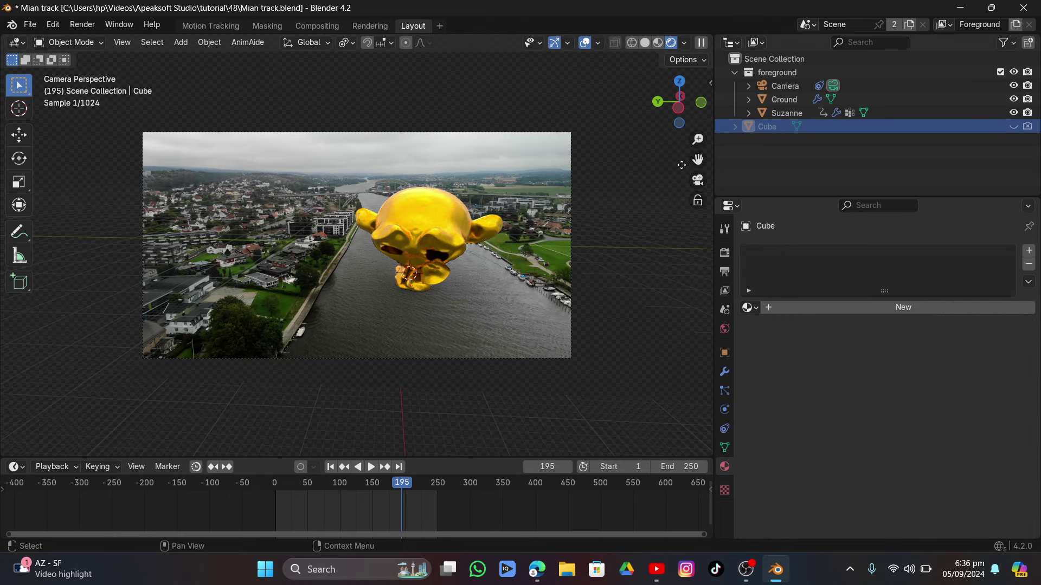
scroll(450, 233, up, 2)
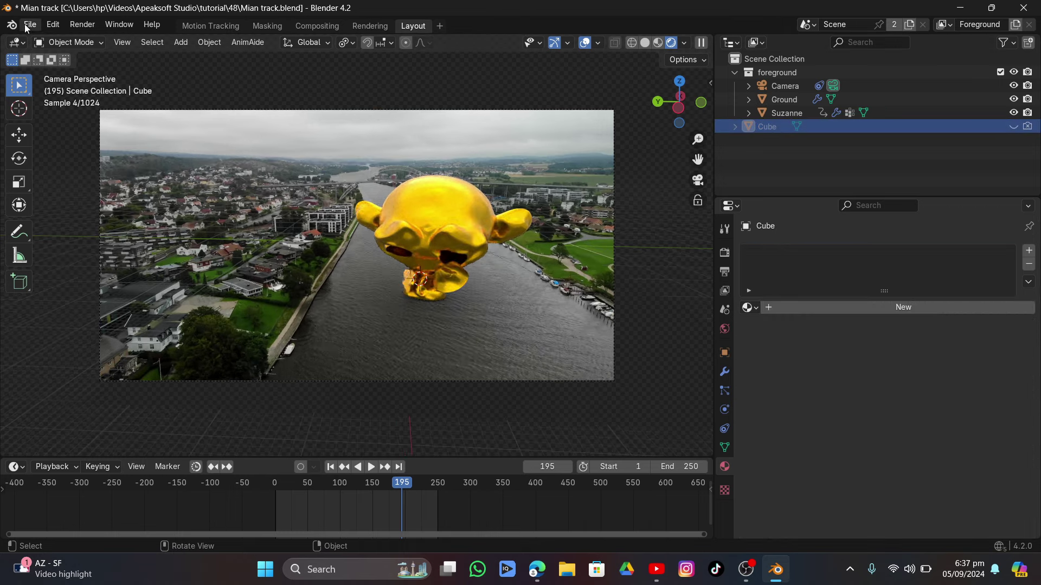
click(30, 25)
click(50, 111)
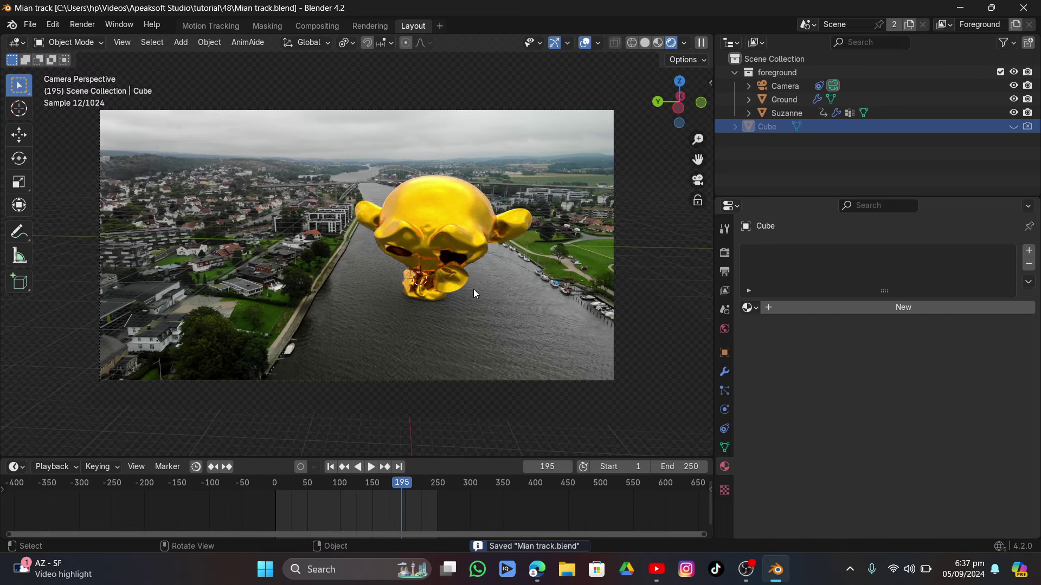
Examine the gold Suzanne over the footage at frames 235, 168, 99 and 229
click(427, 484)
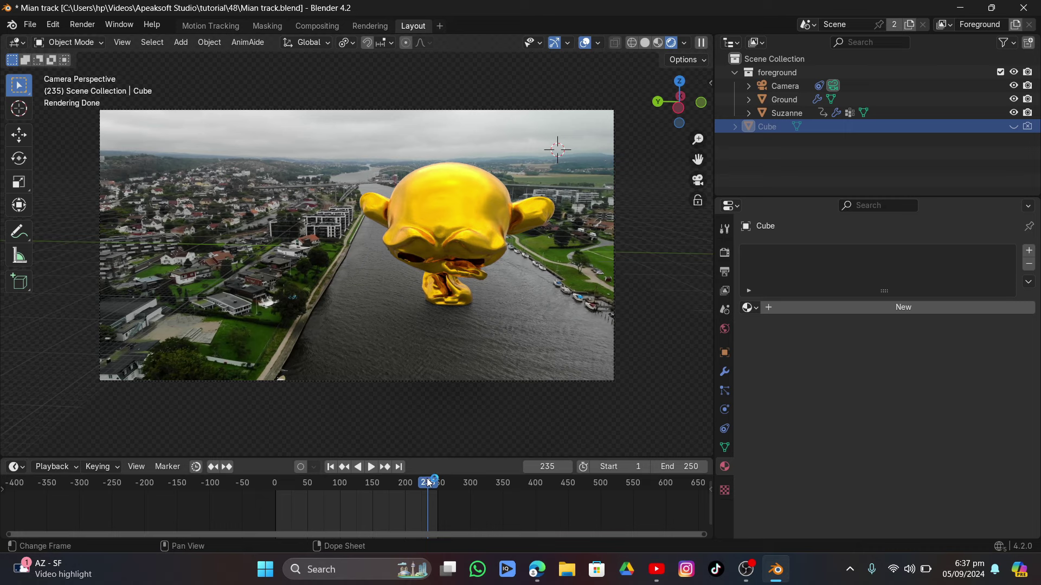
click(385, 484)
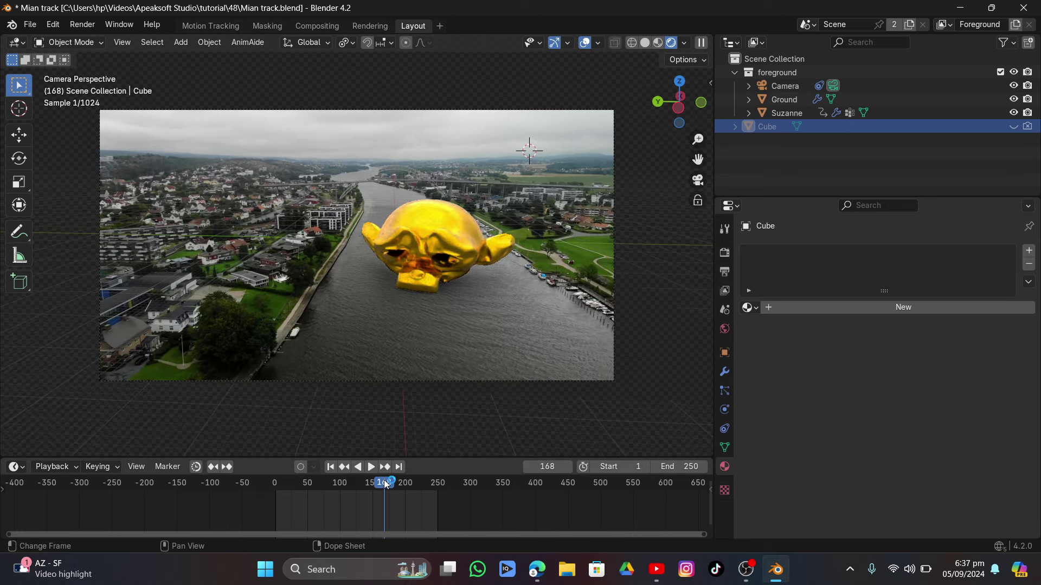
click(340, 484)
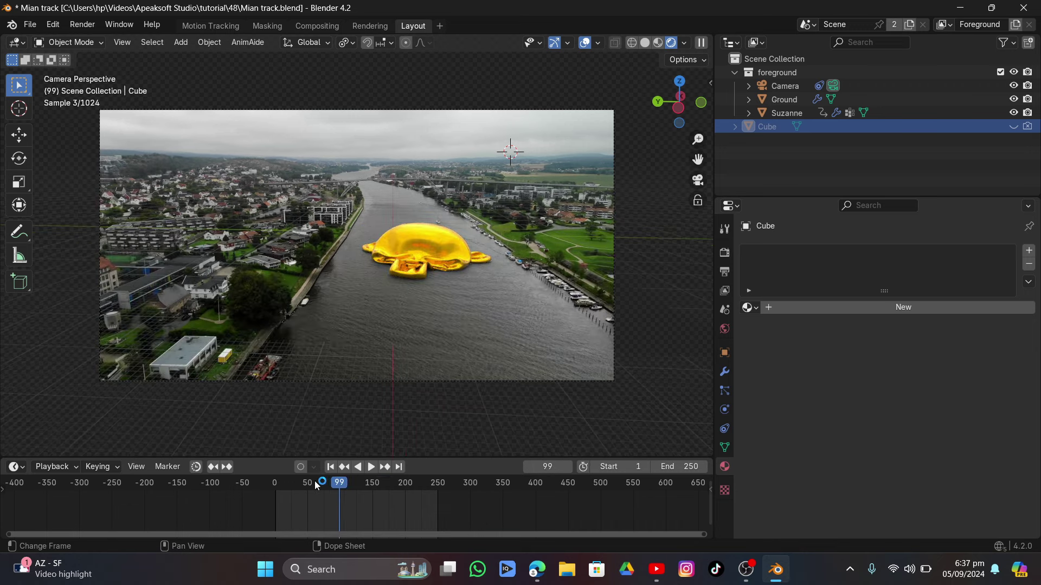
drag(359, 486, 426, 503)
key(space)
key(space)
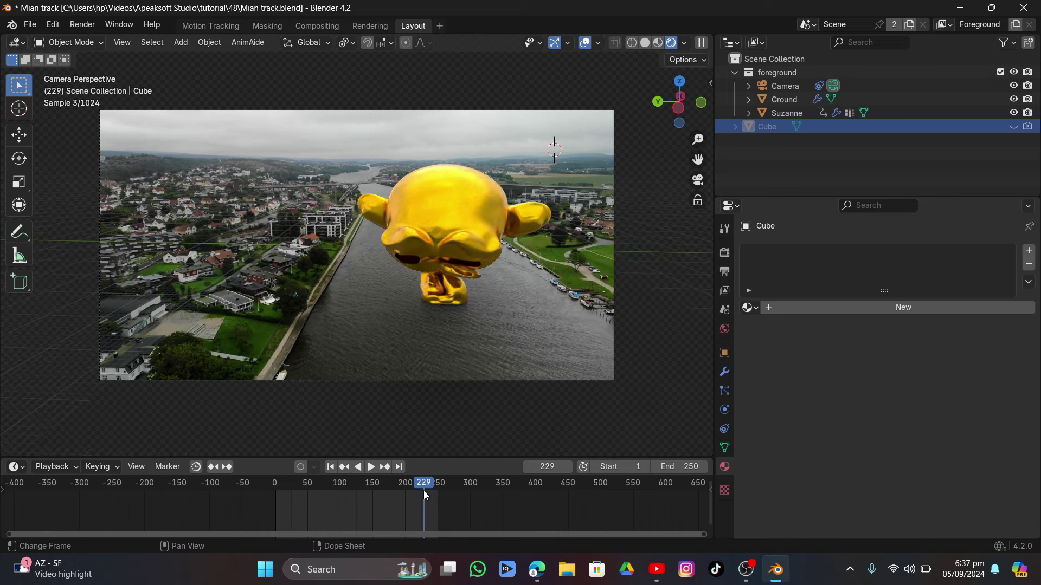
Switch the viewport to solid shading and save the file
click(647, 44)
key(ctrl+s)
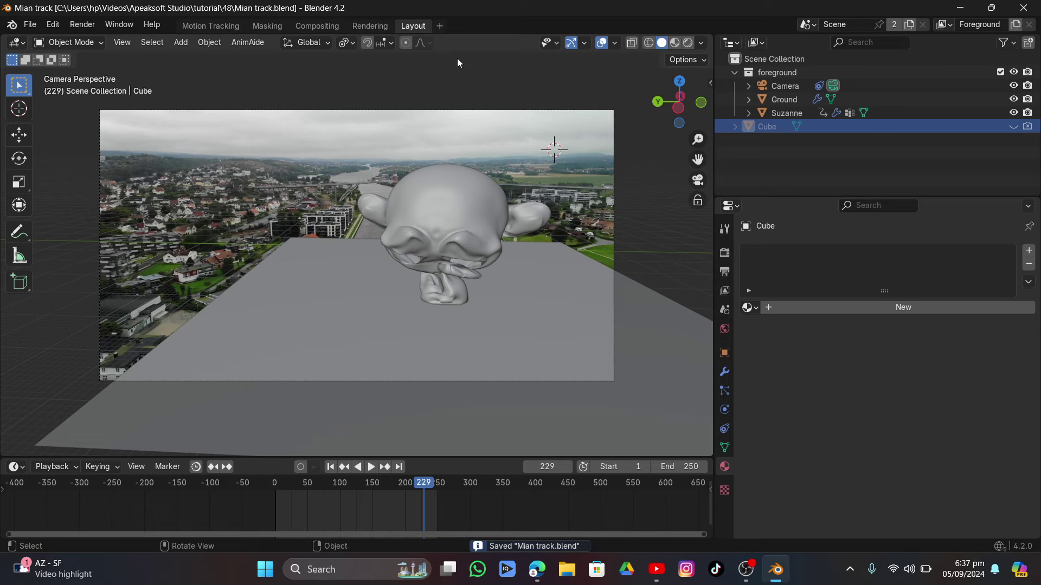
In the Compositing workspace, delete all existing nodes except Composite and Viewer
click(316, 26)
scroll(306, 294, down, 6)
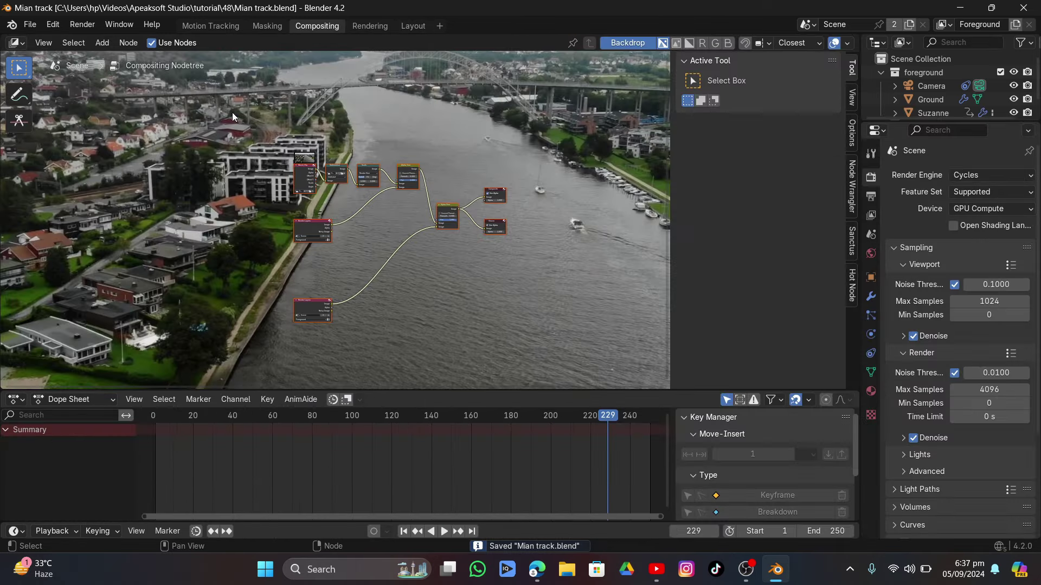
drag(252, 142, 408, 392)
key(Delete)
scroll(388, 227, up, 2)
click(499, 217)
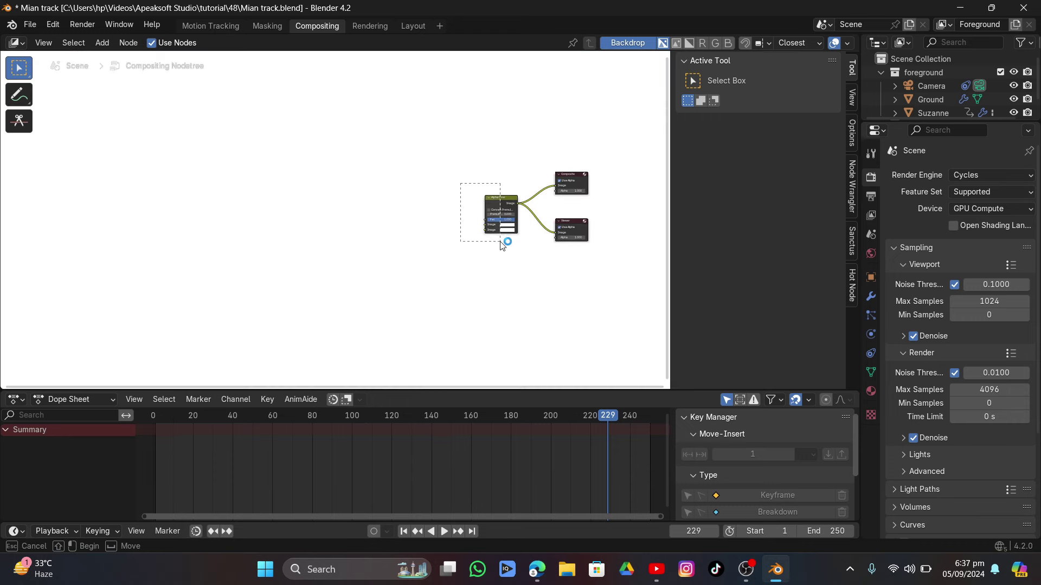
key(Delete)
scroll(425, 237, up, 2)
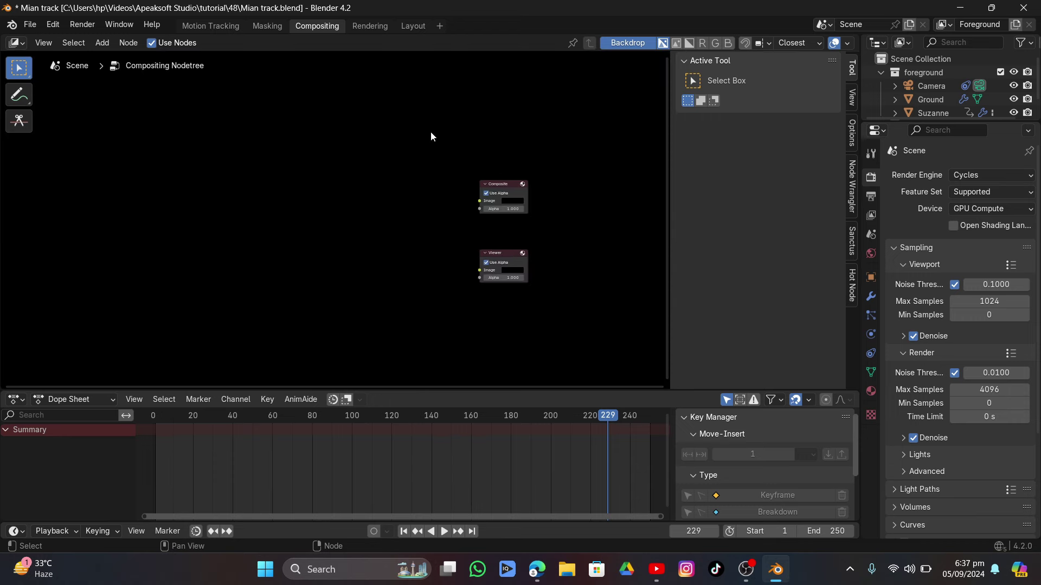
drag(430, 130, 574, 293)
Add a Movie Clip node and, below it, a Render Layers node to the compositor
key(shift+a)
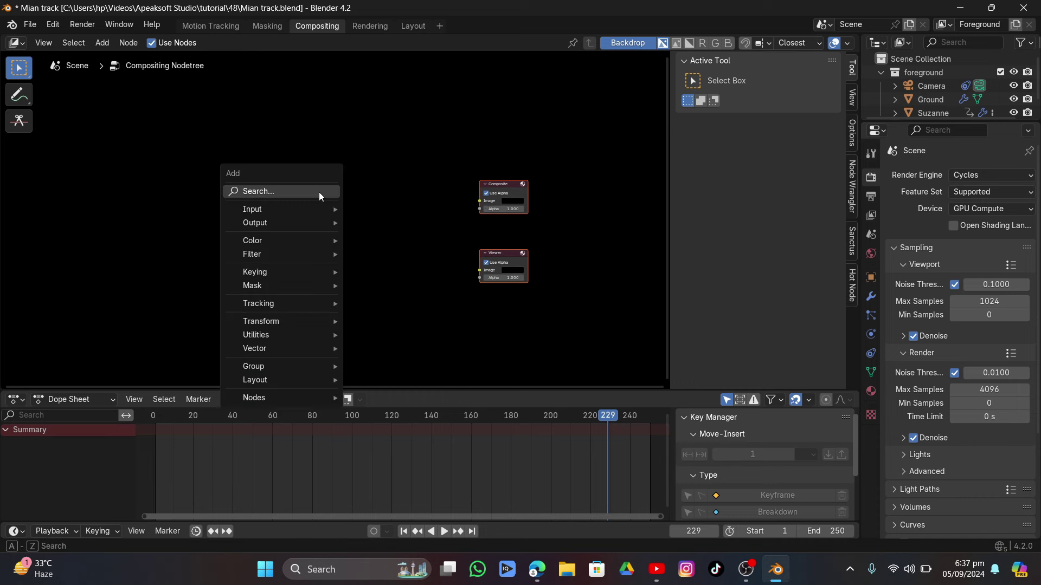
mouse_move(294, 214)
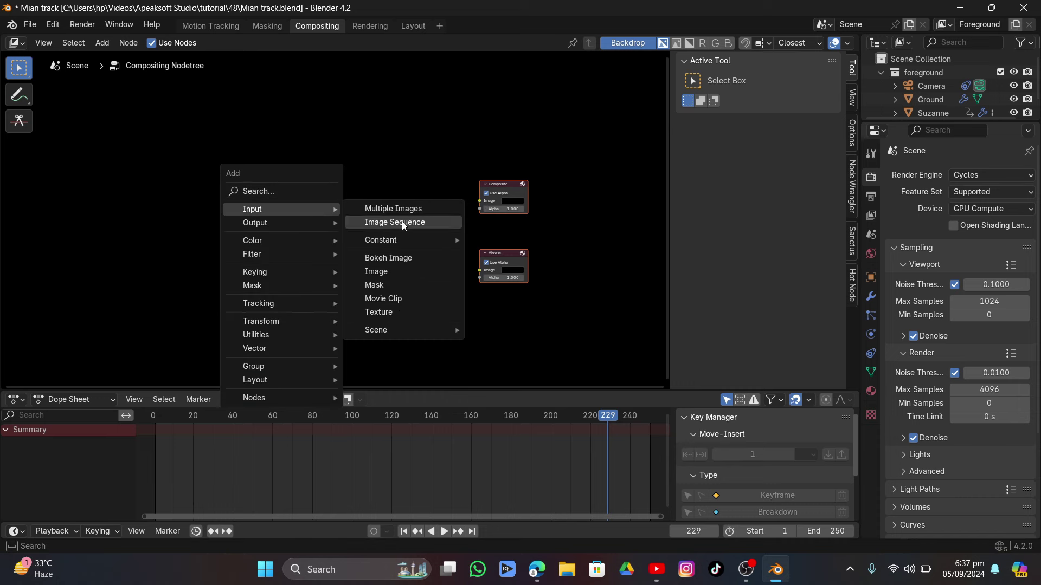
click(395, 298)
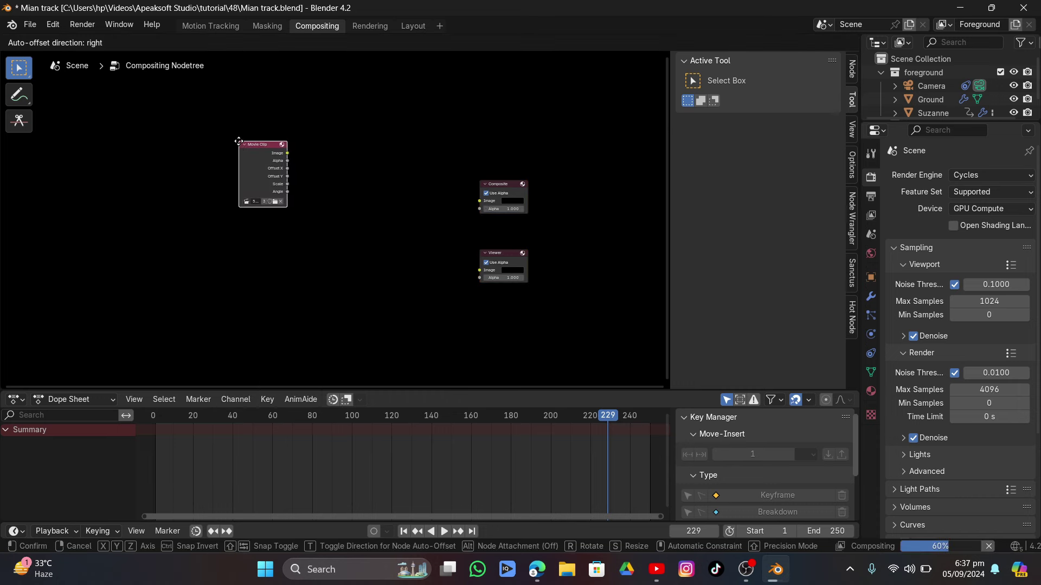
click(285, 198)
key(shift+a)
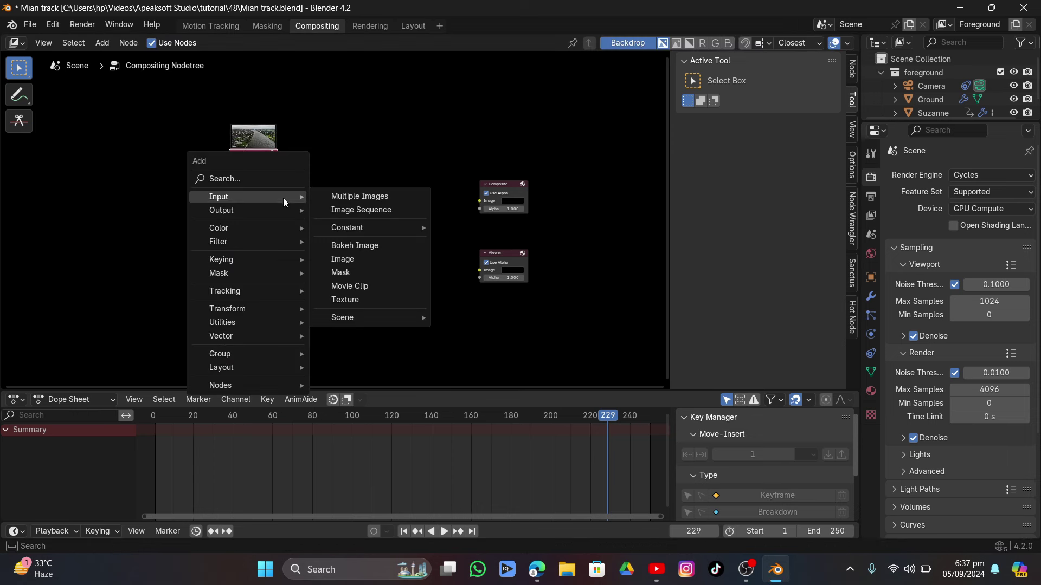
mouse_move(347, 317)
click(479, 318)
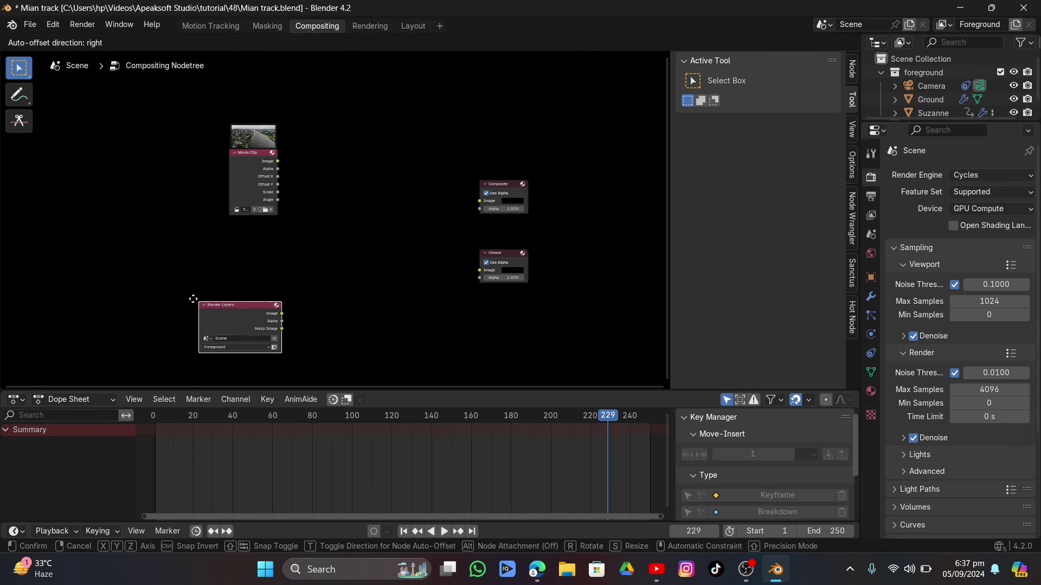
click(271, 282)
Add an Alpha Over node between the input nodes and the Composite and Viewer nodes
key(shift+a)
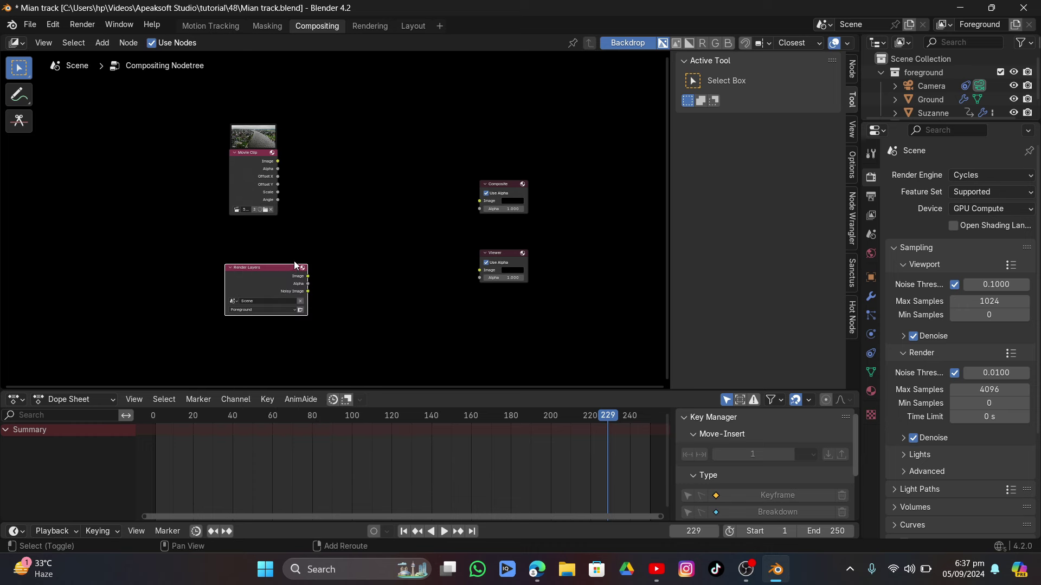
key(shift+a)
mouse_move(265, 294)
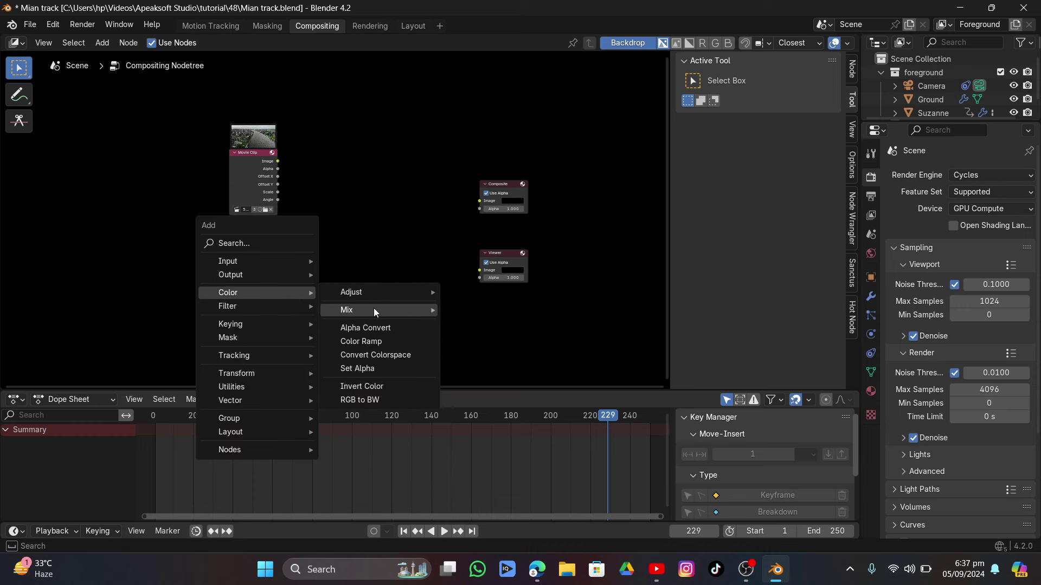
mouse_move(374, 310)
click(476, 310)
click(383, 231)
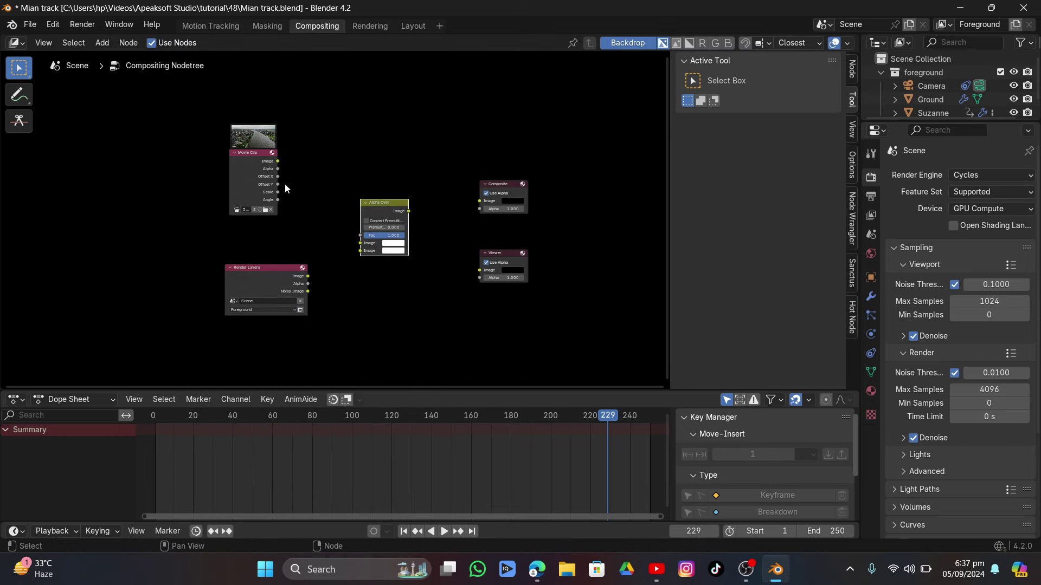
Connect the Movie Clip and Render Layers images to Alpha Over's first and second image inputs, and its output to Composite and Viewer
scroll(285, 187, up, 1)
drag(273, 157, 287, 158)
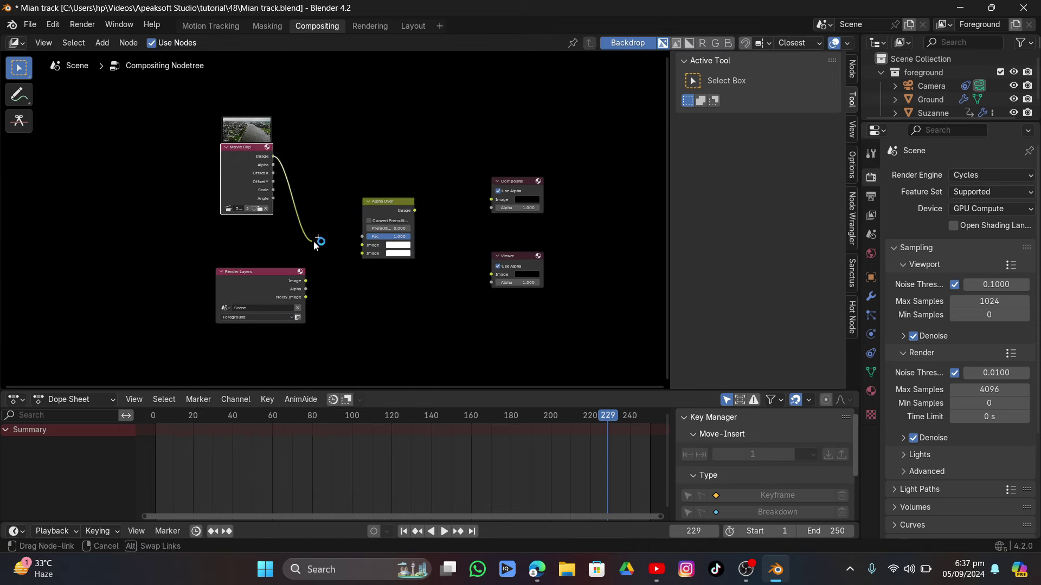
drag(361, 242, 362, 245)
drag(305, 280, 362, 253)
drag(414, 210, 491, 274)
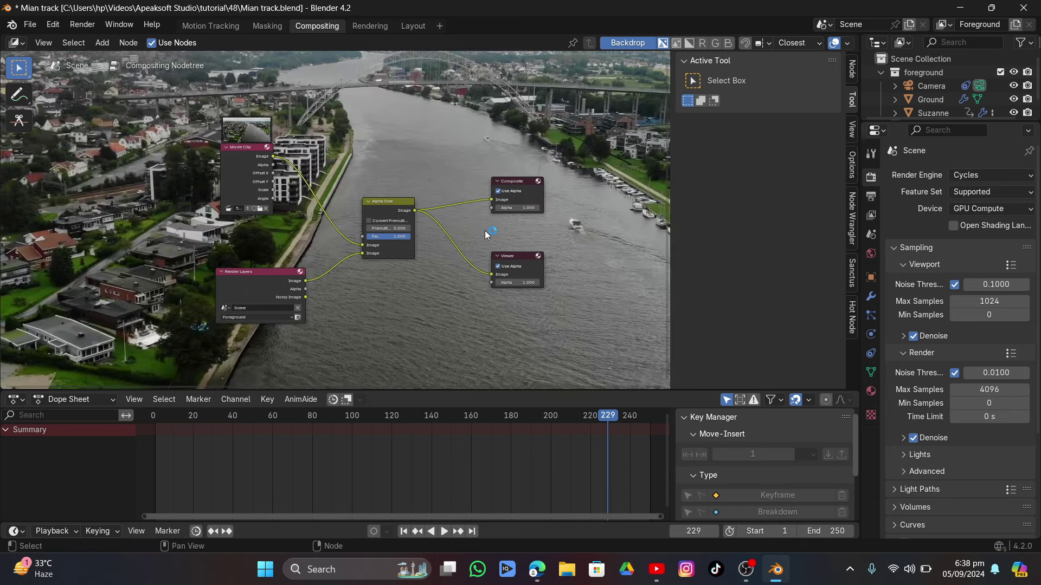
Set the compositor backdrop zoom to 0.48 and the render max samples to 15
middle_drag(471, 231, 442, 233)
click(850, 120)
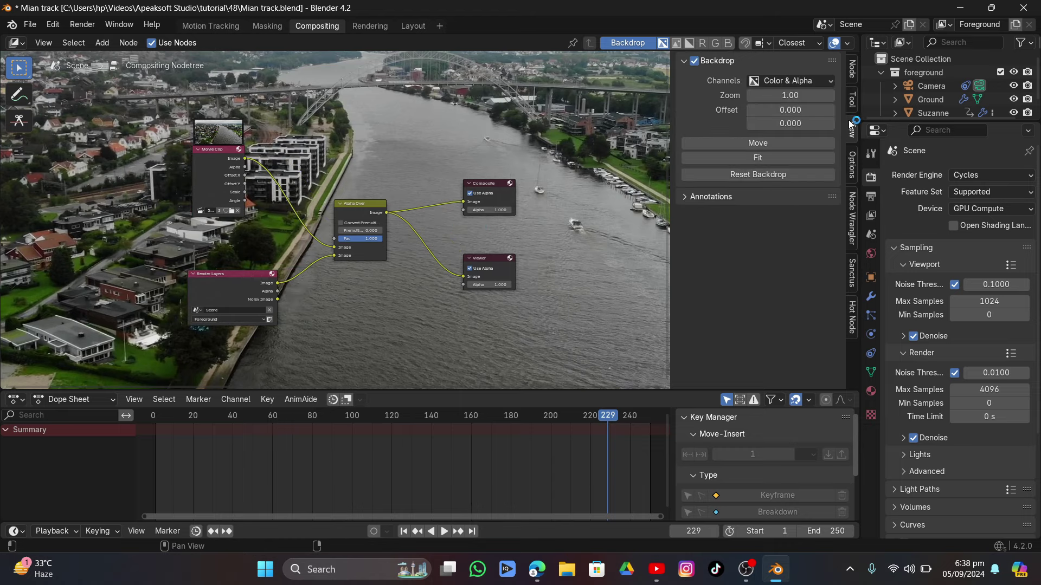
drag(789, 95, 751, 96)
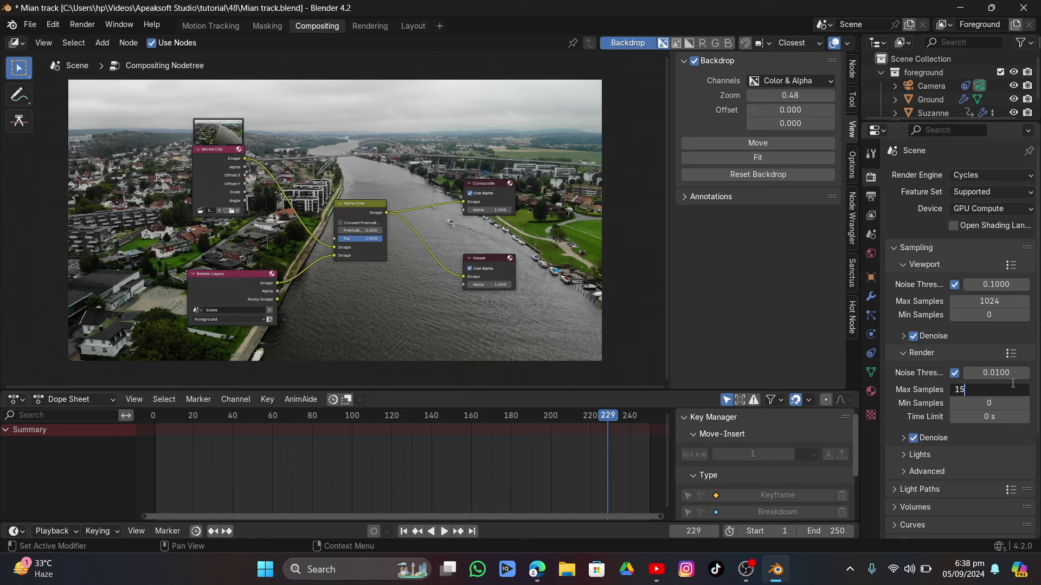
key(Return)
Set the output file format to FFmpeg Video with the MPEG-4 container
click(872, 196)
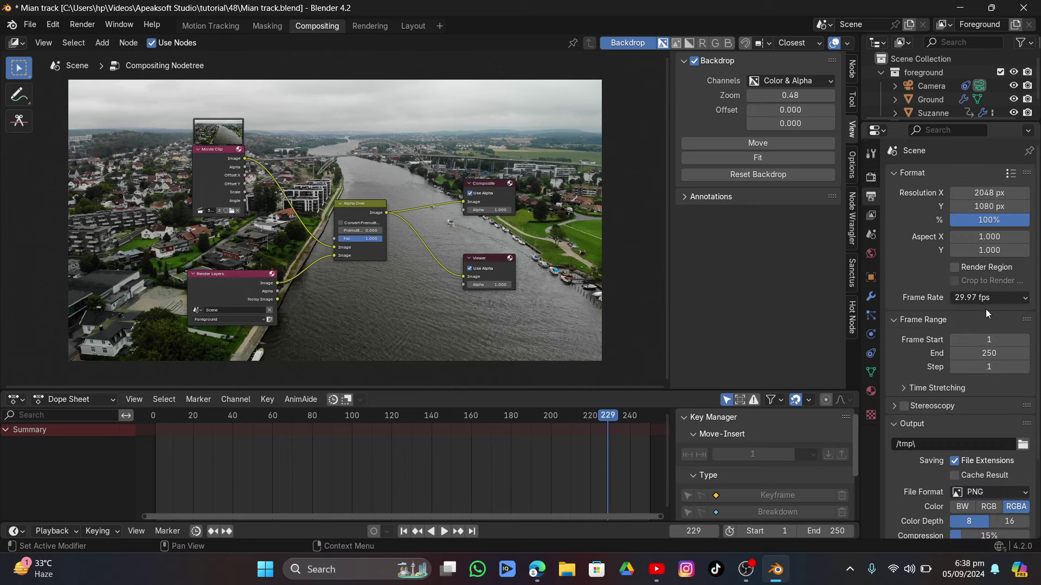
scroll(986, 310, down, 4)
click(987, 398)
click(986, 425)
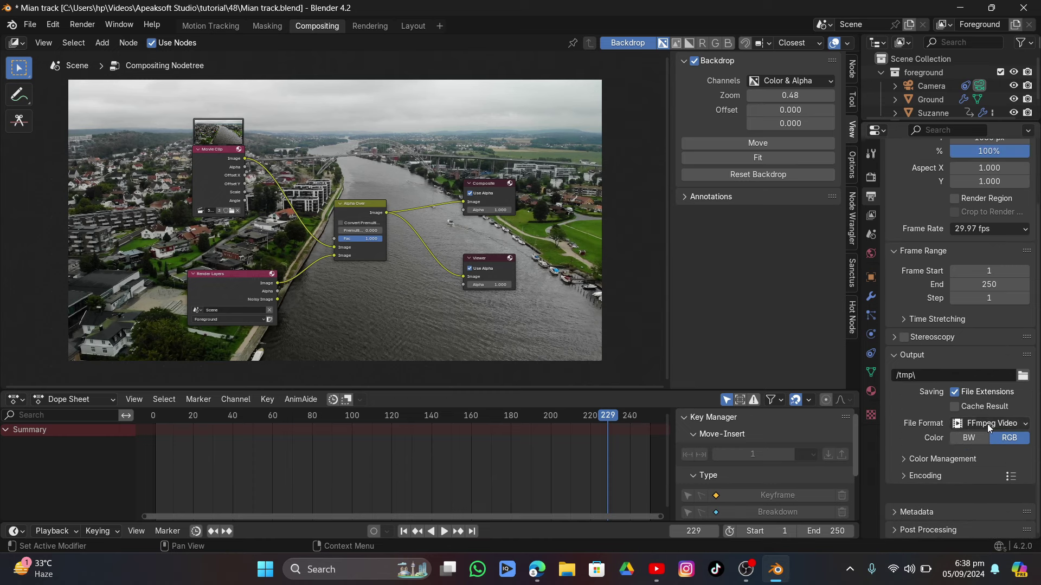
click(978, 514)
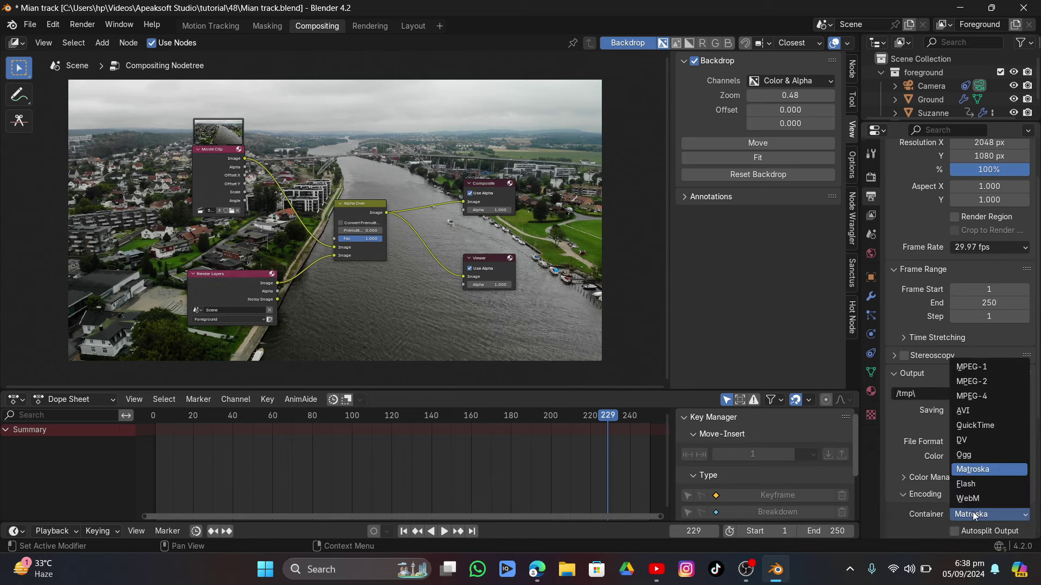
click(980, 396)
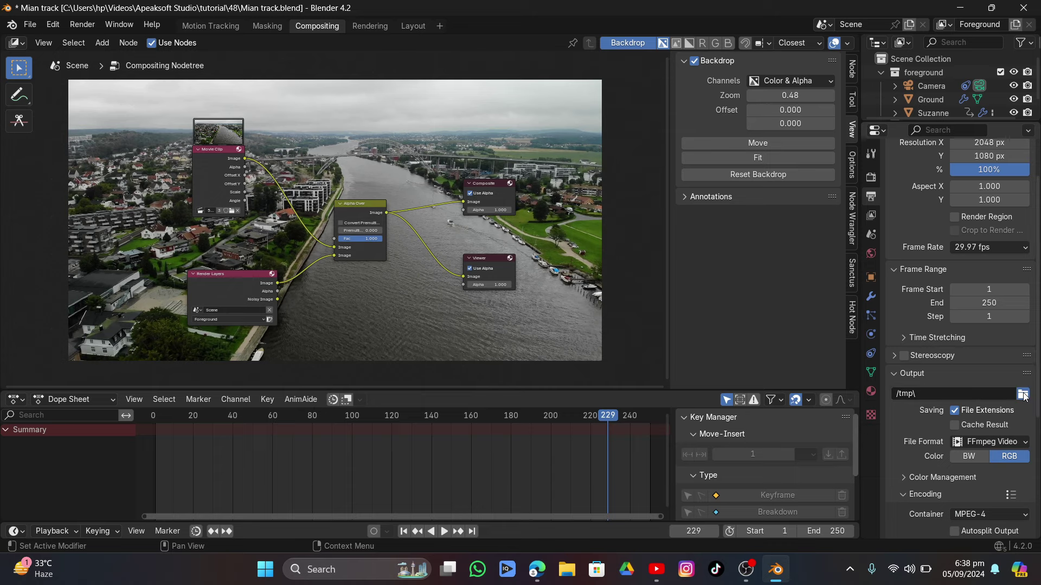
Set the render output file to 0124.mp4 in the 48 folder under Videos\Apeaksoft Studio\tutorial
click(1023, 395)
click(150, 418)
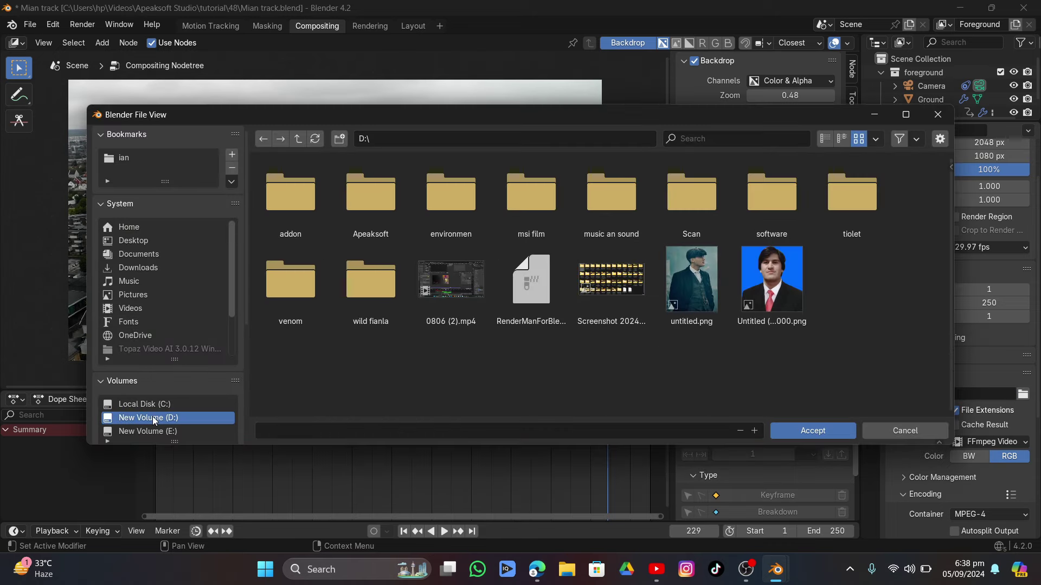
scroll(148, 305, down, 2)
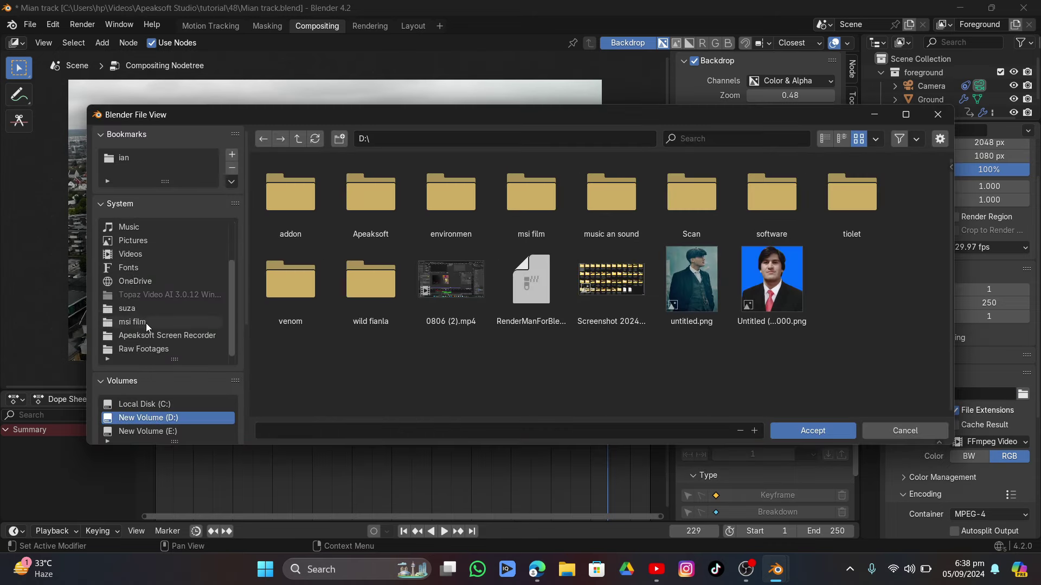
click(151, 255)
double_click(764, 198)
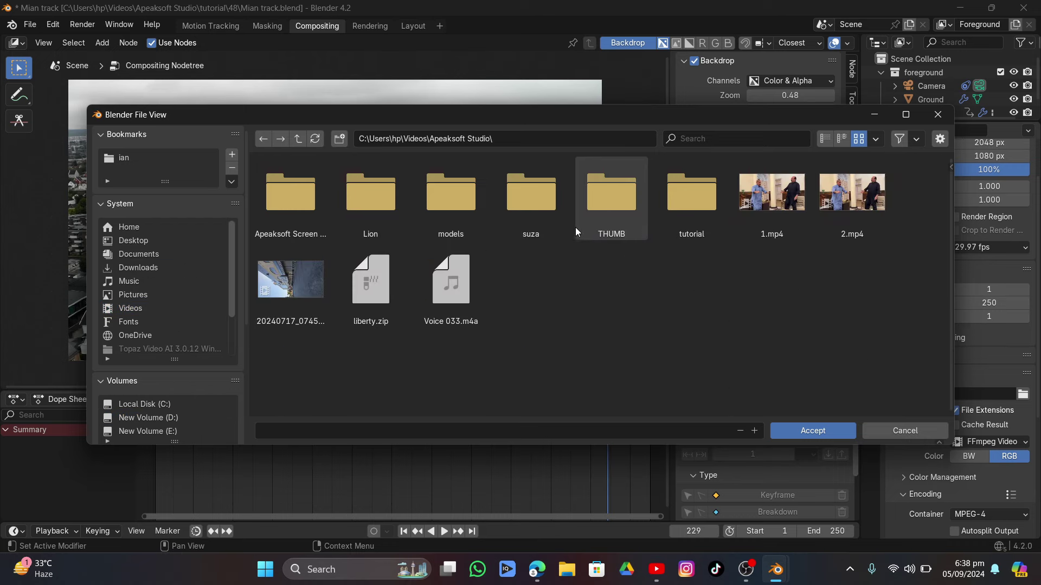
double_click(623, 197)
click(692, 196)
click(297, 139)
click(712, 183)
double_click(713, 183)
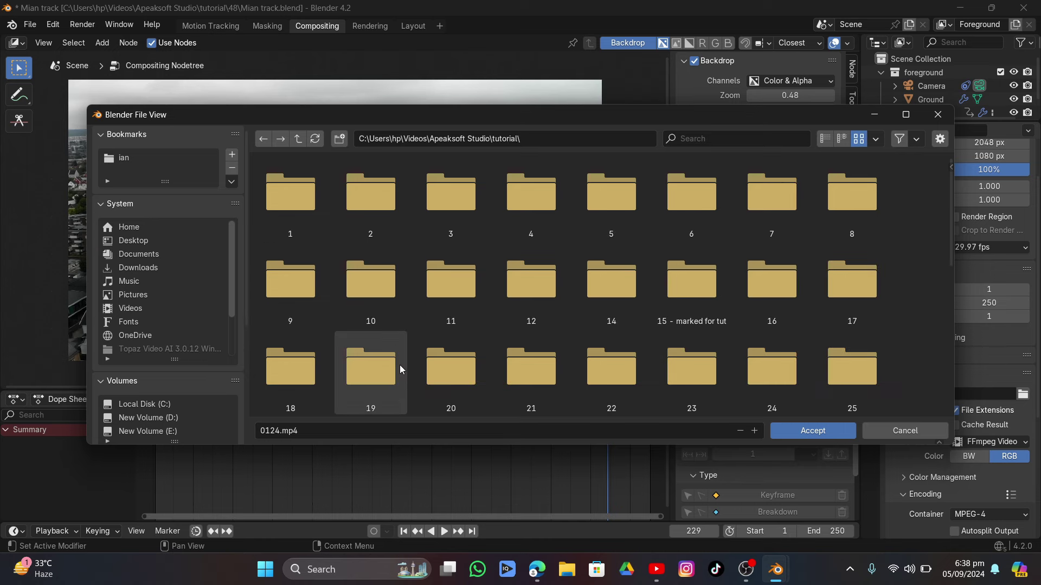
scroll(485, 339, down, 8)
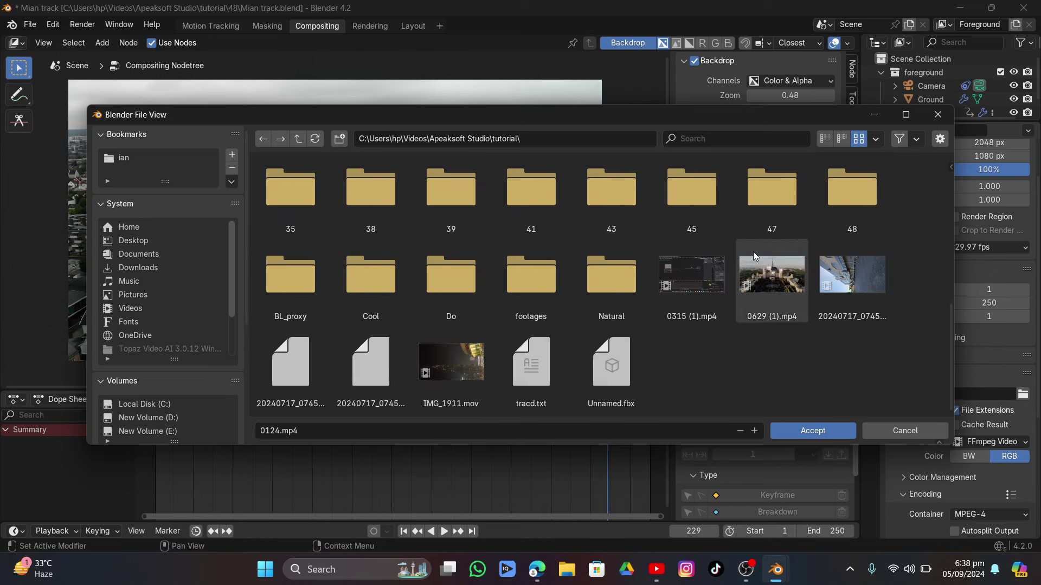
double_click(841, 207)
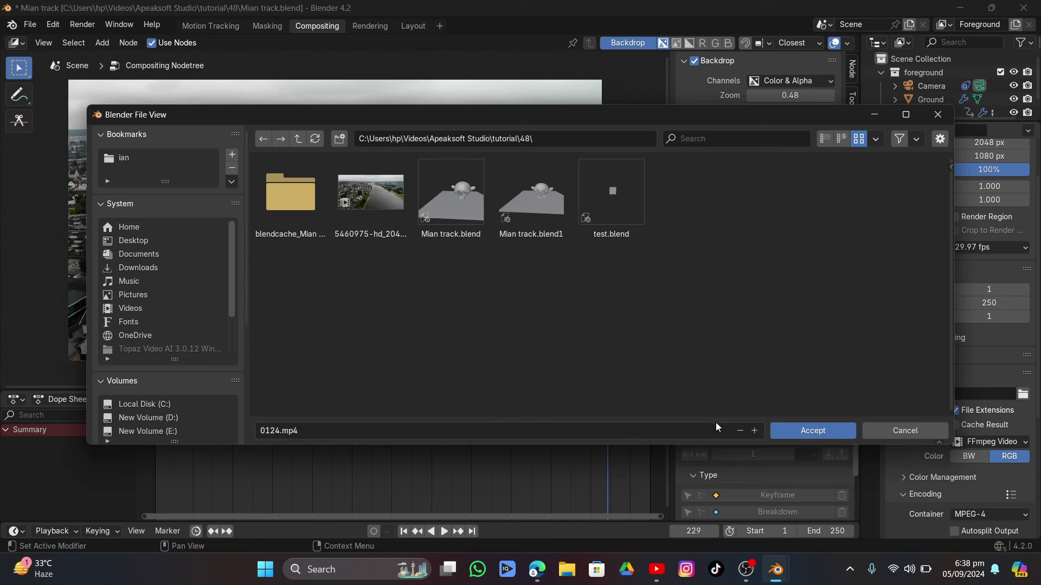
click(788, 424)
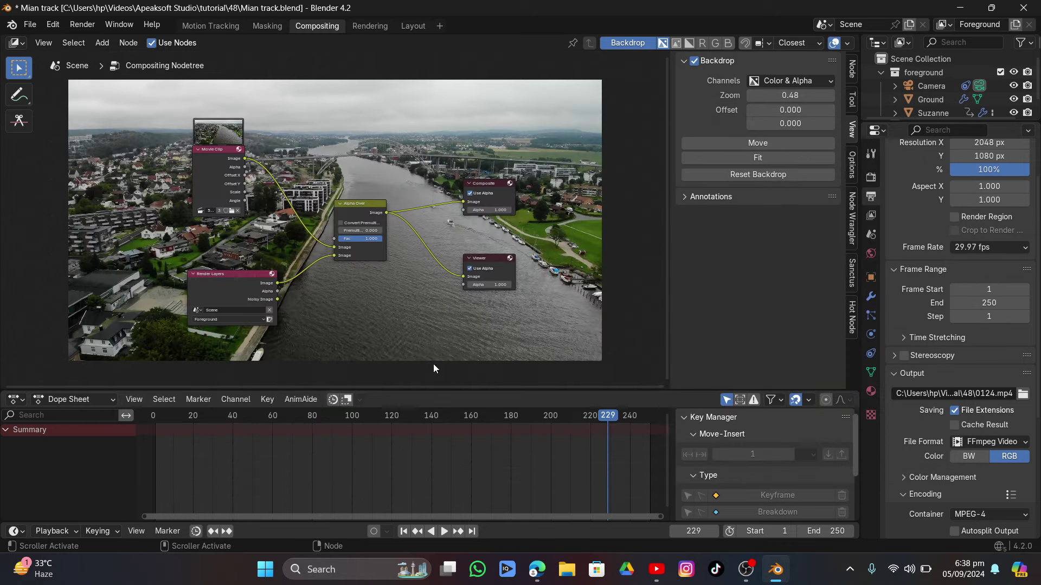
Save the Mian track project and render the current frame as a still image
click(27, 24)
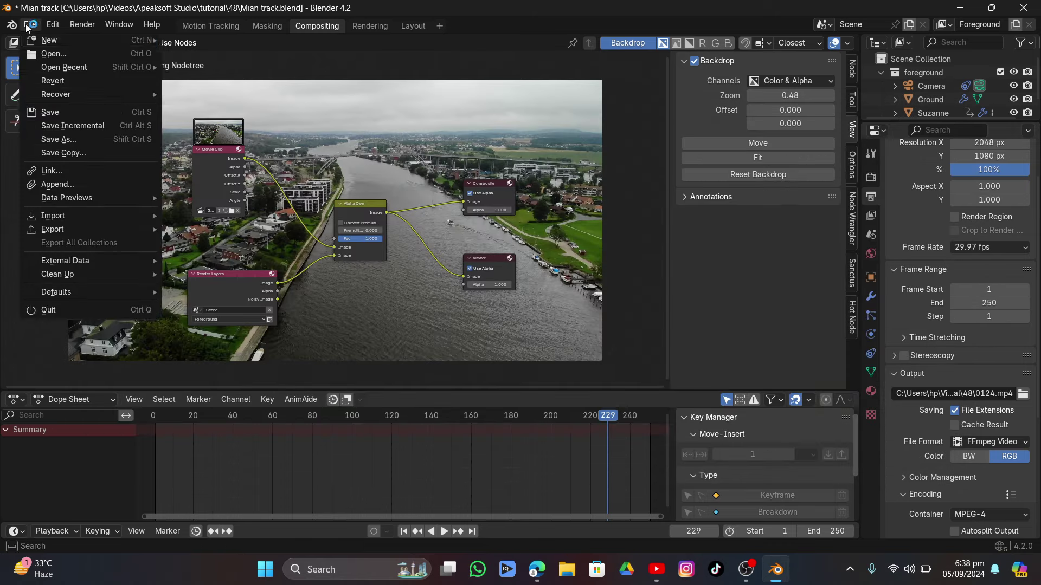
click(35, 112)
click(81, 25)
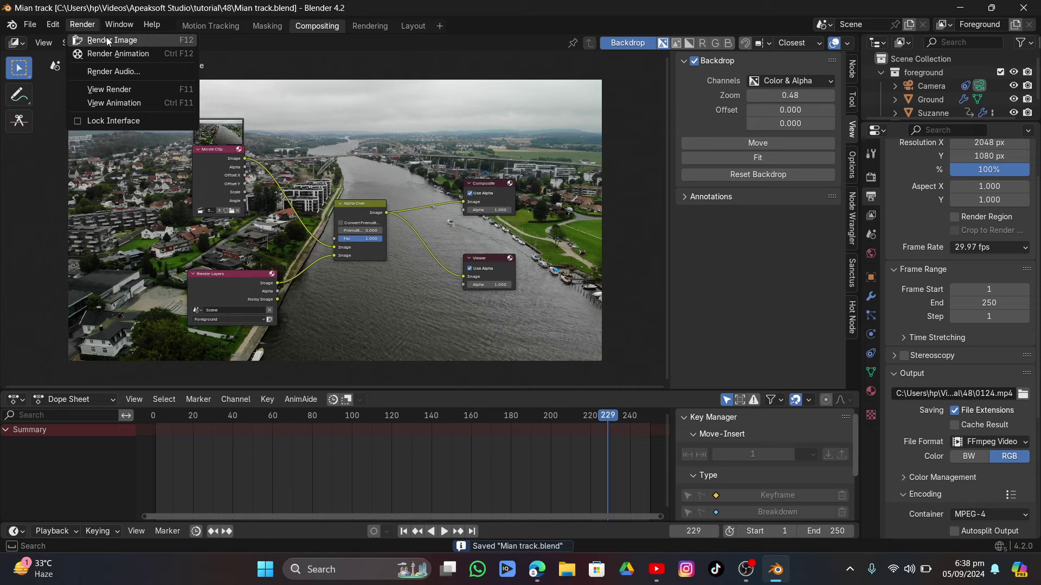
click(108, 42)
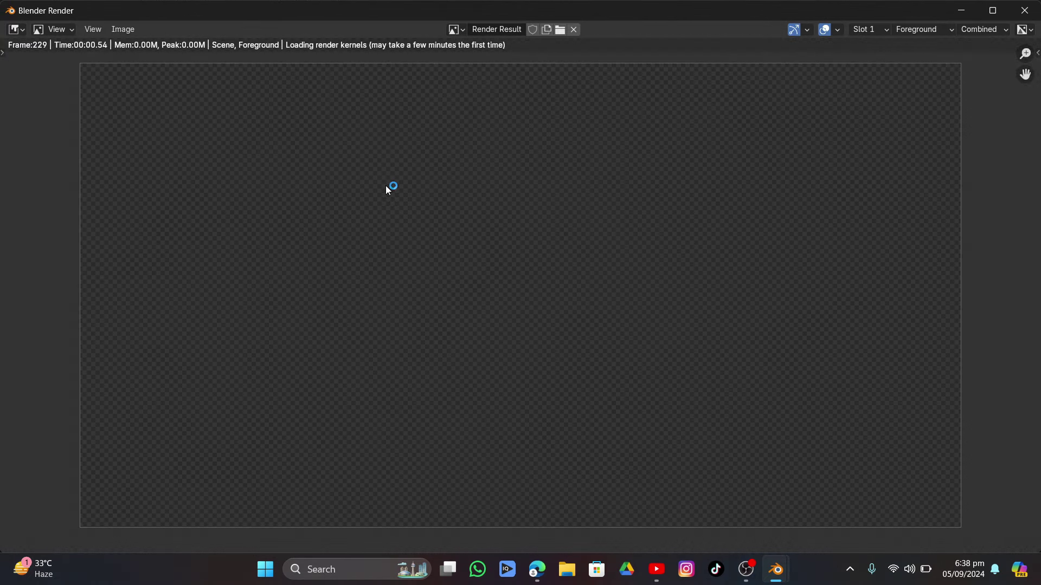
Inspect the rendered still of Suzanne composited over the river footage, and close the render window
scroll(410, 197, down, 1)
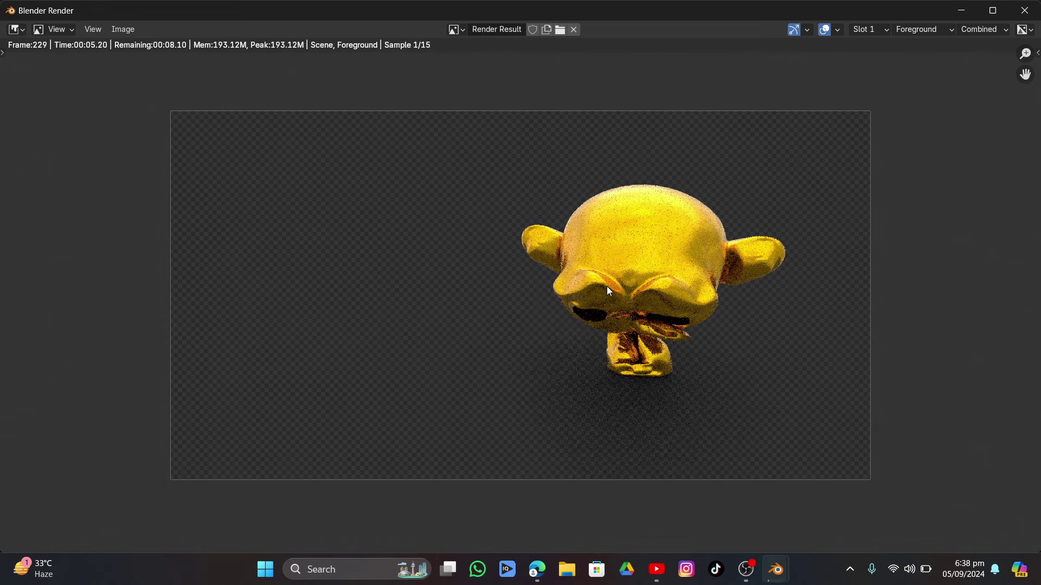
click(748, 578)
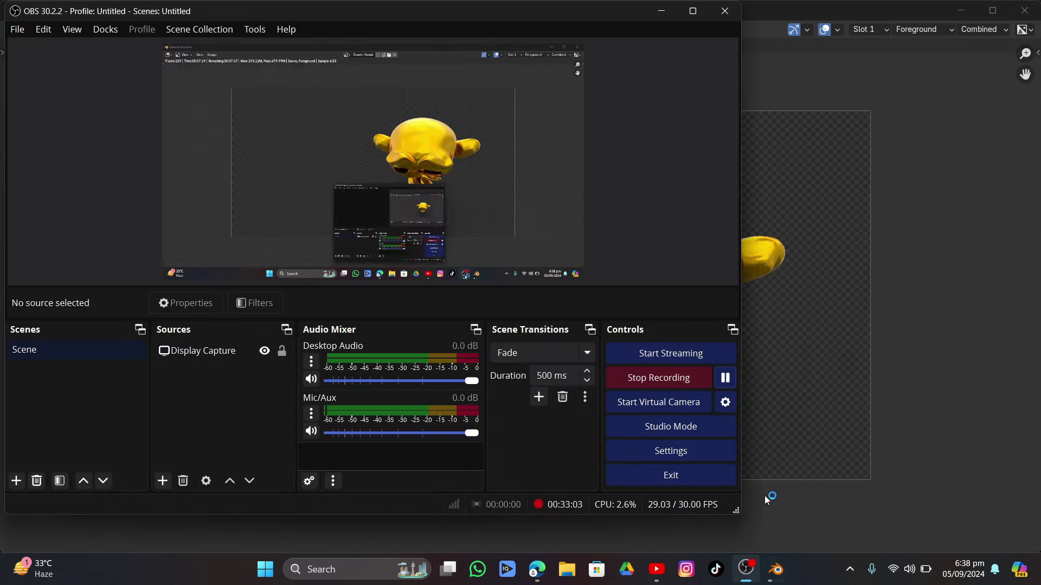
click(660, 16)
scroll(782, 320, up, 2)
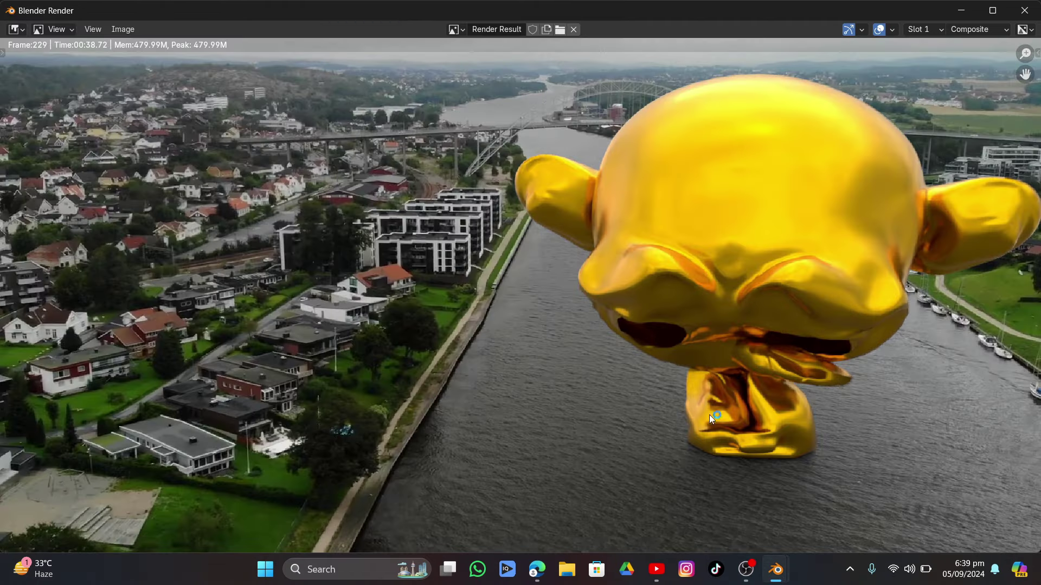
scroll(710, 414, down, 1)
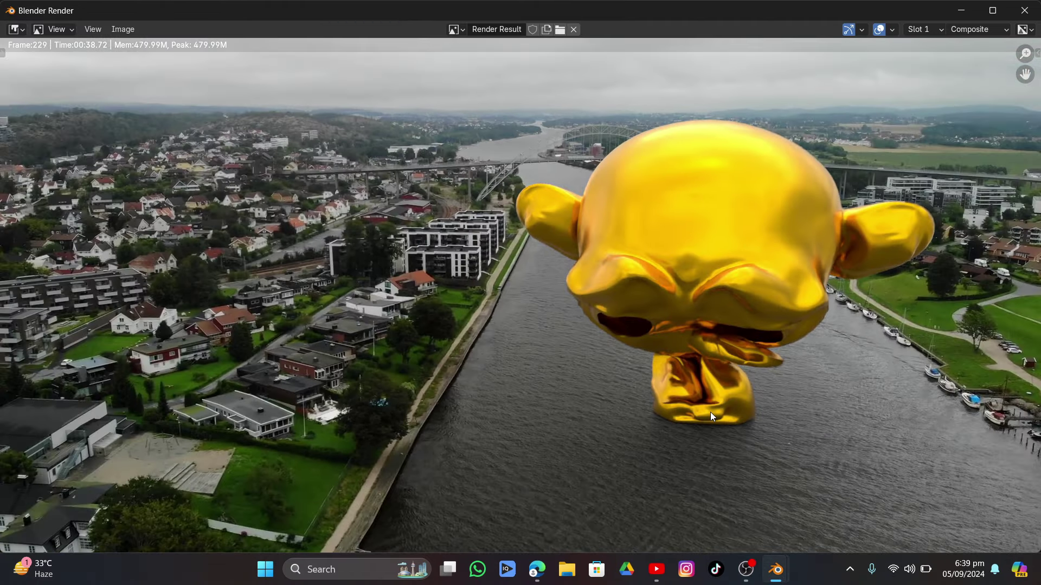
click(1024, 10)
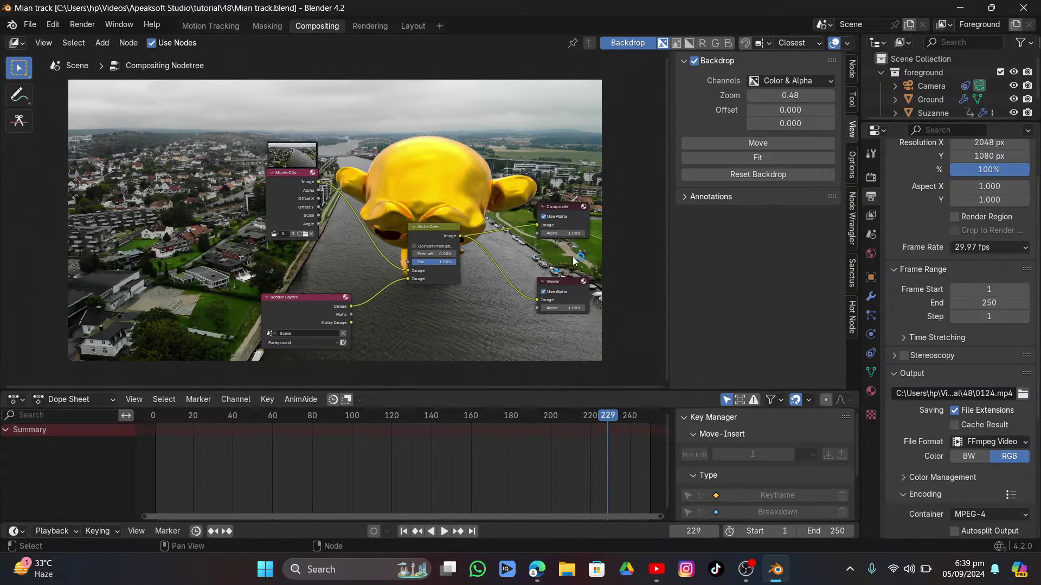
Move the Movie Clip, Render Layers and Alpha Over nodes away from Composite and Viewer to make room
scroll(379, 240, up, 1)
drag(297, 173, 248, 176)
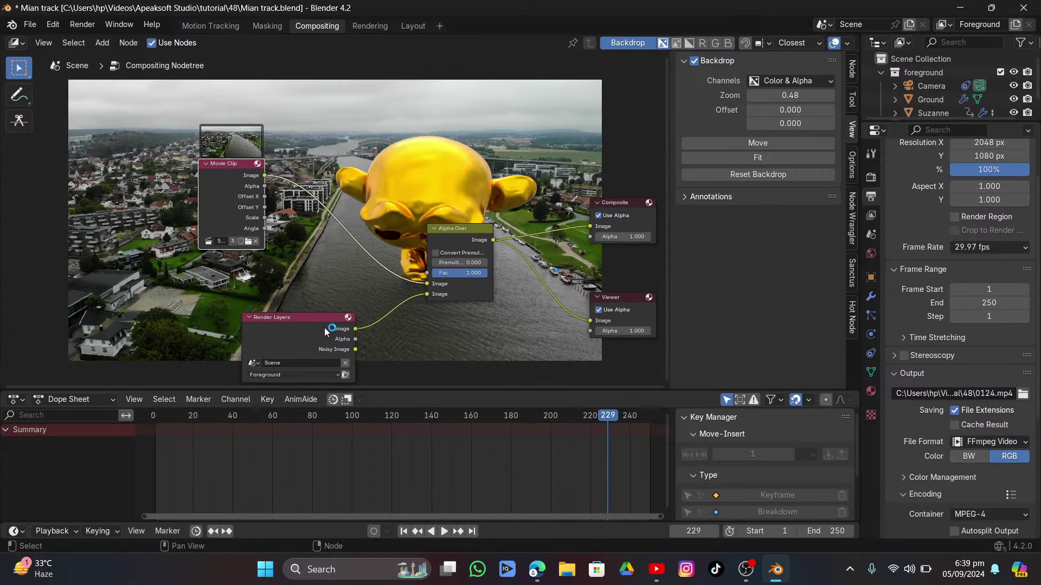
drag(325, 331, 193, 334)
drag(451, 239, 350, 238)
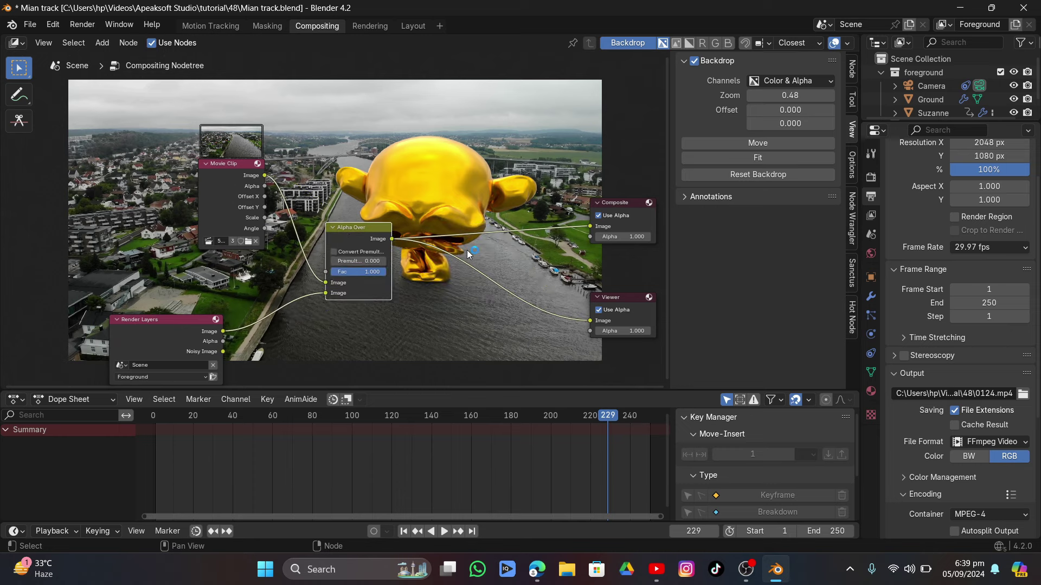
Insert a Lens Distortion node on the link between Alpha Over and Viewer
key(shift+a)
mouse_move(469, 250)
text(len)
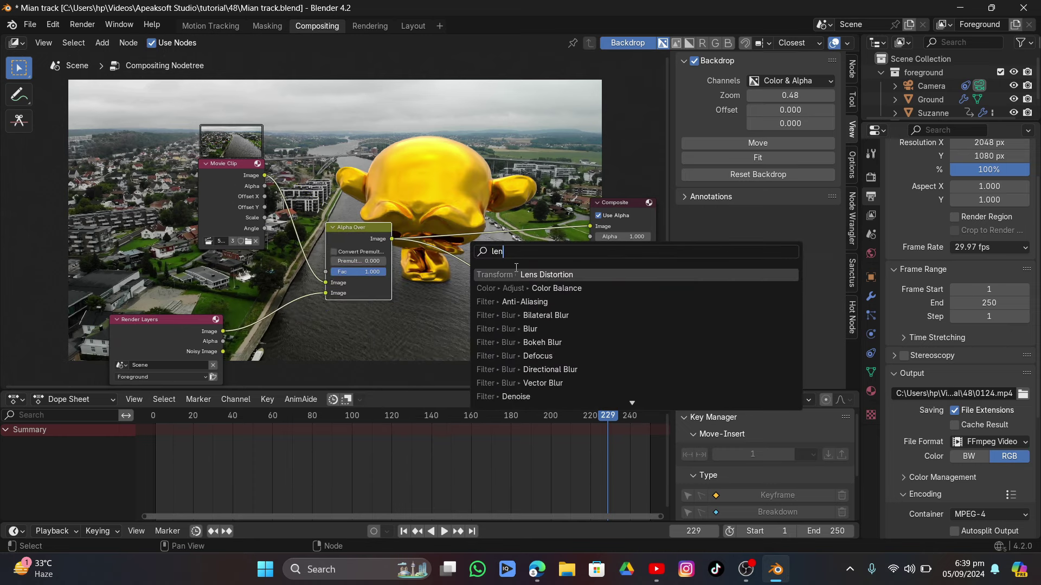
key(Return)
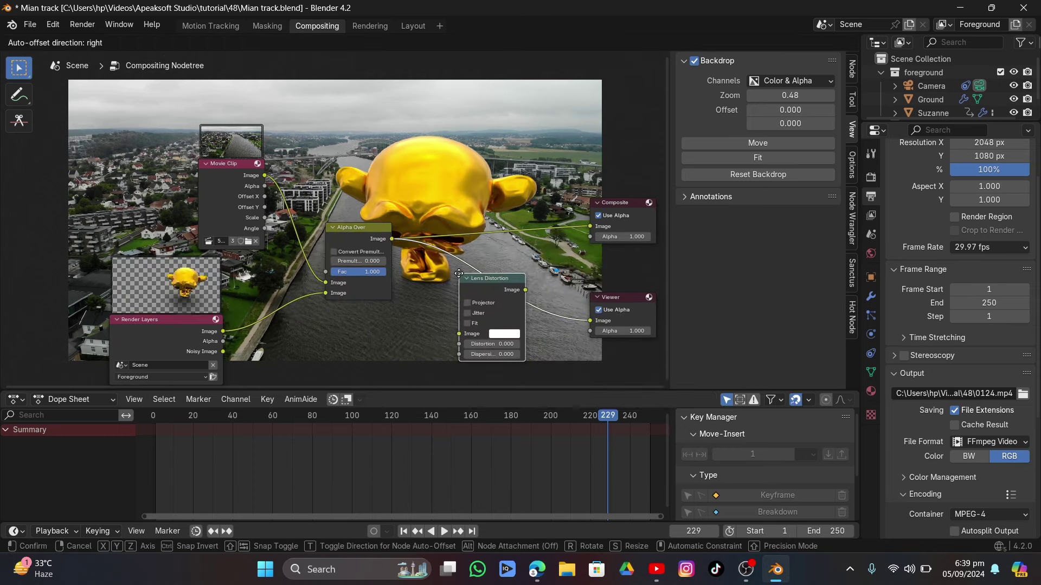
click(515, 360)
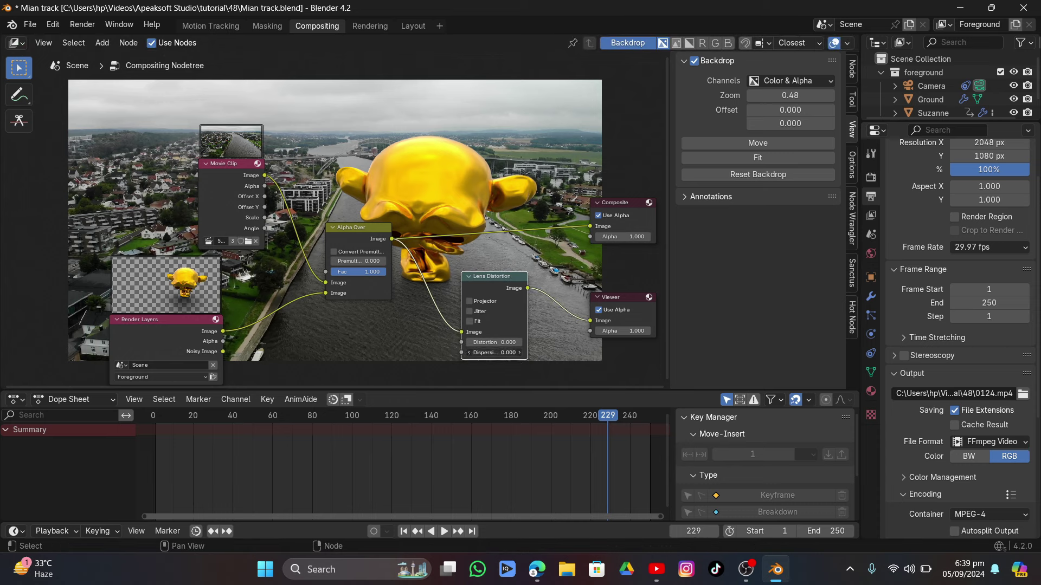
Set the Lens Distortion node's Dispersion to 0.05
click(515, 352)
text(0.05)
key(Return)
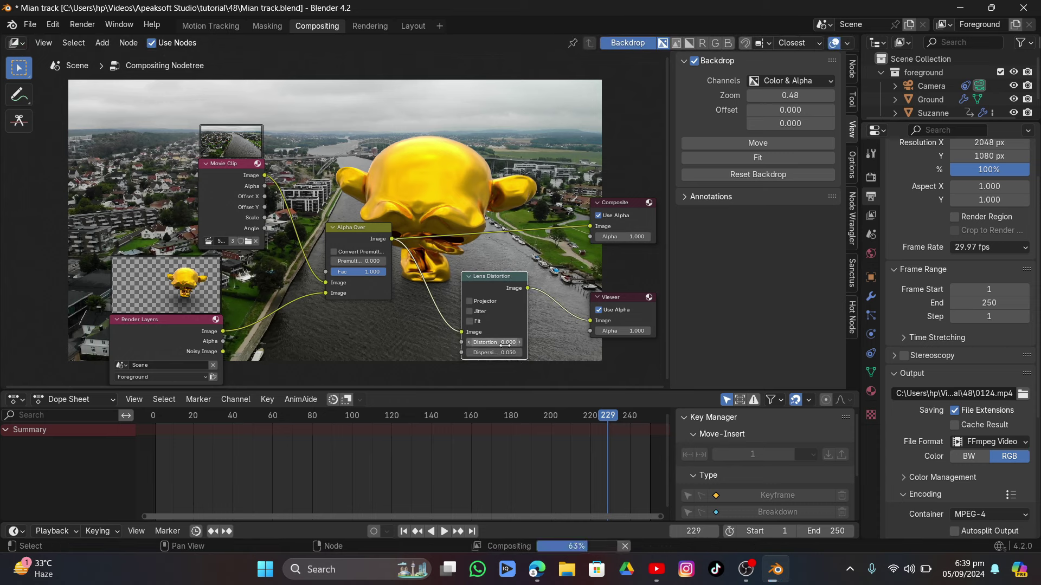
Set the Lens Distortion node's Dispersion to 0.02 and move the node closer to Alpha Over
middle_drag(481, 289, 386, 234)
scroll(385, 234, up, 2)
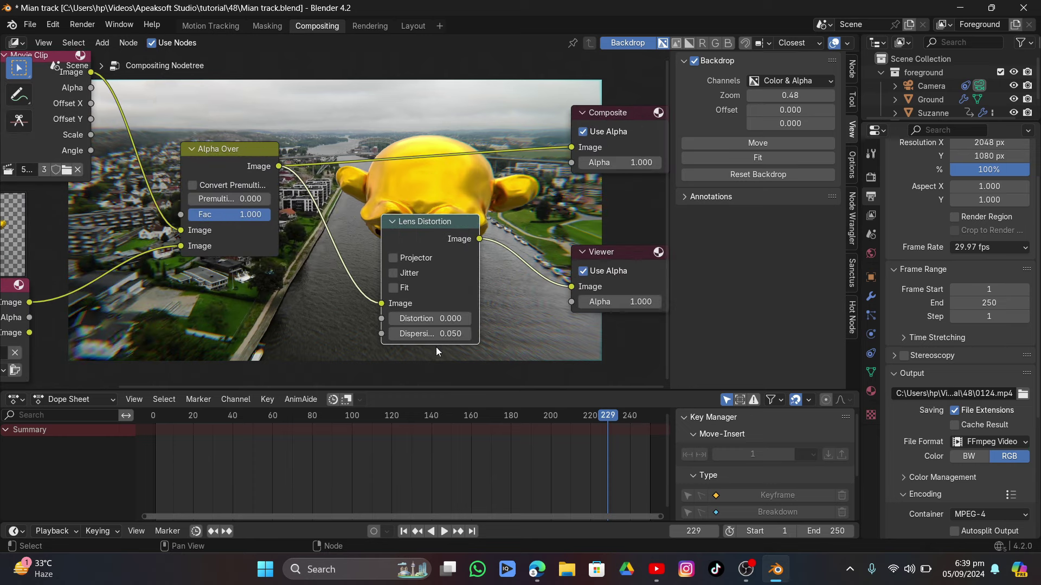
click(435, 336)
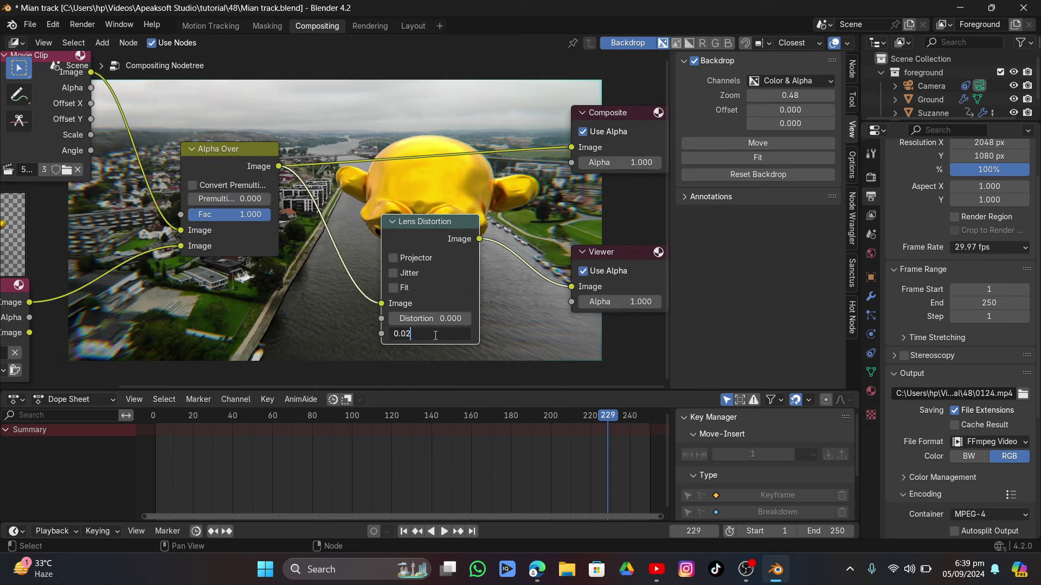
key(Return)
drag(451, 239, 392, 219)
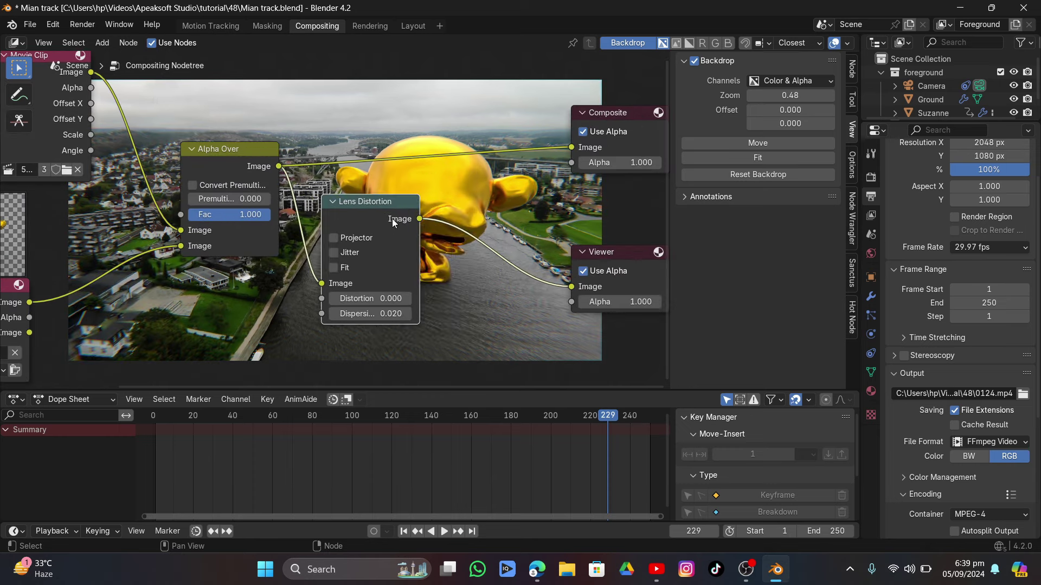
Enlarge the compositor backdrop to a zoom of 0.90 and shift it to an offset of about -496, -80
mouse_move(790, 95)
mouse_down()
mouse_move(829, 95)
mouse_move(786, 95)
mouse_up()
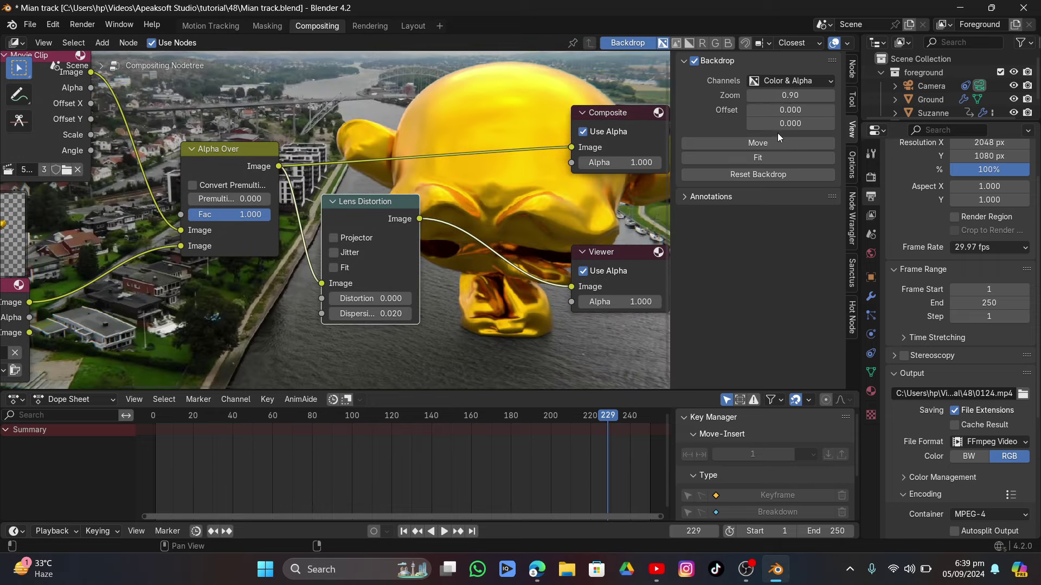
click(636, 261)
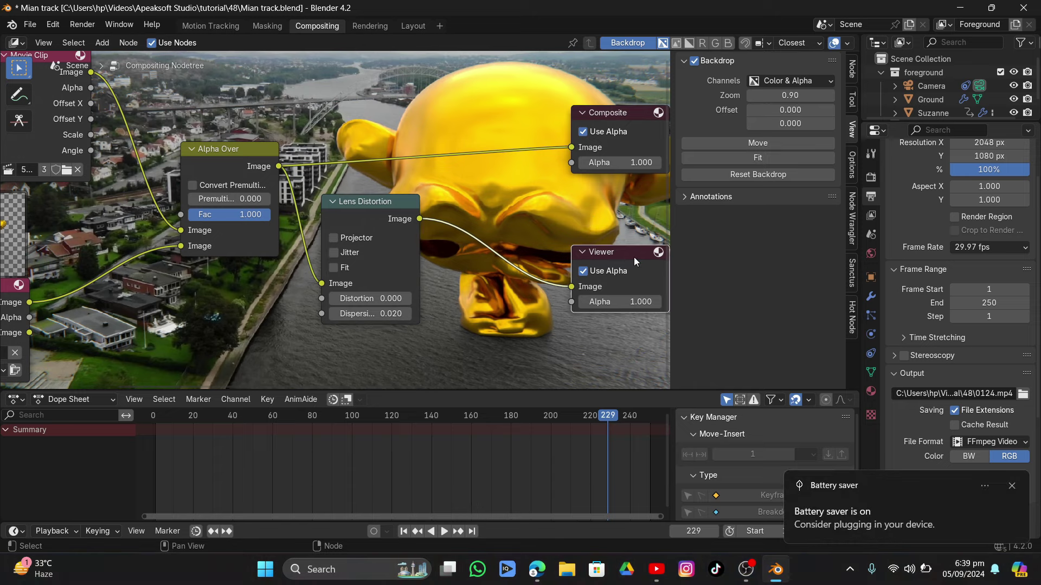
scroll(373, 211, down, 2)
middle_drag(348, 92, 336, 232)
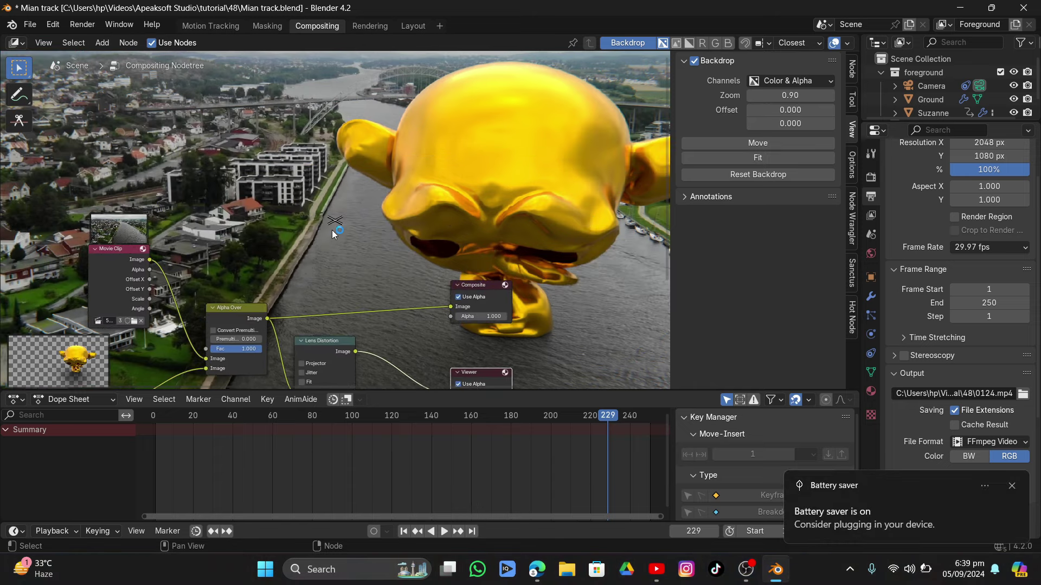
drag(336, 232, 256, 140)
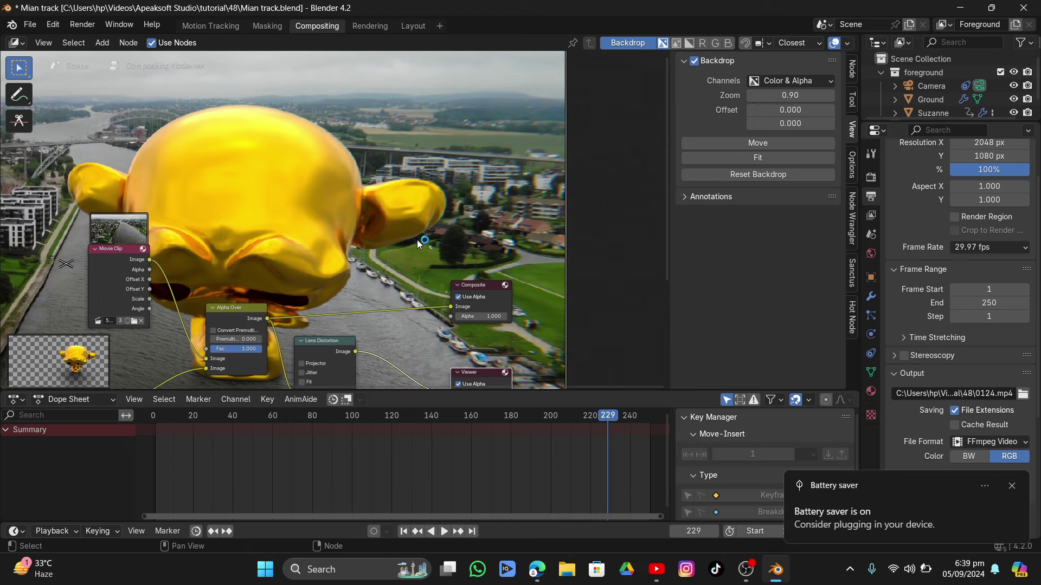
middle_drag(417, 240, 367, 121)
key(shift+a)
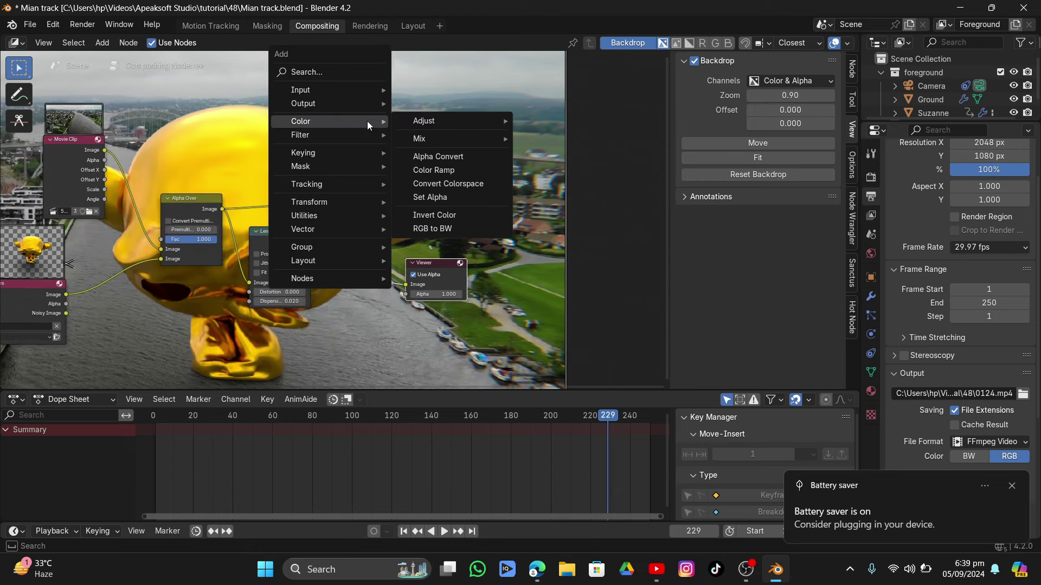
key(Escape)
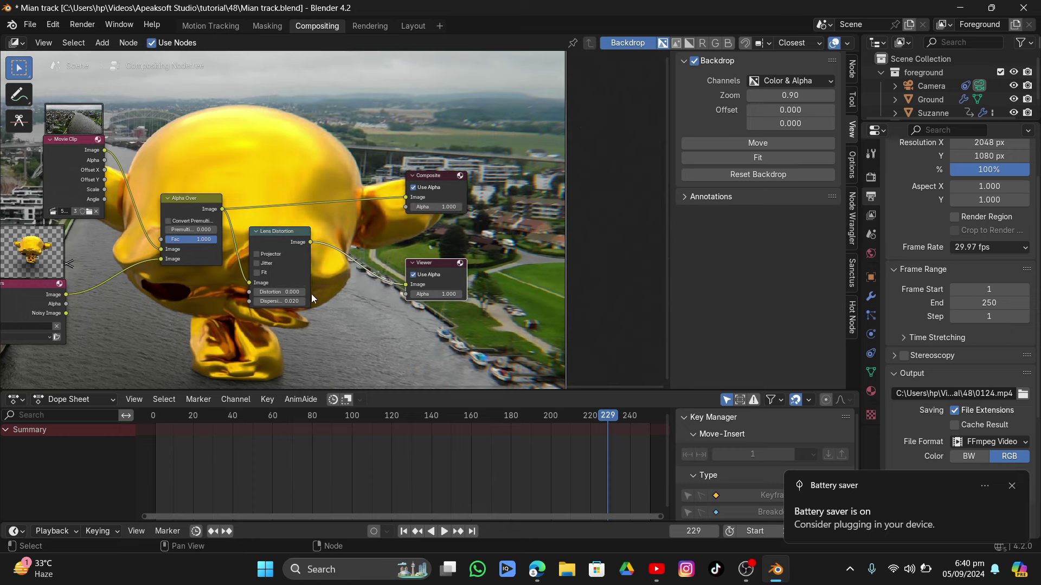
Connect the Lens Distortion image output to the Composite node's image input
scroll(308, 257, up, 1)
drag(308, 243, 320, 236)
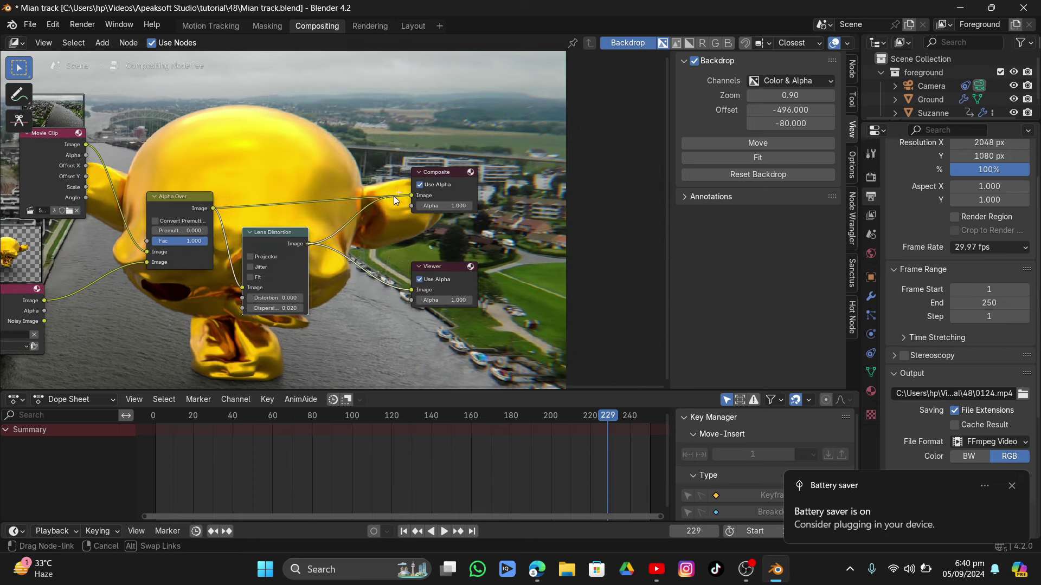
drag(394, 196, 412, 195)
Rearrange the Movie Clip, Render Layers, Alpha Over and Lens Distortion nodes to leave space before Composite and Viewer
scroll(411, 195, down, 2)
middle_drag(130, 163, 227, 149)
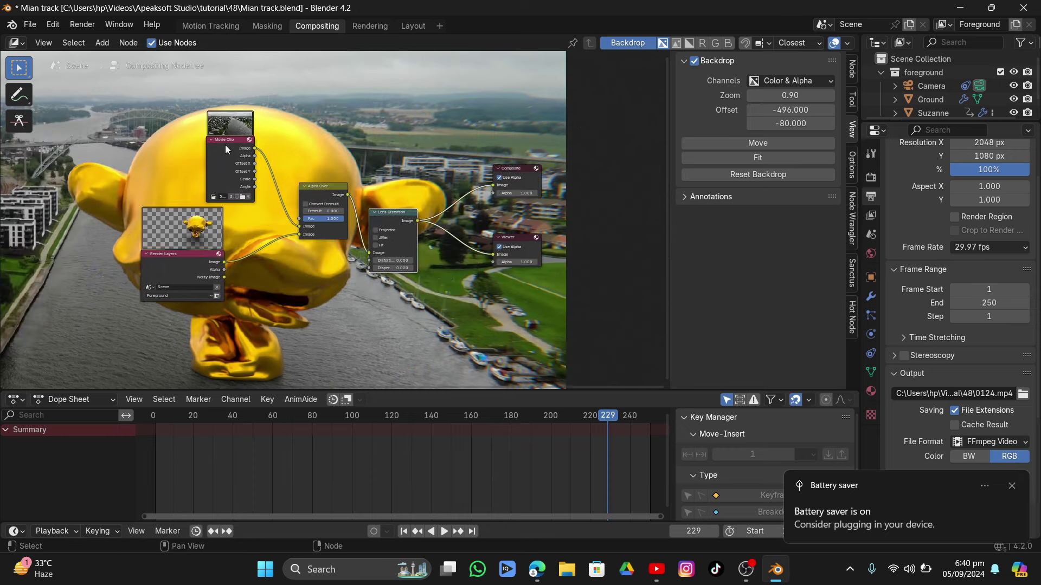
drag(227, 150, 104, 136)
drag(314, 188, 289, 172)
drag(182, 255, 60, 281)
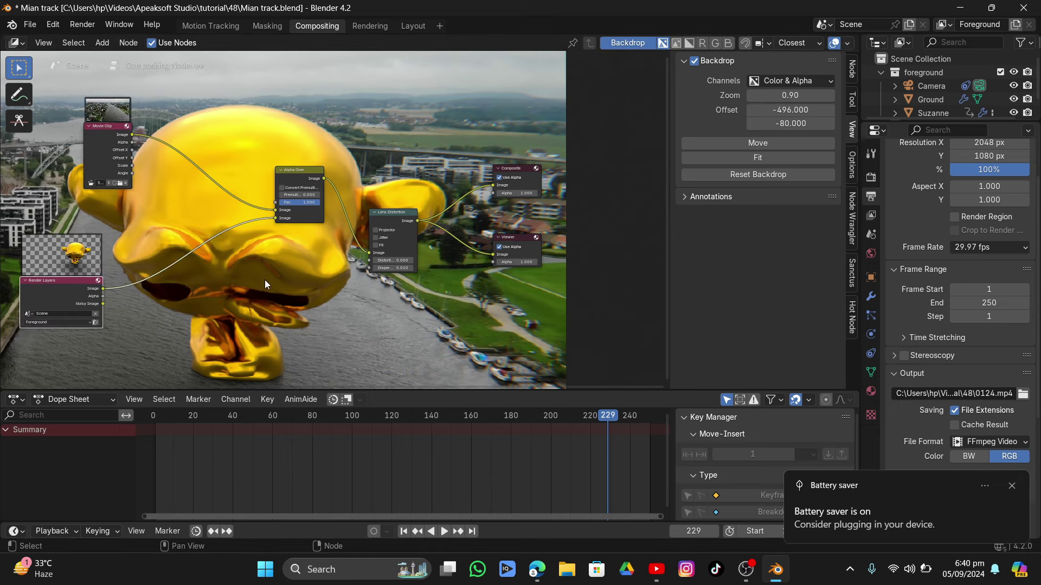
drag(315, 181, 238, 219)
drag(385, 215, 267, 183)
key(shift+a)
mouse_move(271, 183)
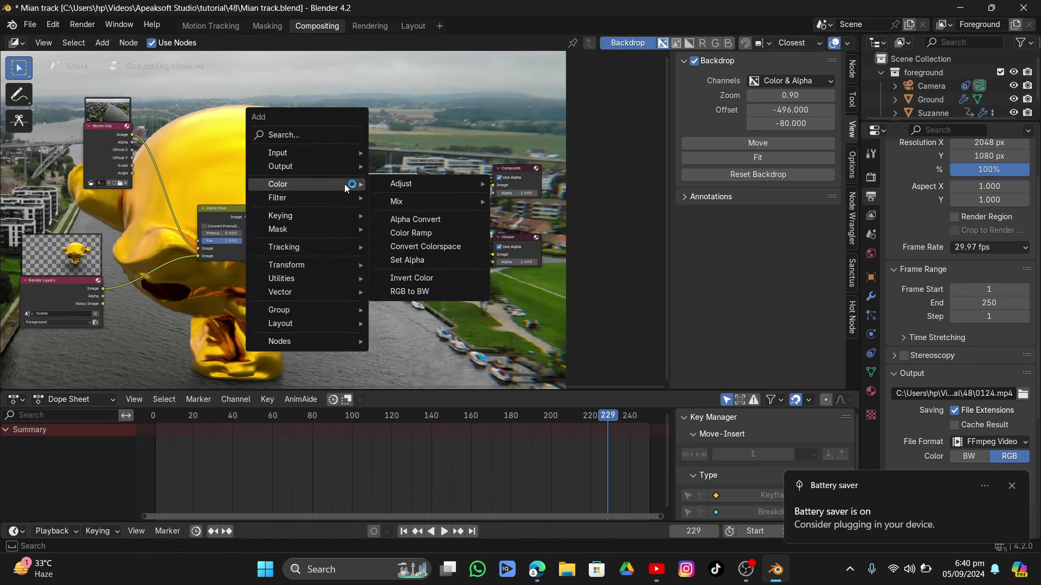
mouse_move(423, 202)
mouse_move(432, 181)
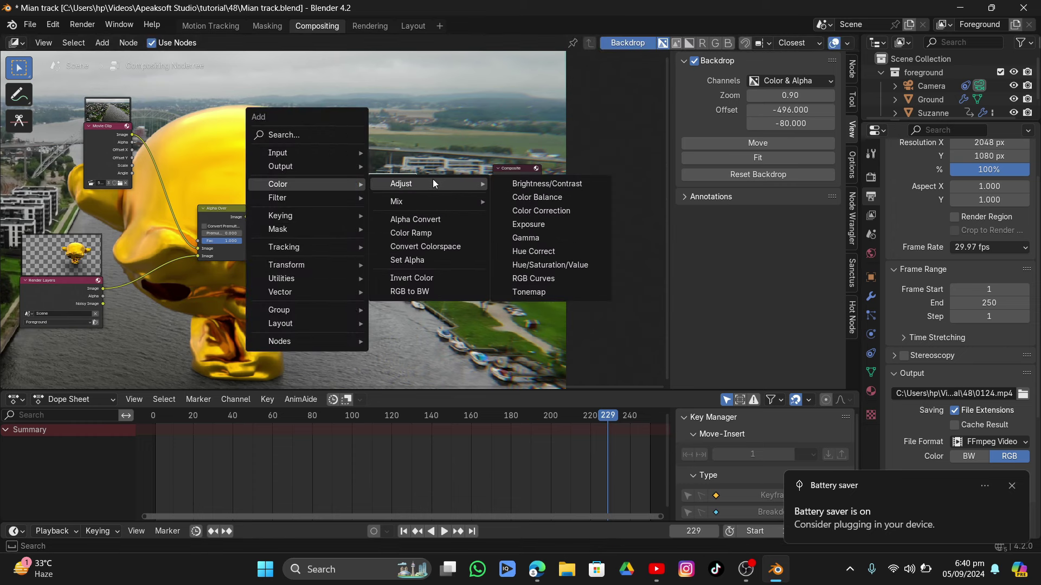
click(557, 208)
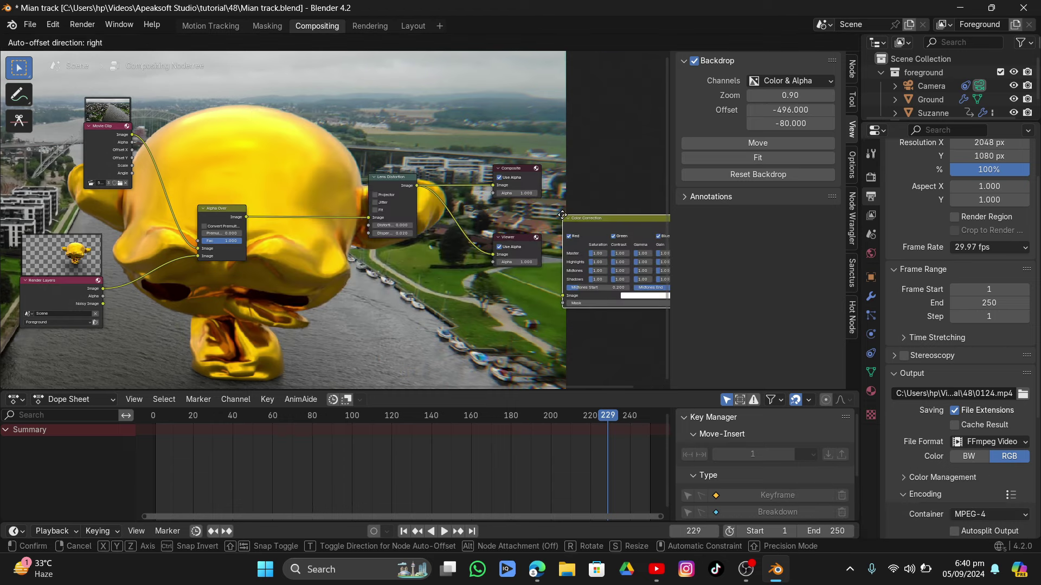
click(564, 211)
key(ctrl+z)
Add a Hue/Saturation/Value node on the link between the Alpha Over and Lens Distortion nodes
key(shift+a)
mouse_move(564, 211)
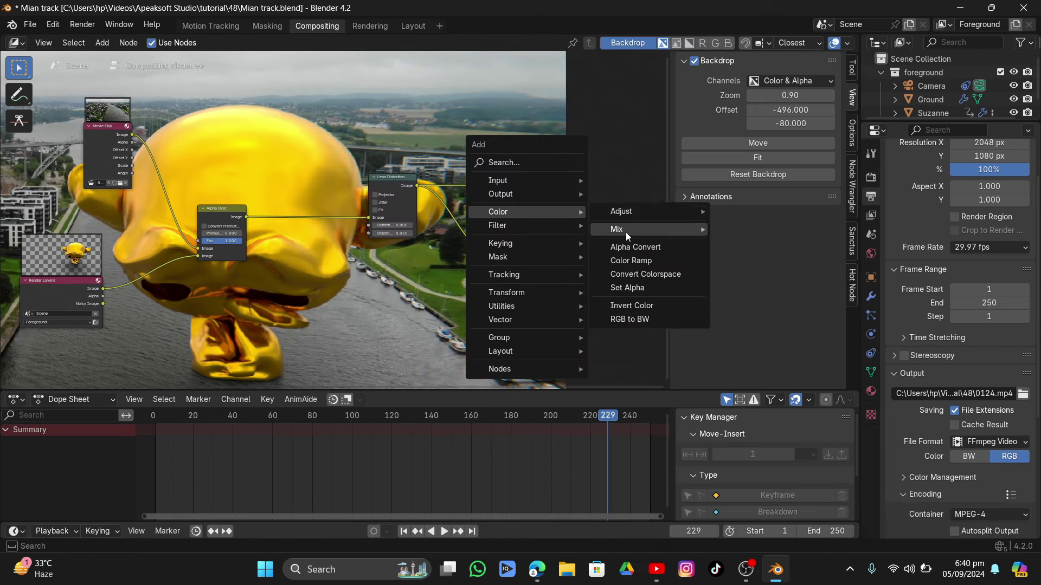
mouse_move(645, 212)
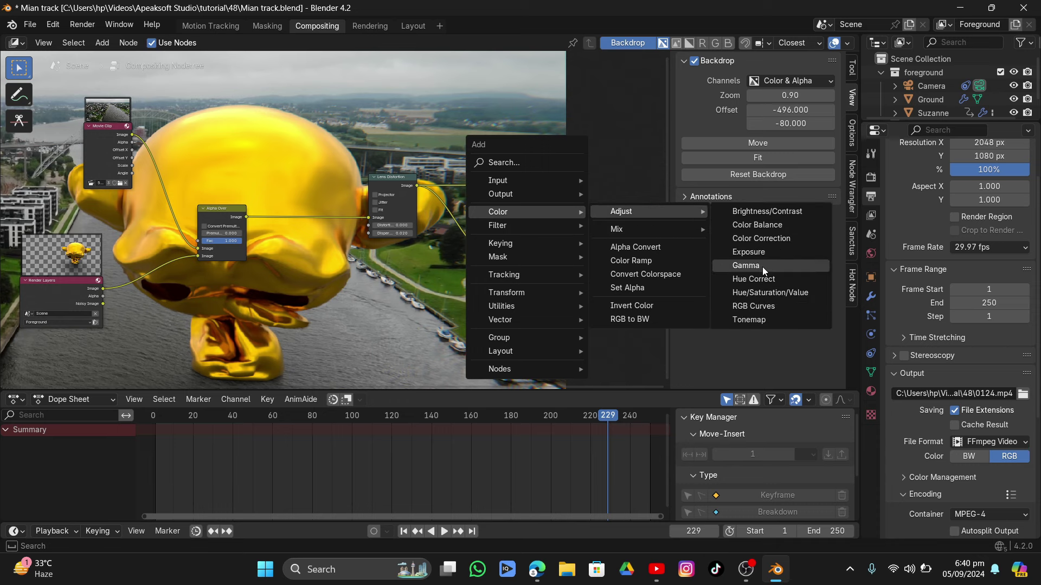
click(770, 294)
click(310, 195)
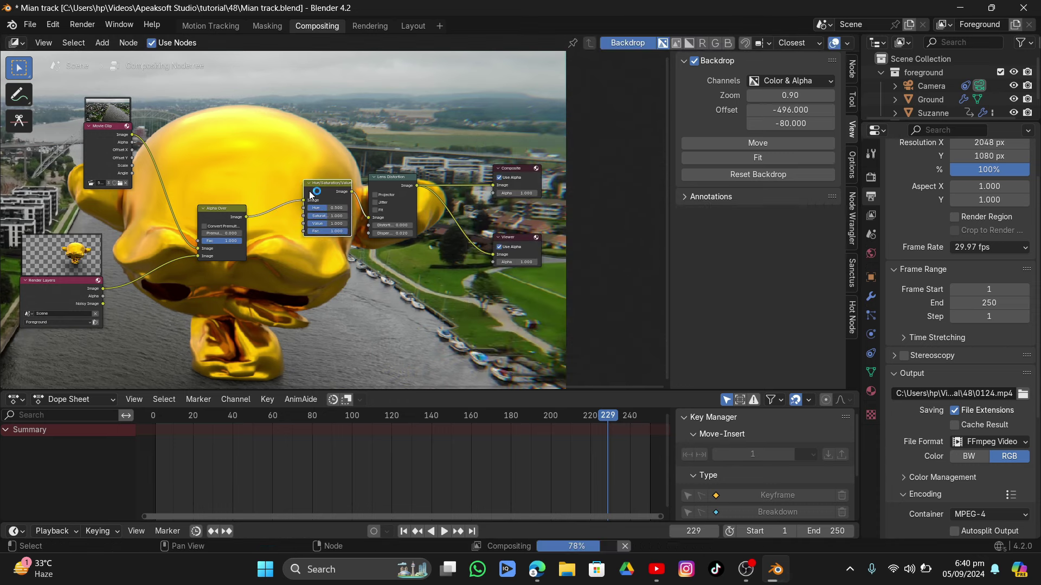
Reduce the compositor backdrop zoom to 0.64 and set its horizontal offset to about -307.1
scroll(393, 134, up, 3)
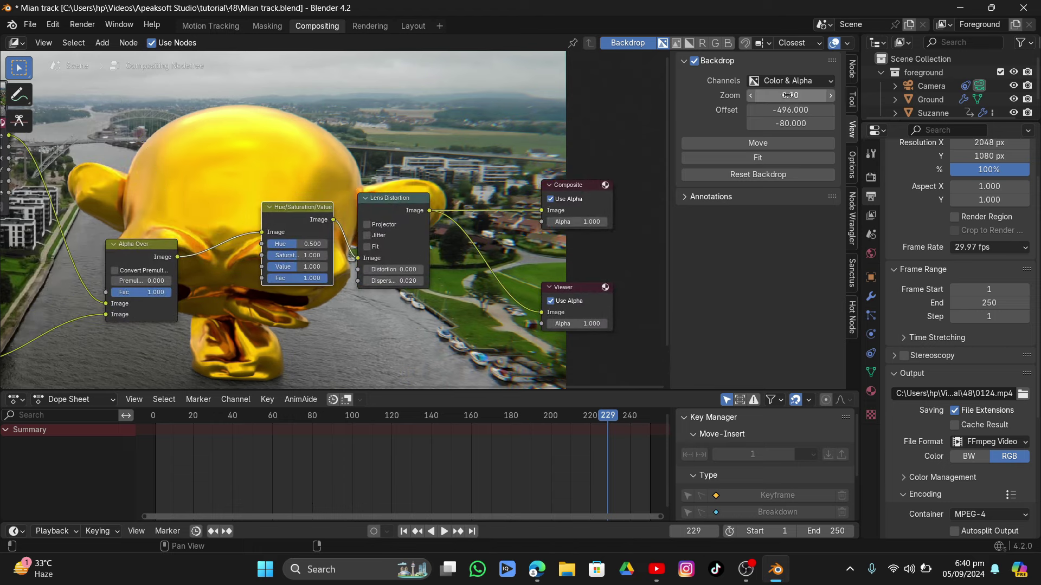
drag(788, 95, 829, 110)
middle_drag(449, 183, 451, 205)
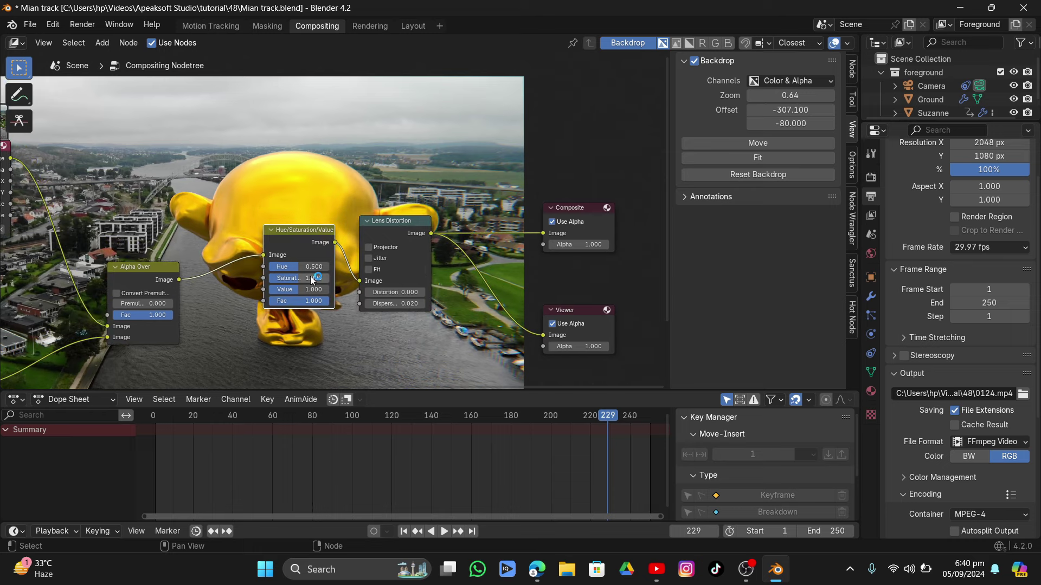
Raise the Hue/Saturation/Value node's Saturation slightly to 1.053
drag(313, 280, 337, 279)
middle_drag(337, 273, 420, 275)
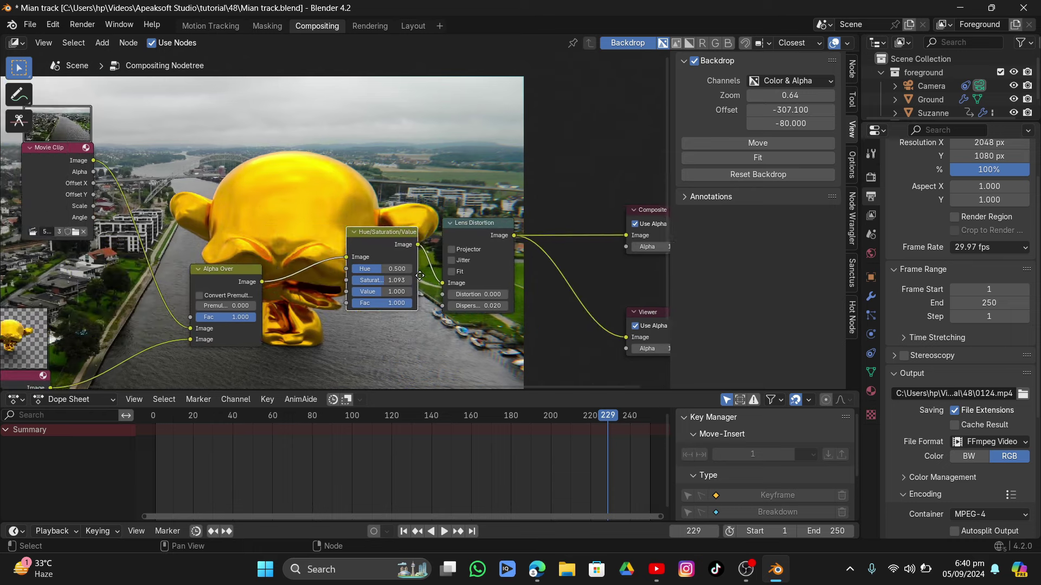
scroll(420, 275, up, 2)
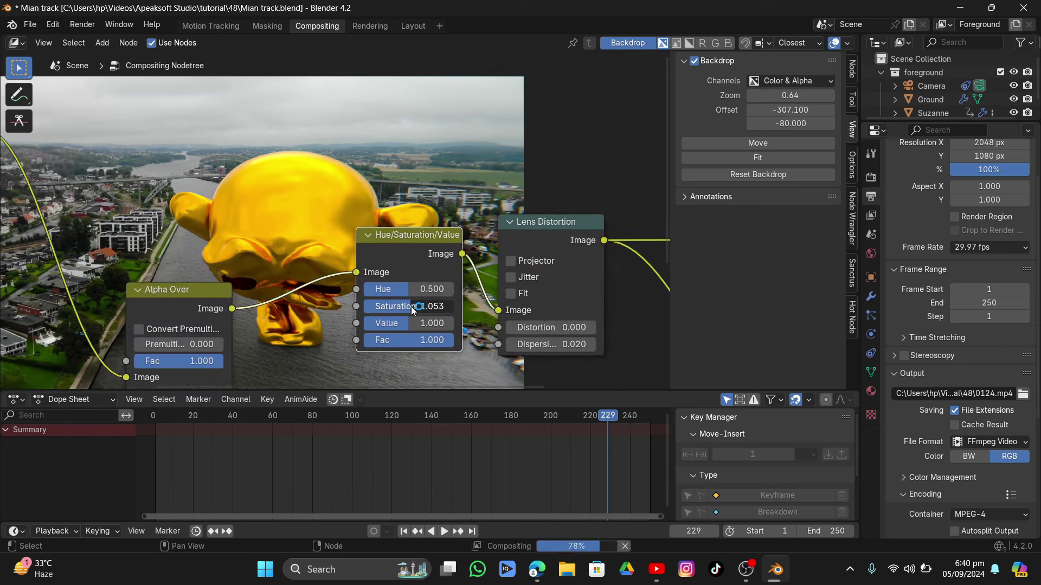
drag(412, 306, 408, 294)
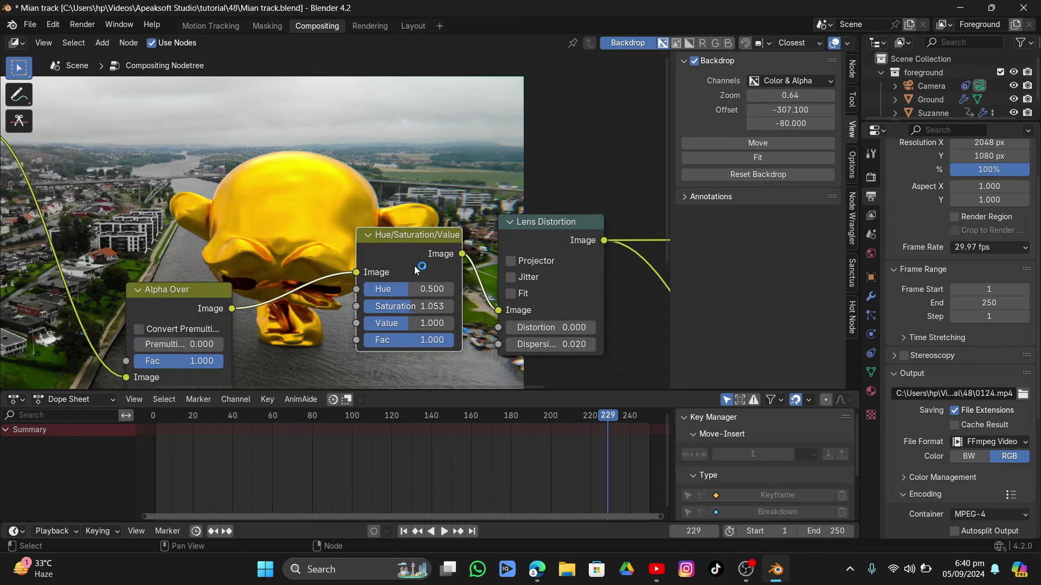
Add a Color Balance node on the link between the Hue/Saturation/Value and Lens Distortion nodes
scroll(414, 266, down, 2)
key(shift+a)
mouse_move(363, 226)
mouse_move(449, 243)
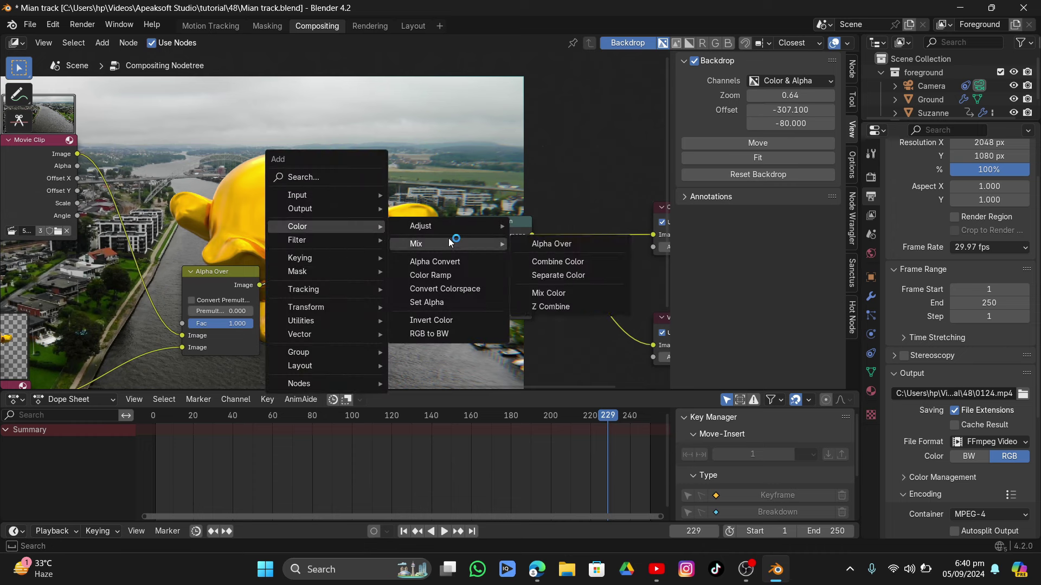
mouse_move(434, 226)
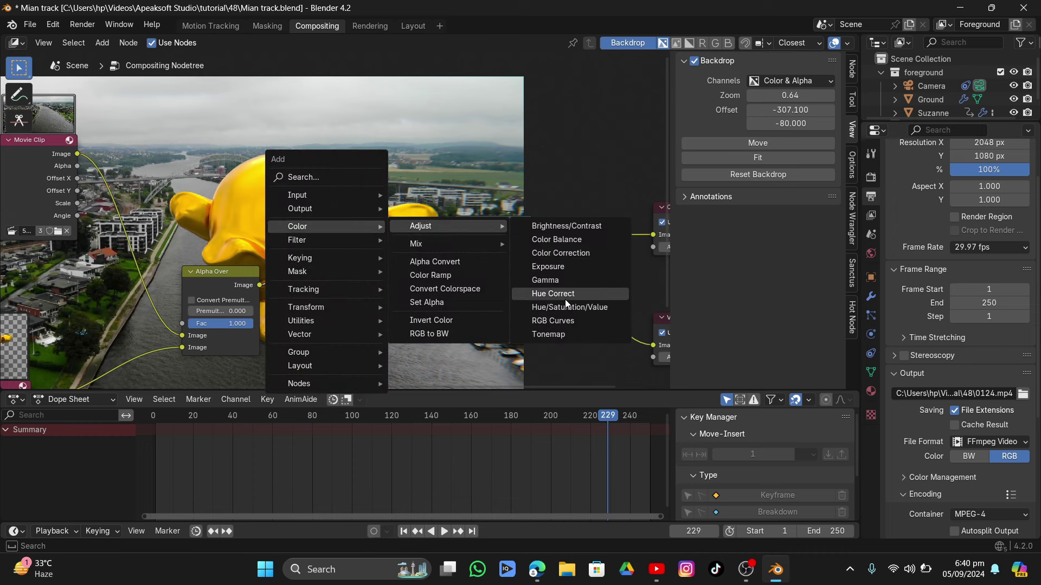
click(565, 243)
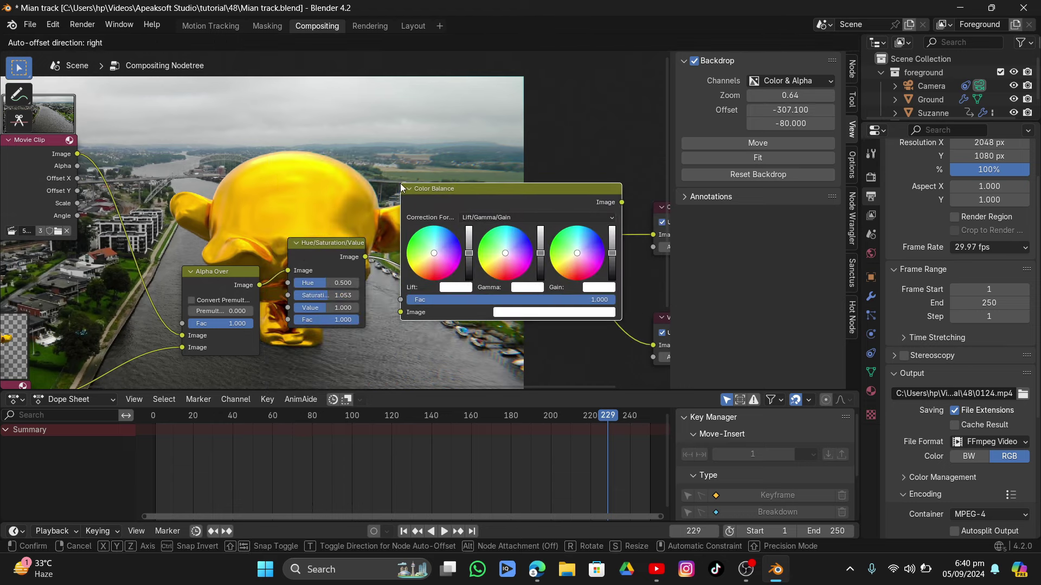
click(401, 187)
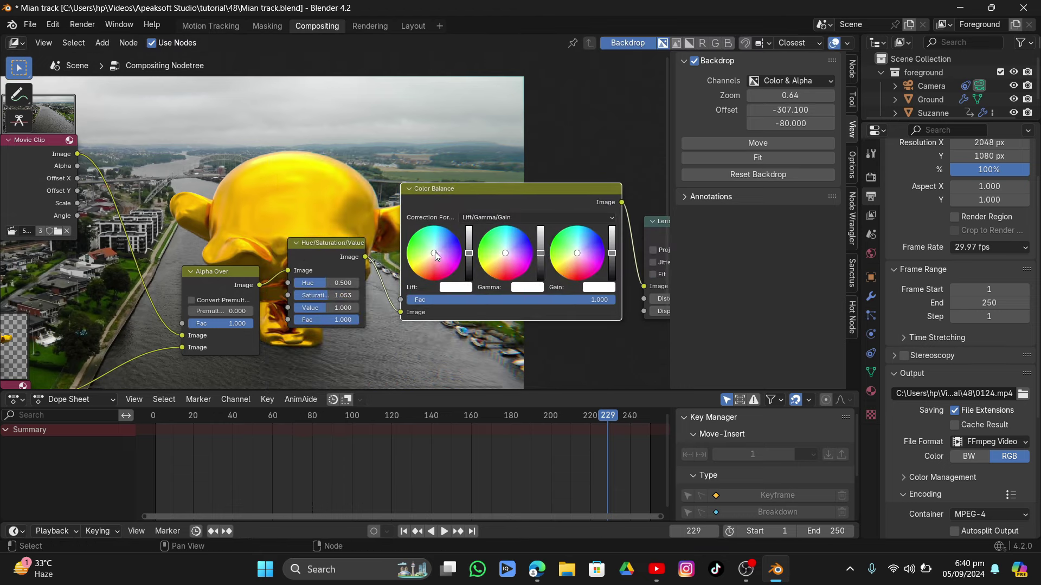
Fine-tune the Lift colour of the Color Balance node, leaving its tint very close to neutral
drag(435, 251, 434, 245)
scroll(434, 245, down, 2)
middle_drag(373, 167, 311, 203)
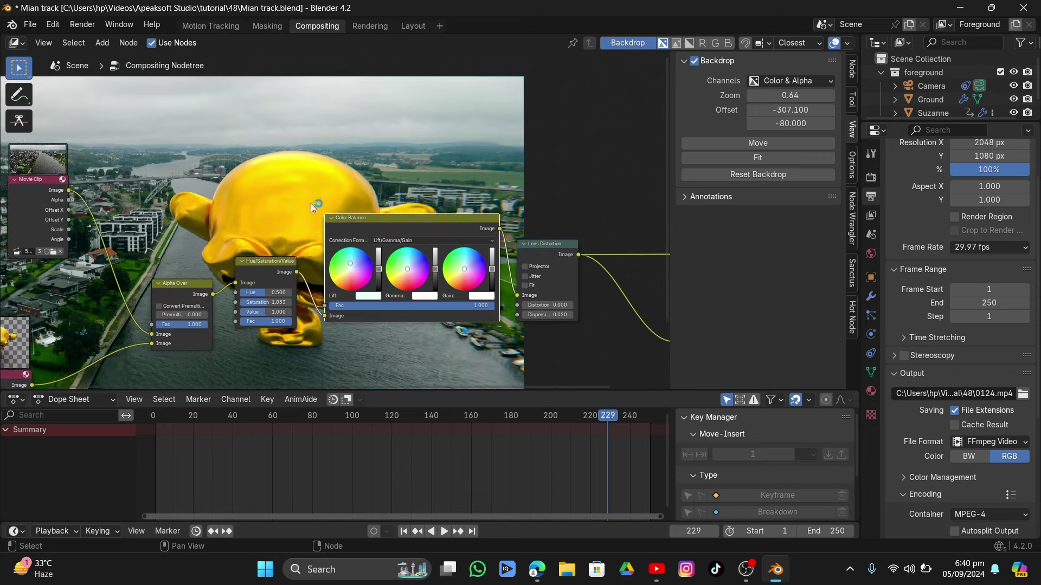
scroll(339, 272, up, 2)
click(354, 284)
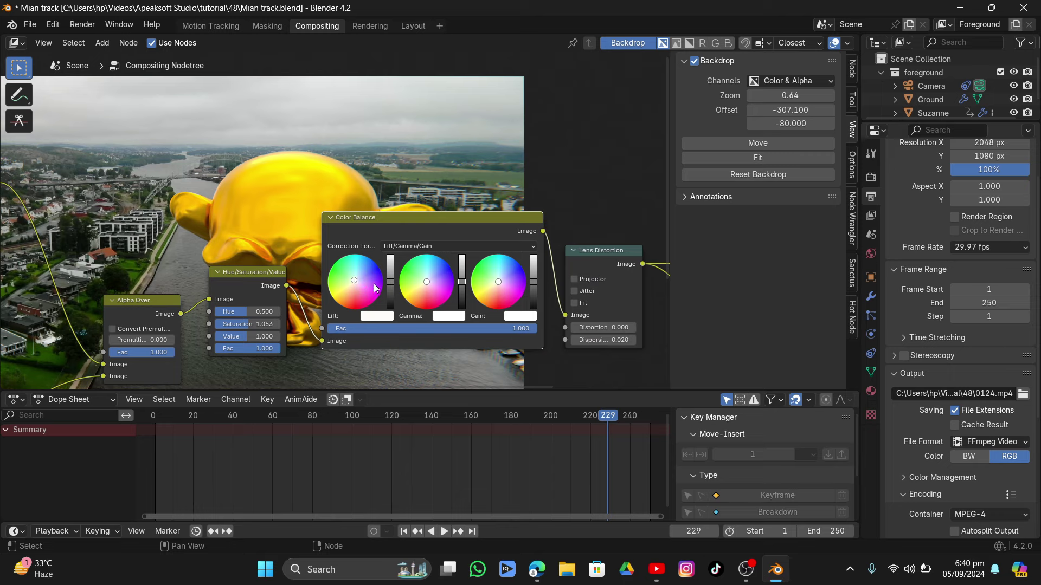
Reduce the compositor backdrop zoom to 0.46 and clear the nodes from in front of the composited Suzanne
scroll(386, 280, down, 2)
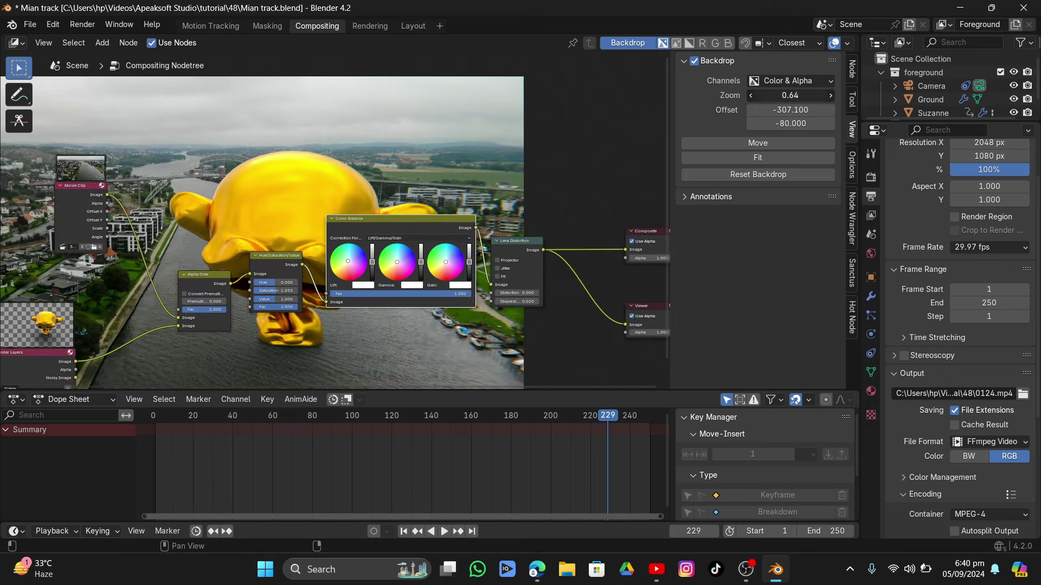
mouse_move(821, 97)
mouse_down()
mouse_move(780, 97)
mouse_move(821, 99)
mouse_up()
middle_drag(423, 231, 447, 190)
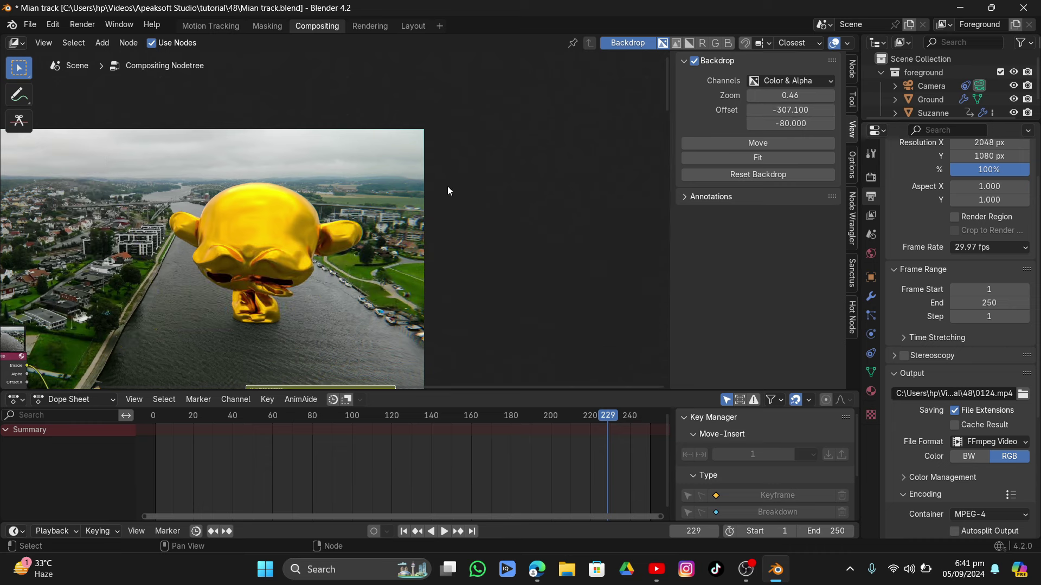